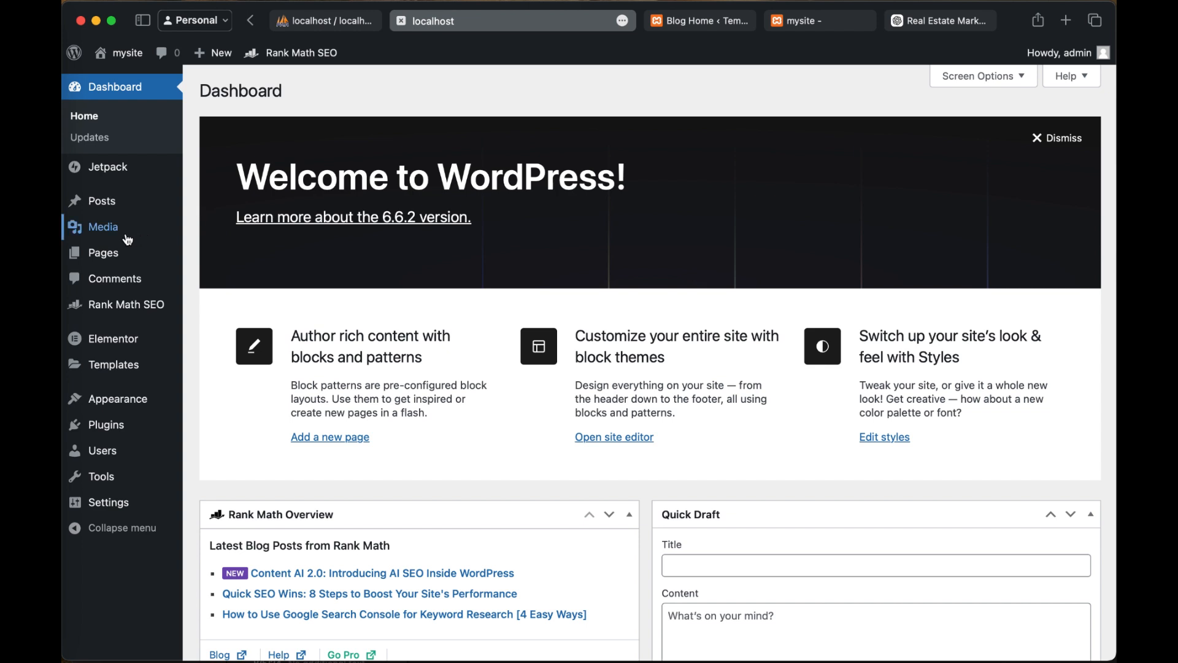
Step: Review the Blog Home template in the site editor, from the header down to the client reviews, and inspect the GET A QUOTE button
{"action": "mouse_move", "coordinate": [110, 261]}
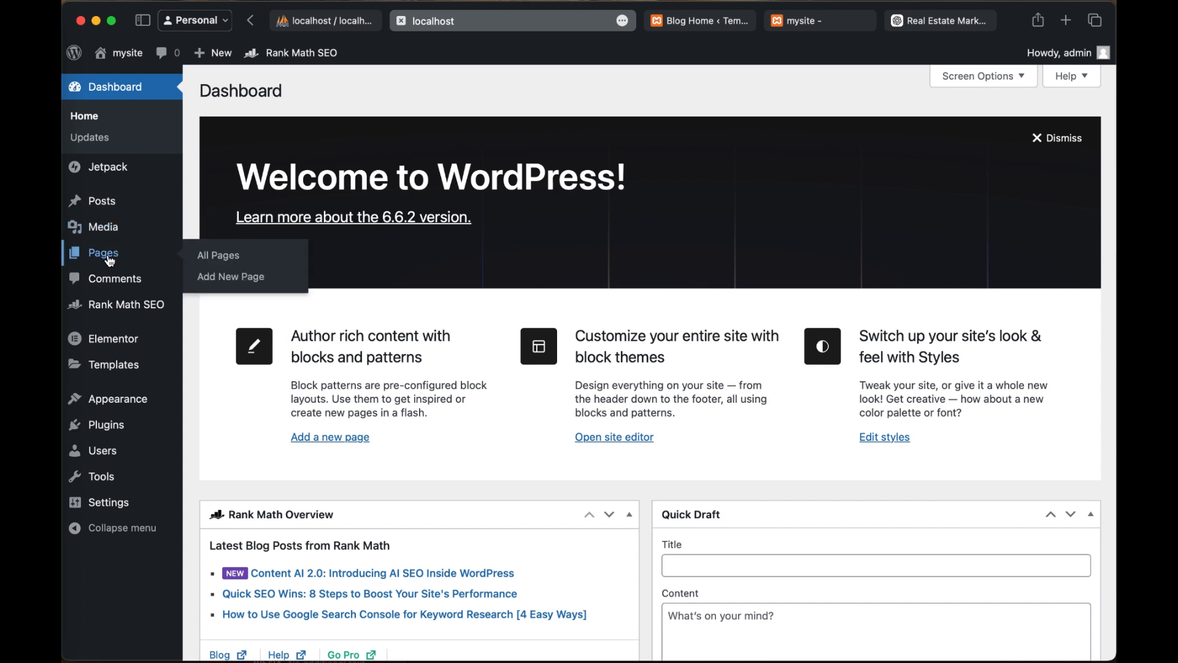
{"action": "mouse_move", "coordinate": [114, 206]}
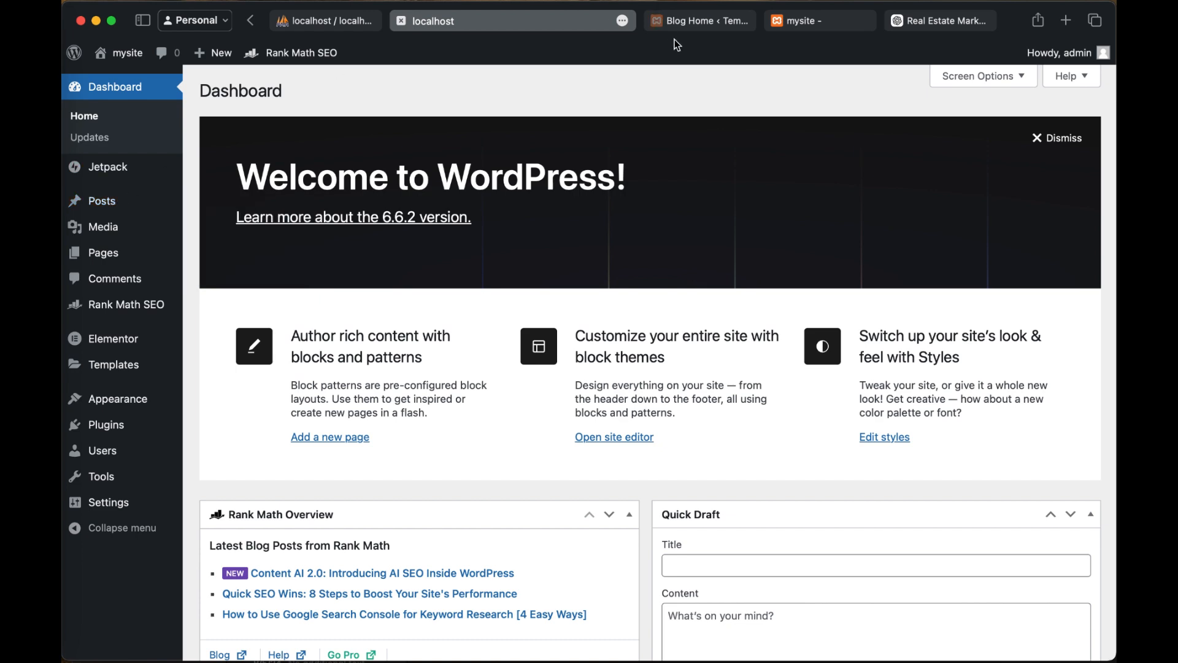
{"action": "left_click", "coordinate": [690, 21]}
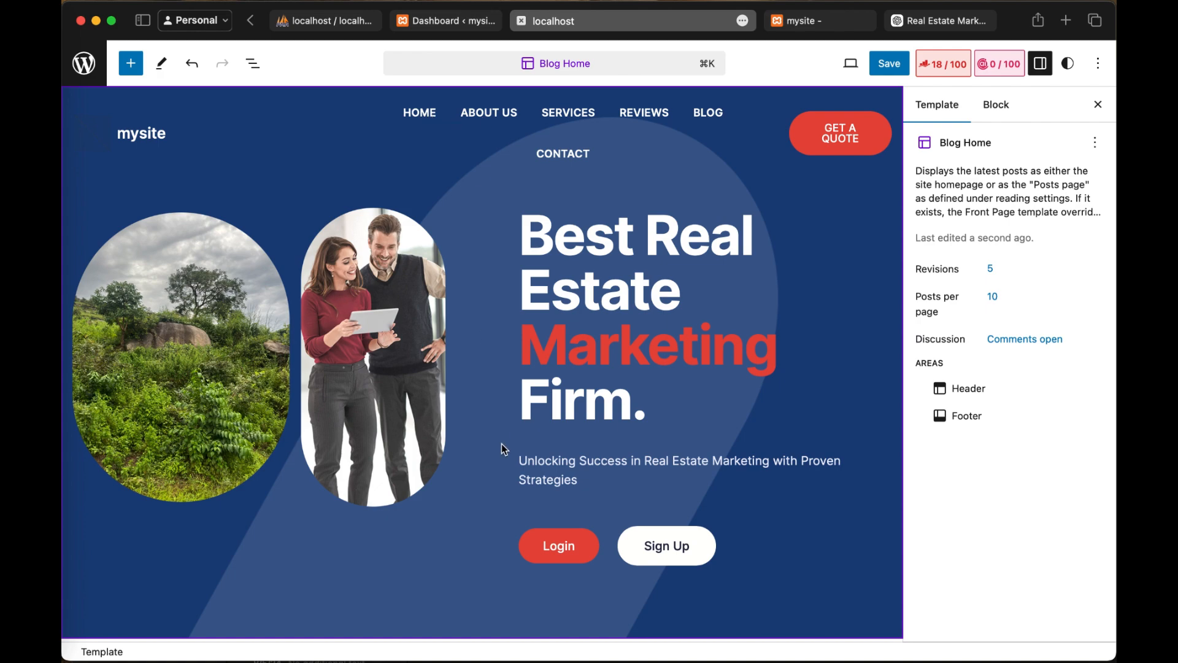
{"action": "scroll", "coordinate": [502, 443], "scroll_direction": "down", "scroll_amount": 15}
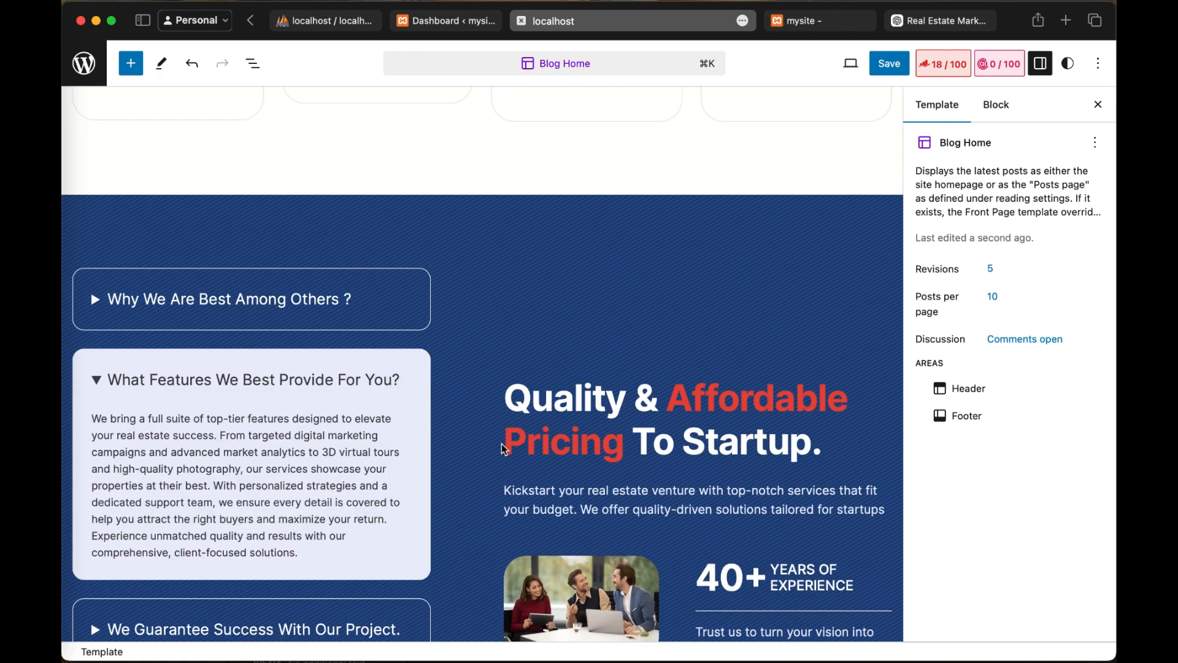
{"action": "scroll", "coordinate": [502, 444], "scroll_direction": "up", "scroll_amount": 15}
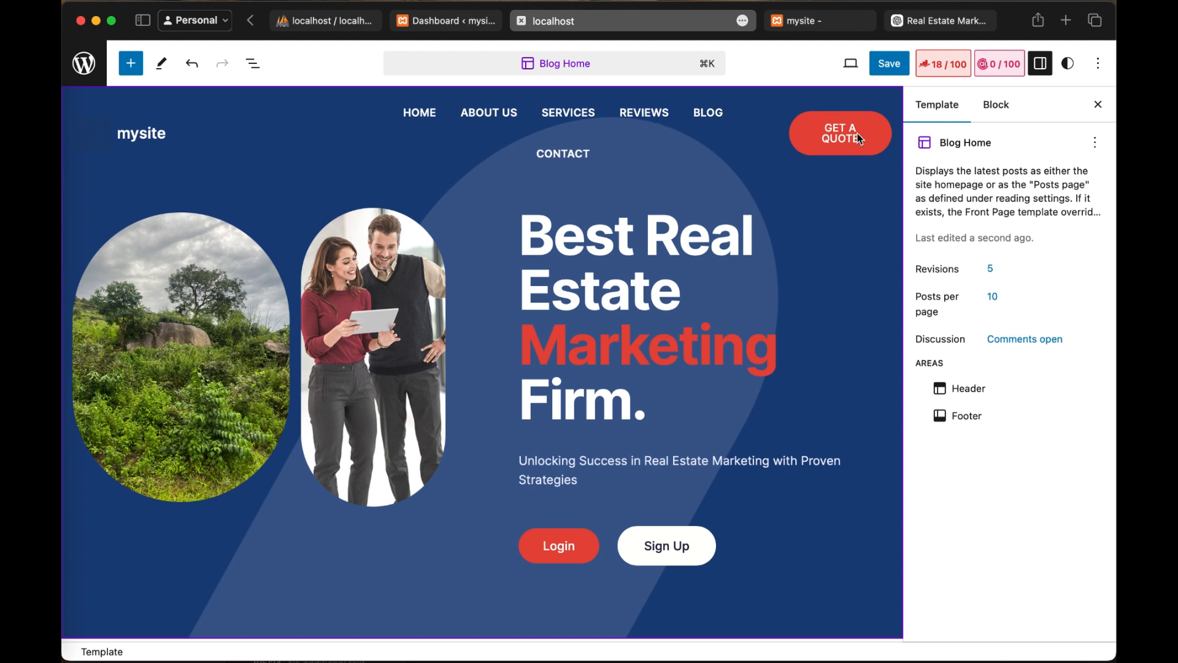
{"action": "scroll", "coordinate": [858, 136], "scroll_direction": "down", "scroll_amount": 8}
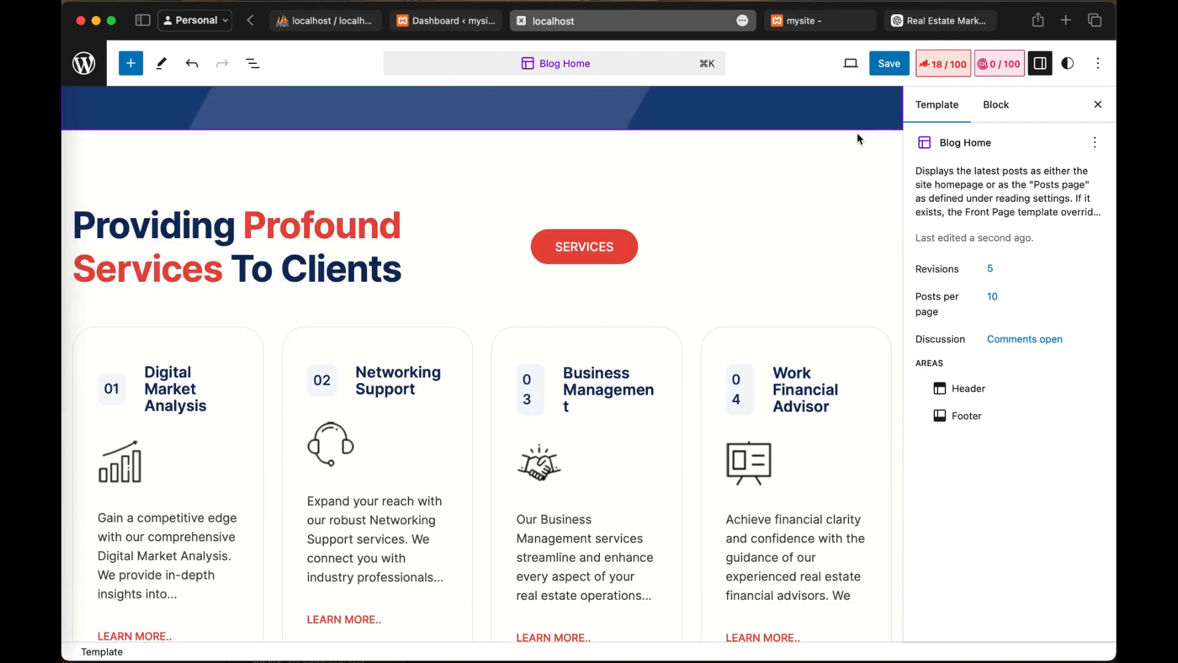
{"action": "scroll", "coordinate": [858, 137], "scroll_direction": "up", "scroll_amount": 5}
{"action": "scroll", "coordinate": [856, 135], "scroll_direction": "up", "scroll_amount": 4}
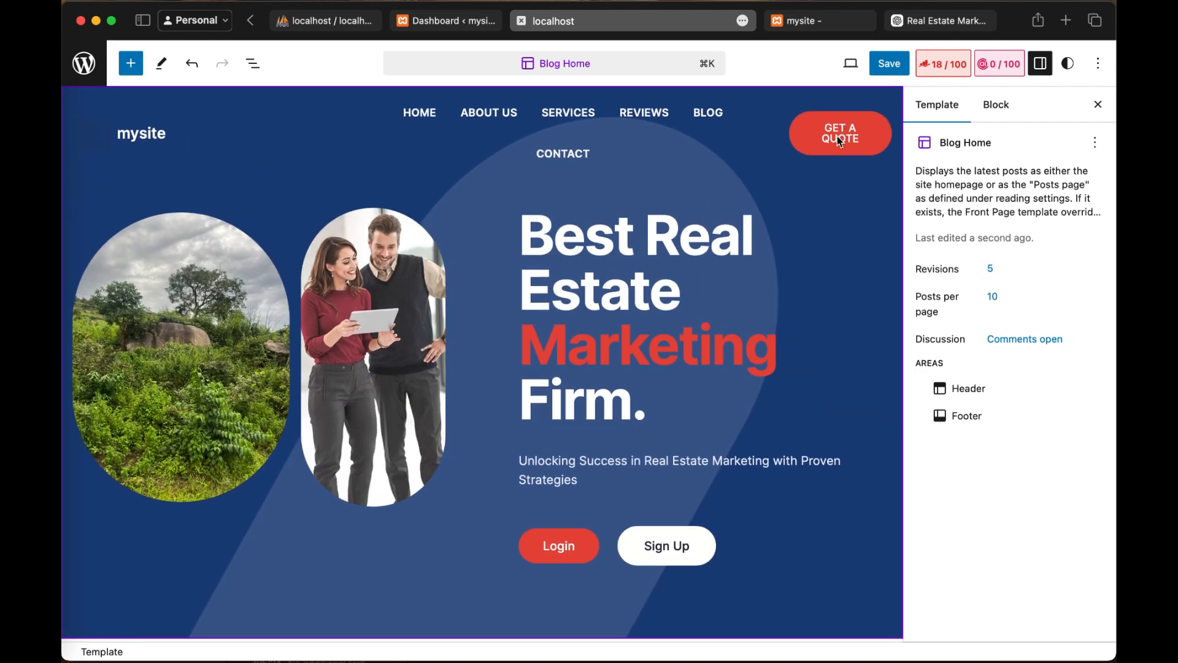
{"action": "left_click", "coordinate": [829, 141]}
{"action": "left_click", "coordinate": [830, 141]}
{"action": "scroll", "coordinate": [776, 335], "scroll_direction": "down", "scroll_amount": 15}
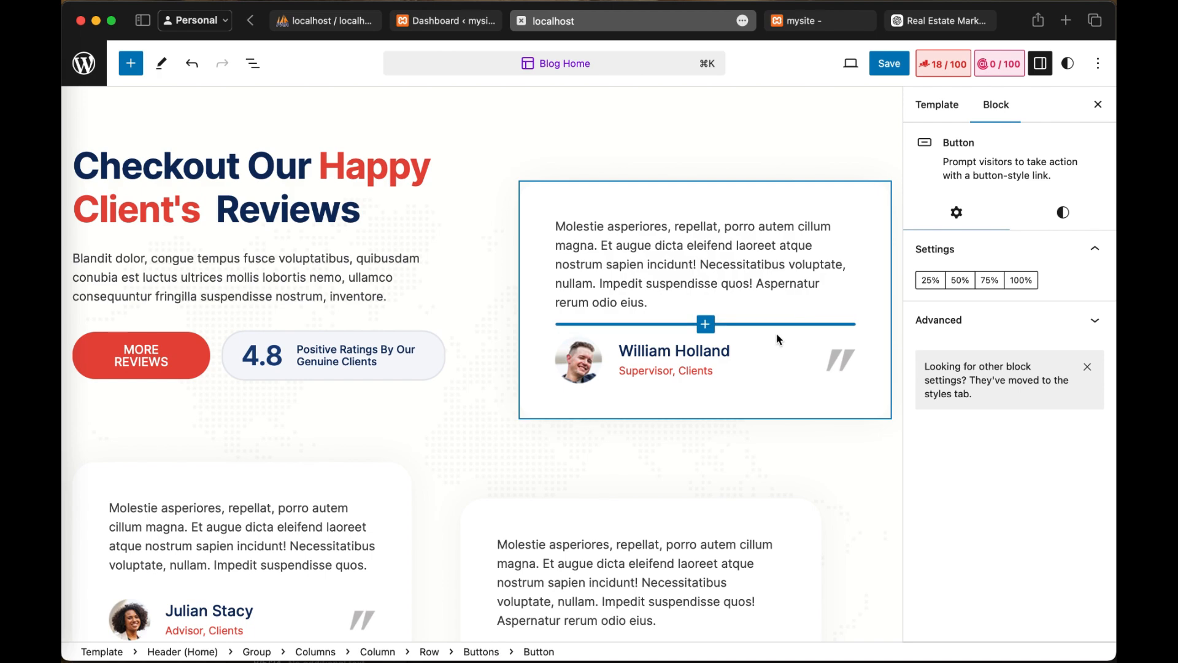
{"action": "scroll", "coordinate": [736, 295], "scroll_direction": "up", "scroll_amount": 15}
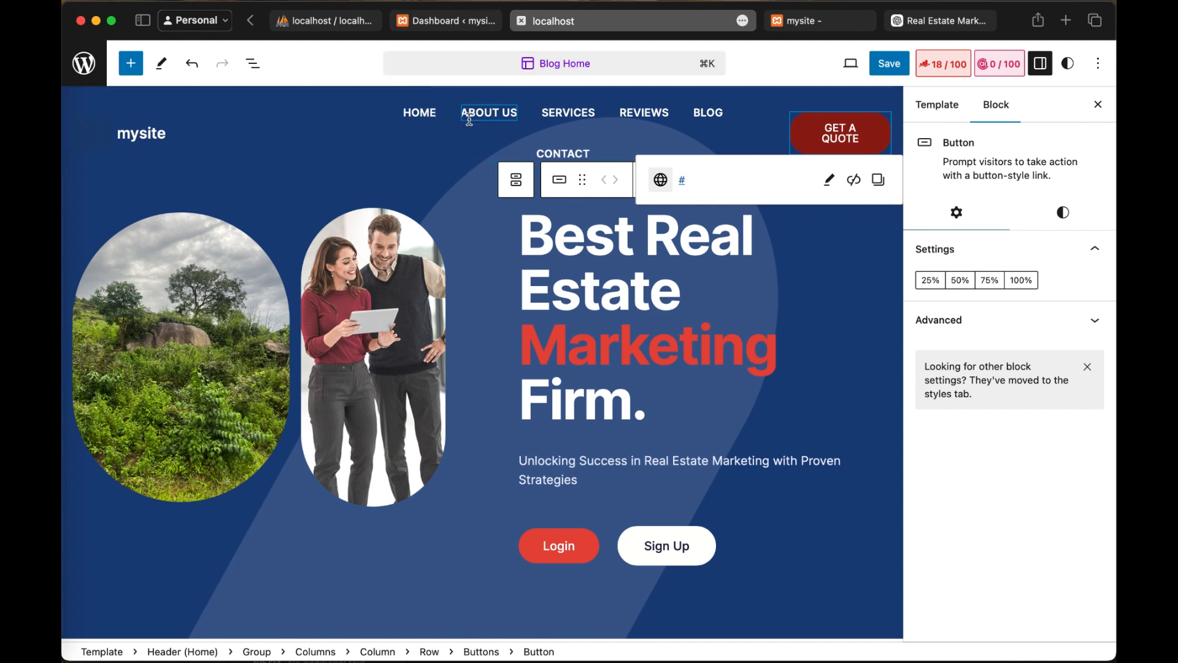
Step: Return to the WordPress dashboard, show all pages, and move the Elementor #14 draft to the trash
{"action": "left_click", "coordinate": [428, 26]}
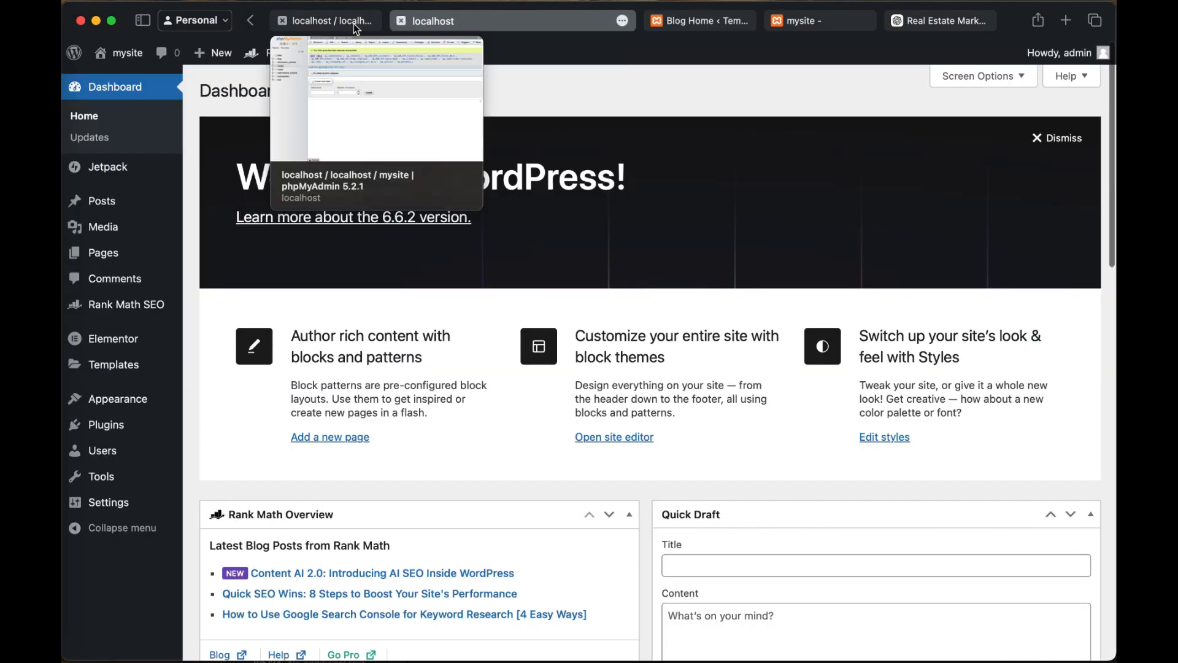
{"action": "left_click", "coordinate": [328, 20]}
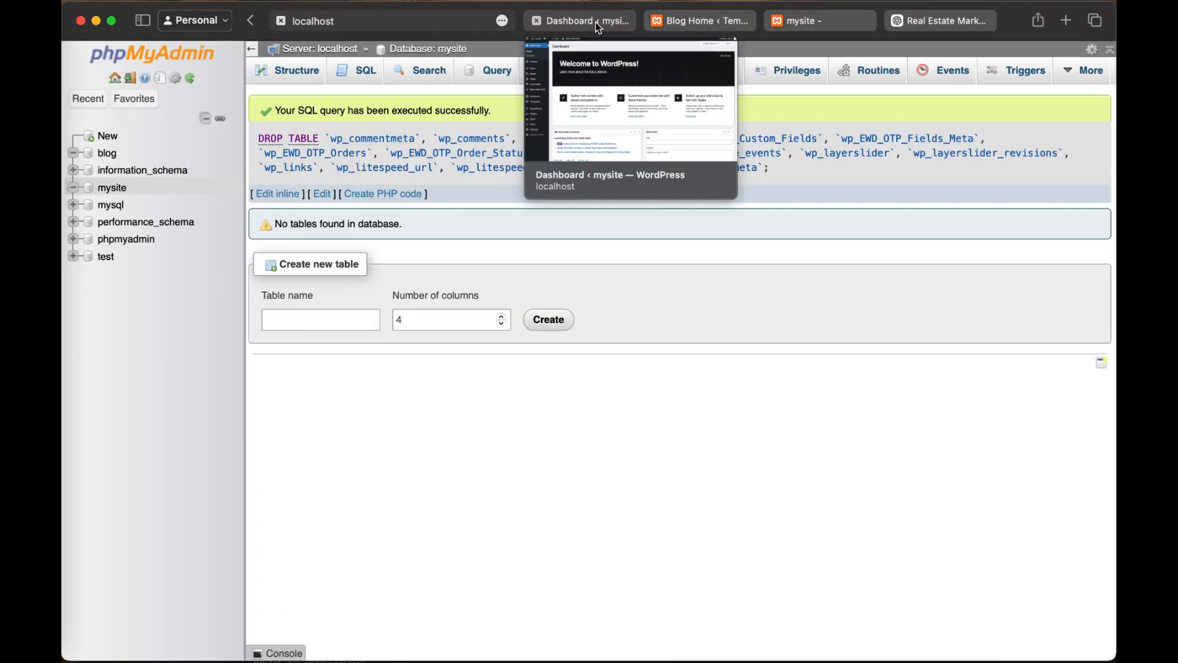
{"action": "left_click", "coordinate": [595, 22]}
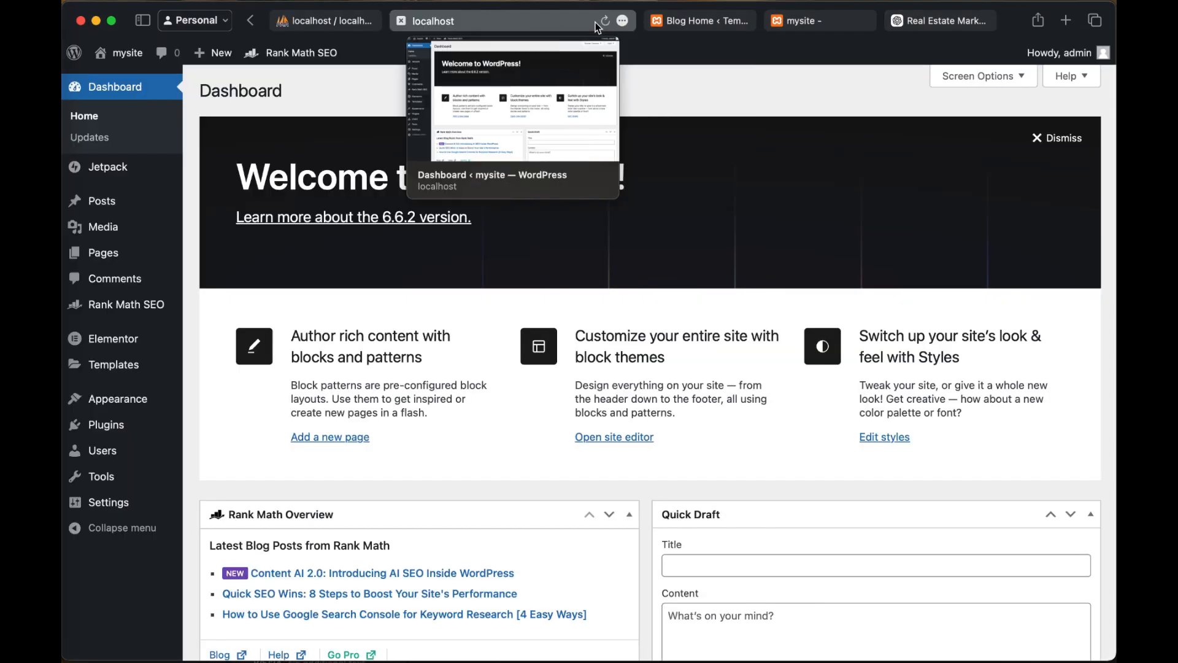
{"action": "left_click", "coordinate": [105, 256]}
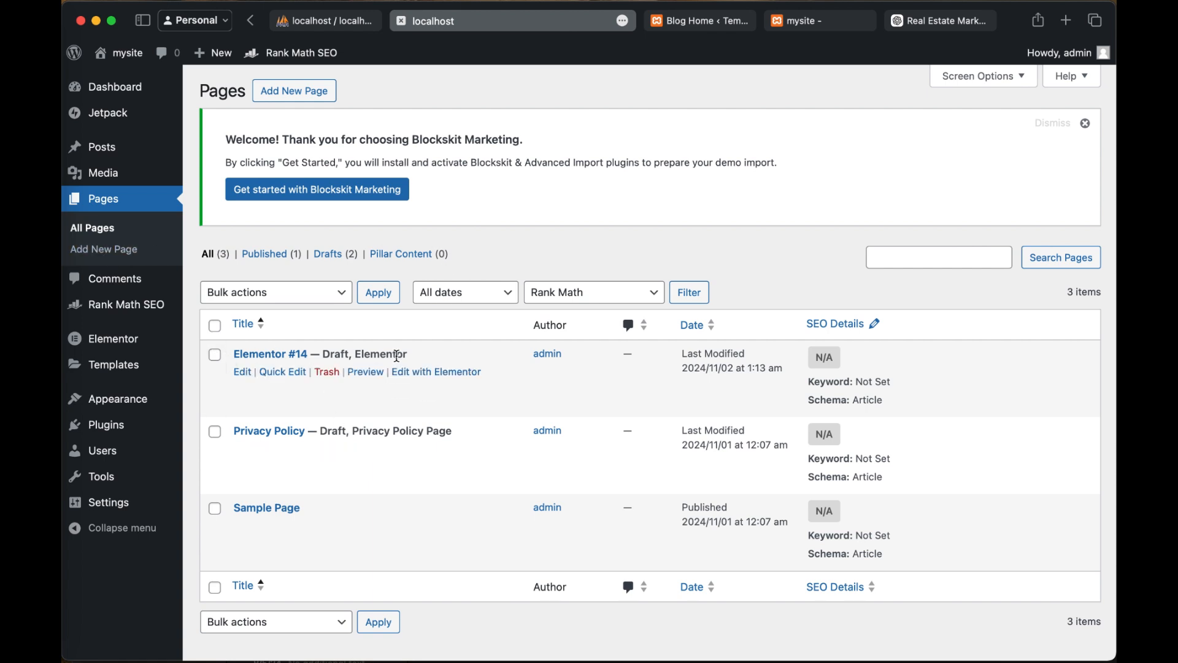
{"action": "left_click", "coordinate": [335, 376]}
Step: Open Sample Page in a new browser tab and examine its header, banner and body content
{"action": "scroll", "coordinate": [516, 425], "scroll_direction": "down", "scroll_amount": 1}
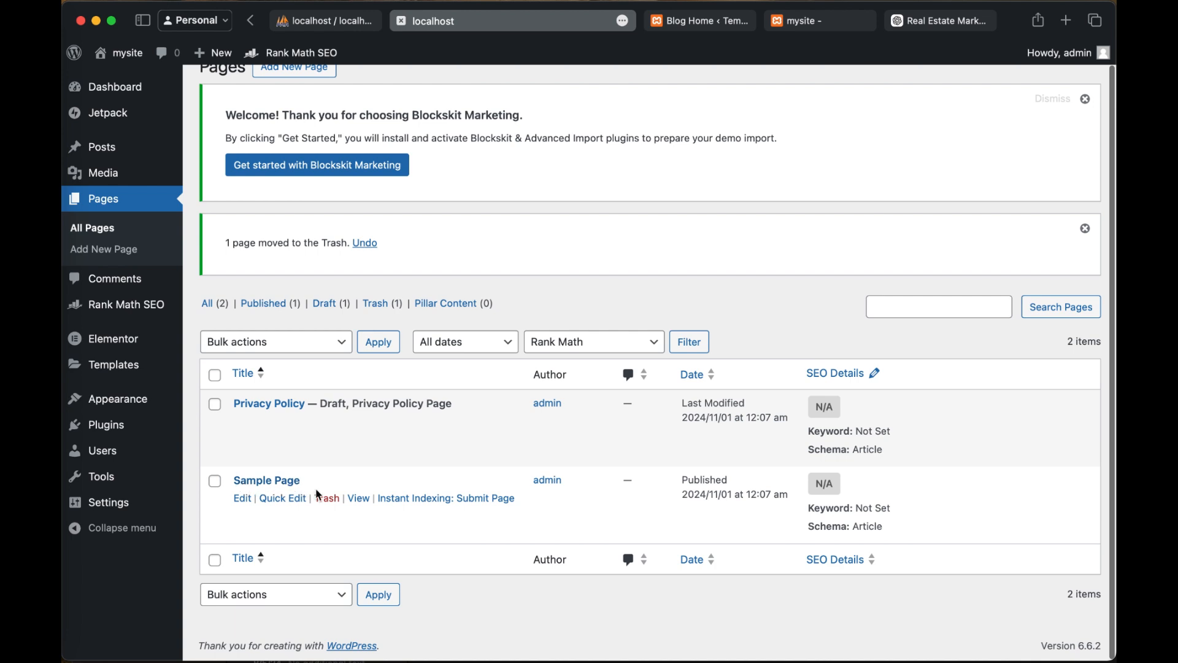
{"action": "right_click", "coordinate": [358, 498]}
{"action": "left_click", "coordinate": [389, 474]}
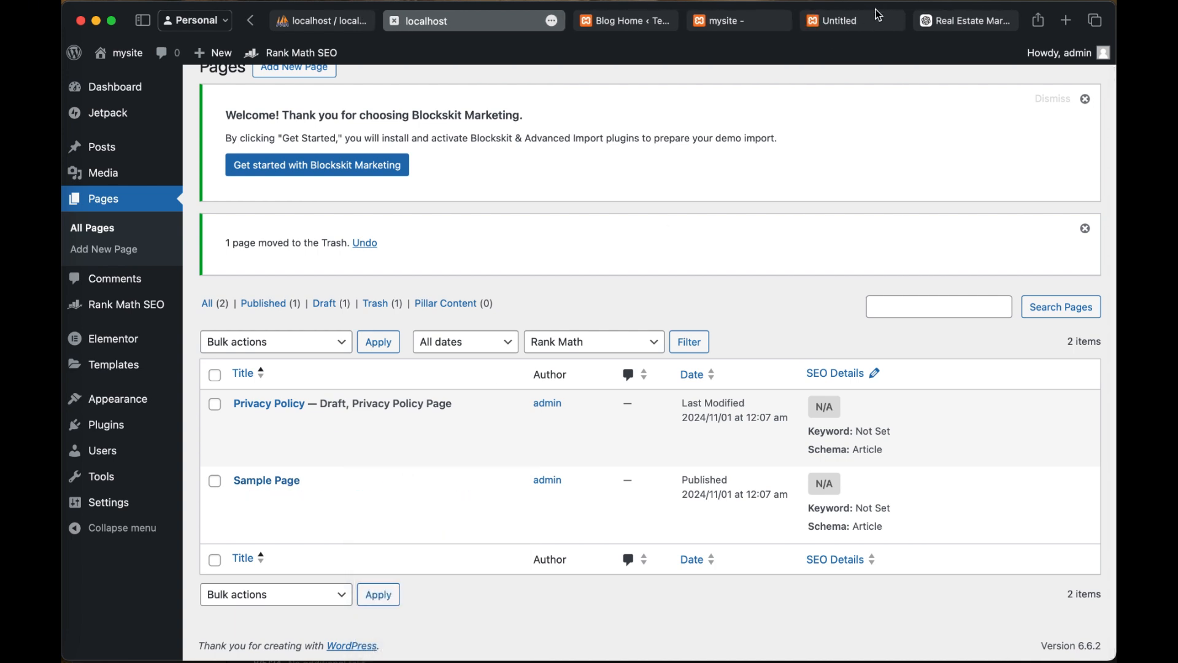
{"action": "left_click", "coordinate": [855, 25]}
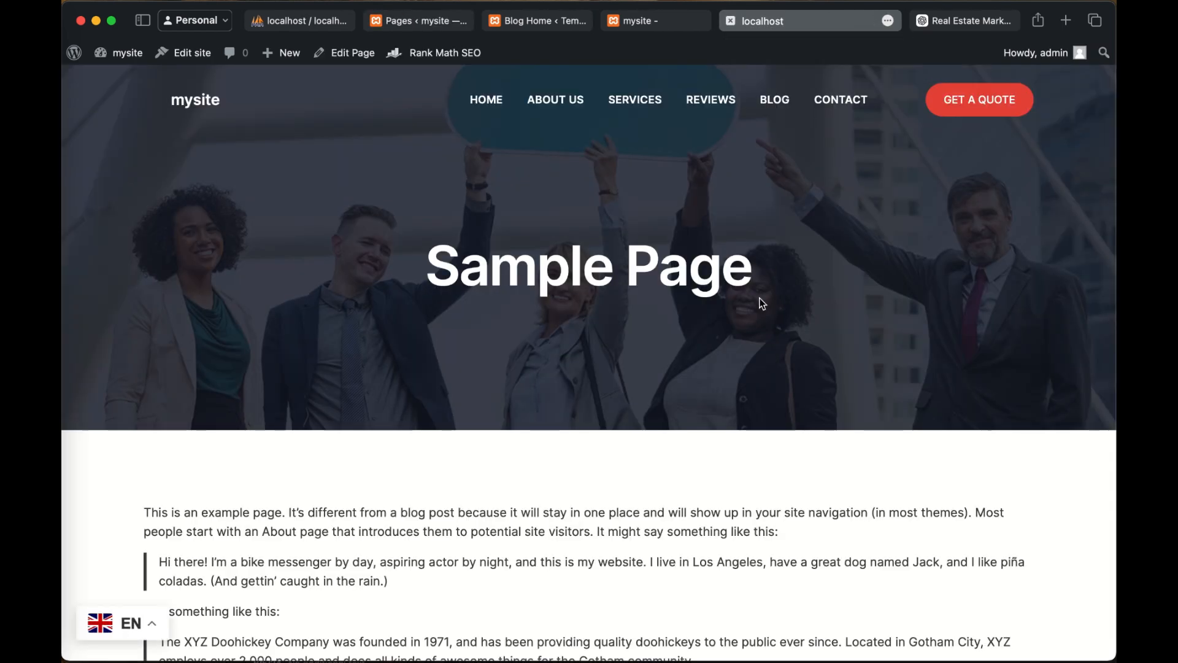
{"action": "scroll", "coordinate": [761, 303], "scroll_direction": "down", "scroll_amount": 2}
{"action": "scroll", "coordinate": [761, 303], "scroll_direction": "down", "scroll_amount": 10}
{"action": "scroll", "coordinate": [761, 303], "scroll_direction": "up", "scroll_amount": 10}
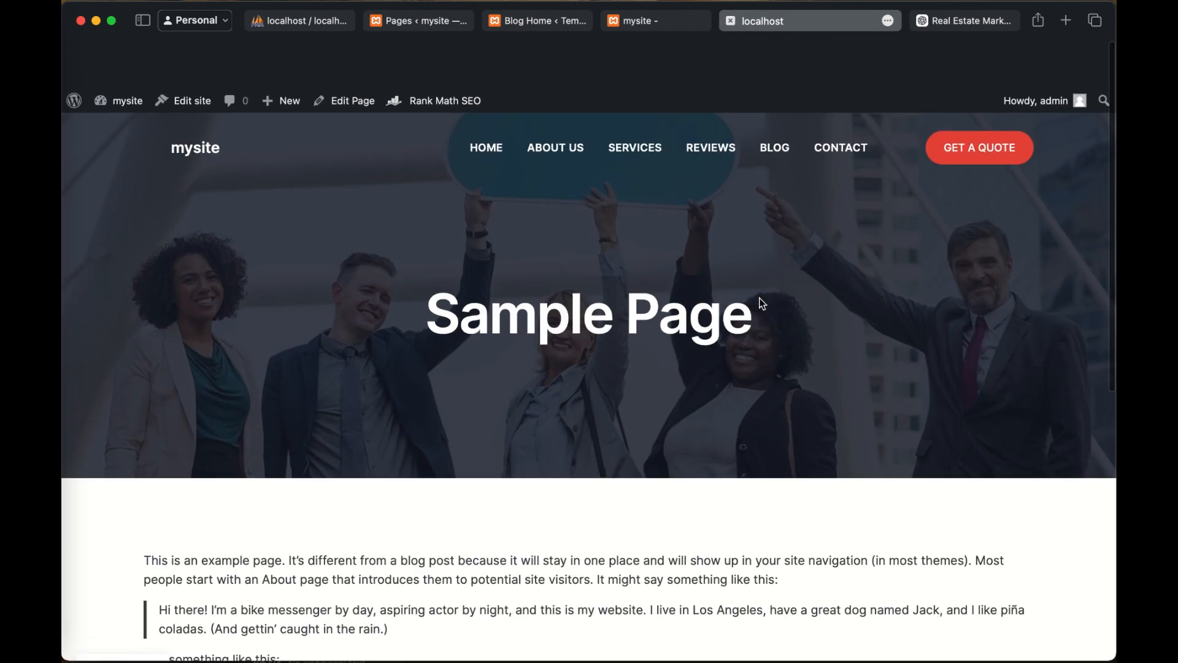
{"action": "scroll", "coordinate": [761, 303], "scroll_direction": "down", "scroll_amount": 2}
{"action": "scroll", "coordinate": [759, 305], "scroll_direction": "up", "scroll_amount": 2}
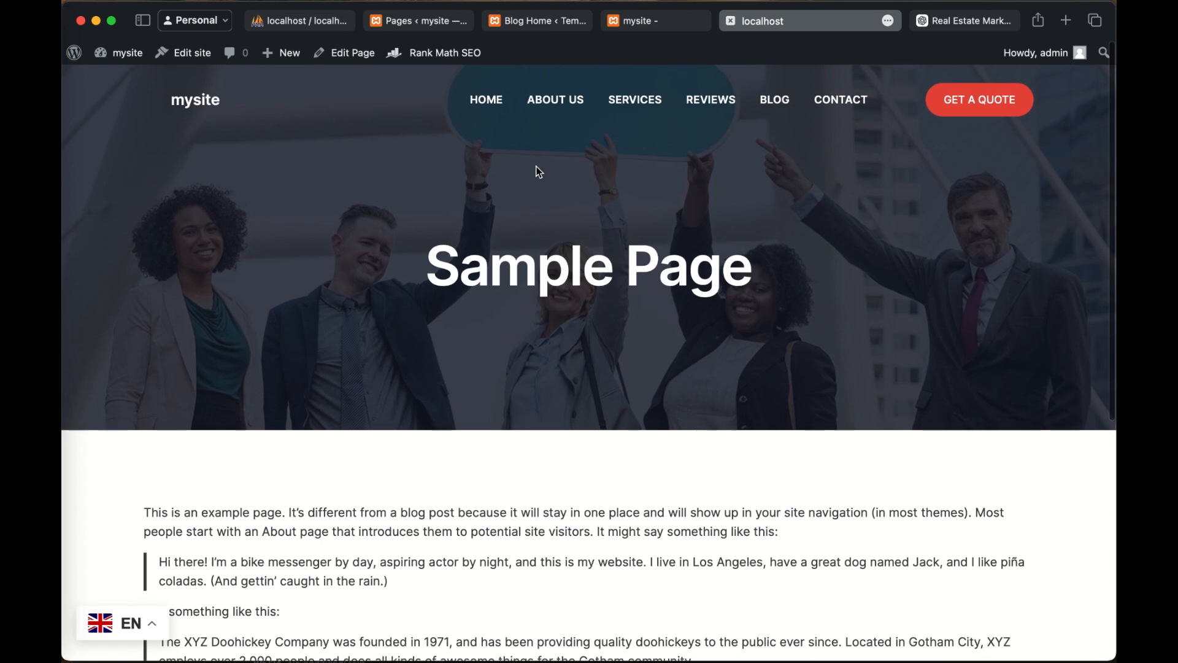
{"action": "scroll", "coordinate": [445, 499], "scroll_direction": "down", "scroll_amount": 2}
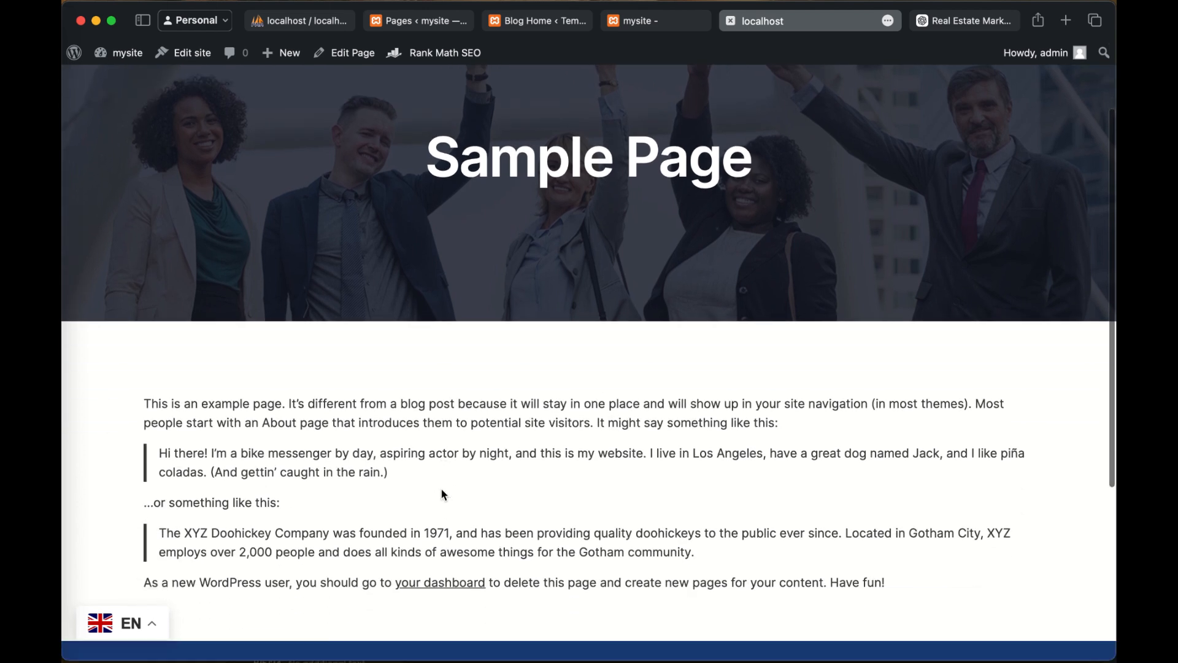
{"action": "scroll", "coordinate": [443, 495], "scroll_direction": "up", "scroll_amount": 2}
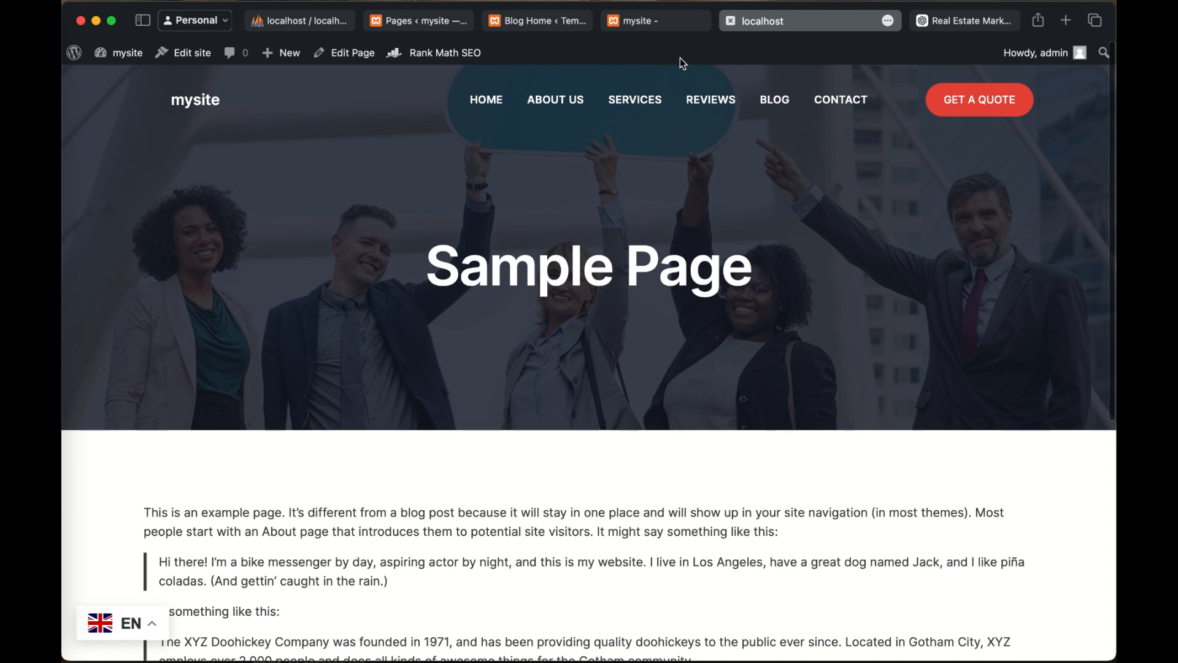
Step: Return to the WordPress list of pages and start a new page
{"action": "left_click", "coordinate": [789, 22]}
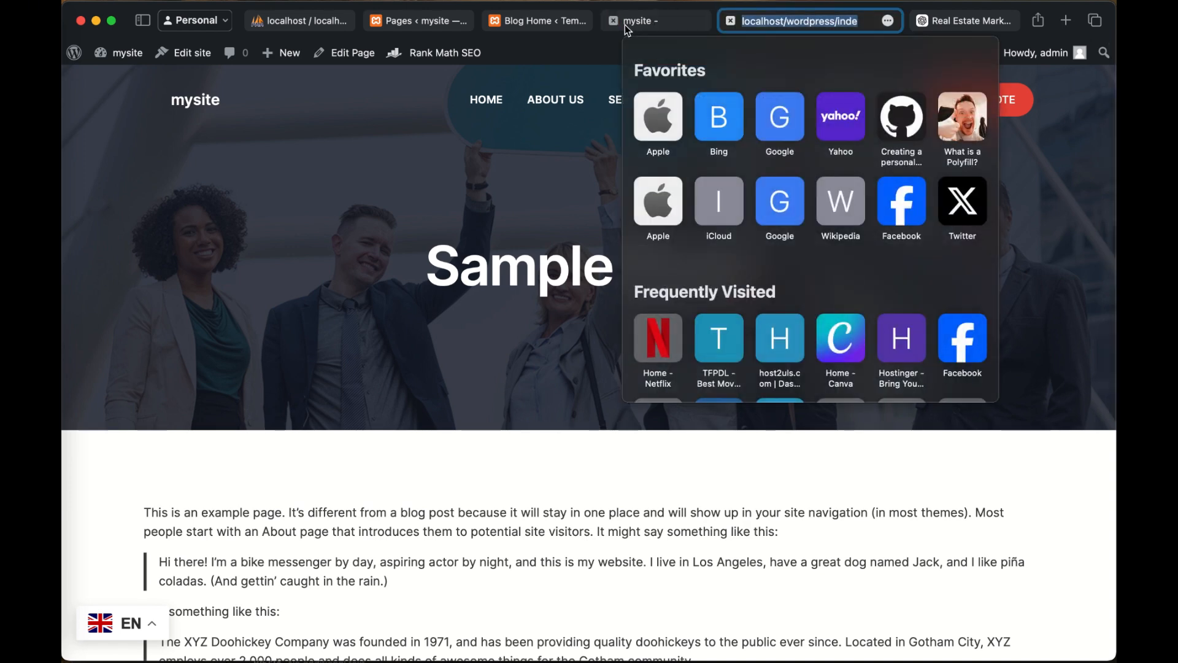
{"action": "left_click", "coordinate": [624, 23]}
{"action": "left_click", "coordinate": [539, 25]}
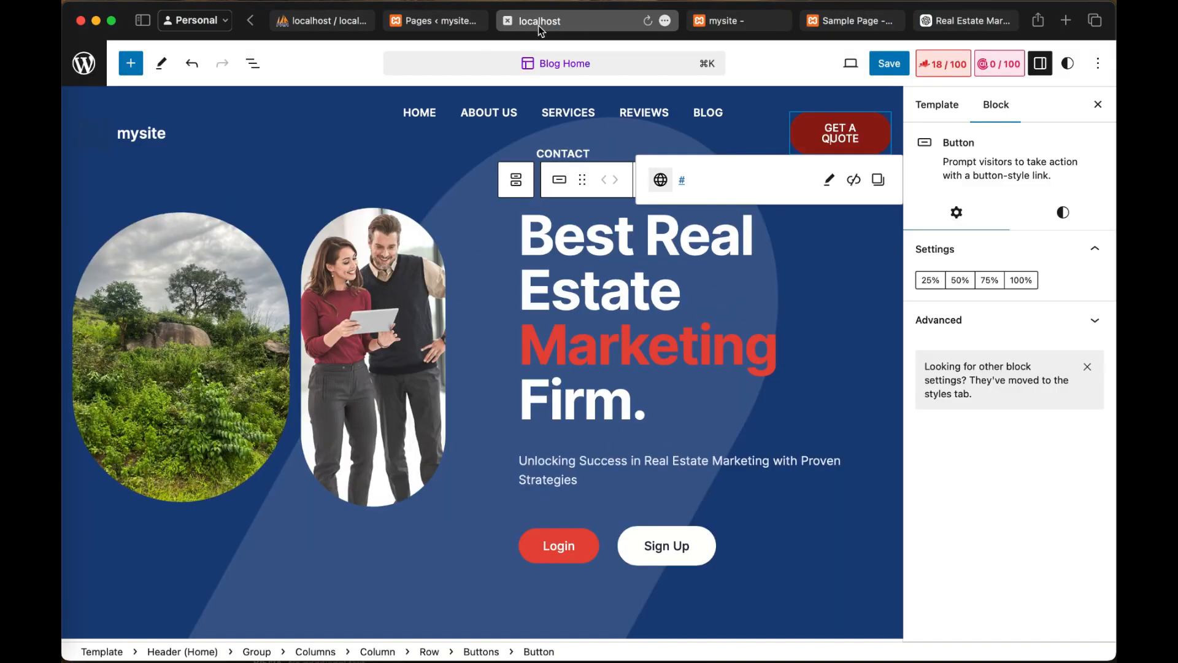
{"action": "left_click", "coordinate": [432, 24]}
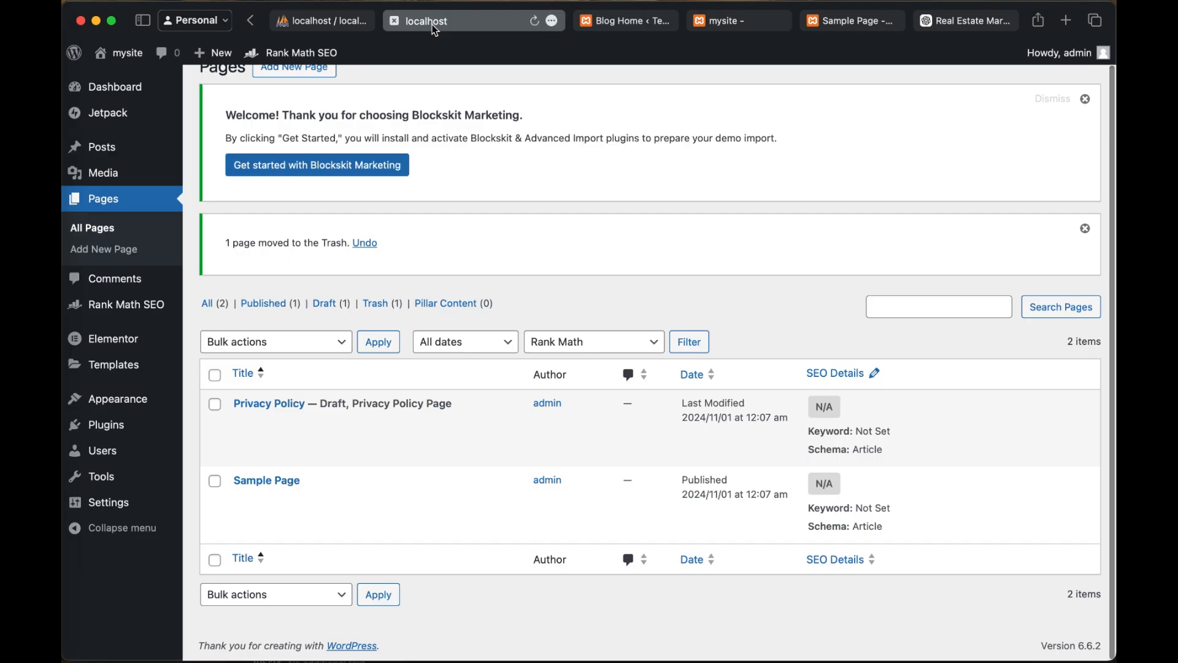
{"action": "scroll", "coordinate": [484, 329], "scroll_direction": "up", "scroll_amount": 1}
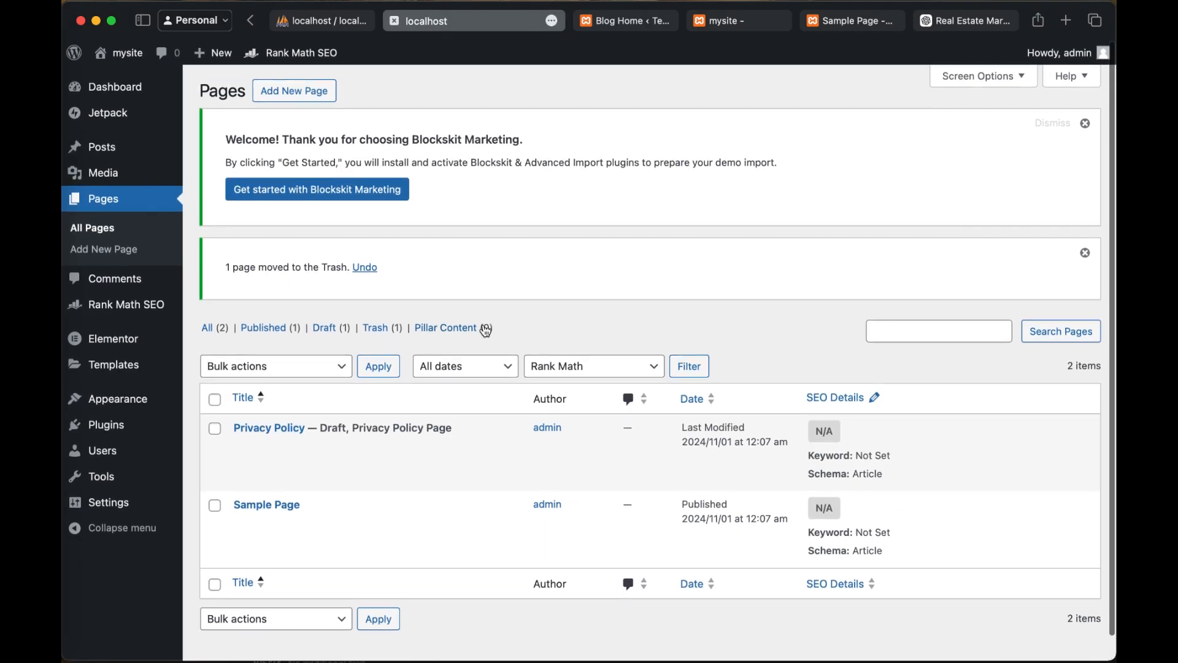
{"action": "scroll", "coordinate": [486, 332], "scroll_direction": "down", "scroll_amount": 1}
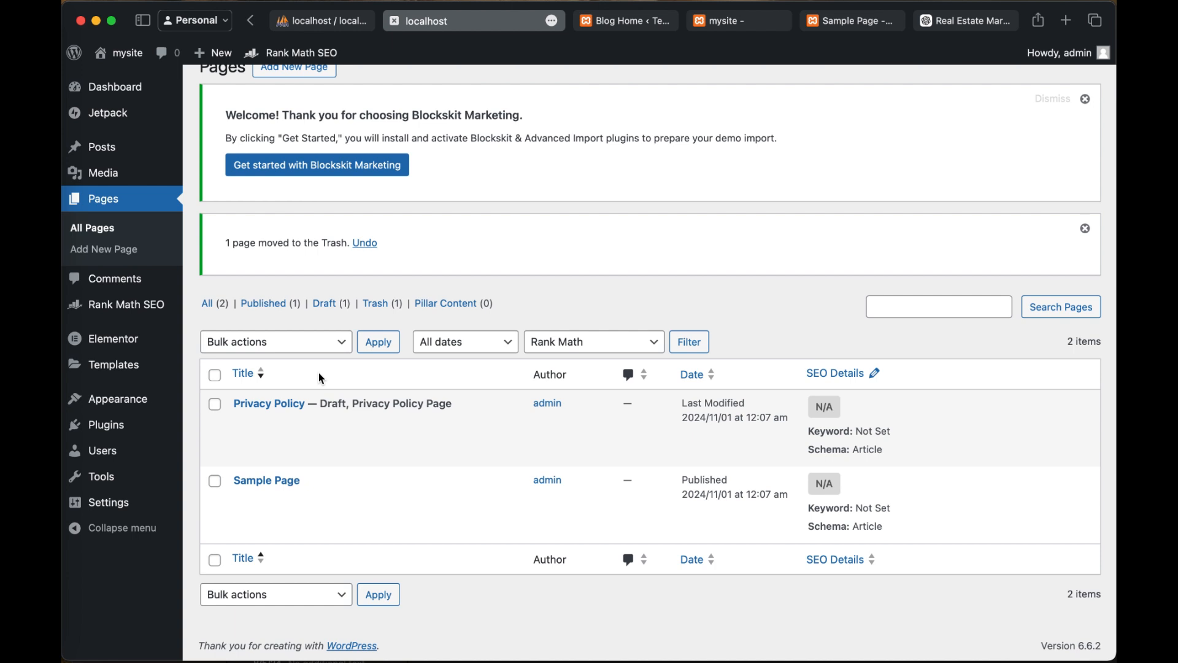
{"action": "scroll", "coordinate": [344, 258], "scroll_direction": "up", "scroll_amount": 1}
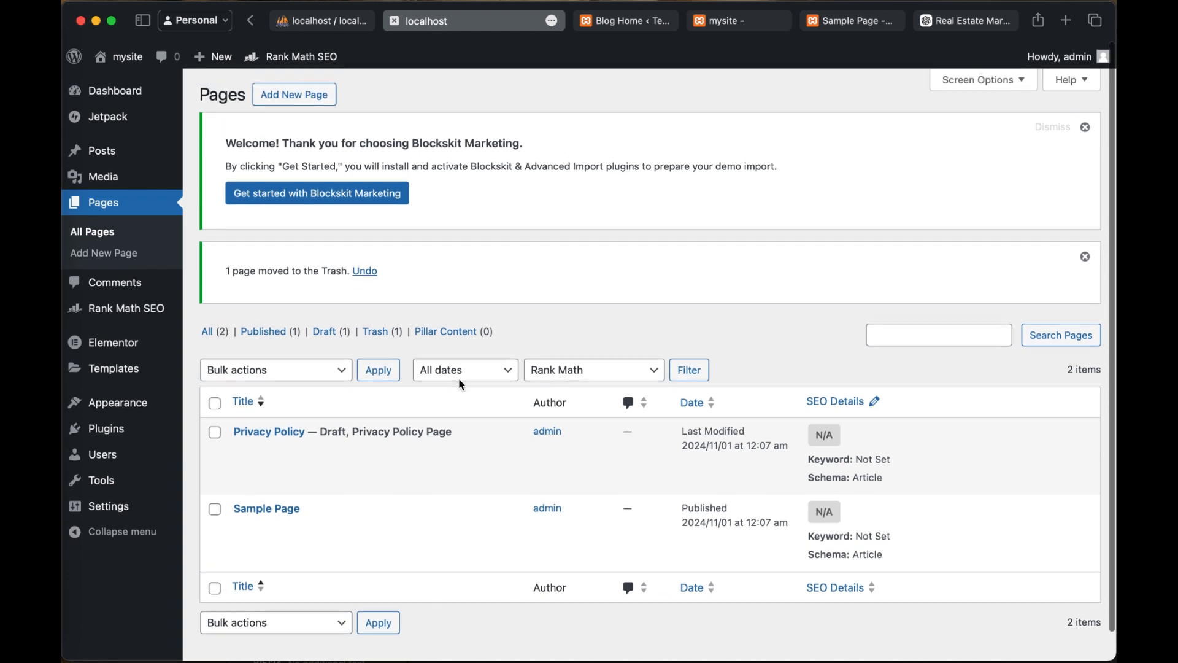
{"action": "left_click", "coordinate": [305, 97]}
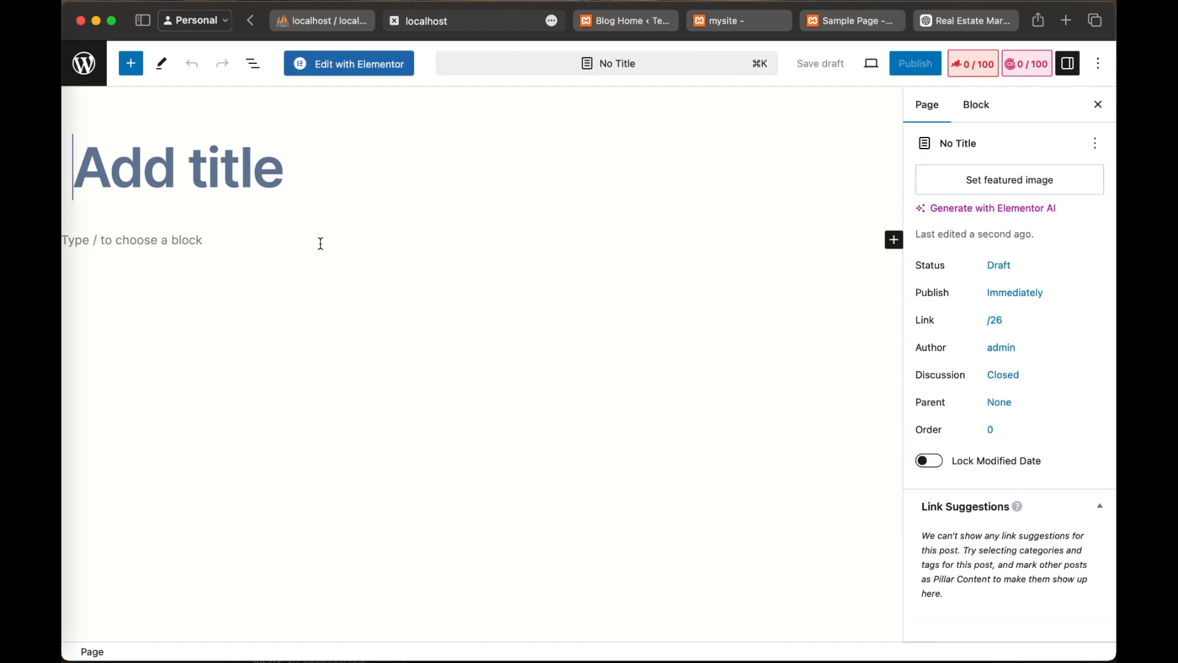
Step: Title the new page "About Us"
{"action": "type", "text": "Abuo"}
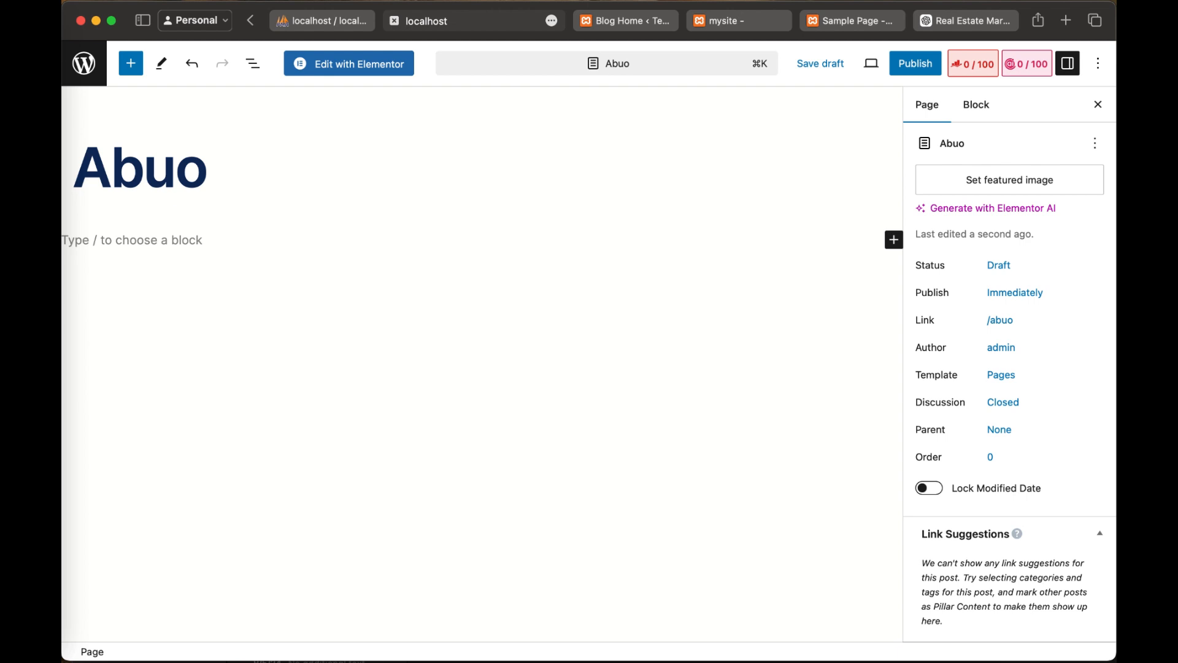
{"action": "key", "text": "BackSpace"}
{"action": "key", "text": "BackSpace"}
{"action": "type", "text": "out"}
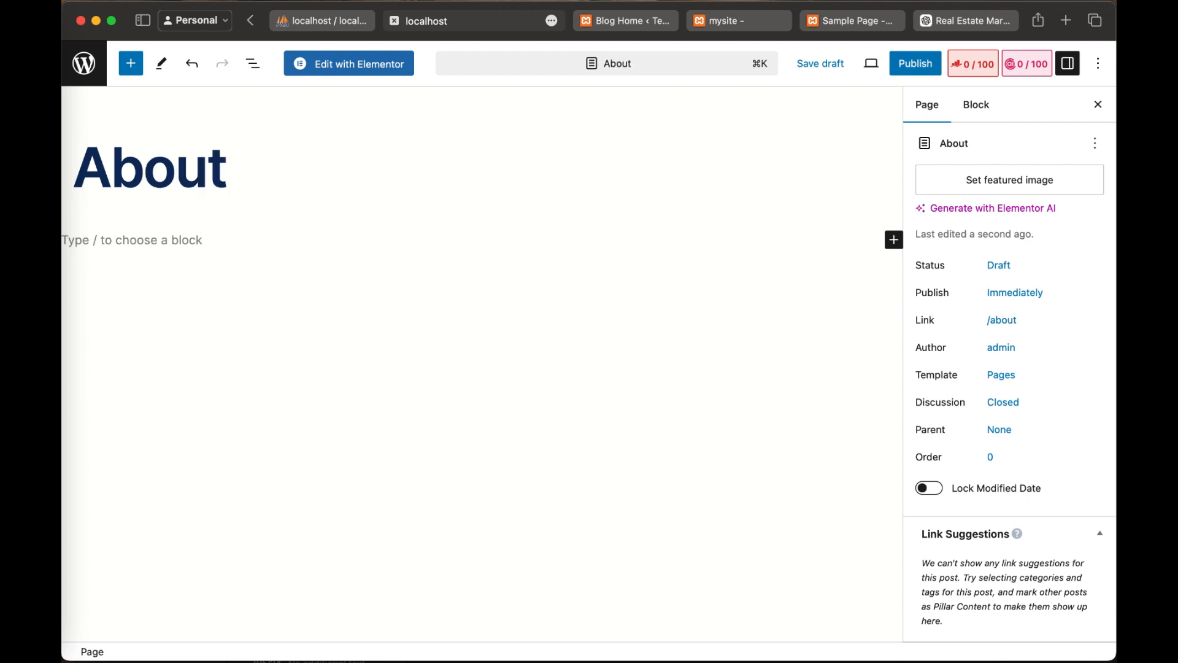
{"action": "type", "text": " u"}
{"action": "key", "text": "BackSpace"}
{"action": "type", "text": "Us"}
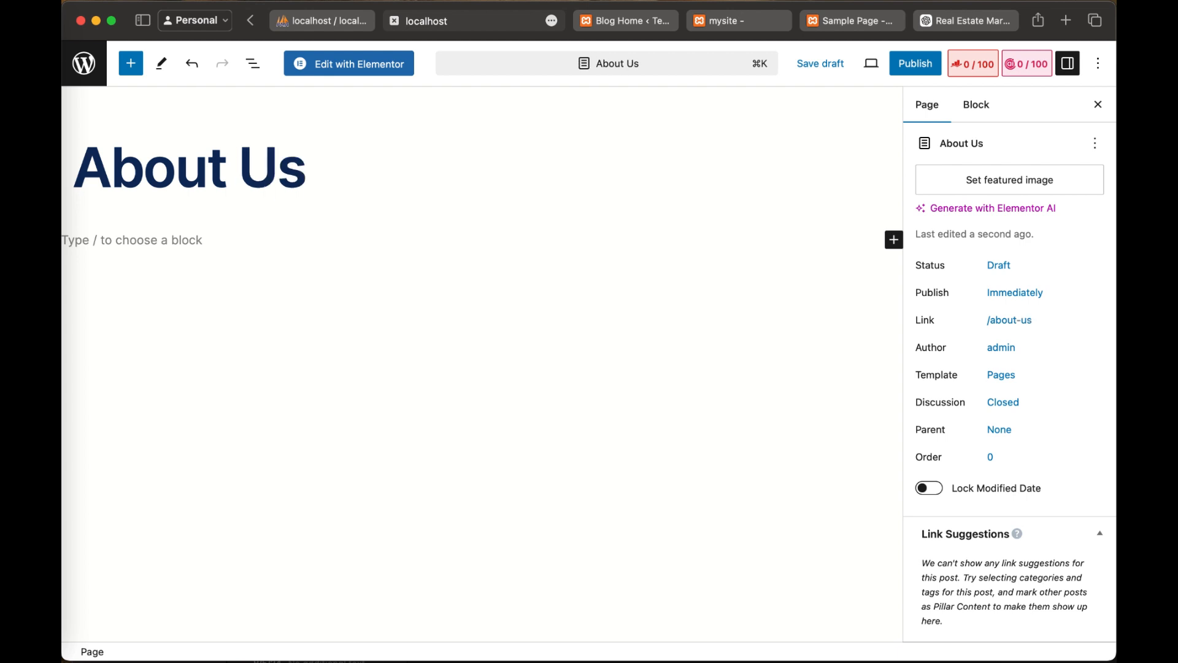
Step: Publish the About Us page and open the live page in a new browser tab
{"action": "scroll", "coordinate": [625, 299], "scroll_direction": "down", "scroll_amount": 1}
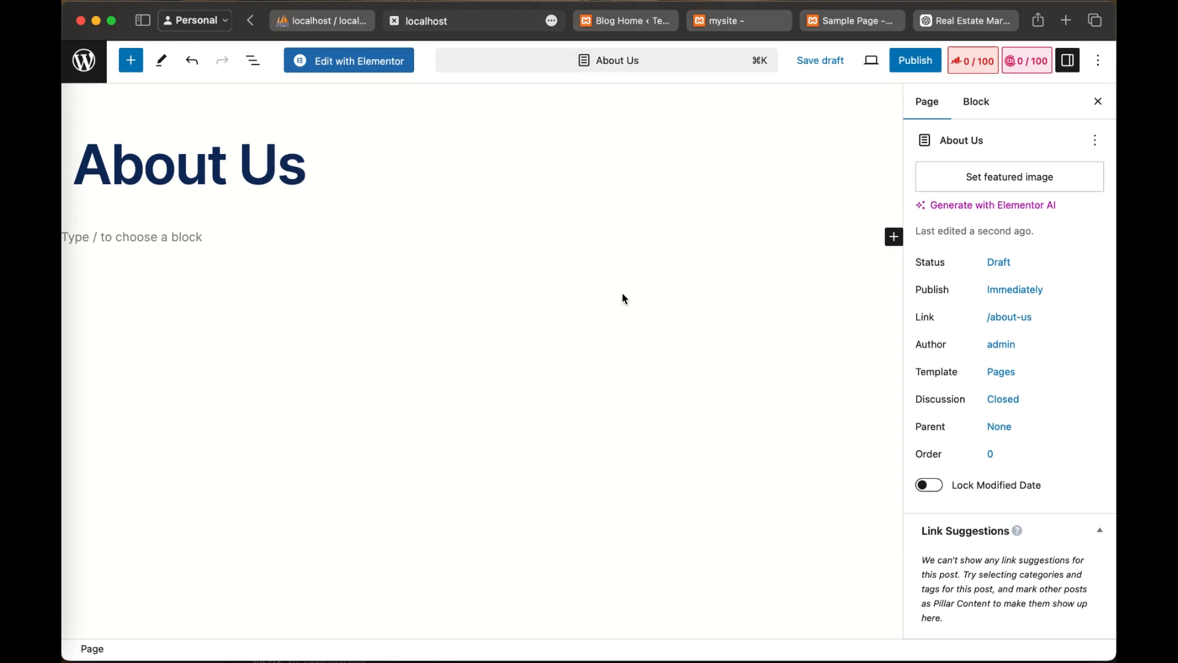
{"action": "scroll", "coordinate": [625, 299], "scroll_direction": "up", "scroll_amount": 1}
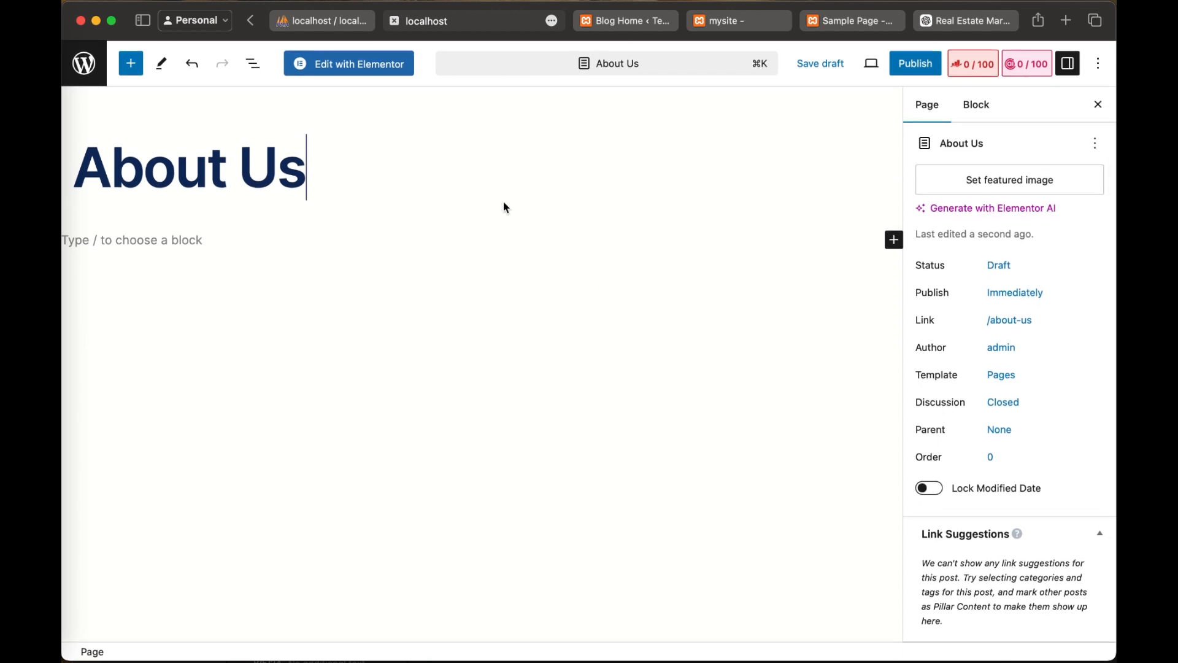
{"action": "left_click", "coordinate": [903, 68]}
{"action": "left_click", "coordinate": [965, 62]}
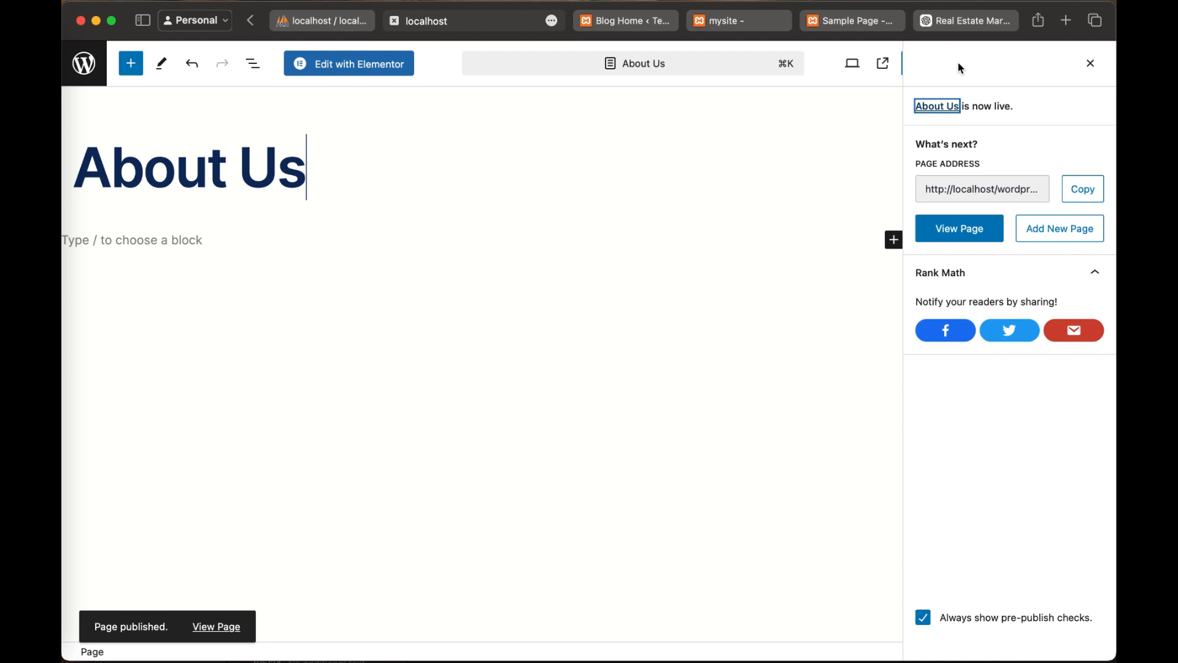
{"action": "right_click", "coordinate": [978, 231]}
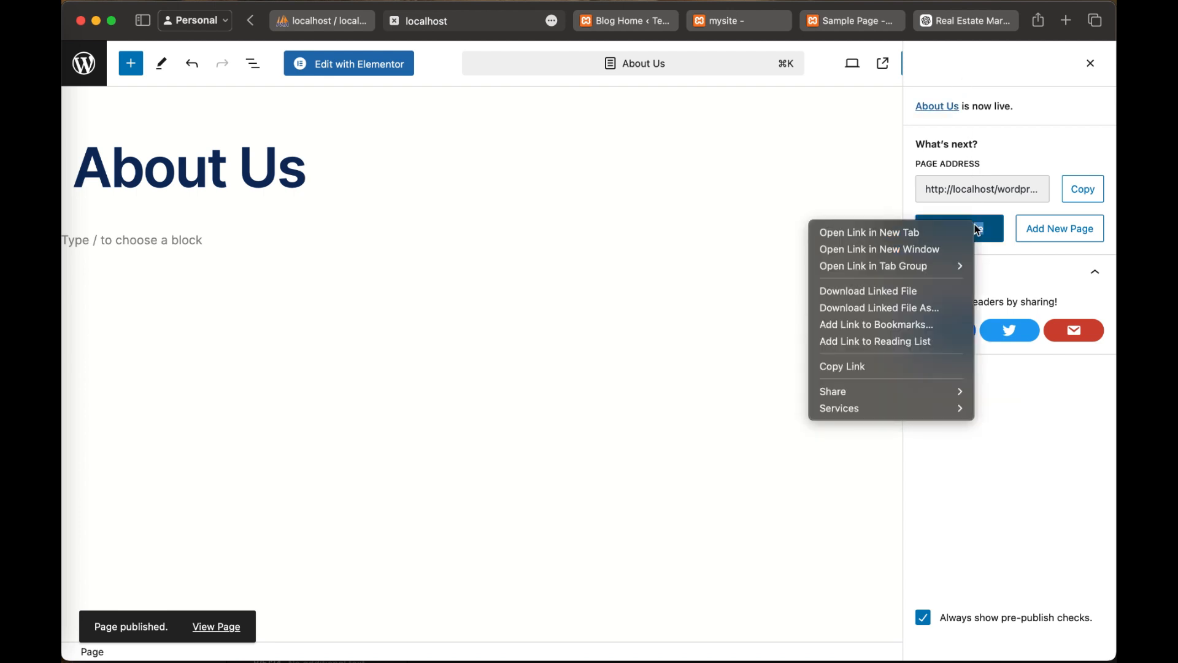
{"action": "left_click", "coordinate": [947, 230]}
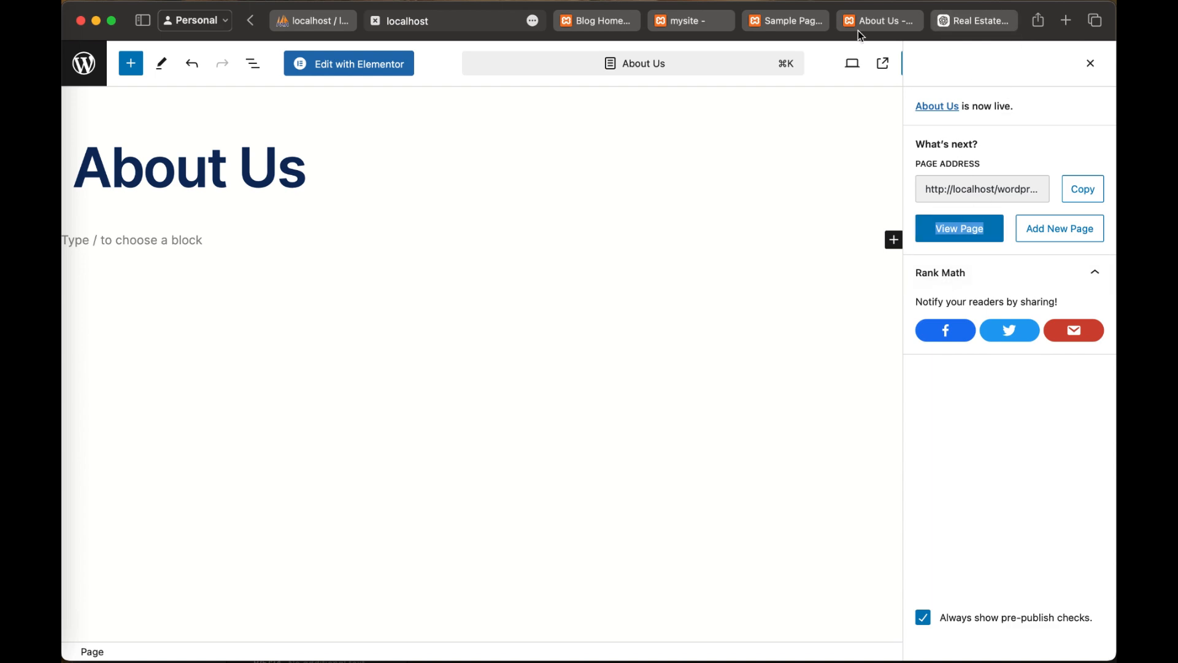
Step: Switch to the live About Us page and examine its header banner, body area and footer
{"action": "left_click", "coordinate": [880, 25]}
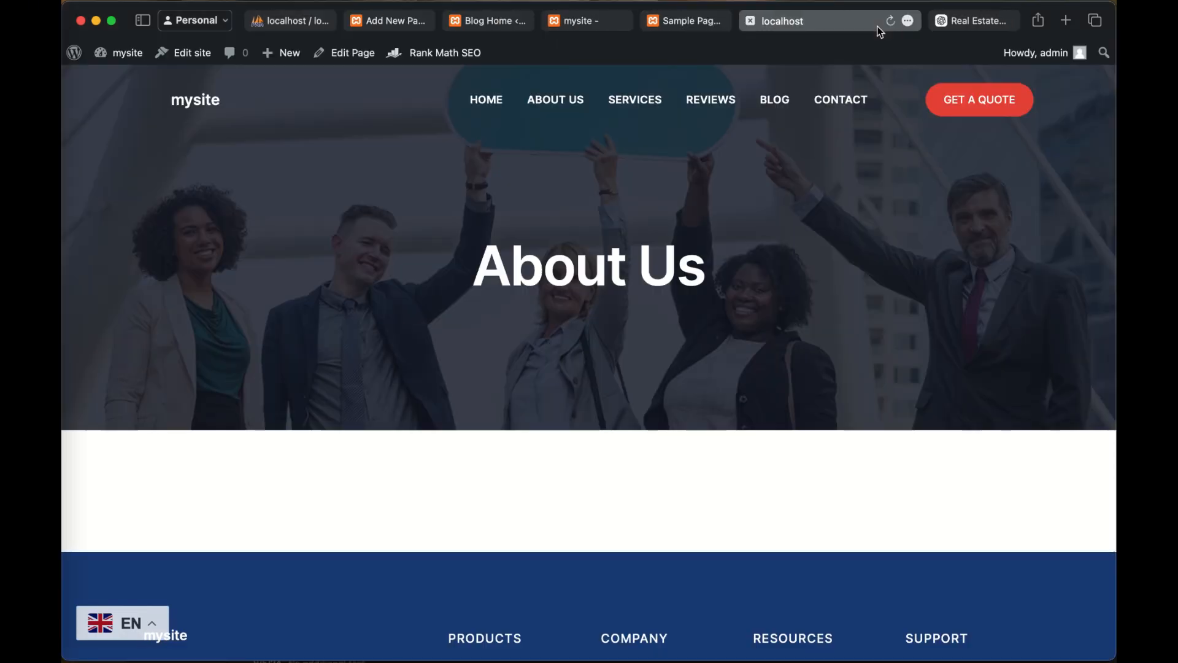
{"action": "scroll", "coordinate": [877, 229], "scroll_direction": "down", "scroll_amount": 4}
{"action": "scroll", "coordinate": [874, 228], "scroll_direction": "up", "scroll_amount": 4}
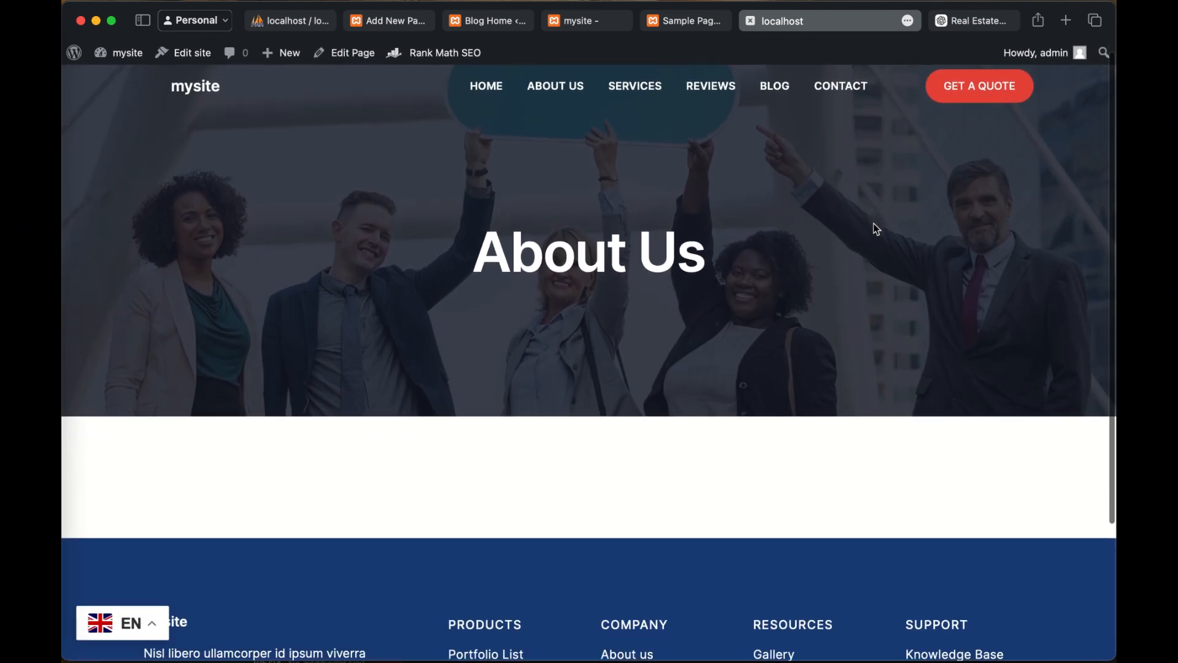
{"action": "scroll", "coordinate": [876, 229], "scroll_direction": "down", "scroll_amount": 3}
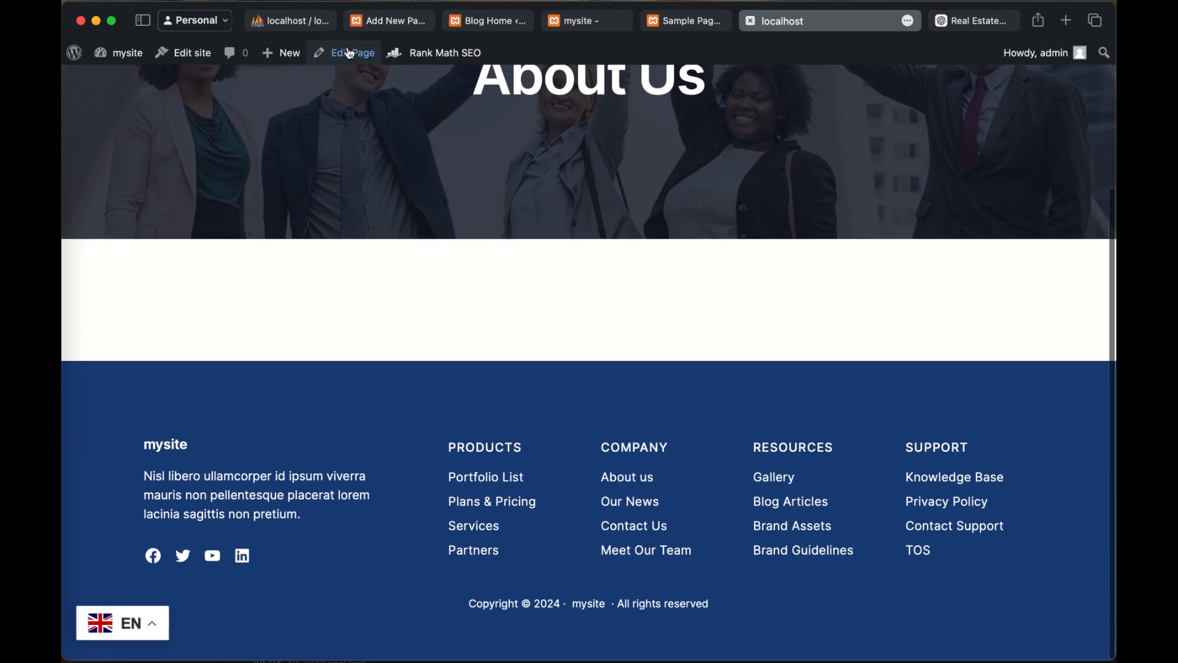
{"action": "scroll", "coordinate": [448, 130], "scroll_direction": "up", "scroll_amount": 3}
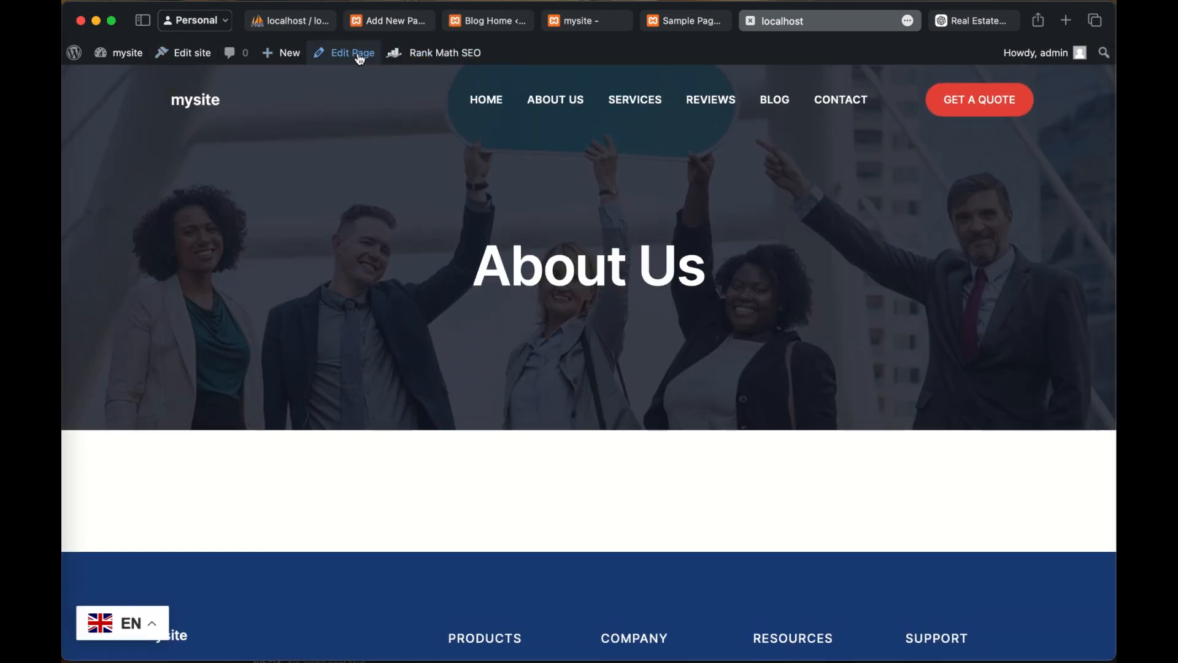
{"action": "scroll", "coordinate": [407, 226], "scroll_direction": "up", "scroll_amount": 1}
Step: Close the Sample Page browser tab and look over the live About Us page again
{"action": "left_click", "coordinate": [683, 22]}
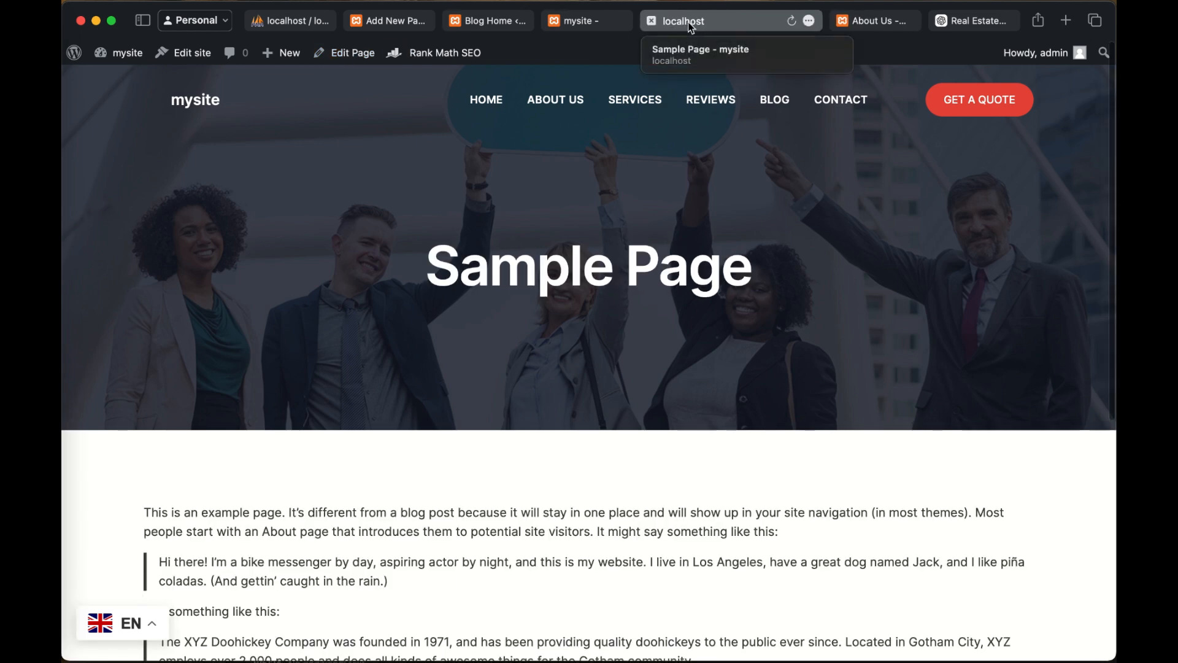
{"action": "left_click", "coordinate": [653, 20]}
{"action": "scroll", "coordinate": [626, 288], "scroll_direction": "down", "scroll_amount": 3}
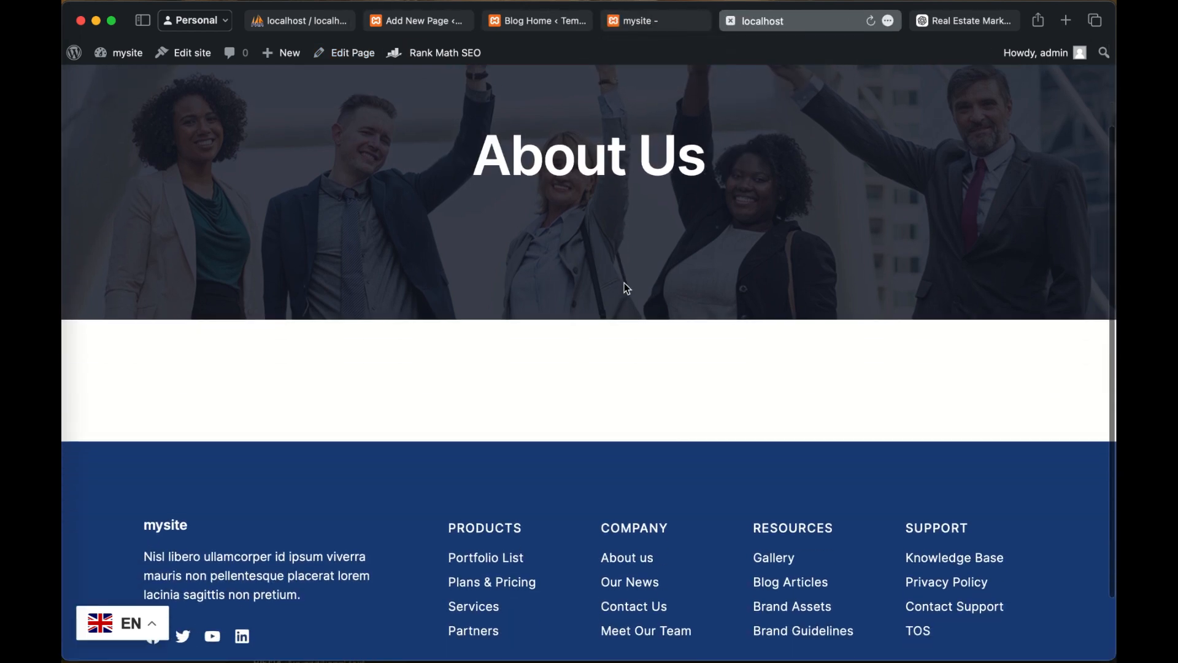
{"action": "scroll", "coordinate": [638, 393], "scroll_direction": "down", "scroll_amount": 2}
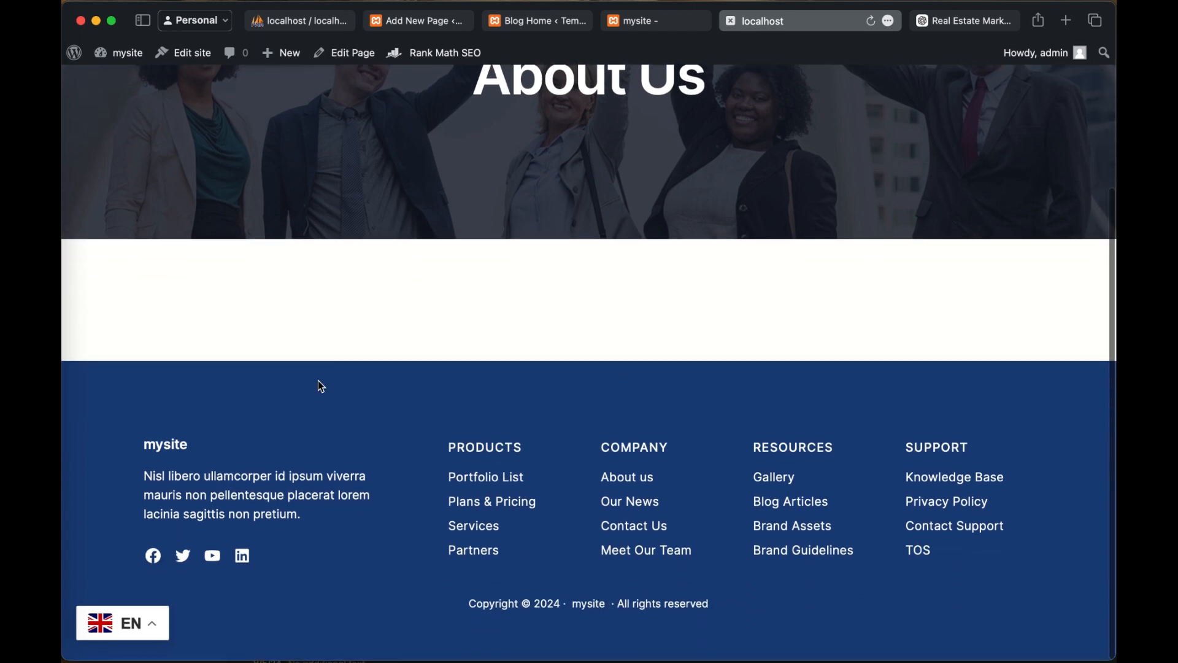
{"action": "scroll", "coordinate": [751, 277], "scroll_direction": "up", "scroll_amount": 5}
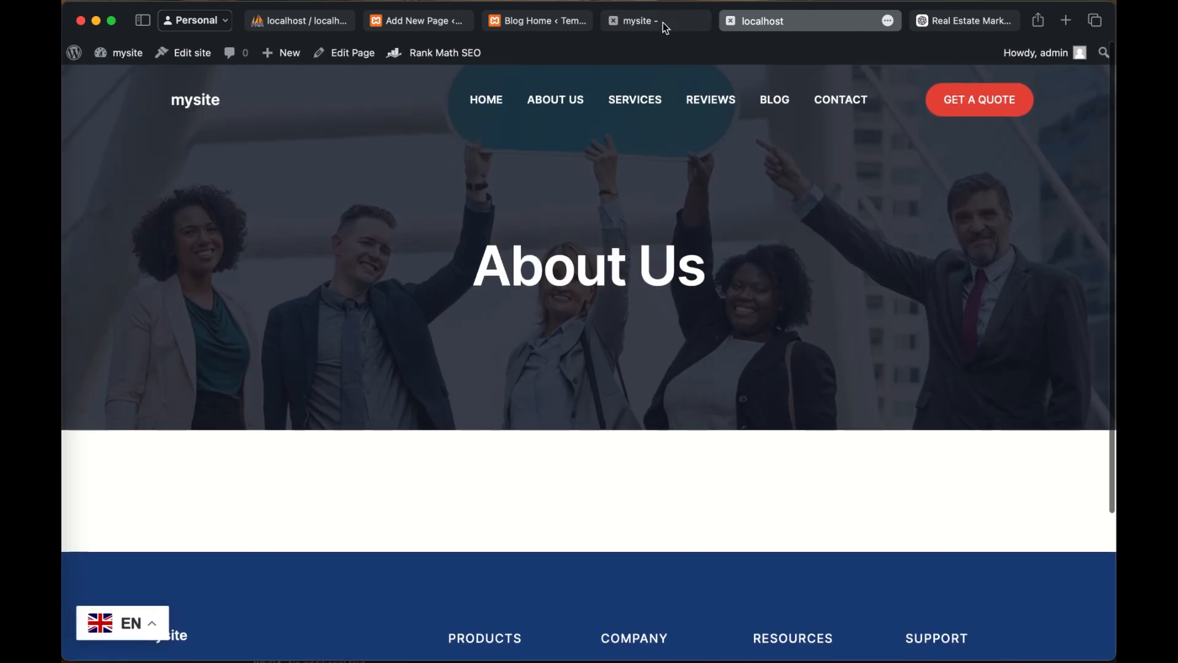
Step: Look over the live mysite homepage and close its browser tab
{"action": "left_click", "coordinate": [662, 23]}
{"action": "left_click", "coordinate": [544, 21]}
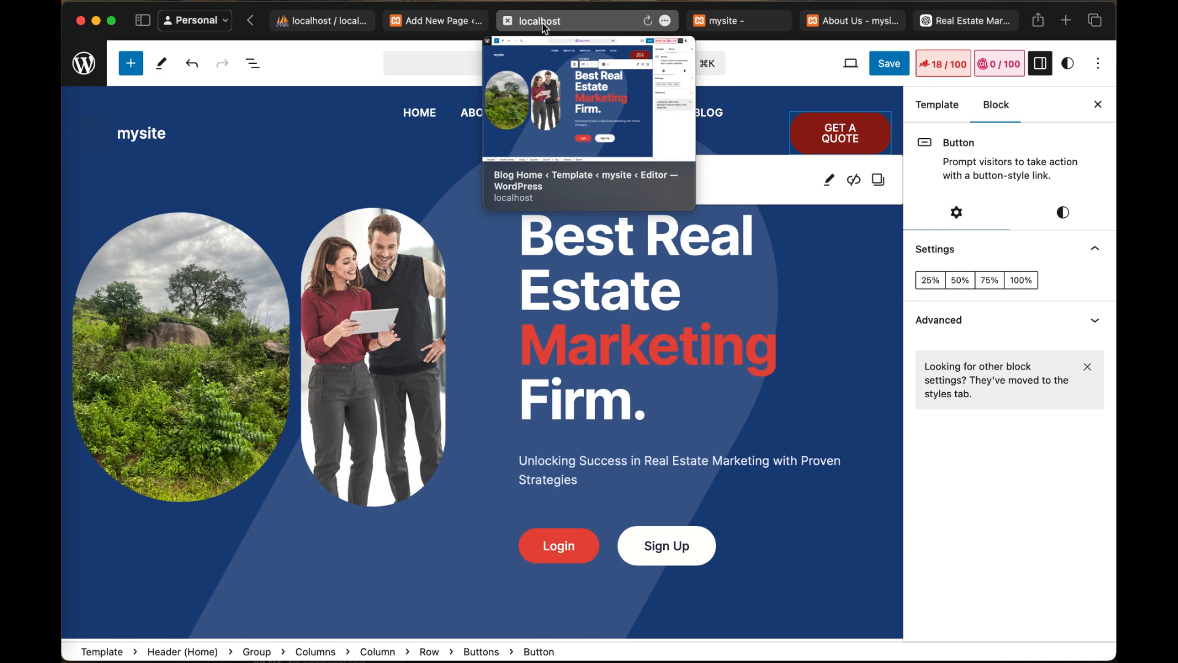
{"action": "left_click", "coordinate": [736, 21]}
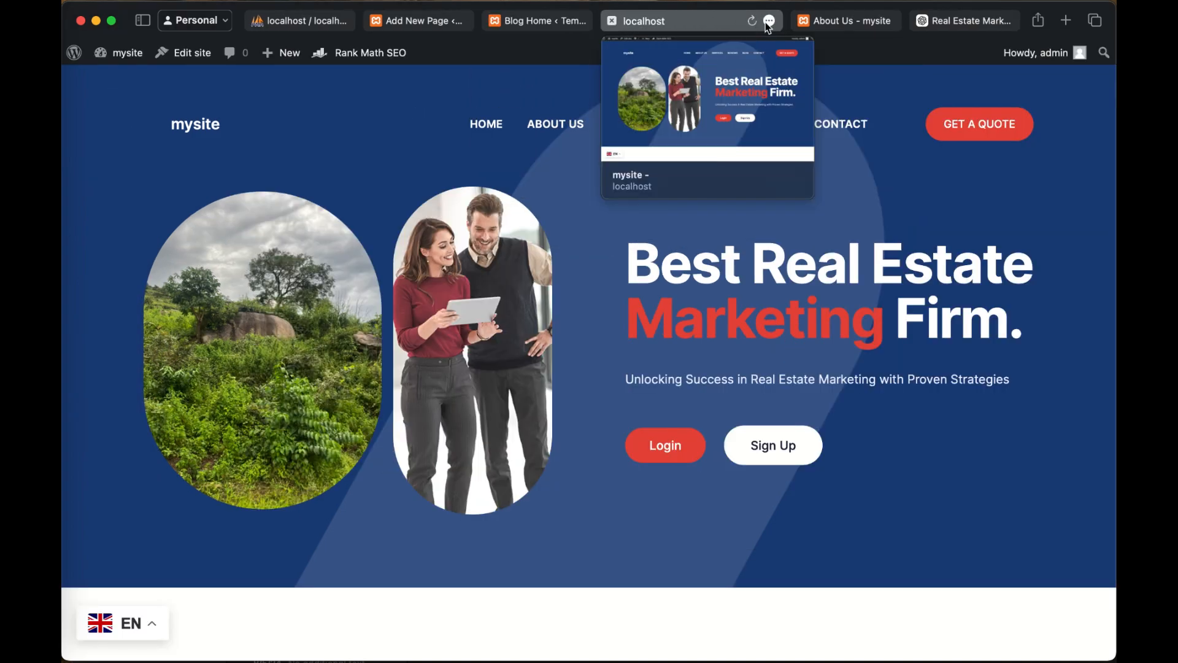
{"action": "scroll", "coordinate": [590, 331], "scroll_direction": "down", "scroll_amount": 10}
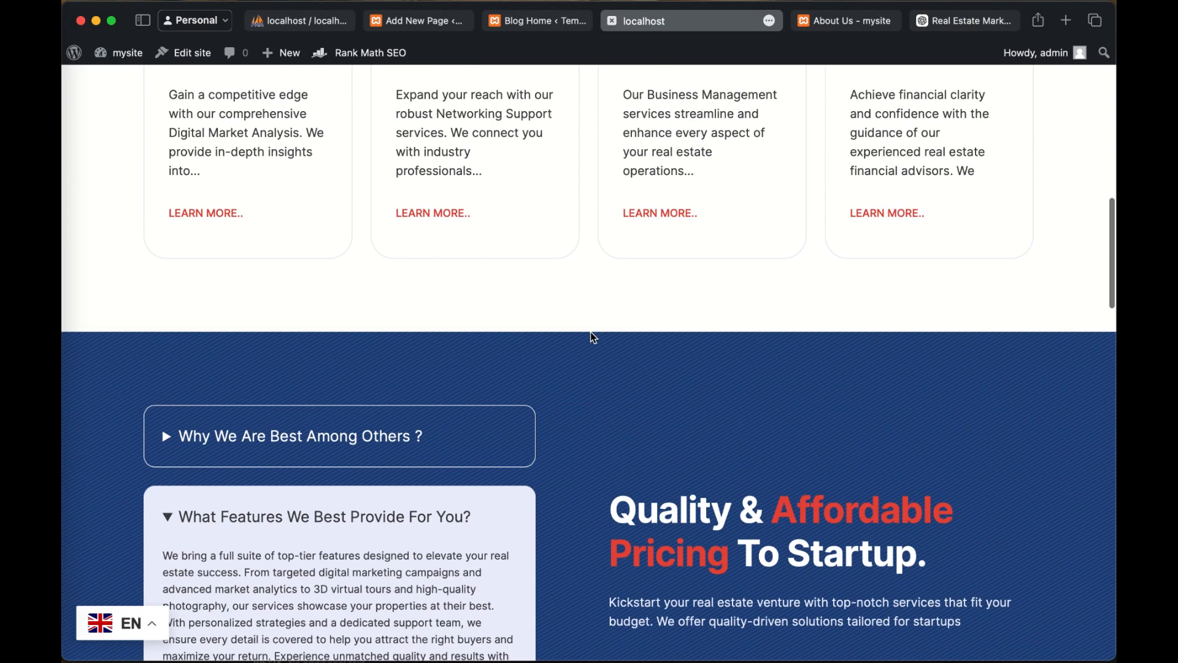
{"action": "scroll", "coordinate": [591, 332], "scroll_direction": "up", "scroll_amount": 8}
{"action": "left_click", "coordinate": [611, 21]}
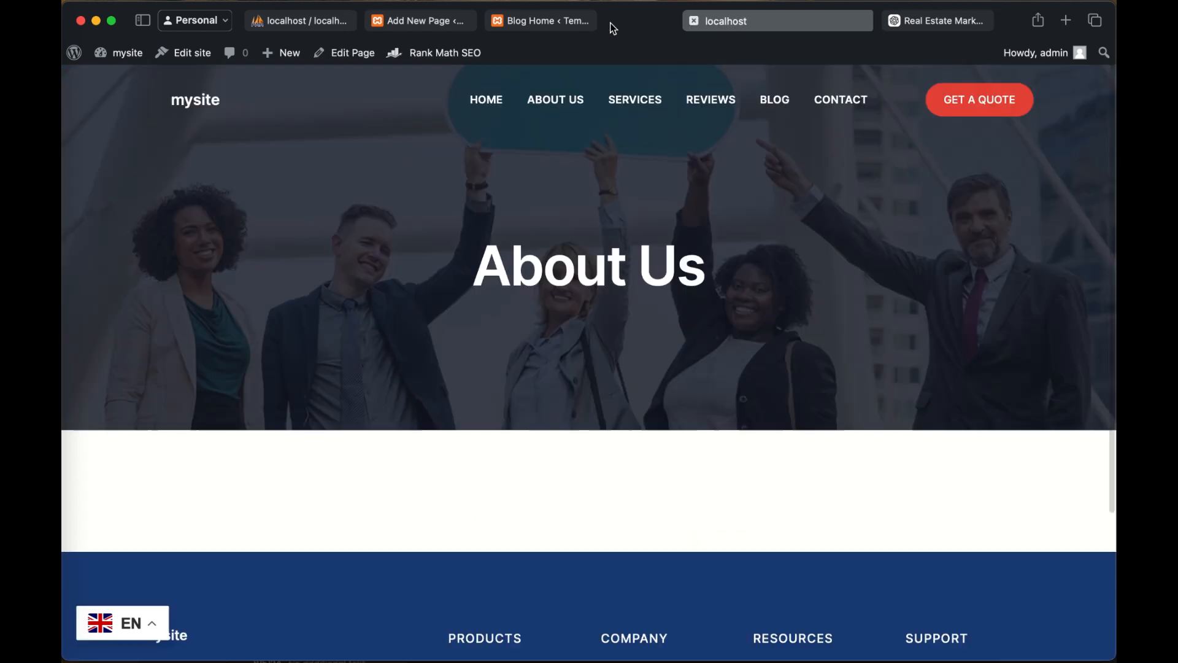
Step: Return to the About Us page editor and open the page for editing with Elementor
{"action": "left_click", "coordinate": [419, 23]}
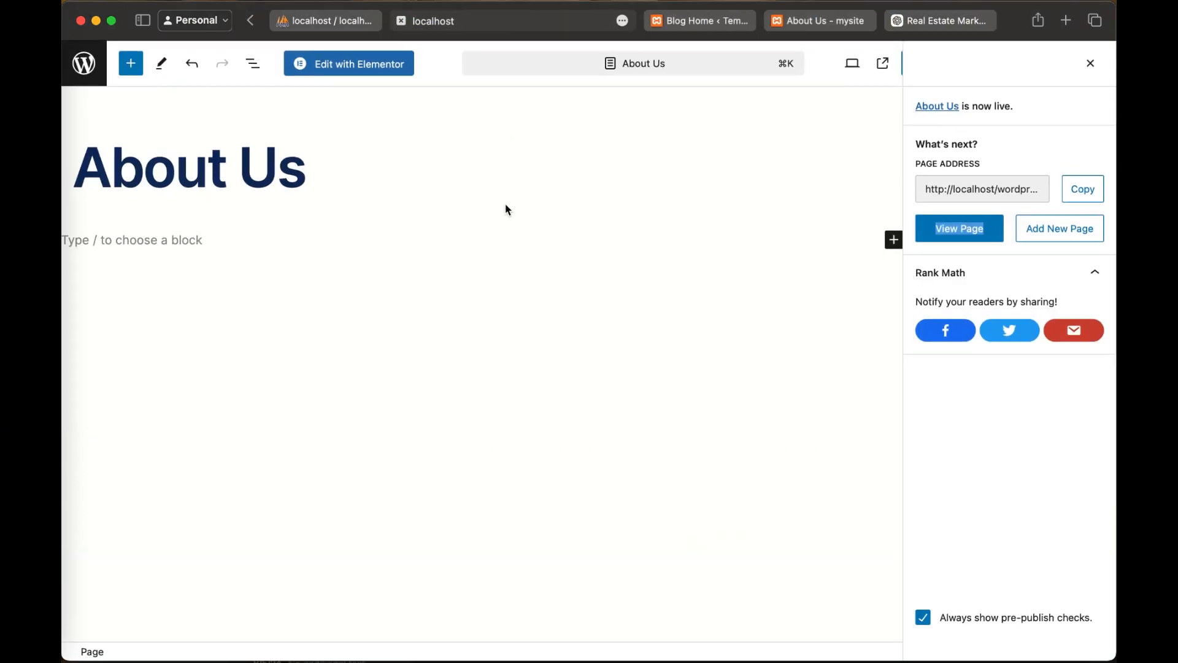
{"action": "left_click", "coordinate": [374, 70]}
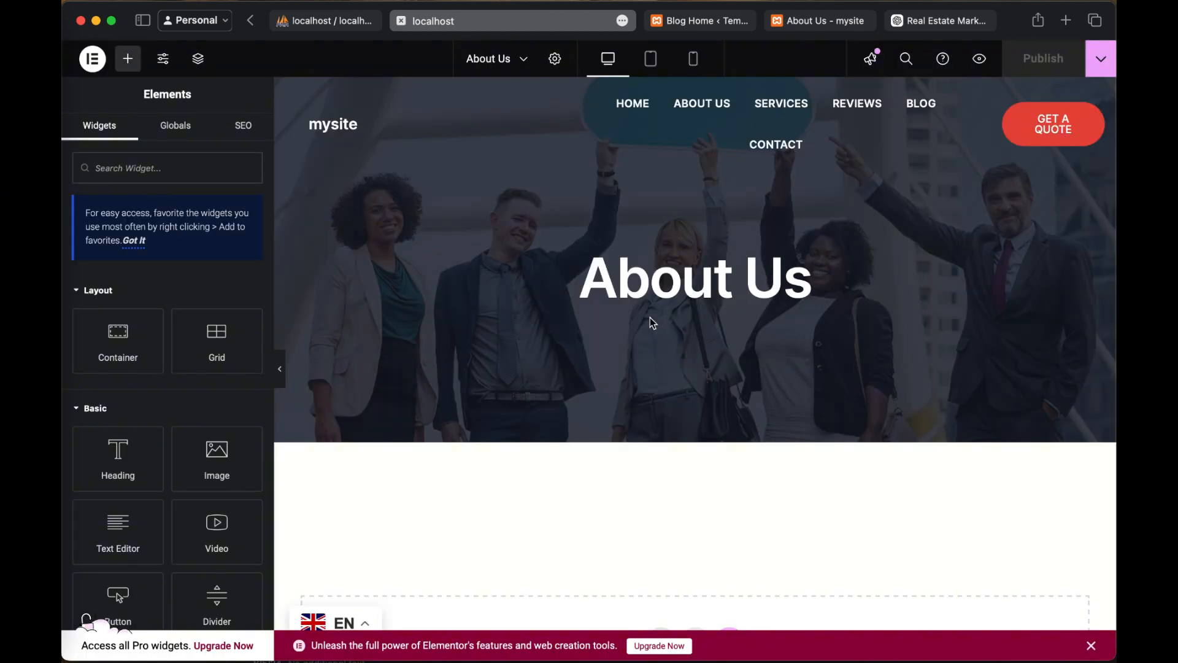
{"action": "scroll", "coordinate": [651, 324], "scroll_direction": "down", "scroll_amount": 10}
{"action": "scroll", "coordinate": [651, 321], "scroll_direction": "up", "scroll_amount": 10}
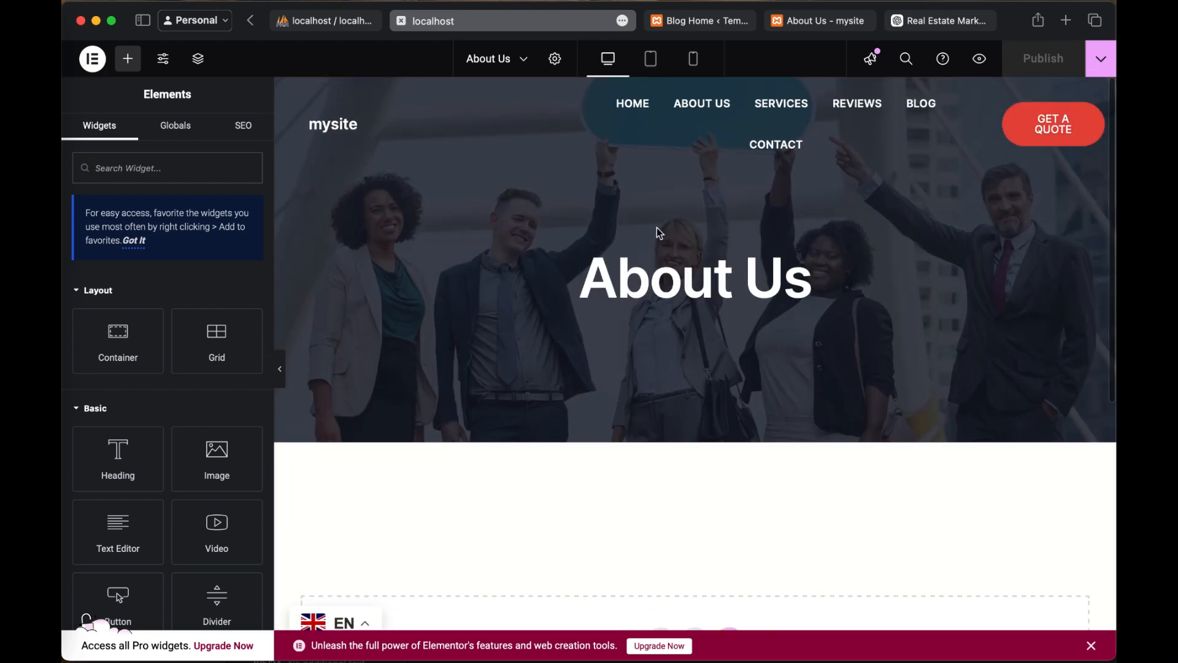
{"action": "scroll", "coordinate": [500, 186], "scroll_direction": "down", "scroll_amount": 7}
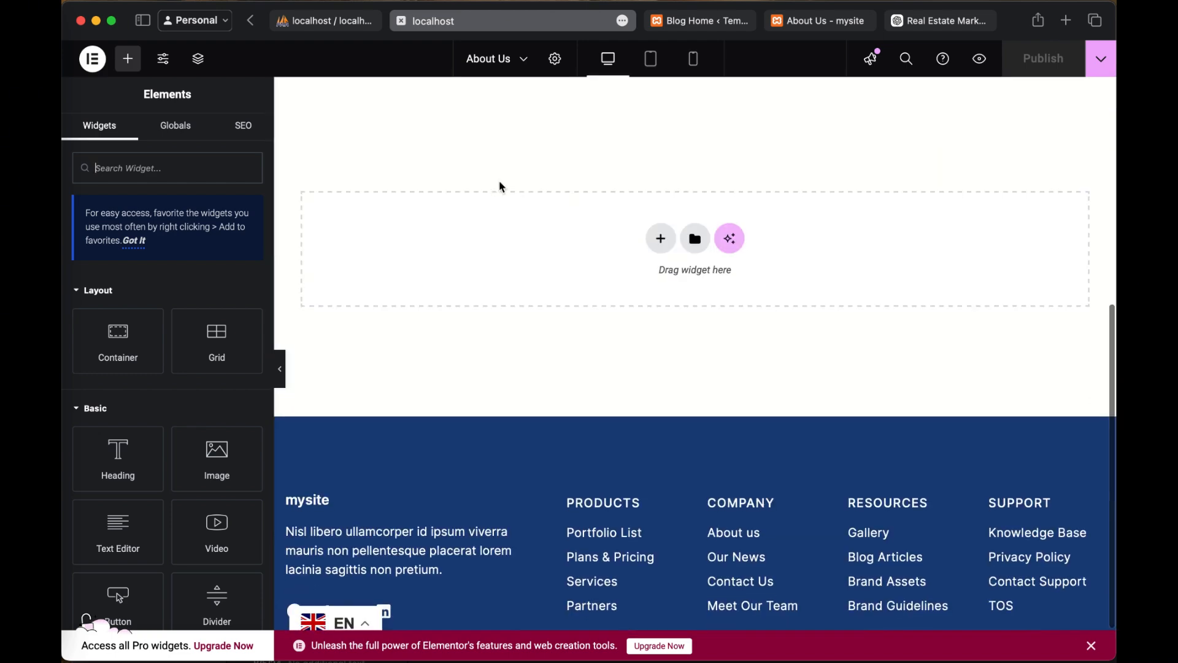
{"action": "scroll", "coordinate": [500, 187], "scroll_direction": "up", "scroll_amount": 7}
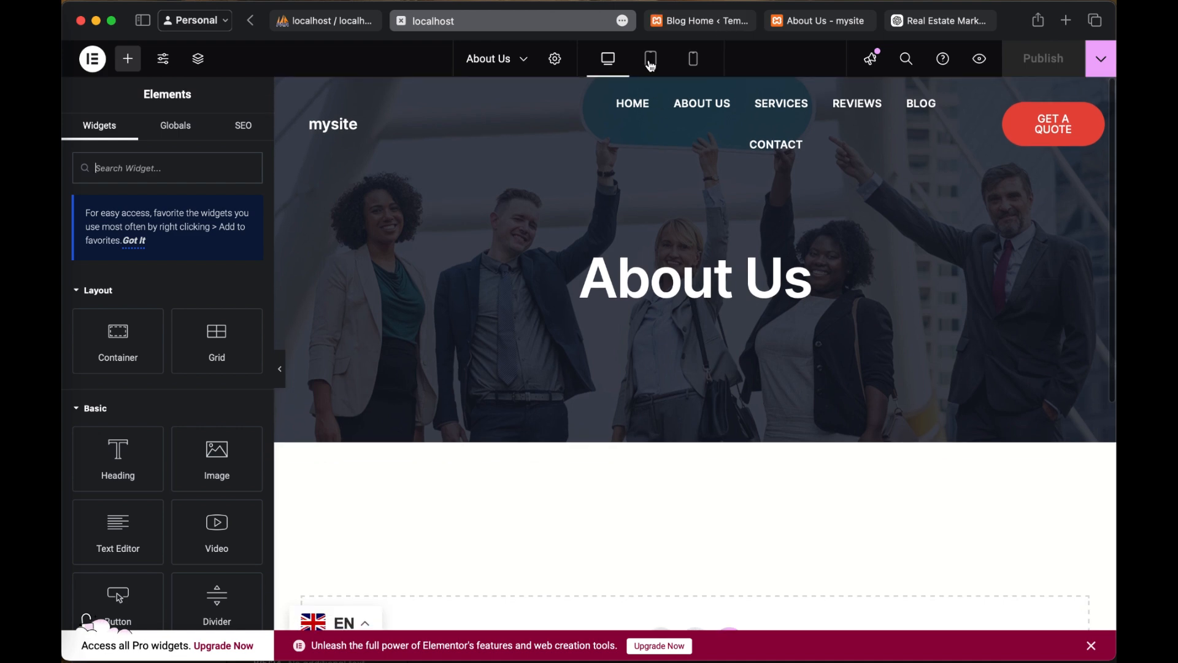
Step: Preview the About Us page in tablet and mobile portrait views, including the mobile navigation menu, and return to desktop view
{"action": "left_click", "coordinate": [651, 61]}
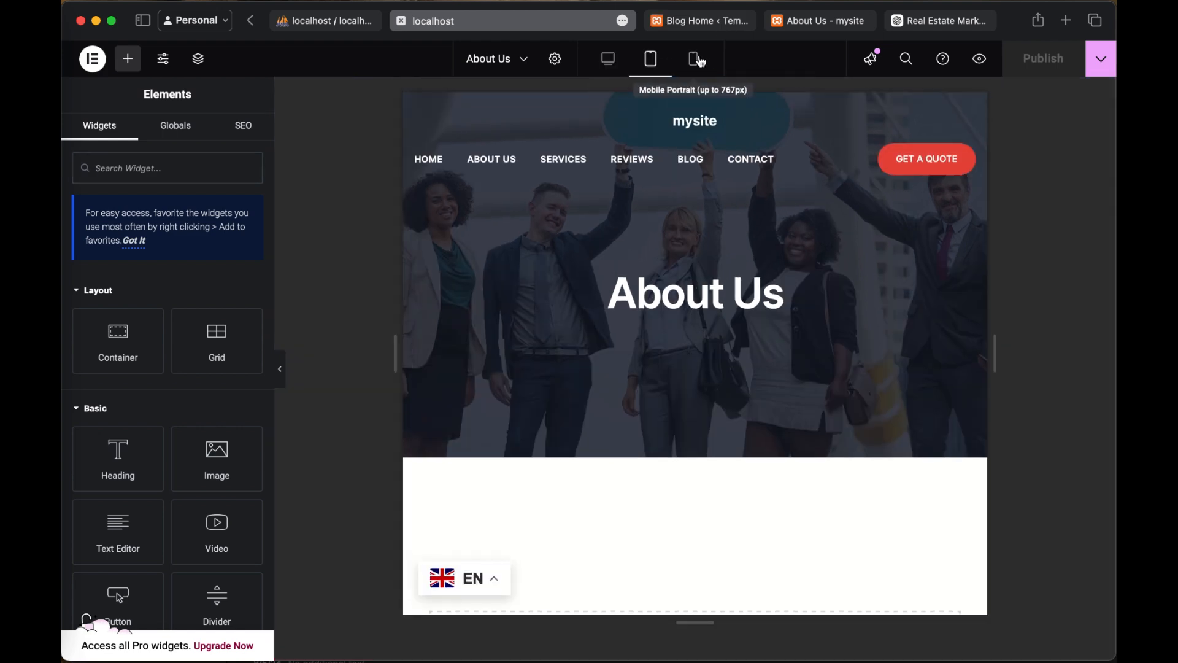
{"action": "left_click", "coordinate": [700, 60]}
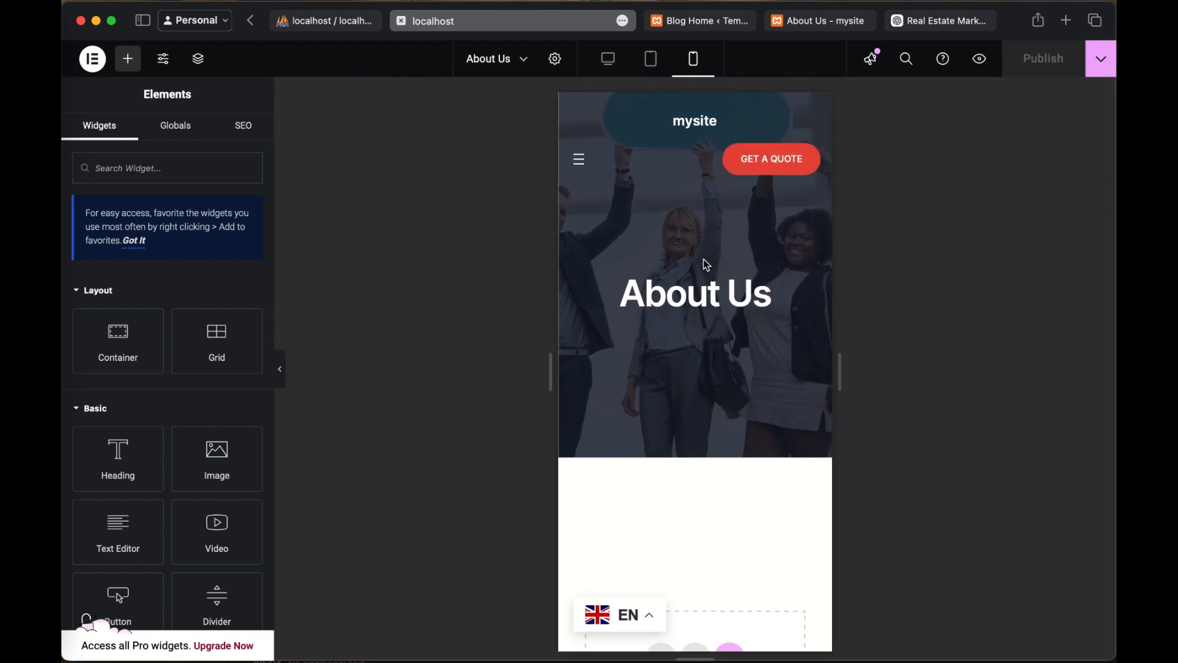
{"action": "scroll", "coordinate": [702, 256], "scroll_direction": "down", "scroll_amount": 4}
{"action": "scroll", "coordinate": [702, 256], "scroll_direction": "up", "scroll_amount": 5}
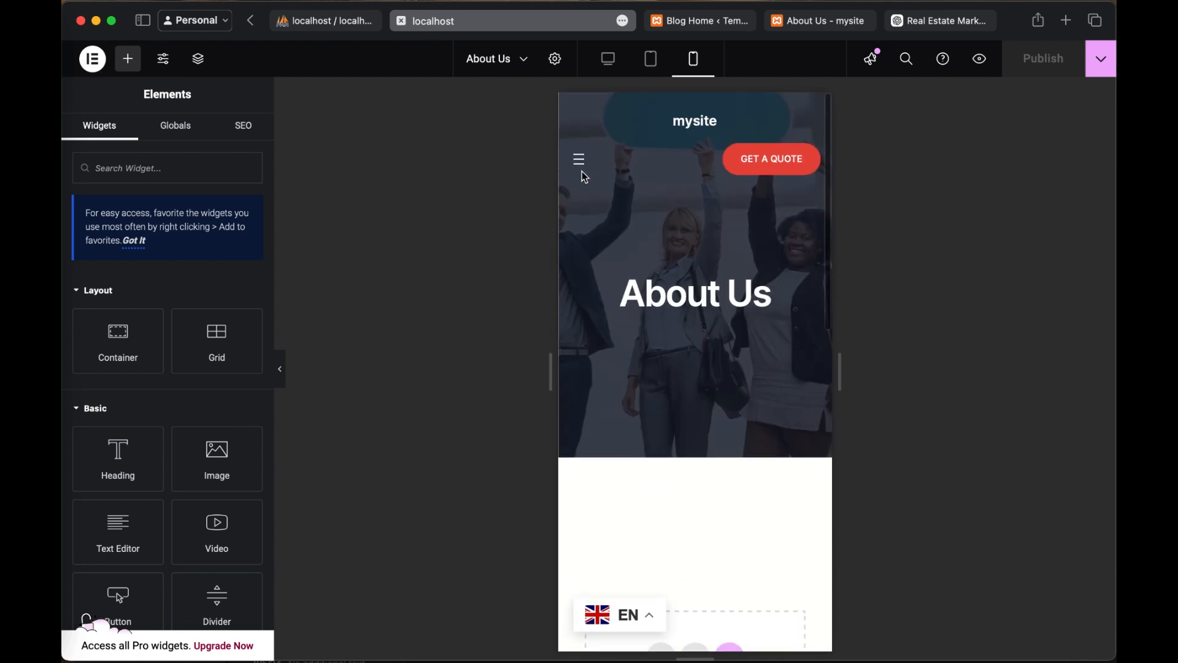
{"action": "left_click", "coordinate": [579, 163]}
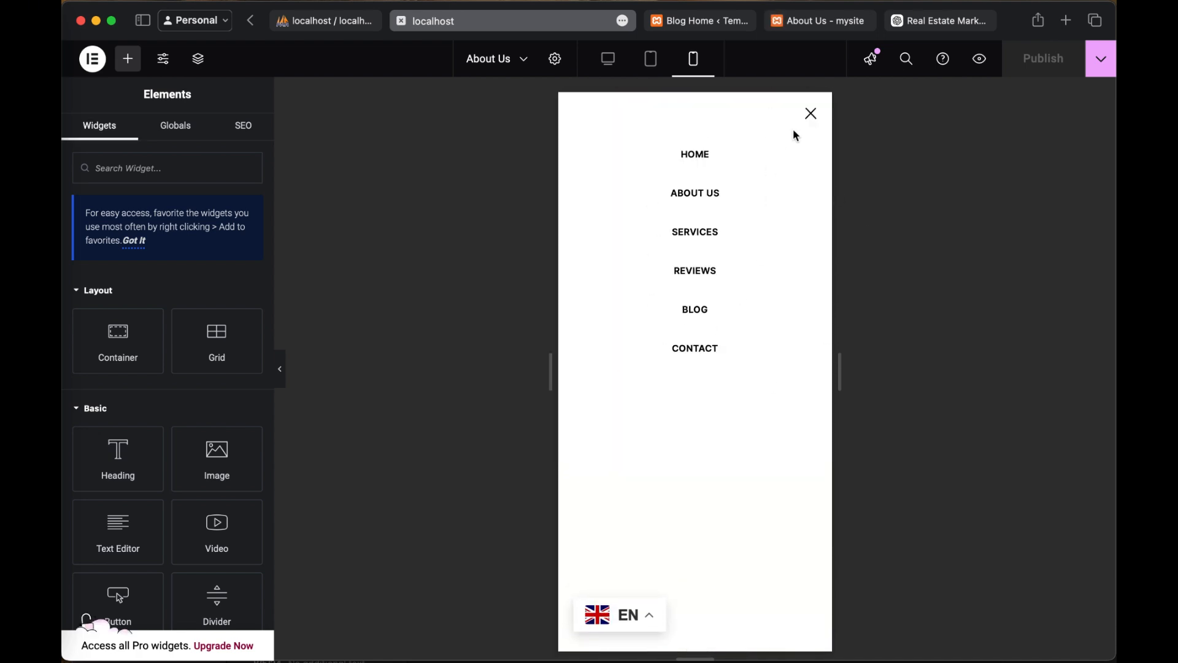
{"action": "left_click", "coordinate": [811, 116]}
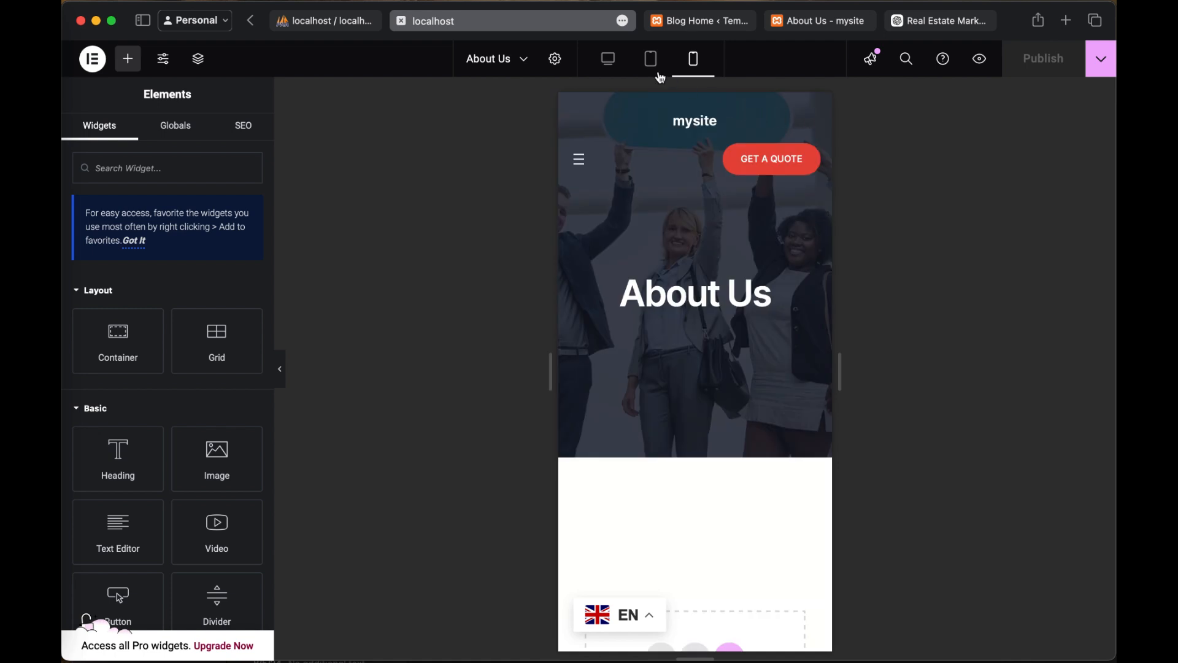
{"action": "left_click", "coordinate": [642, 66]}
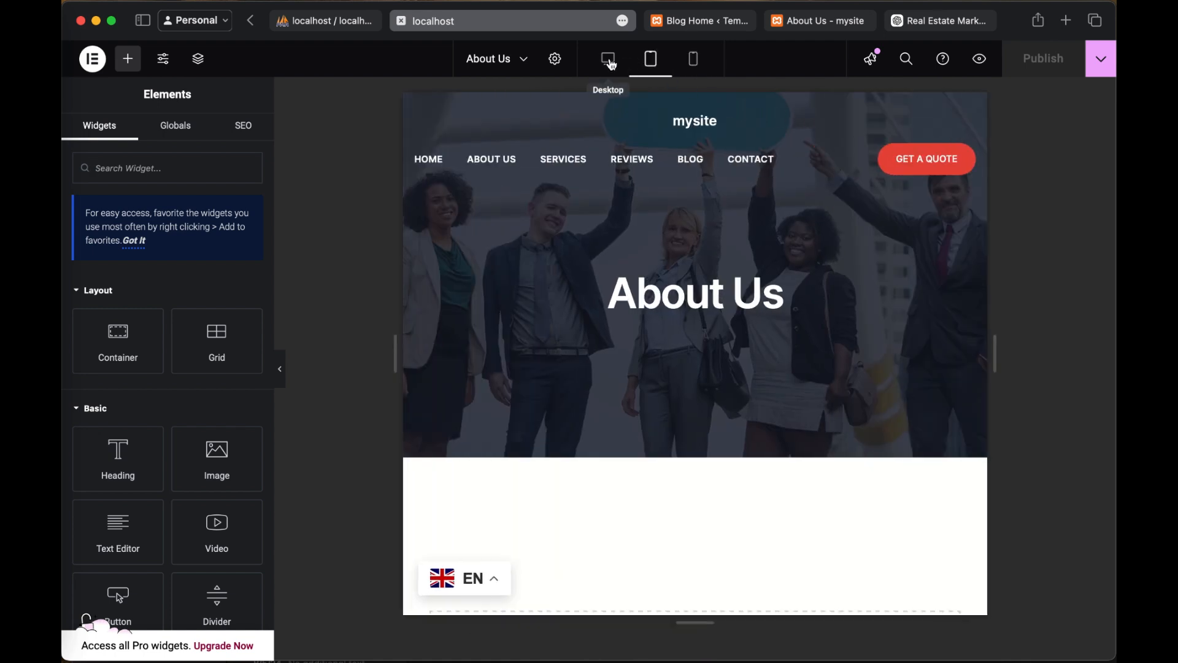
{"action": "left_click", "coordinate": [609, 62]}
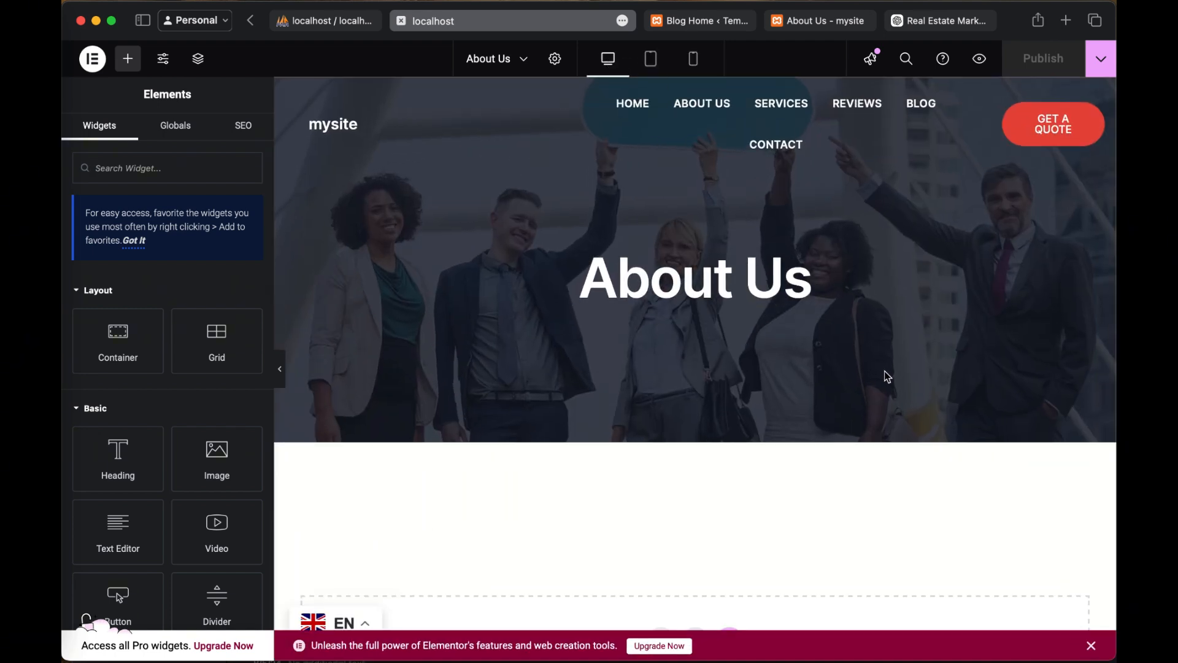
Step: Examine the About Us page canvas and the available Elementor layout, basic and pro widgets
{"action": "scroll", "coordinate": [889, 392], "scroll_direction": "down", "scroll_amount": 4}
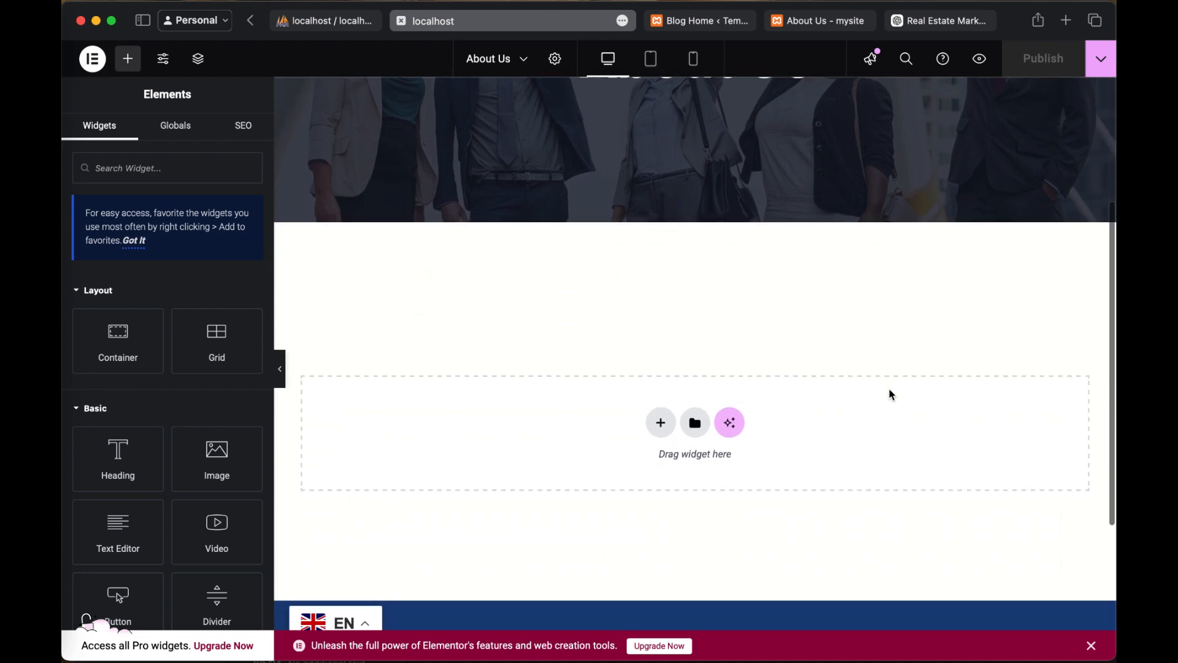
{"action": "scroll", "coordinate": [891, 394], "scroll_direction": "down", "scroll_amount": 5}
{"action": "scroll", "coordinate": [891, 394], "scroll_direction": "up", "scroll_amount": 4}
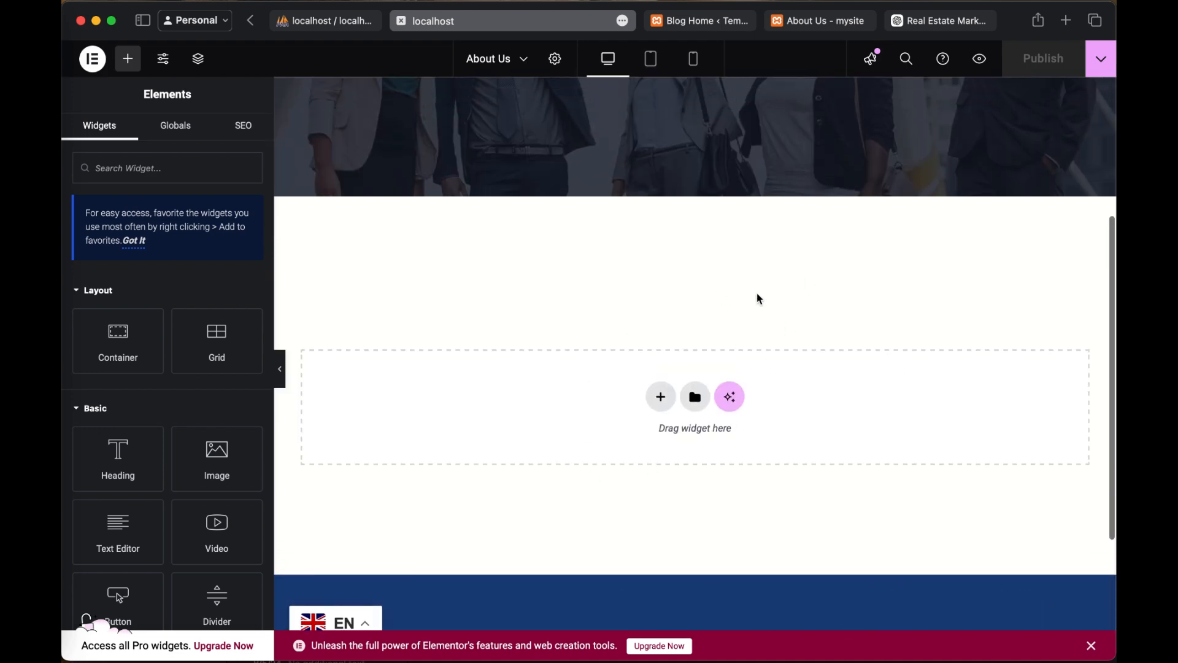
{"action": "scroll", "coordinate": [754, 319], "scroll_direction": "up", "scroll_amount": 5}
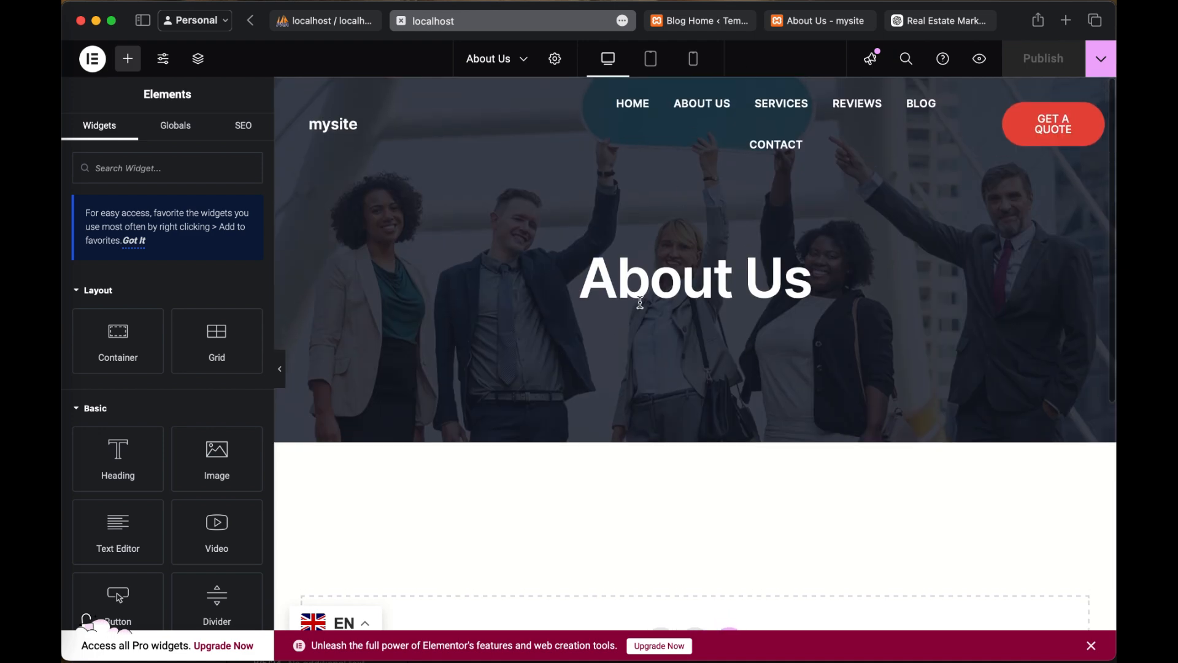
{"action": "scroll", "coordinate": [640, 302], "scroll_direction": "down", "scroll_amount": 7}
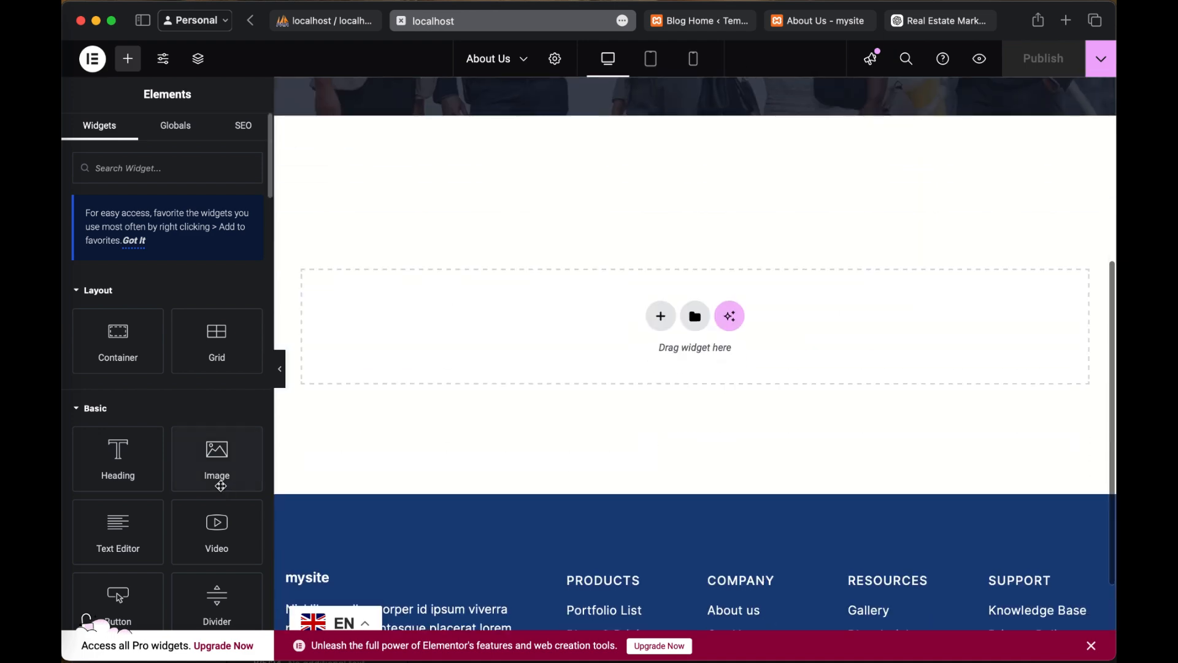
{"action": "scroll", "coordinate": [221, 486], "scroll_direction": "down", "scroll_amount": 7}
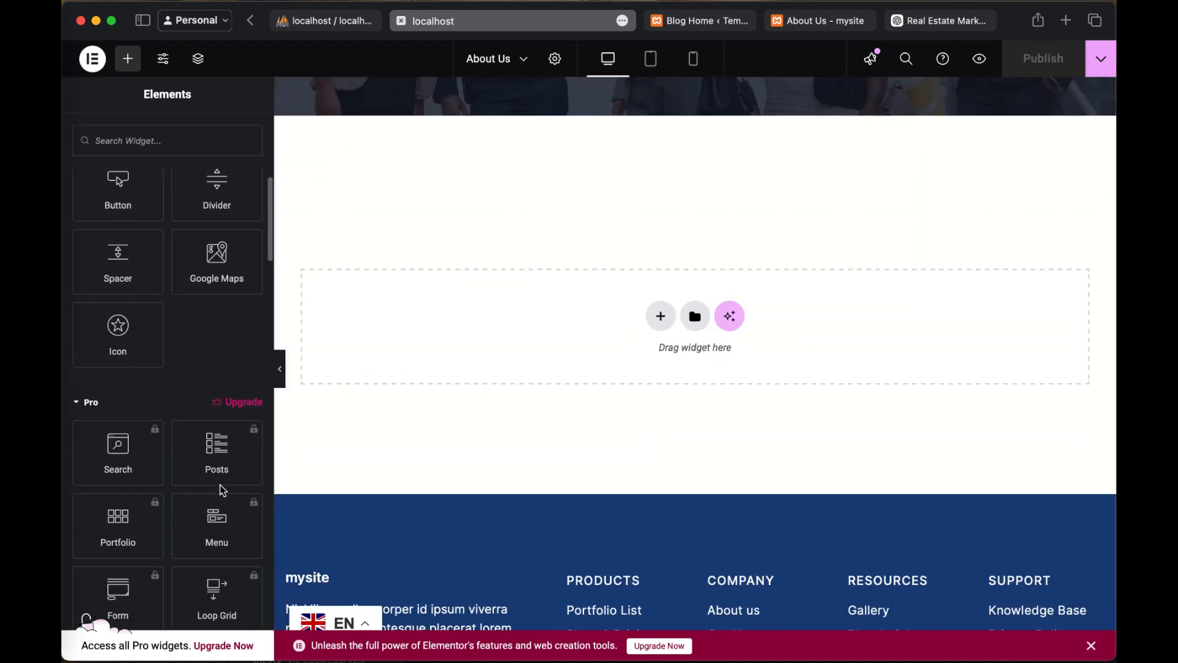
{"action": "scroll", "coordinate": [223, 490], "scroll_direction": "up", "scroll_amount": 6}
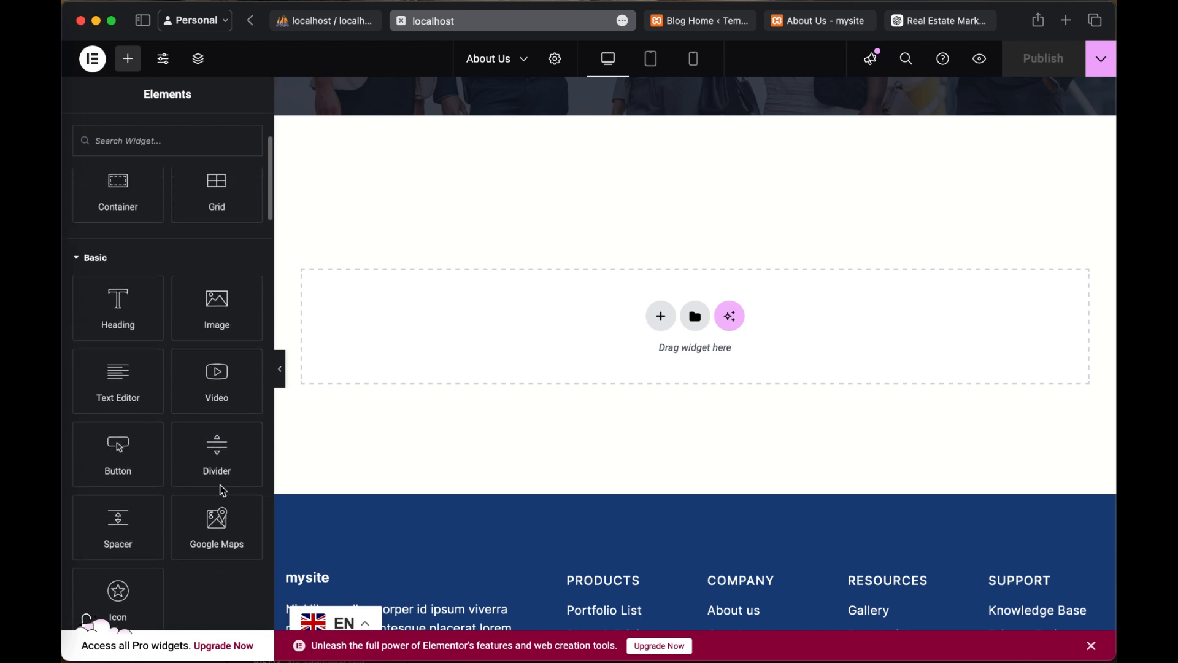
{"action": "scroll", "coordinate": [222, 490], "scroll_direction": "up", "scroll_amount": 3}
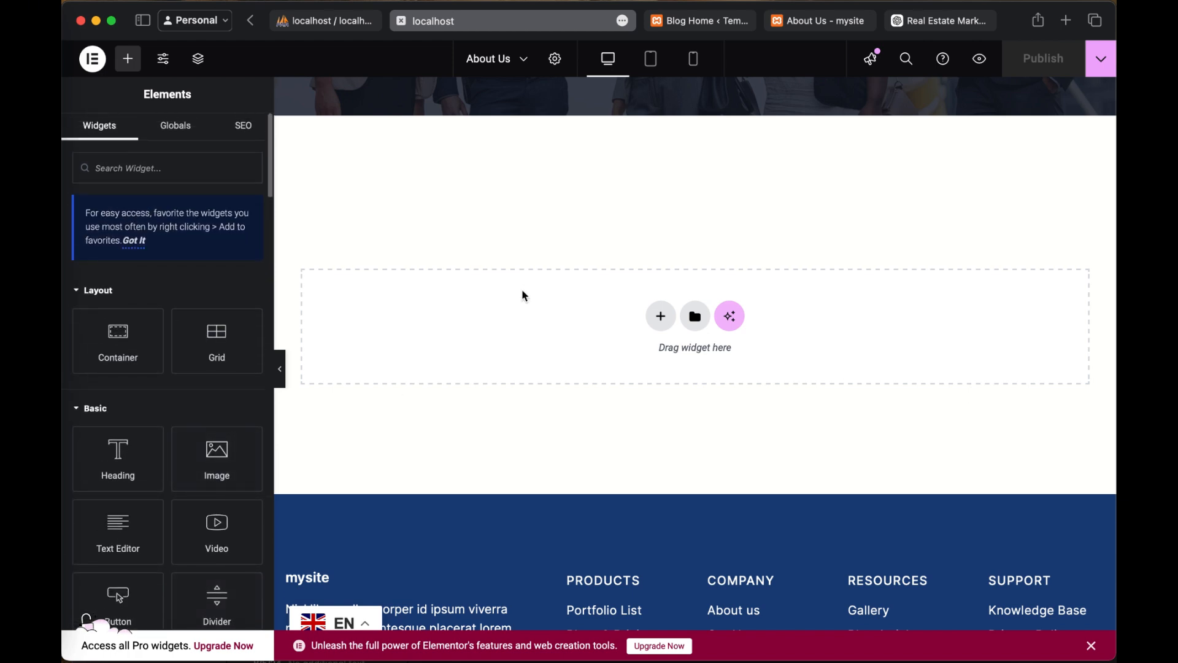
{"action": "scroll", "coordinate": [524, 296], "scroll_direction": "up", "scroll_amount": 3}
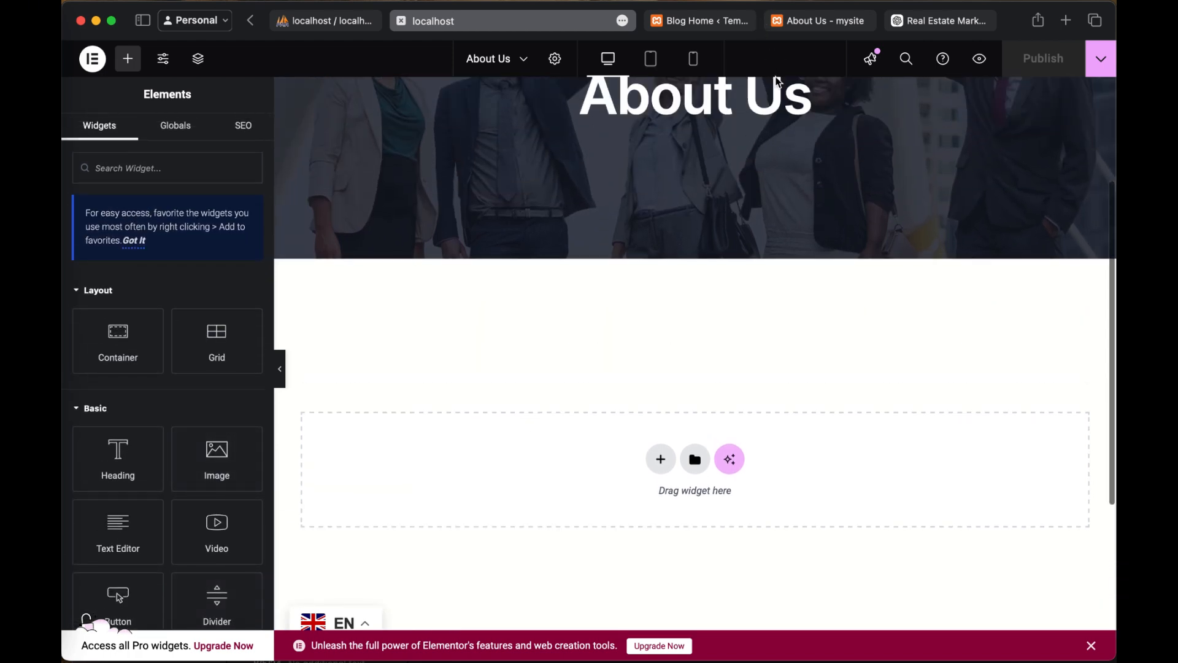
Step: Switch to the ChatGPT real estate marketing chat and send the prompt "generate content for our about us page"
{"action": "left_click", "coordinate": [929, 27]}
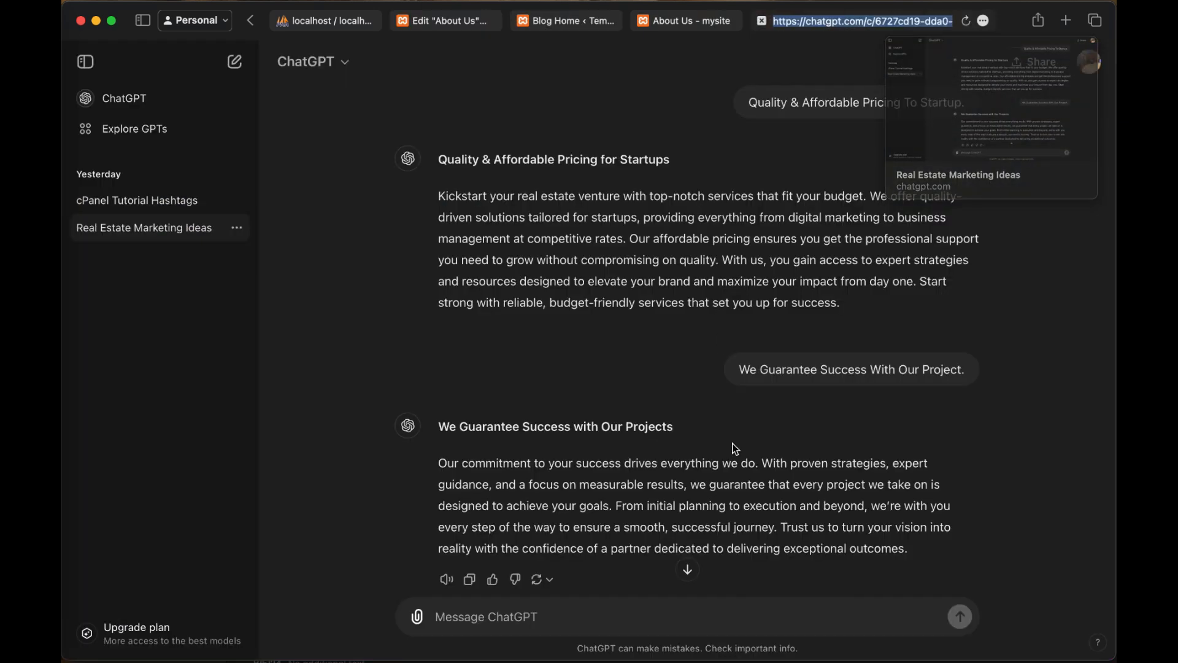
{"action": "scroll", "coordinate": [731, 444], "scroll_direction": "down", "scroll_amount": 2}
{"action": "left_click", "coordinate": [809, 534]}
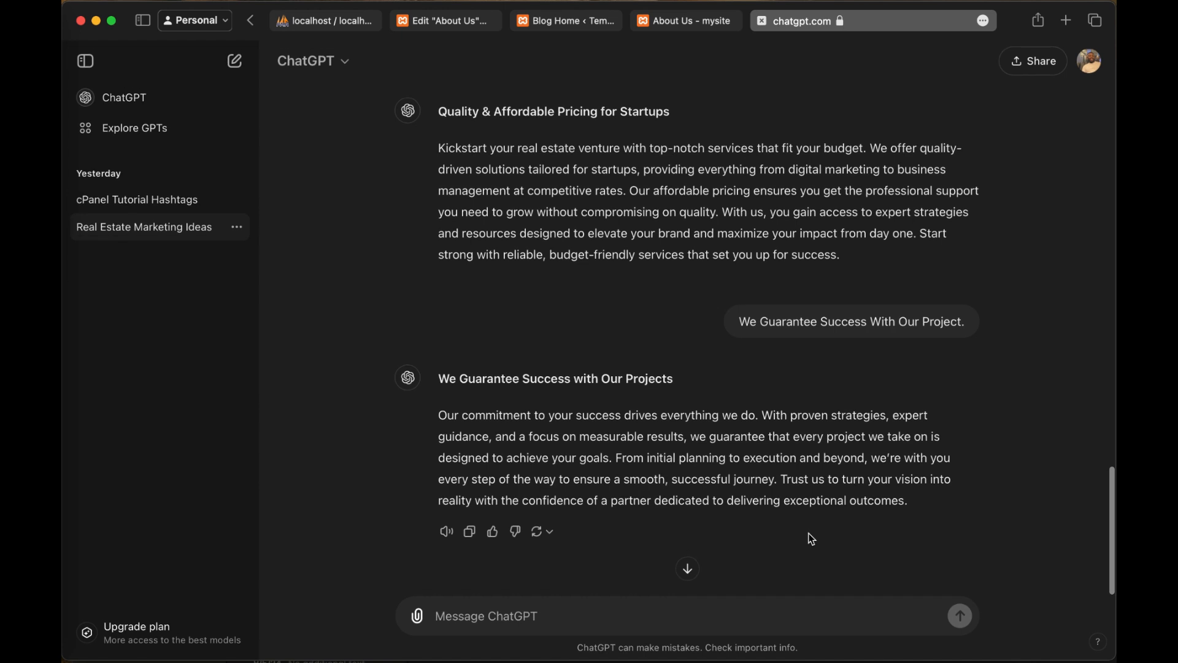
{"action": "left_click", "coordinate": [609, 624]}
{"action": "type", "text": "ge"}
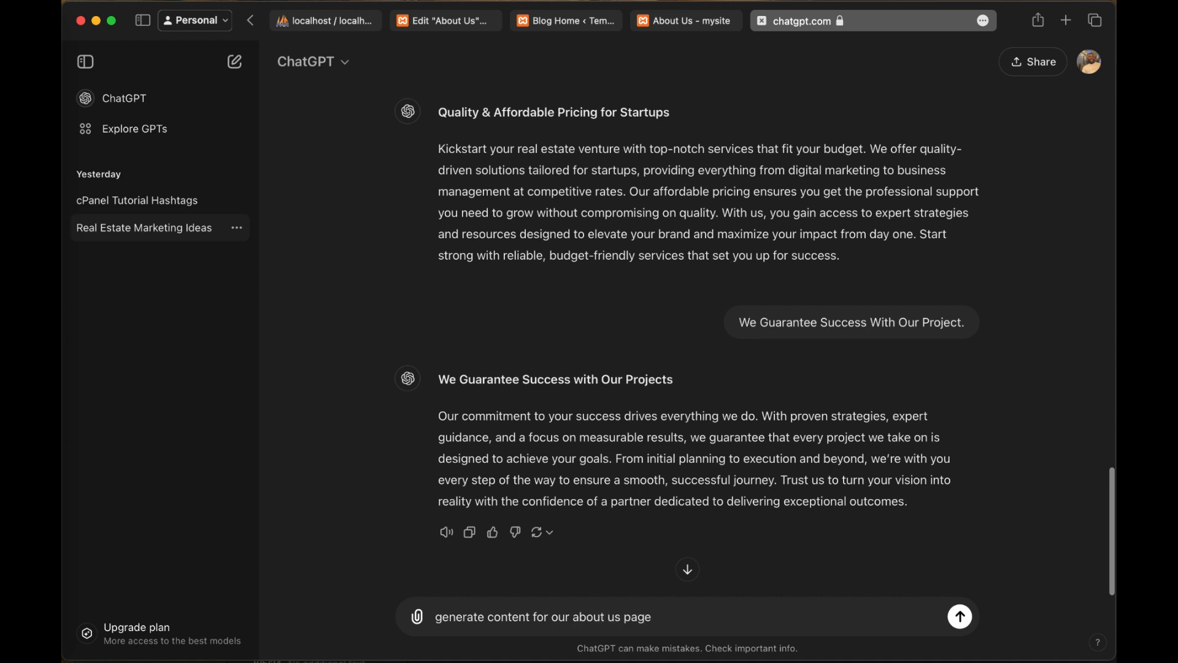
{"action": "key", "text": "Return"}
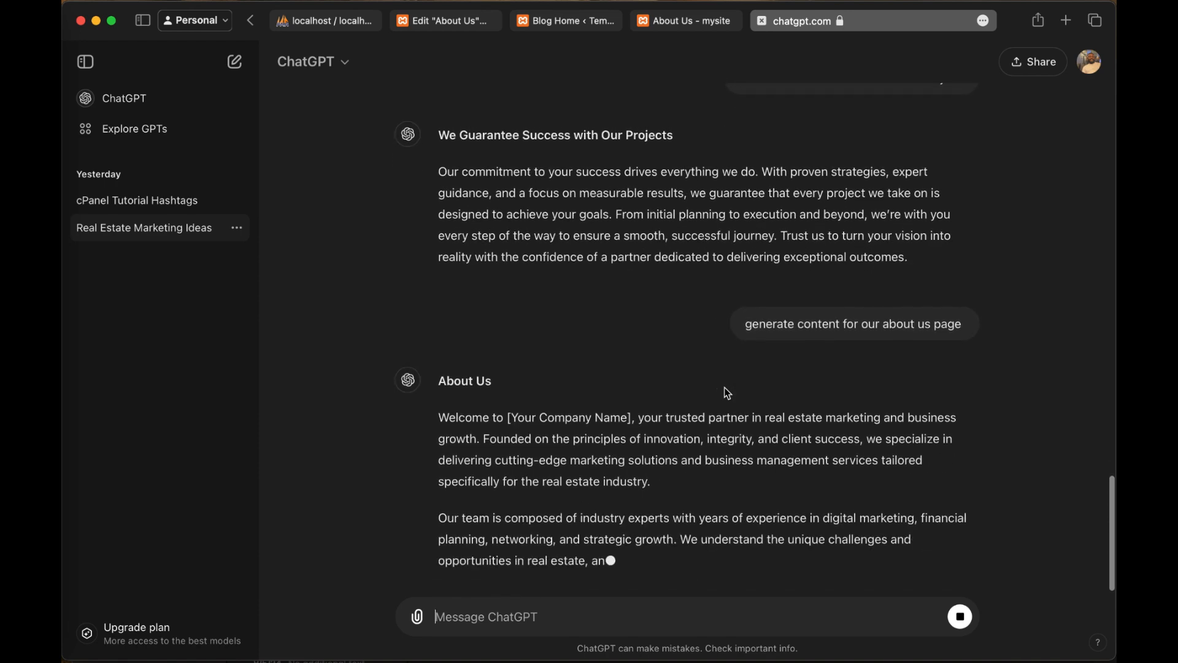
Step: Examine the live About Us page, the Elementor canvas down to the footer, and the available basic and pro widgets
{"action": "left_click", "coordinate": [690, 23]}
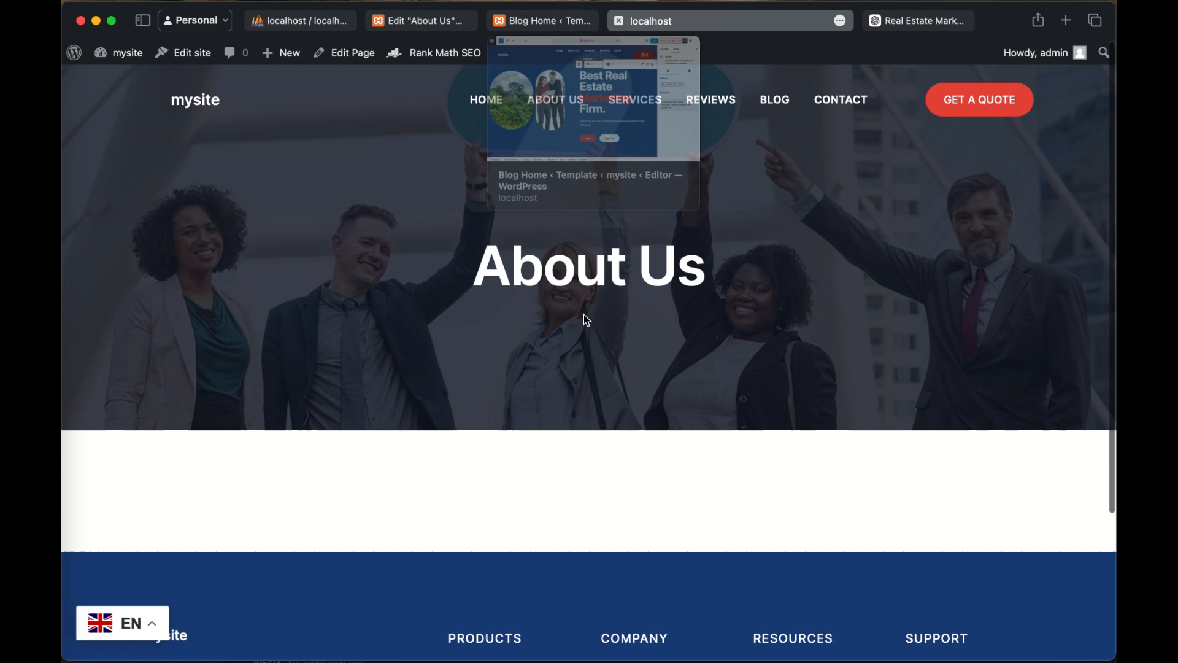
{"action": "scroll", "coordinate": [586, 319], "scroll_direction": "down", "scroll_amount": 3}
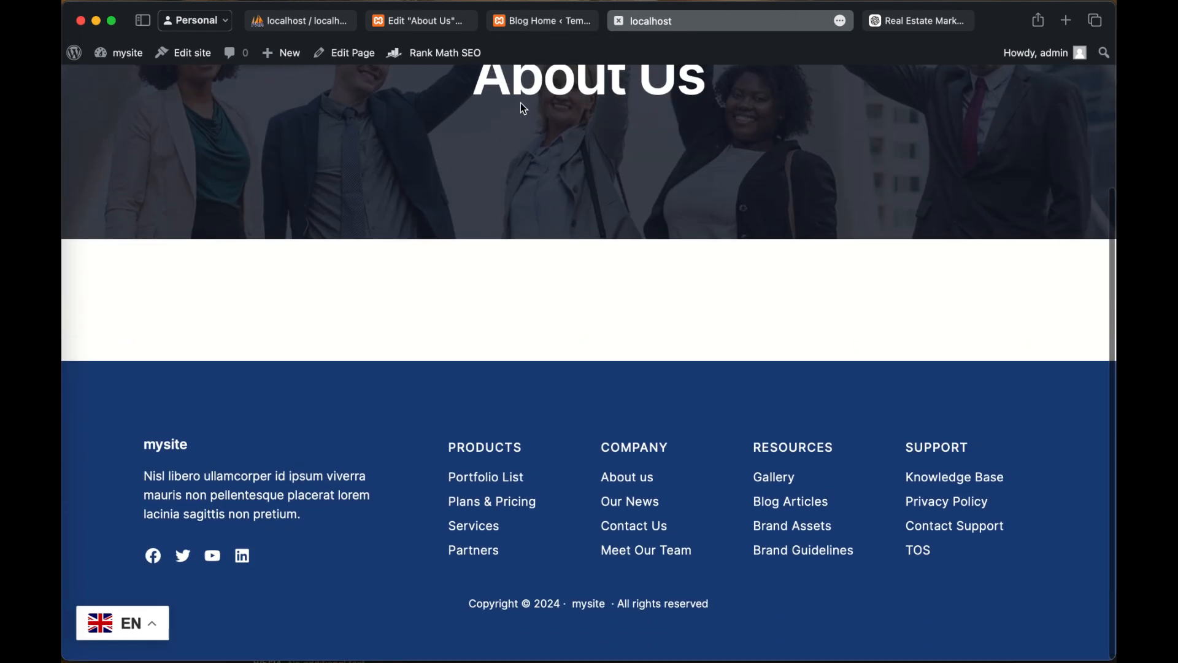
{"action": "left_click", "coordinate": [412, 20]}
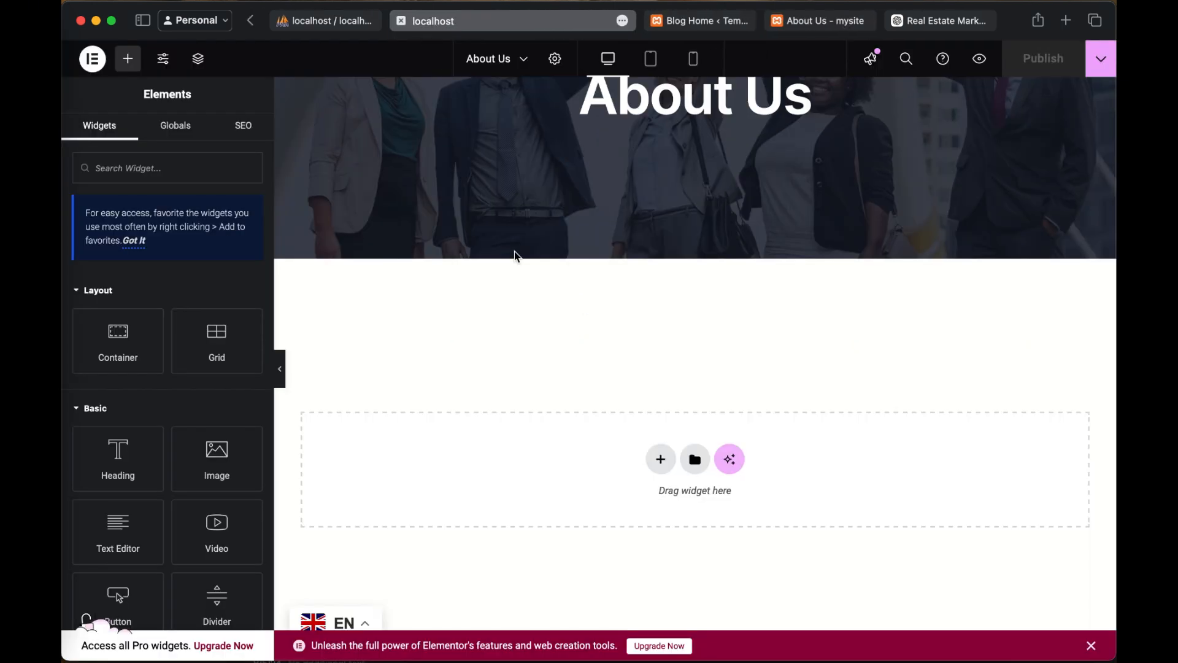
{"action": "scroll", "coordinate": [548, 373], "scroll_direction": "down", "scroll_amount": 3}
{"action": "scroll", "coordinate": [548, 373], "scroll_direction": "up", "scroll_amount": 10}
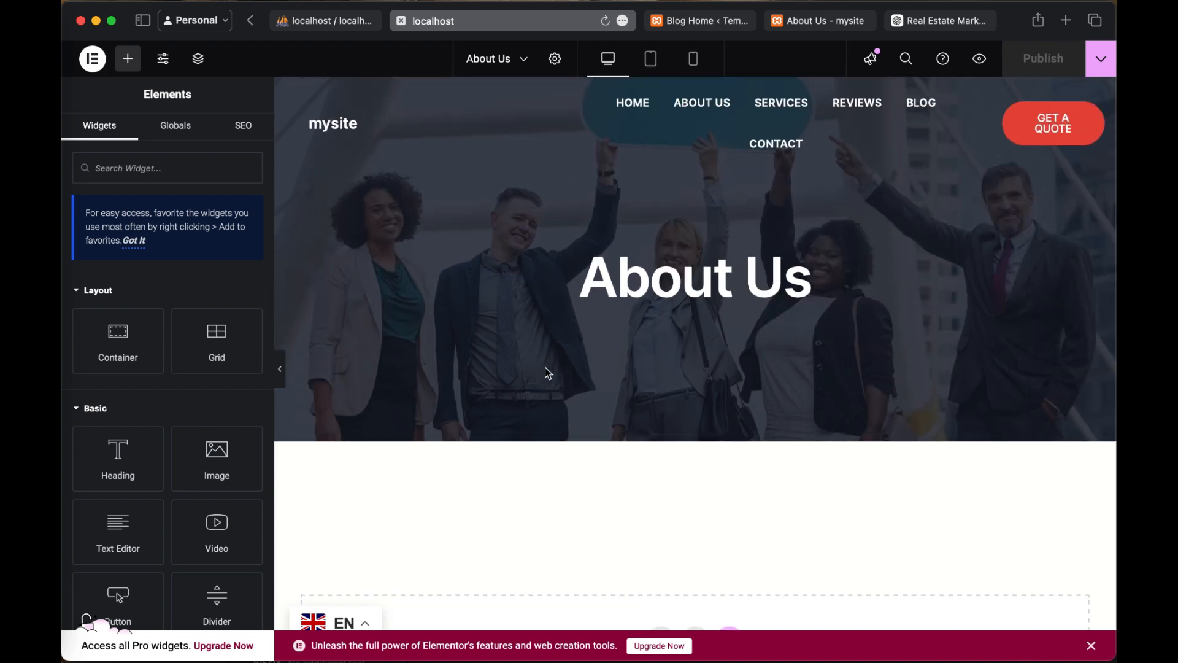
{"action": "scroll", "coordinate": [785, 240], "scroll_direction": "down", "scroll_amount": 7}
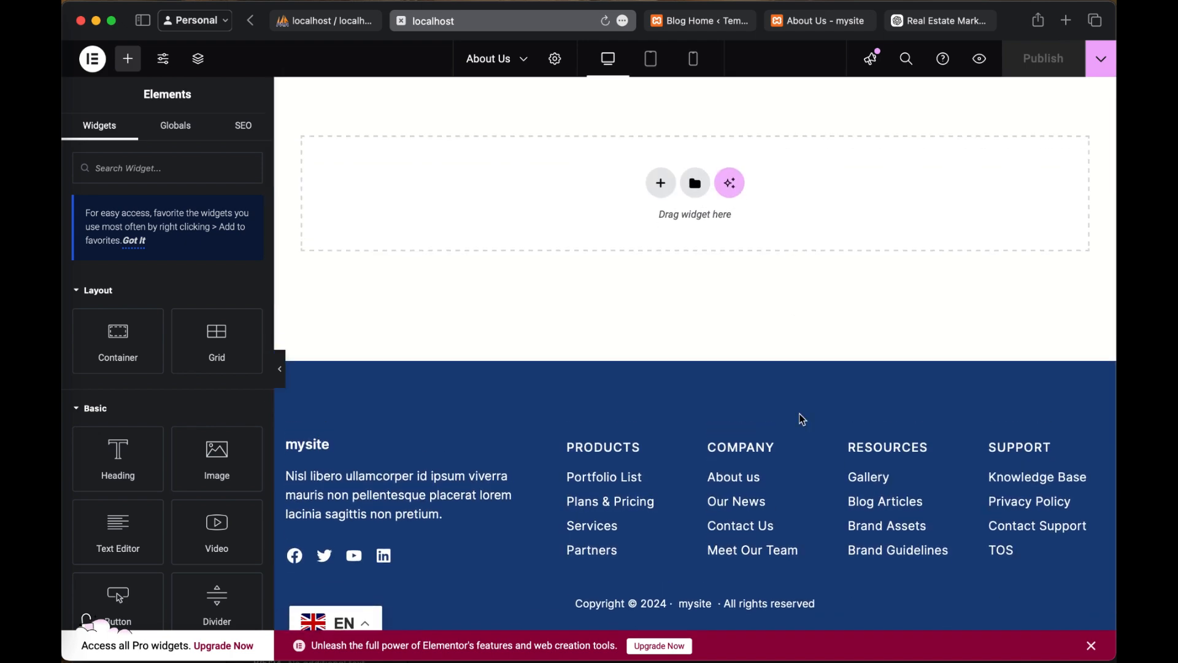
{"action": "scroll", "coordinate": [202, 554], "scroll_direction": "down", "scroll_amount": 10}
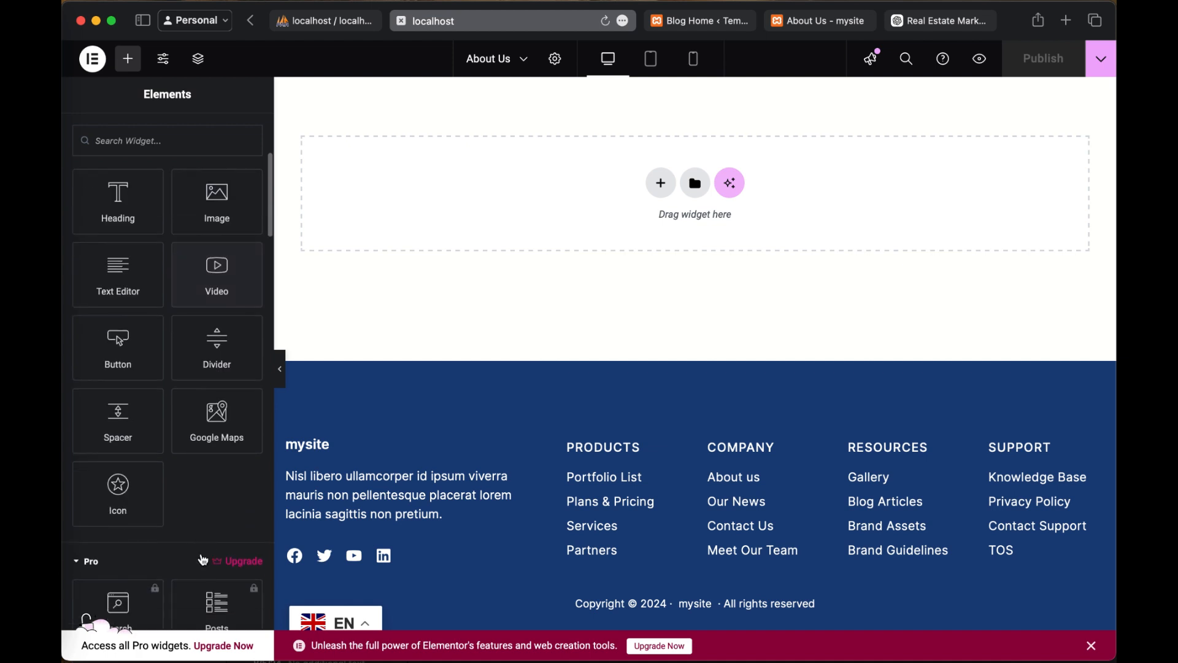
{"action": "scroll", "coordinate": [203, 560], "scroll_direction": "down", "scroll_amount": 1}
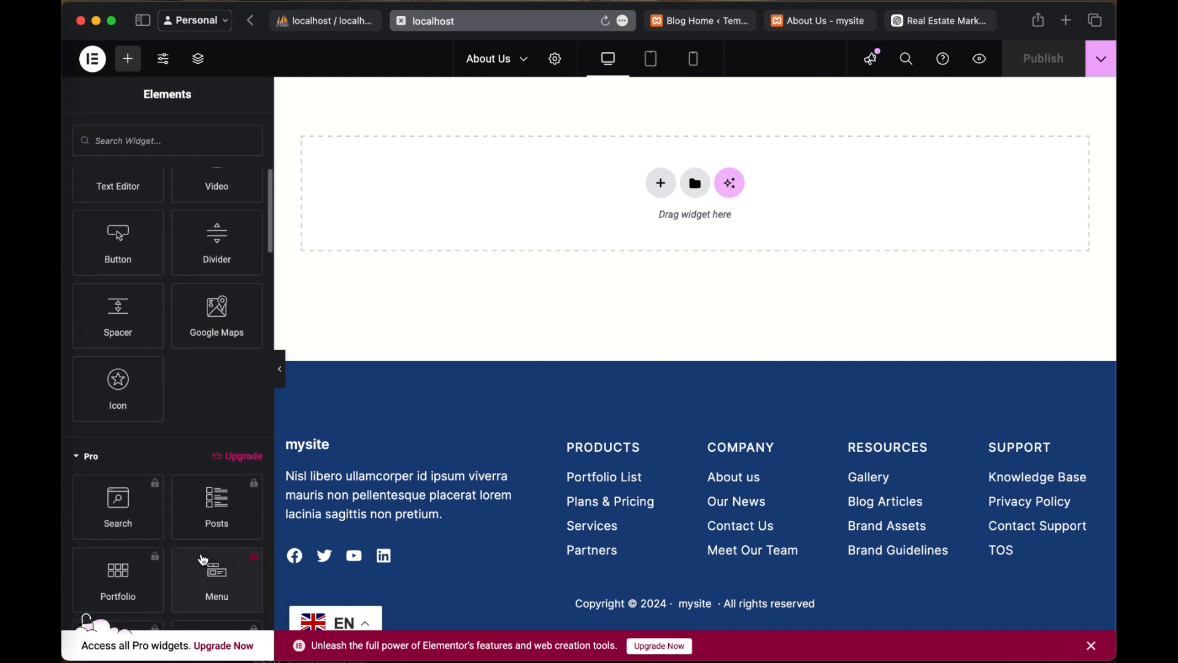
{"action": "scroll", "coordinate": [203, 560], "scroll_direction": "down", "scroll_amount": 10}
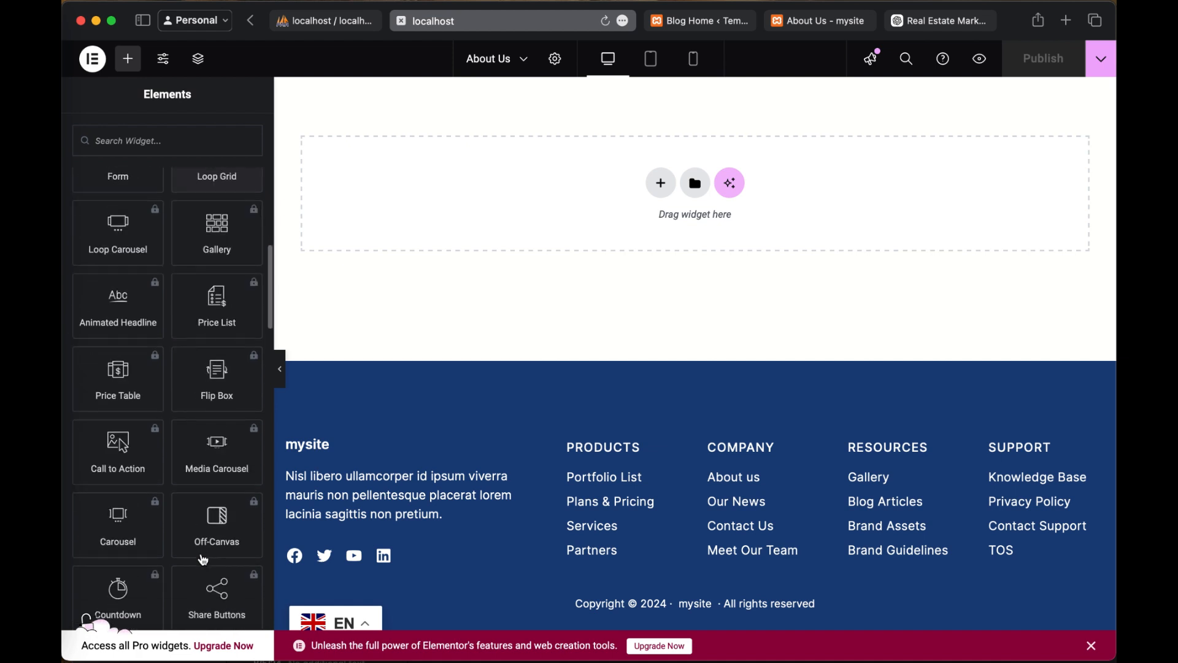
{"action": "scroll", "coordinate": [203, 559], "scroll_direction": "down", "scroll_amount": 10}
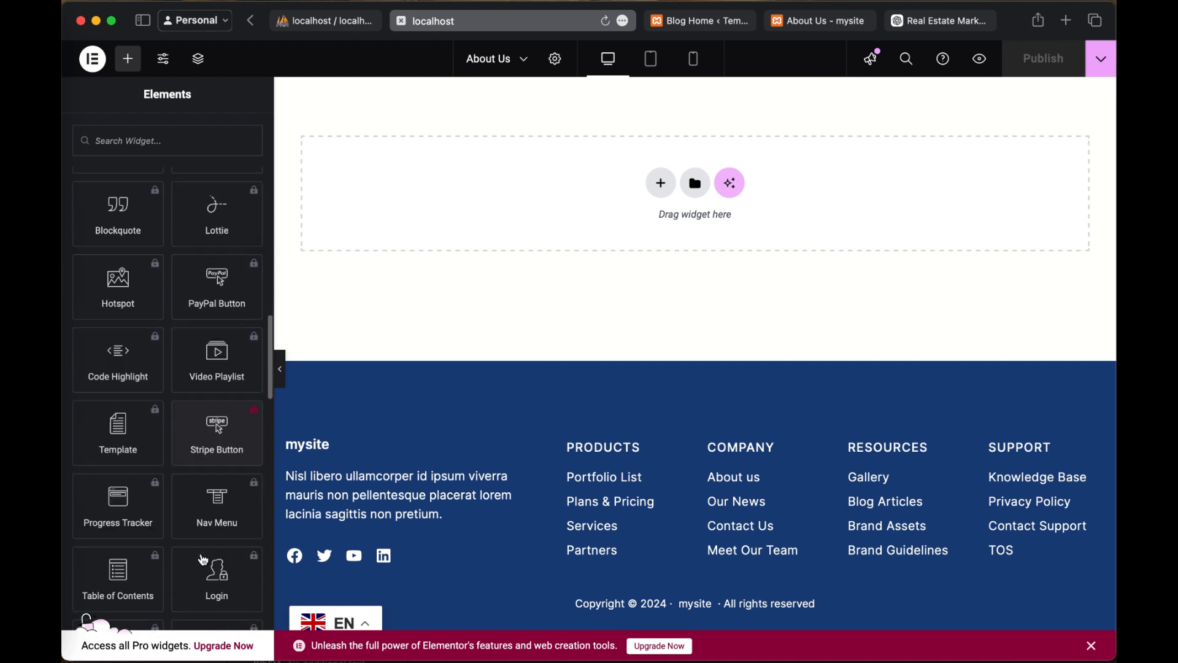
{"action": "scroll", "coordinate": [203, 559], "scroll_direction": "down", "scroll_amount": 3}
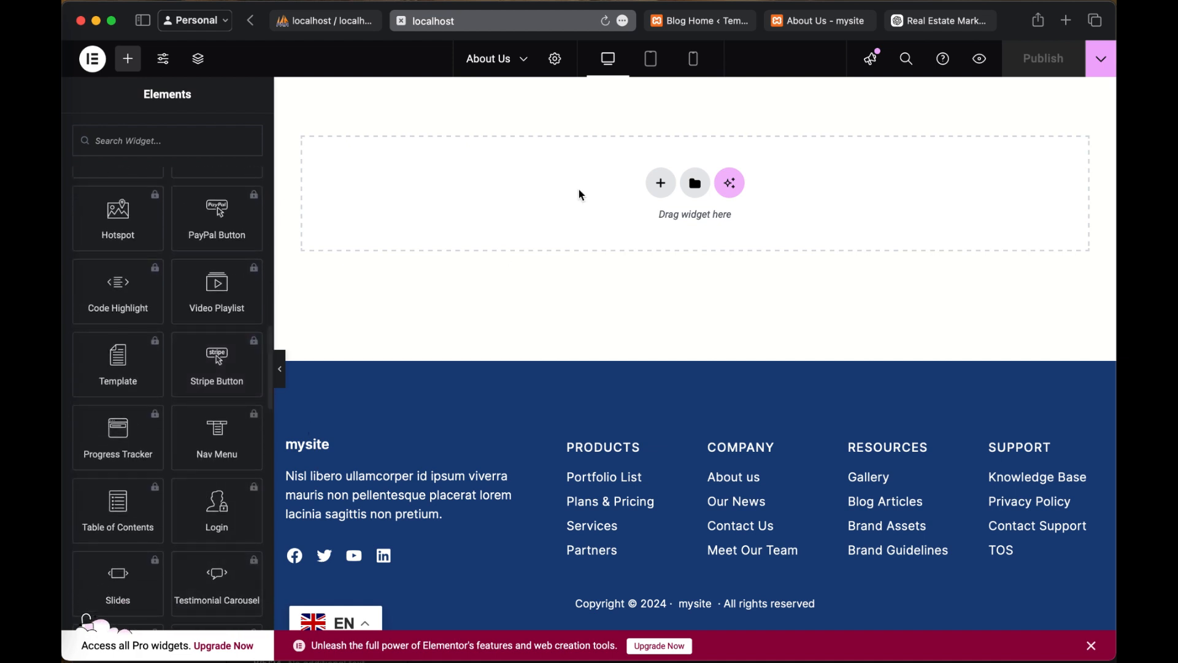
{"action": "left_click", "coordinate": [829, 23]}
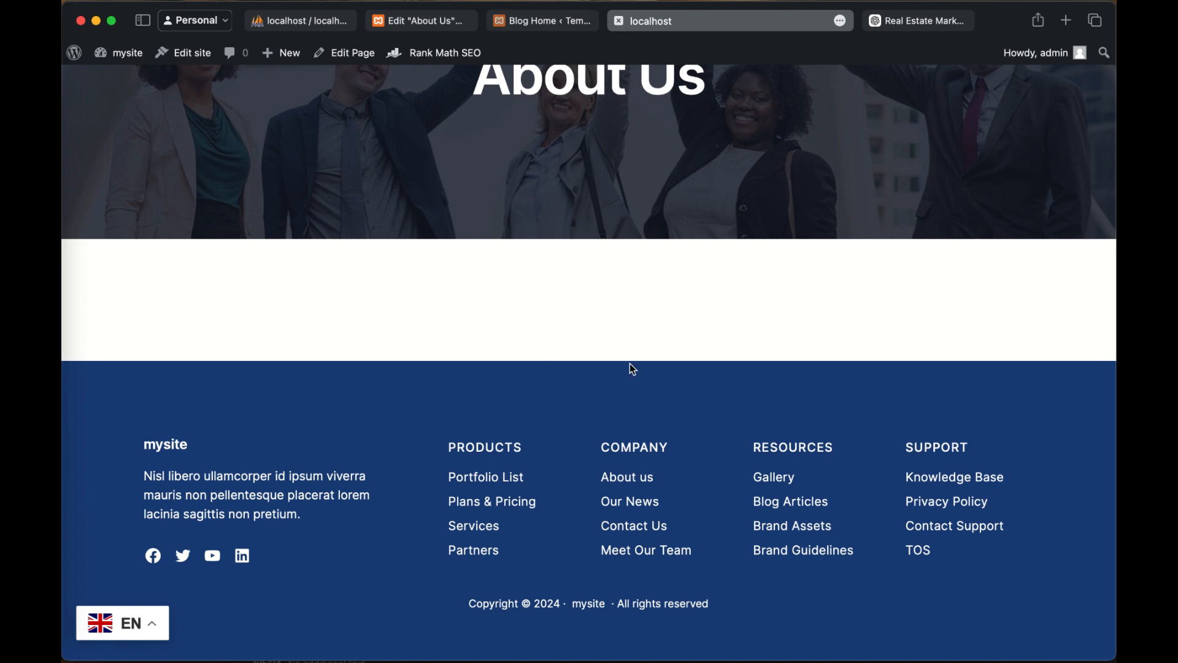
{"action": "scroll", "coordinate": [629, 363], "scroll_direction": "up", "scroll_amount": 5}
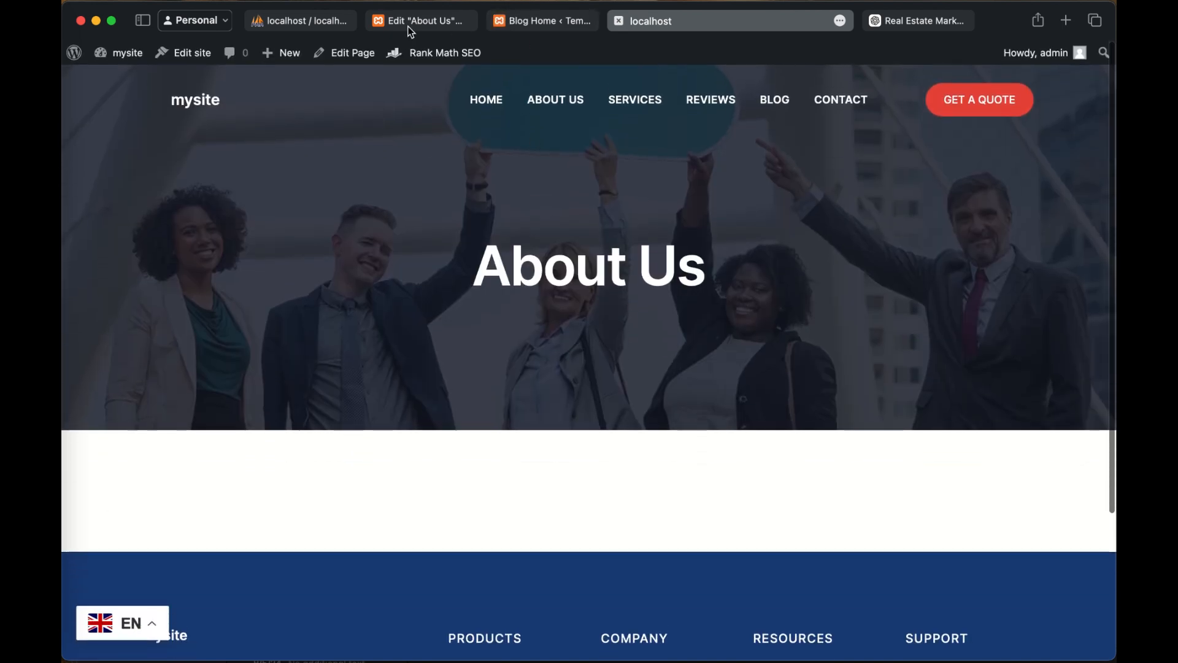
Step: Return to the ChatGPT chat and select the entire generated About Us text, including its heading
{"action": "left_click", "coordinate": [919, 22]}
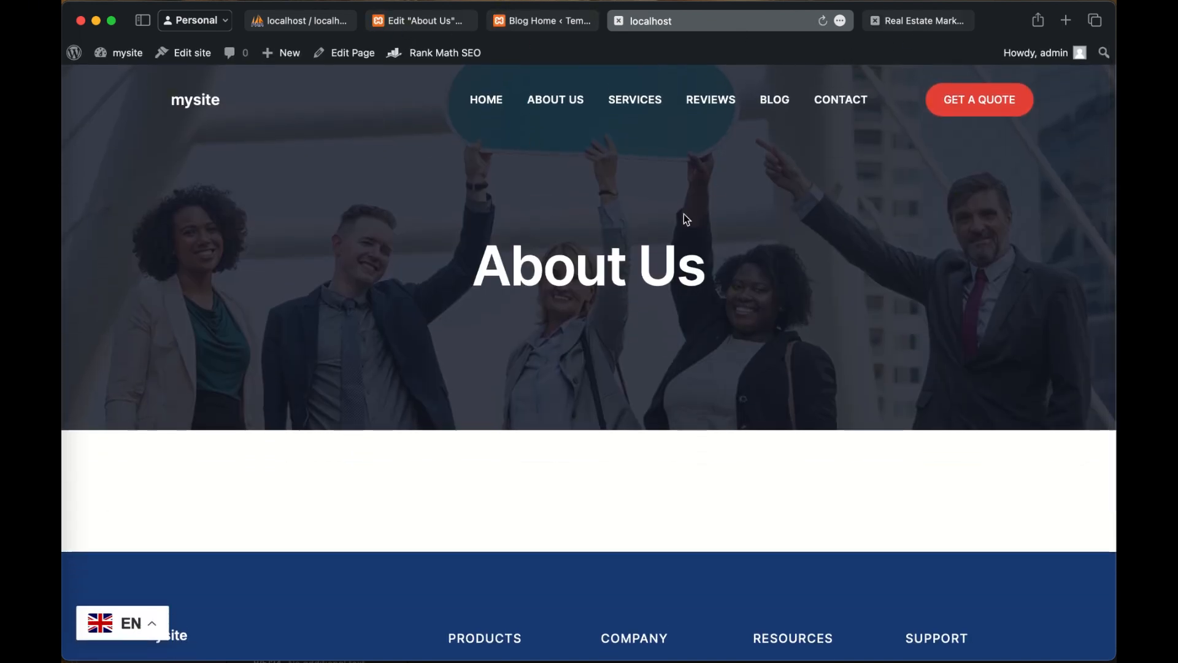
{"action": "scroll", "coordinate": [649, 415], "scroll_direction": "down", "scroll_amount": 2}
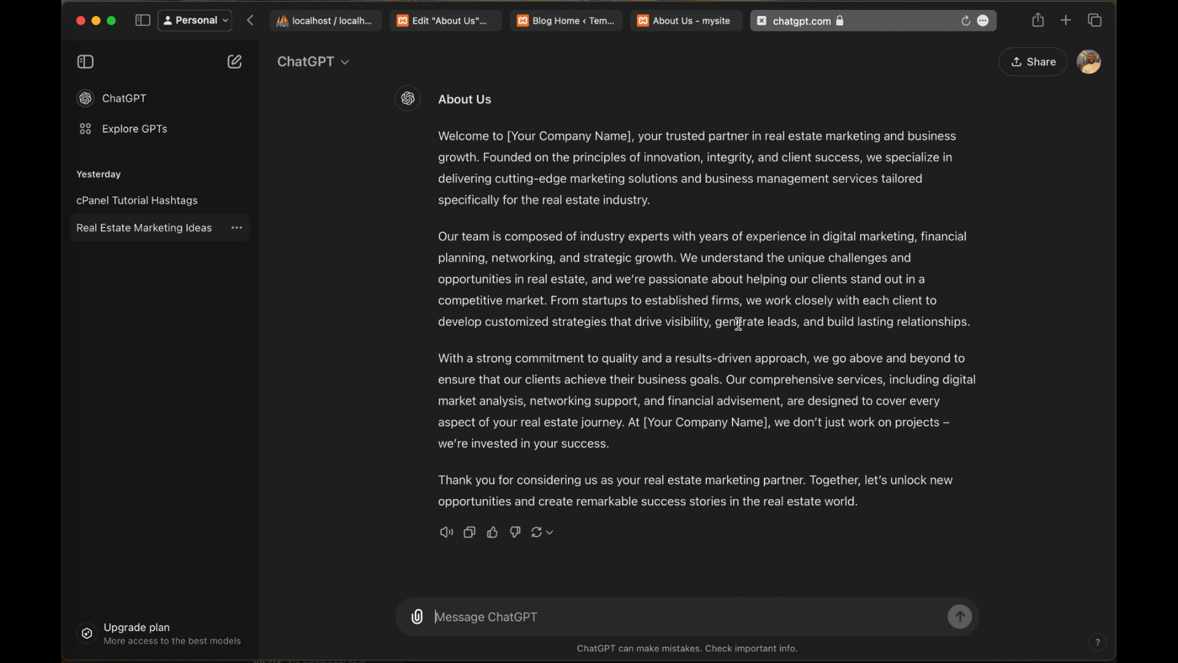
{"action": "scroll", "coordinate": [739, 324], "scroll_direction": "down", "scroll_amount": 1}
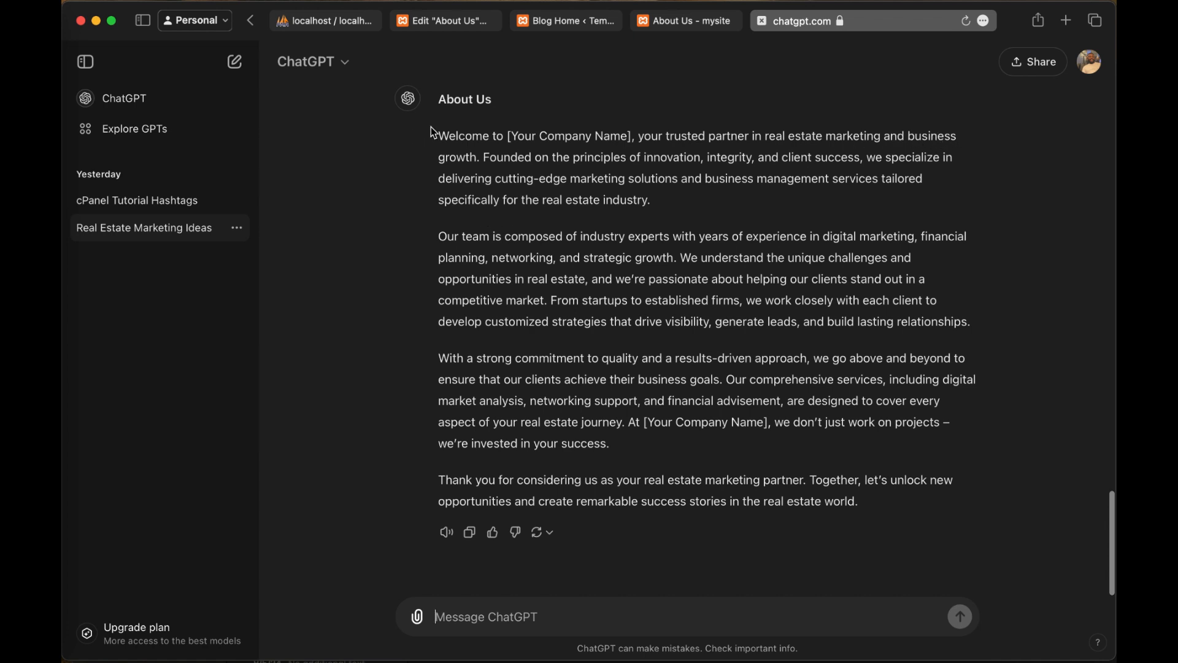
{"action": "left_click_drag", "start_coordinate": [423, 157], "coordinate": [849, 535]}
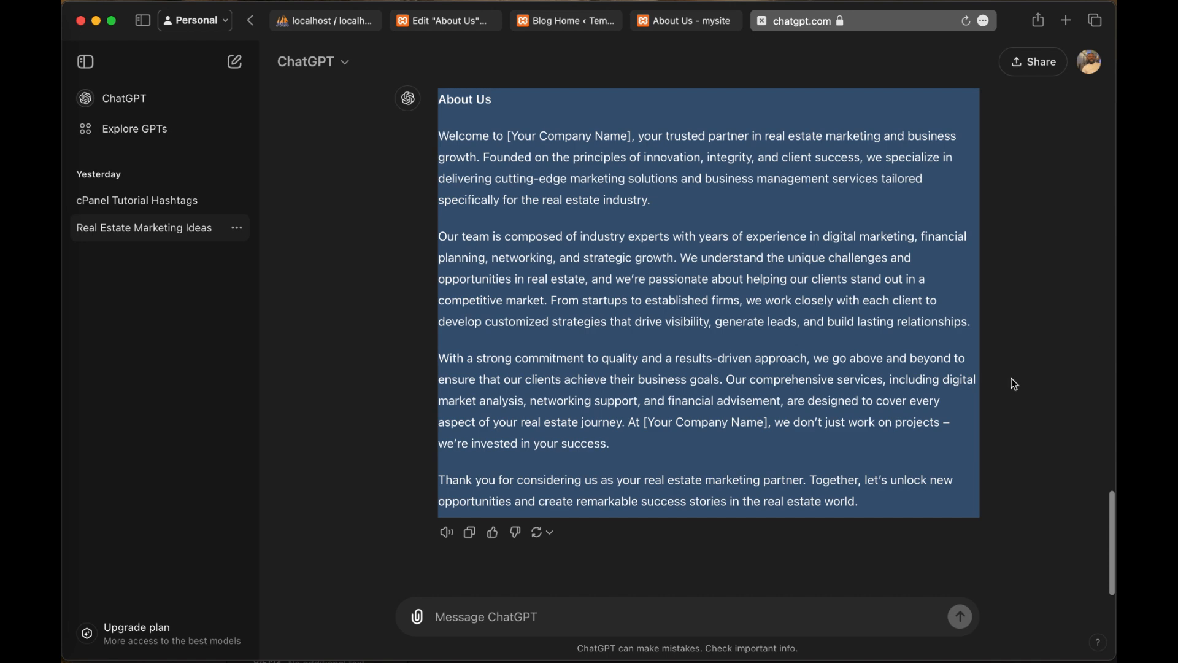
Step: Switch back to the About Us page open in the Elementor editor
{"action": "left_click", "coordinate": [670, 24]}
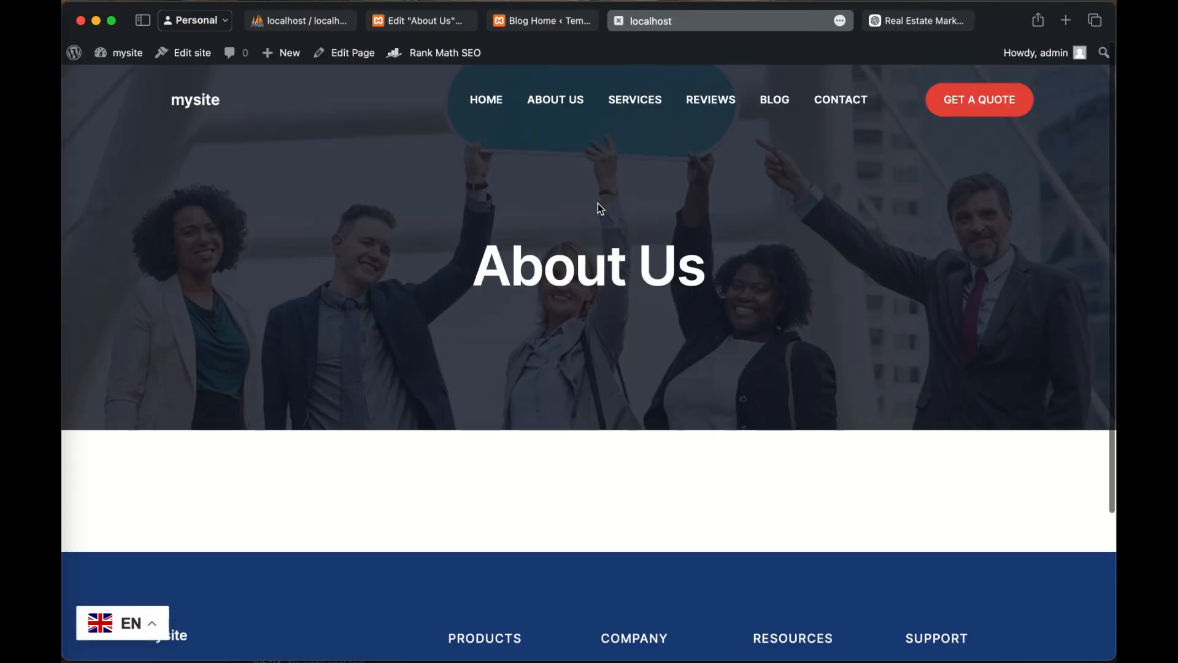
{"action": "left_click", "coordinate": [554, 22]}
{"action": "left_click", "coordinate": [556, 19]}
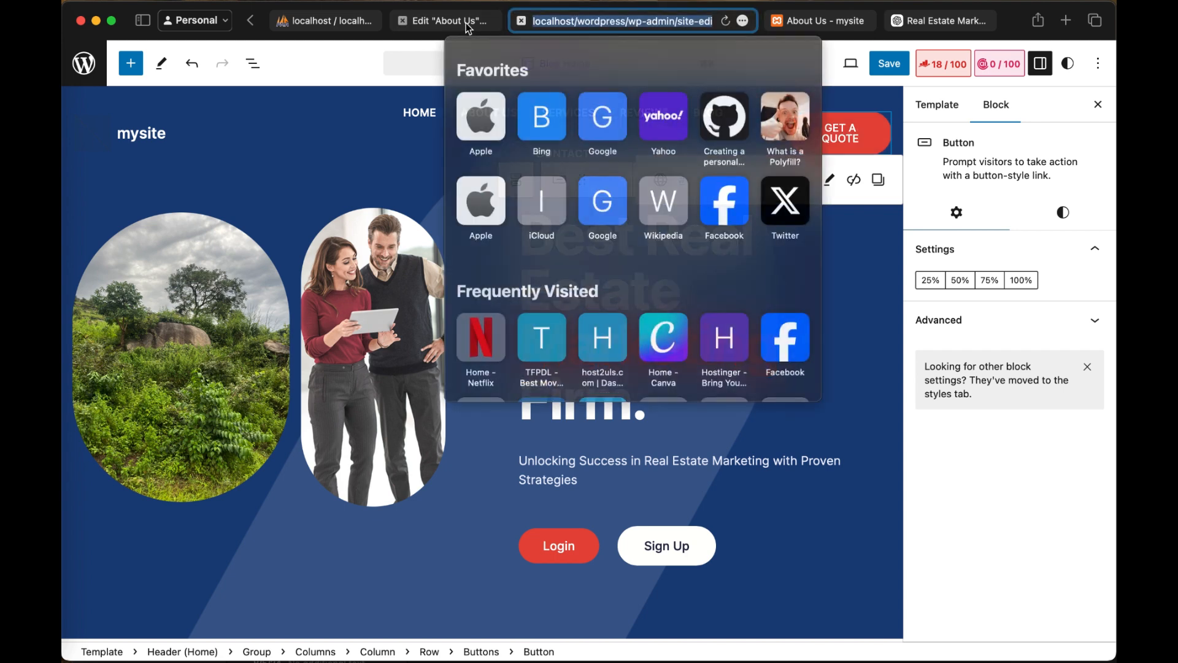
{"action": "left_click", "coordinate": [467, 22]}
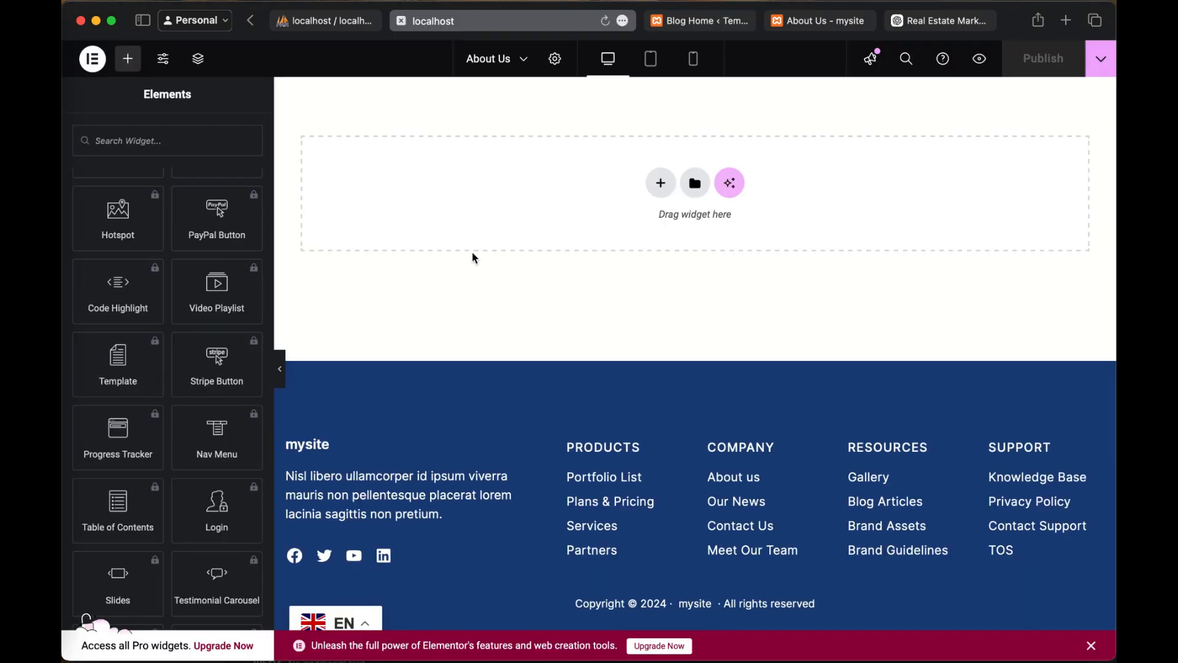
Step: Add a Flexbox container with two equal columns to the empty area below the About Us banner
{"action": "scroll", "coordinate": [572, 284], "scroll_direction": "up", "scroll_amount": 5}
{"action": "left_click", "coordinate": [769, 365]}
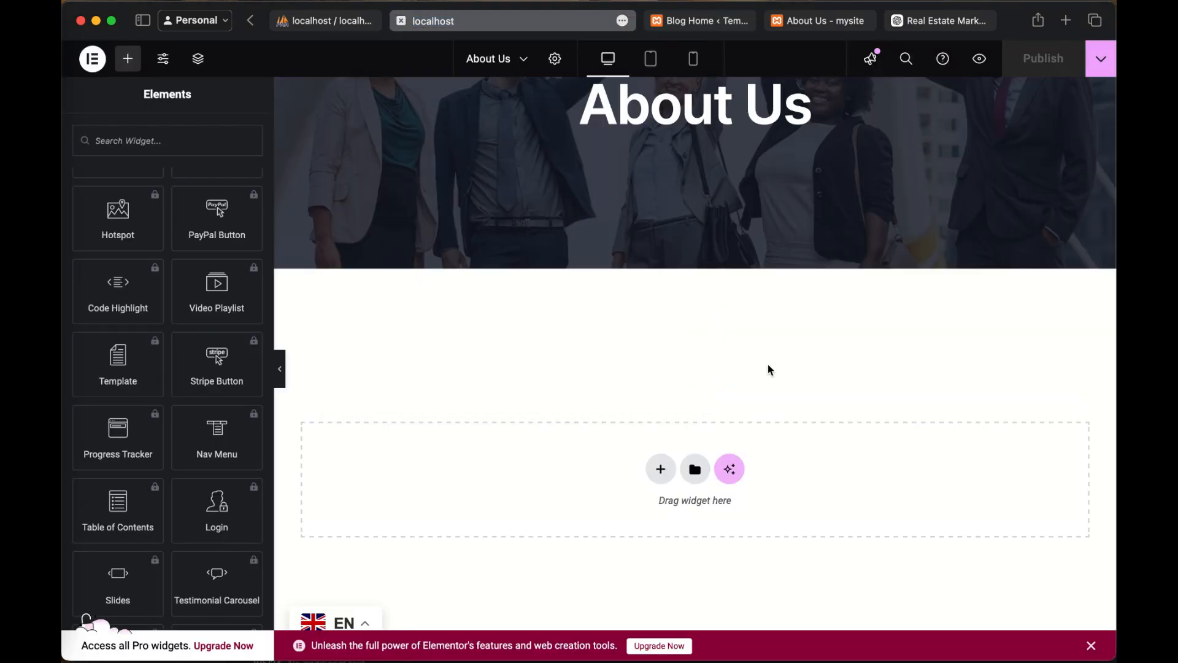
{"action": "scroll", "coordinate": [764, 469], "scroll_direction": "down", "scroll_amount": 5}
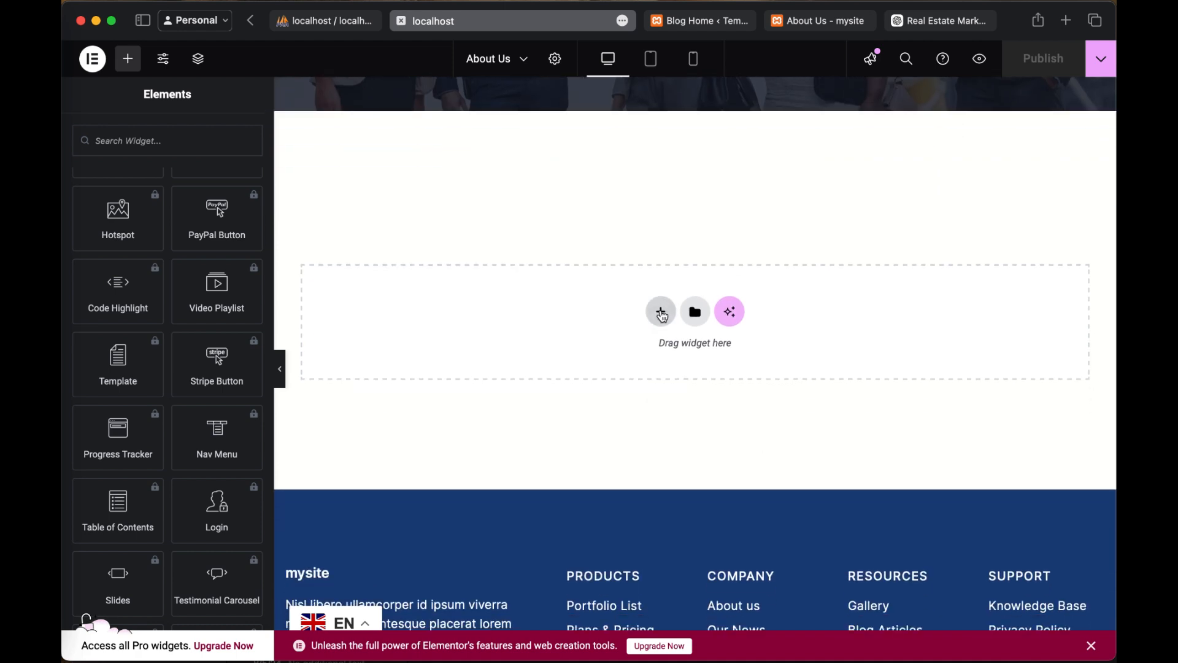
{"action": "scroll", "coordinate": [663, 316], "scroll_direction": "up", "scroll_amount": 1}
{"action": "scroll", "coordinate": [663, 316], "scroll_direction": "up", "scroll_amount": 1}
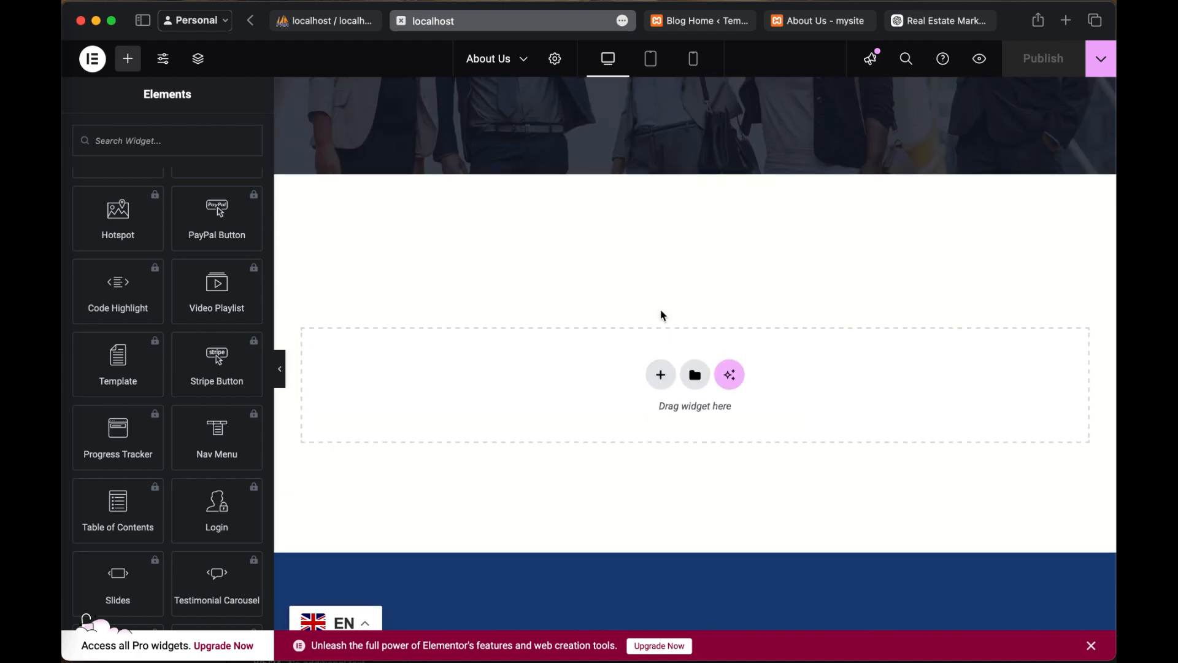
{"action": "left_click", "coordinate": [661, 375]}
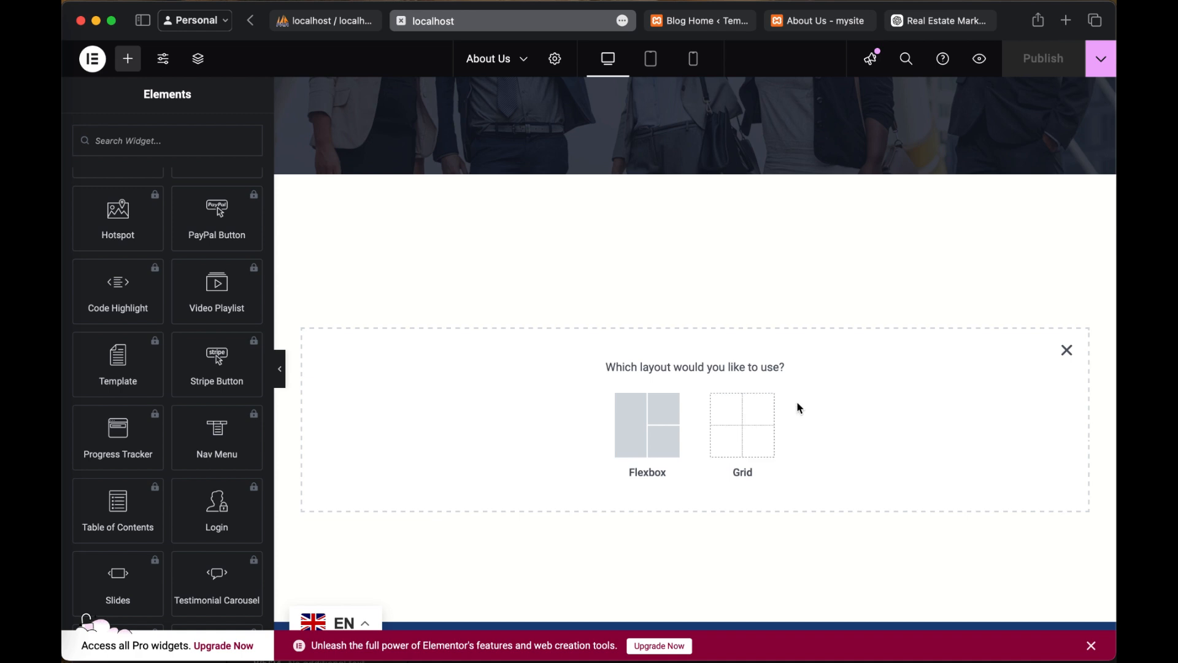
{"action": "scroll", "coordinate": [190, 304], "scroll_direction": "up", "scroll_amount": 10}
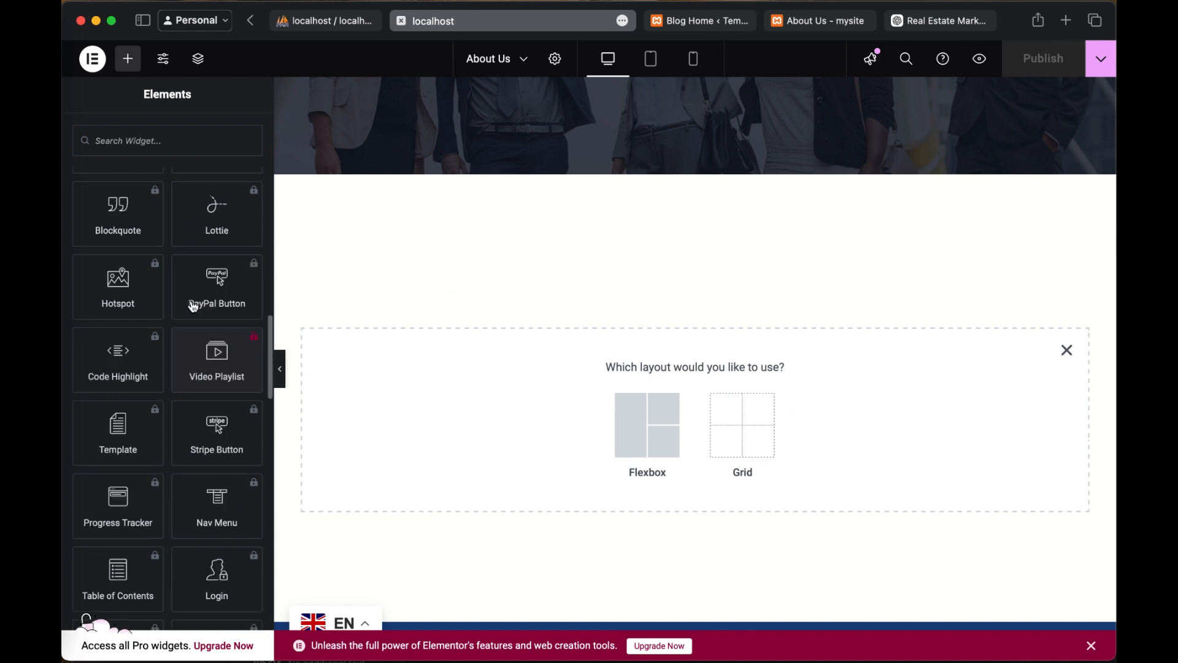
{"action": "scroll", "coordinate": [201, 430], "scroll_direction": "up", "scroll_amount": 6}
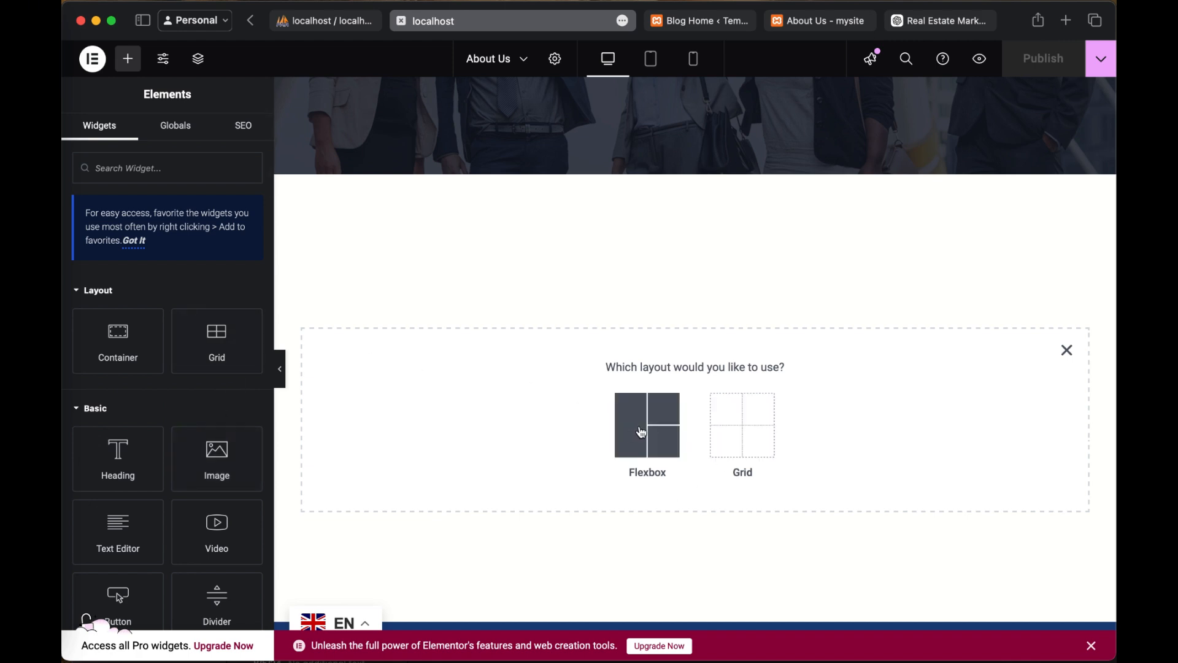
{"action": "left_click", "coordinate": [642, 433]}
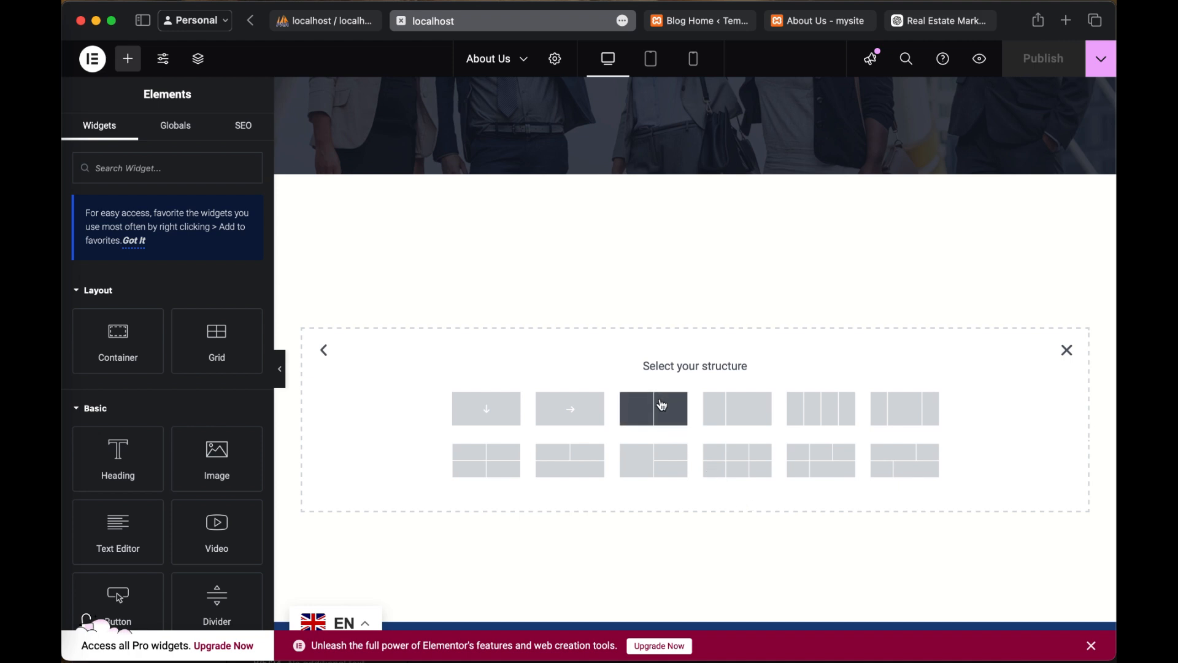
{"action": "left_click", "coordinate": [662, 404]}
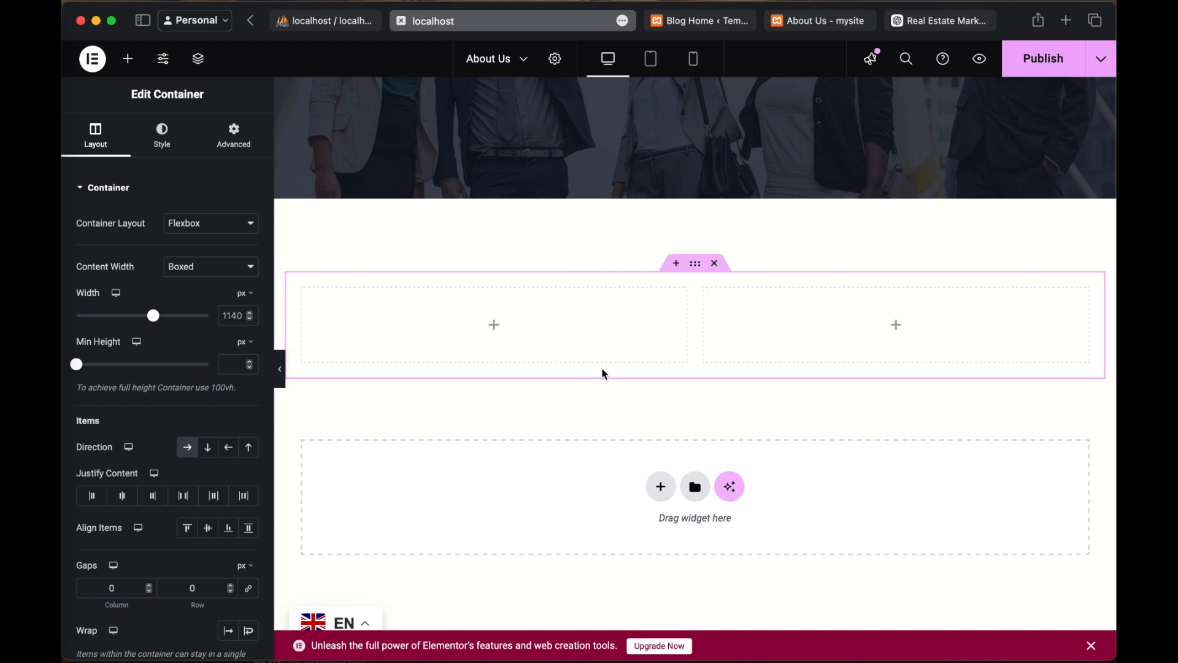
Step: Place an Image widget in the left column of the new container
{"action": "left_click", "coordinate": [495, 327]}
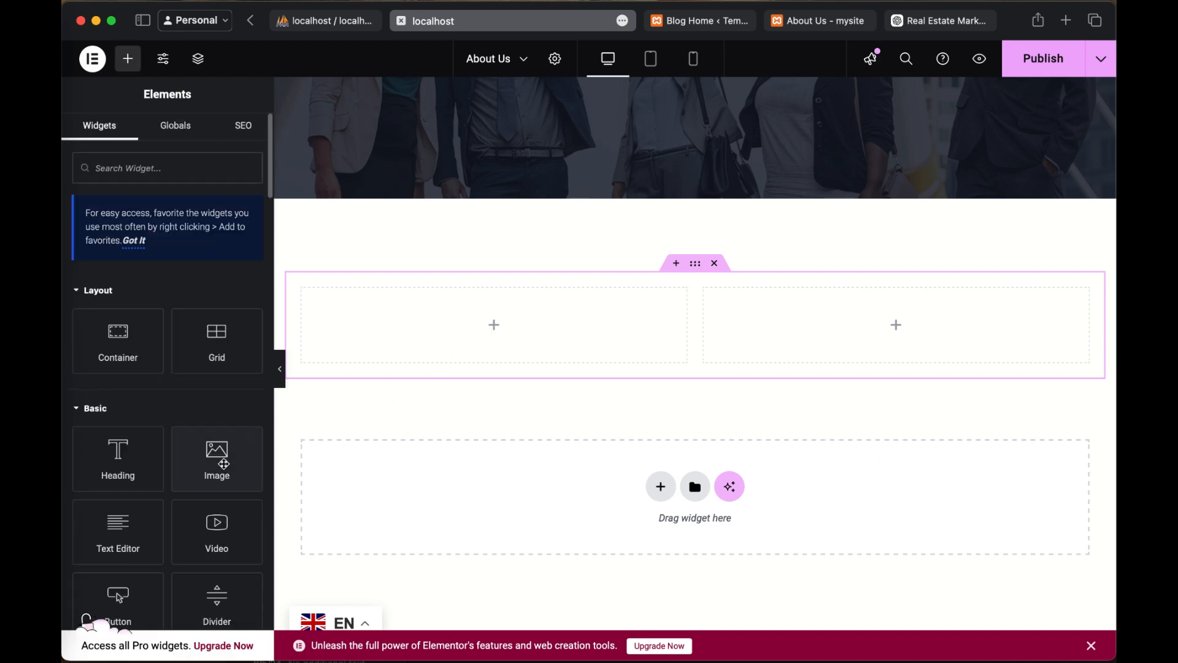
{"action": "left_click_drag", "start_coordinate": [224, 464], "coordinate": [497, 335]}
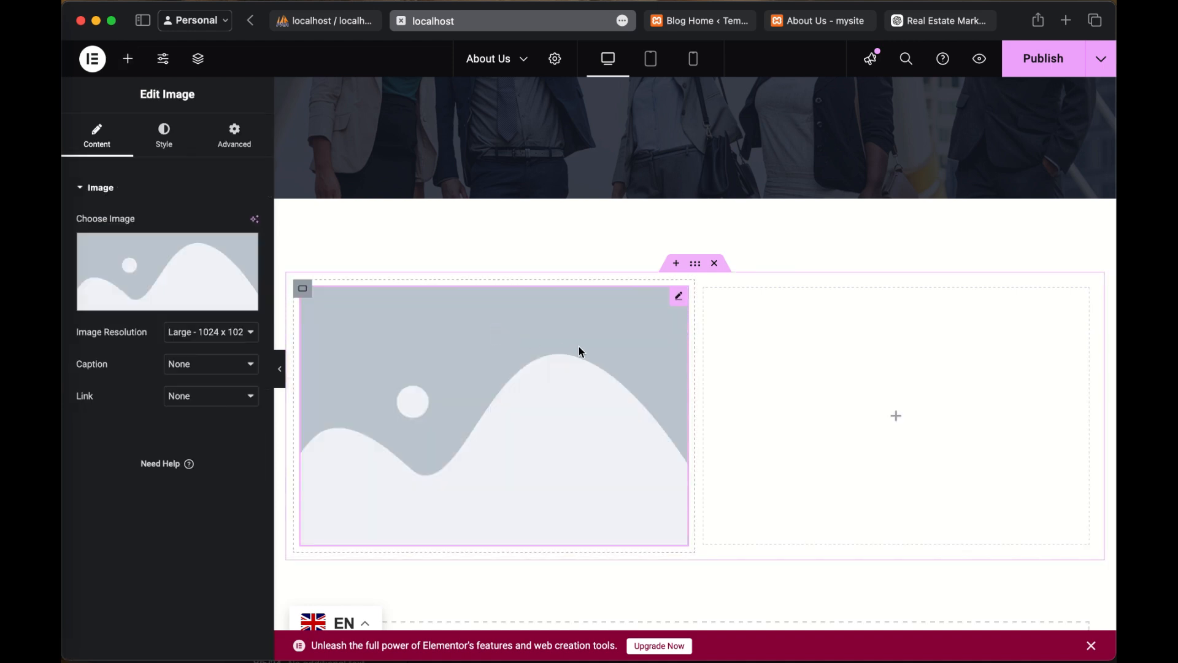
{"action": "scroll", "coordinate": [667, 385], "scroll_direction": "down", "scroll_amount": 2}
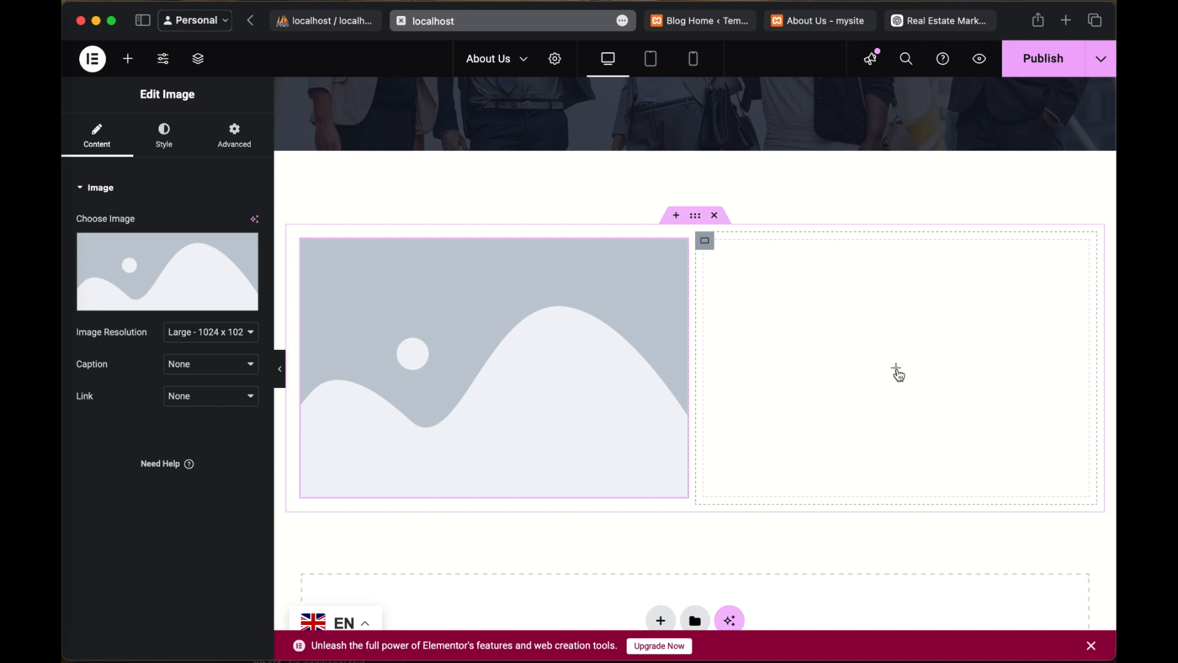
Step: Place a Text Editor widget in the empty right column of the container and duplicate it below
{"action": "left_click", "coordinate": [897, 373]}
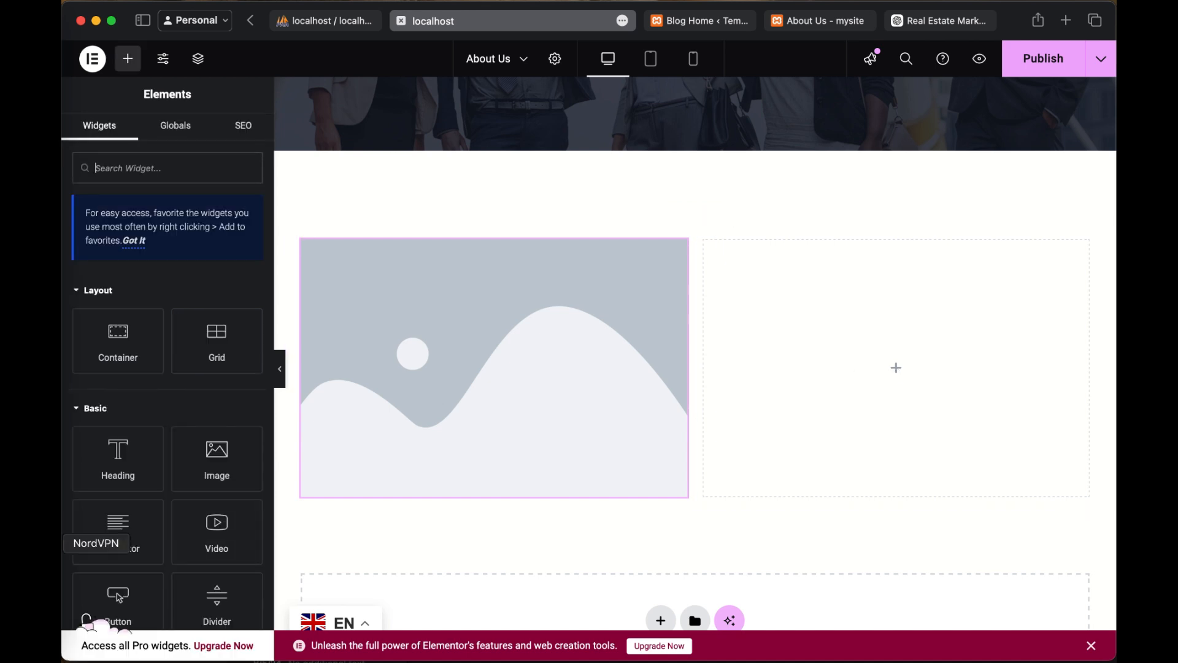
{"action": "scroll", "coordinate": [167, 565], "scroll_direction": "down", "scroll_amount": 2}
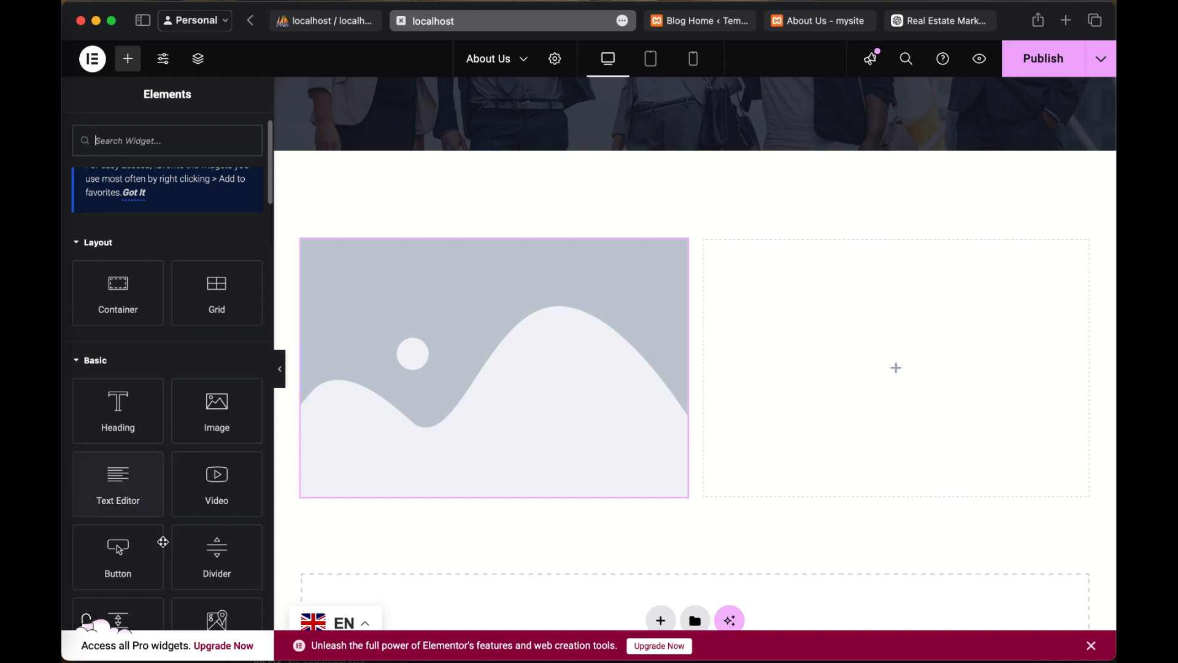
{"action": "scroll", "coordinate": [162, 542], "scroll_direction": "down", "scroll_amount": 3}
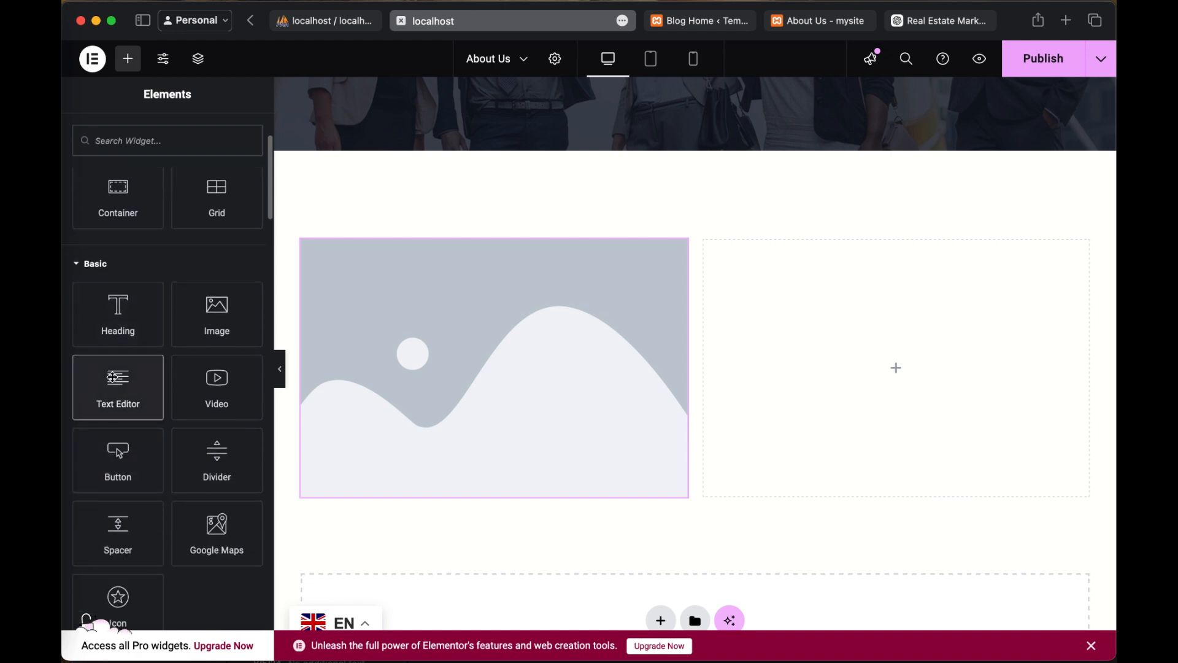
{"action": "left_click_drag", "start_coordinate": [117, 377], "coordinate": [896, 377]}
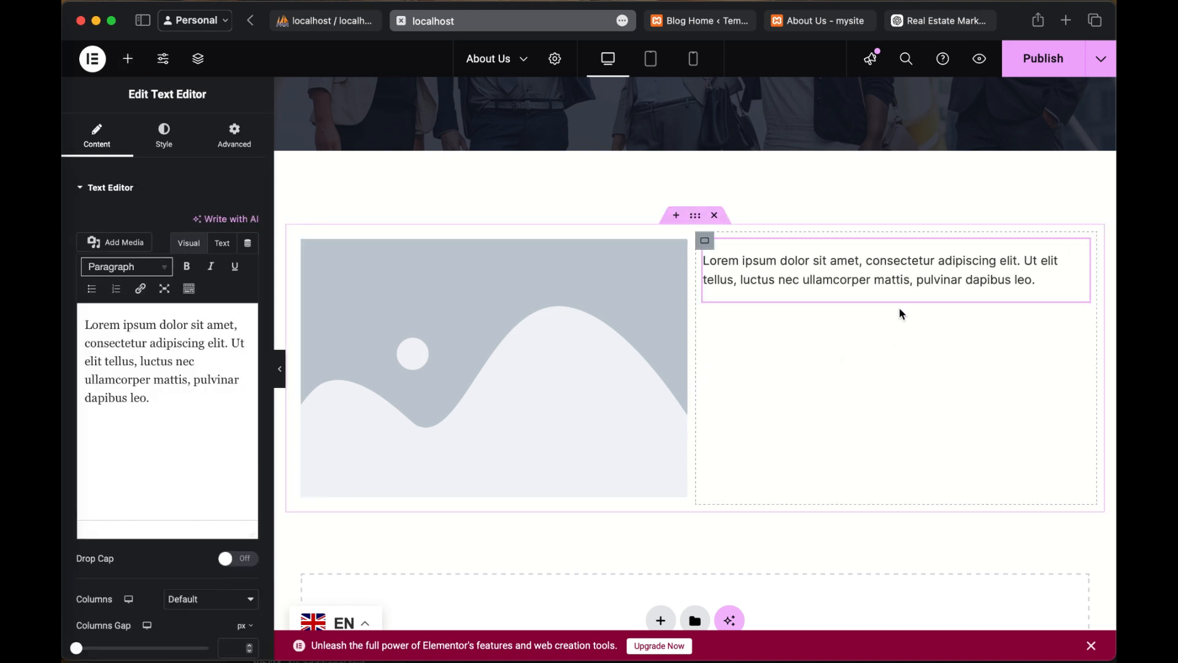
{"action": "right_click", "coordinate": [910, 291]}
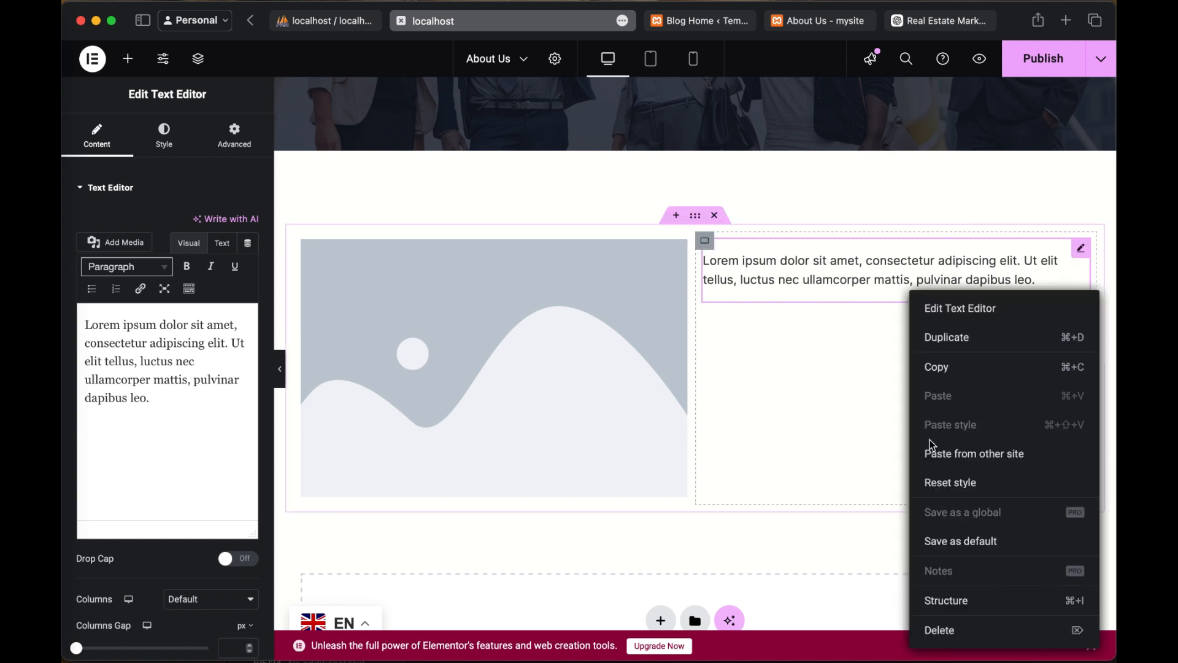
{"action": "left_click", "coordinate": [974, 344]}
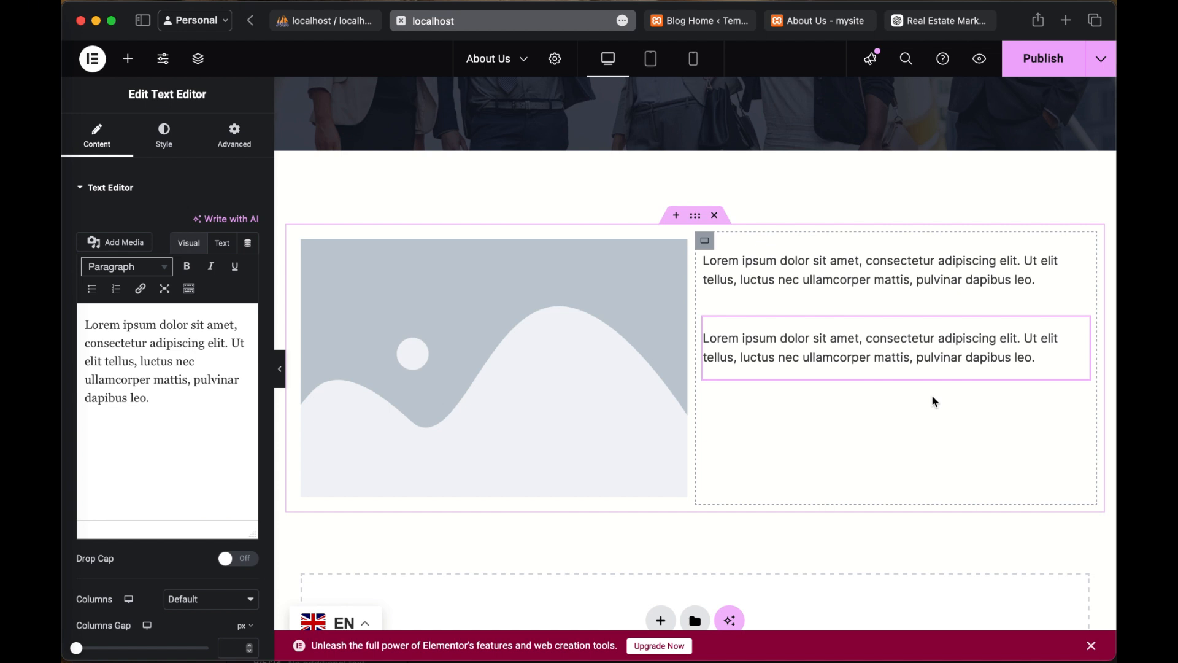
Step: Switch to the ChatGPT chat and select only the first paragraph of the About Us text, starting with "Welcome to [Your Company Name]"
{"action": "left_click", "coordinate": [767, 270]}
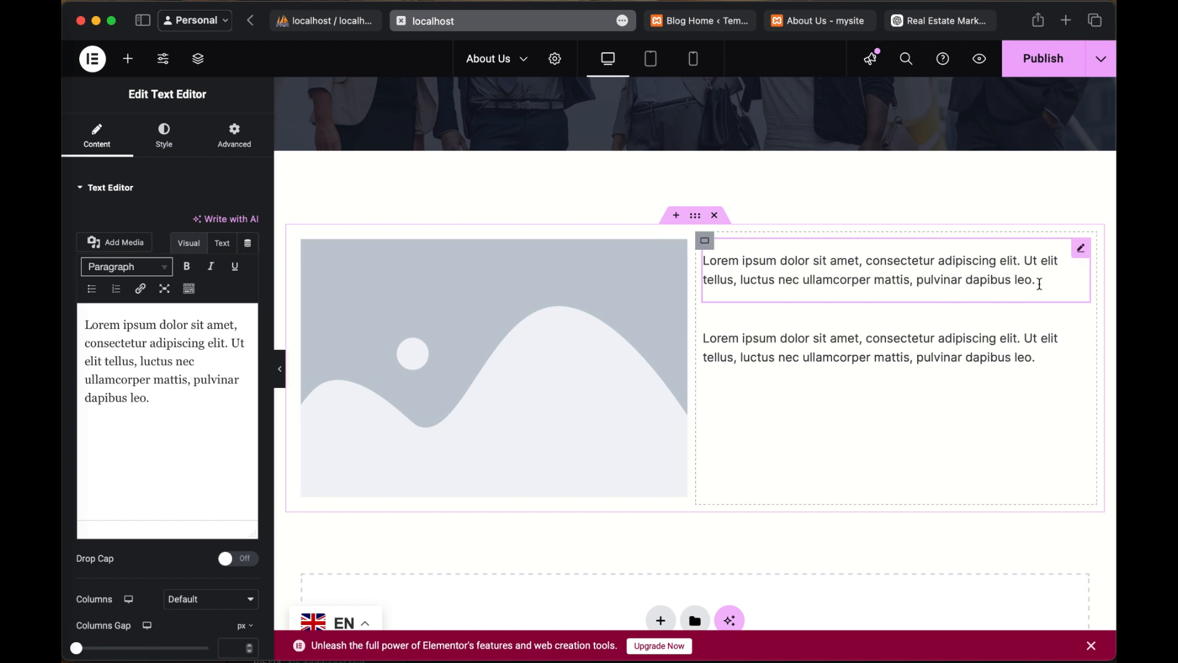
{"action": "mouse_move", "coordinate": [1040, 284]}
{"action": "left_mouse_down"}
{"action": "mouse_move", "coordinate": [779, 257]}
{"action": "mouse_move", "coordinate": [904, 281]}
{"action": "mouse_move", "coordinate": [1032, 287]}
{"action": "left_mouse_up"}
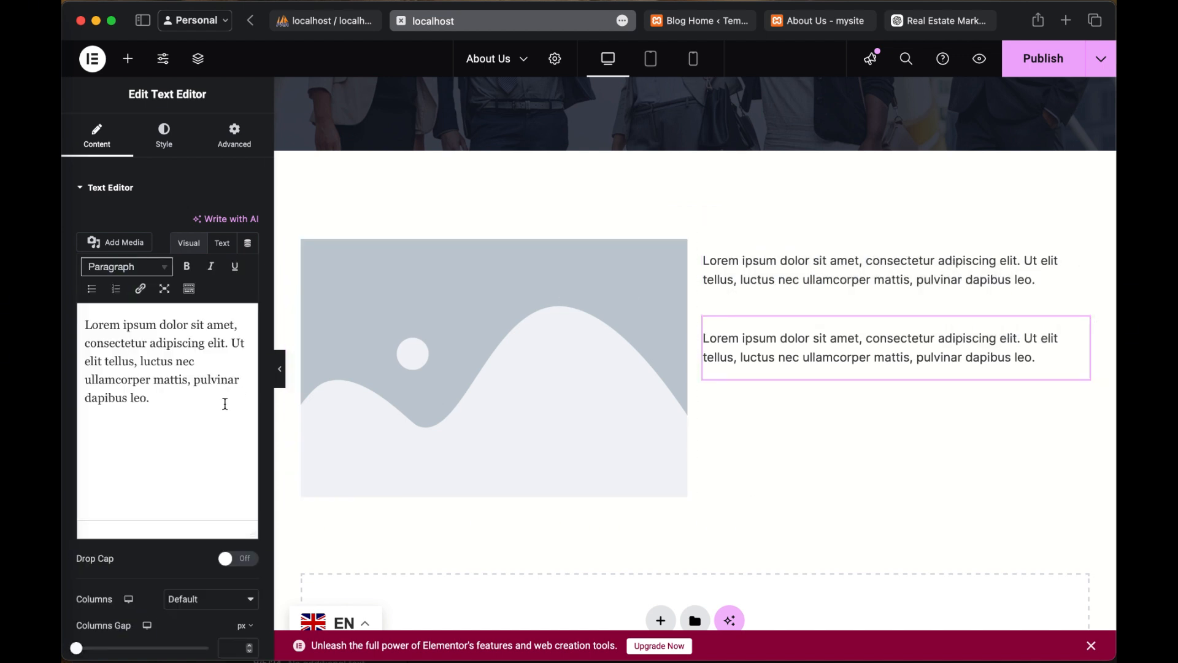
{"action": "left_click", "coordinate": [494, 326]}
{"action": "left_click", "coordinate": [828, 24]}
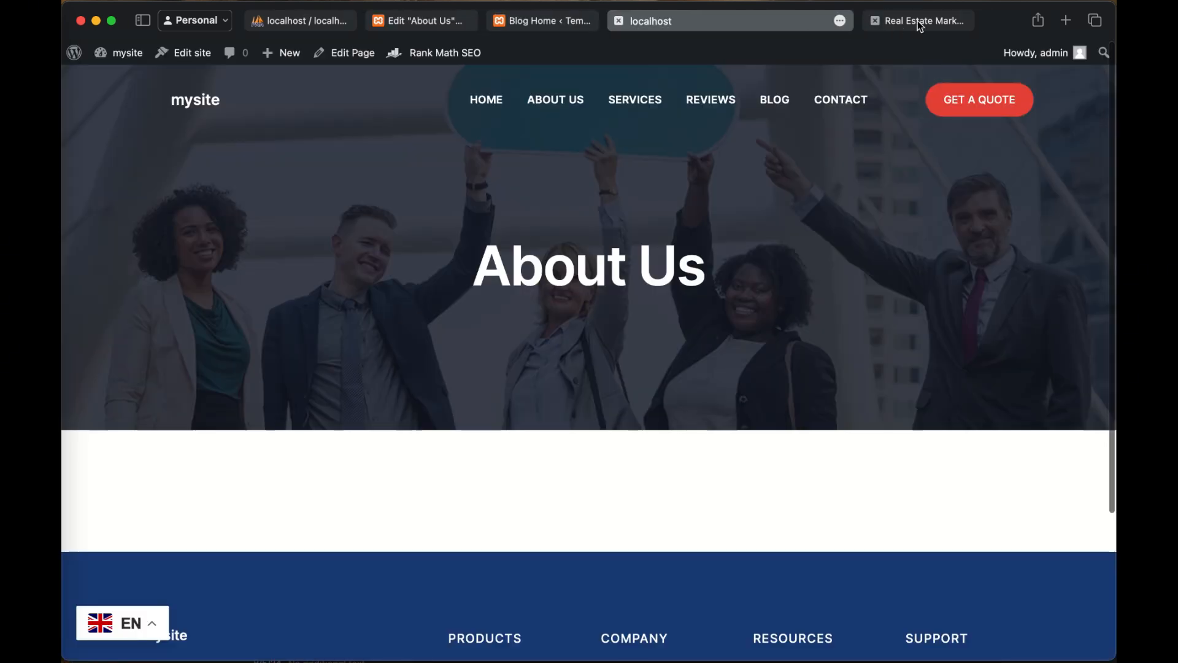
{"action": "left_click", "coordinate": [918, 20]}
{"action": "scroll", "coordinate": [667, 242], "scroll_direction": "up", "scroll_amount": 1}
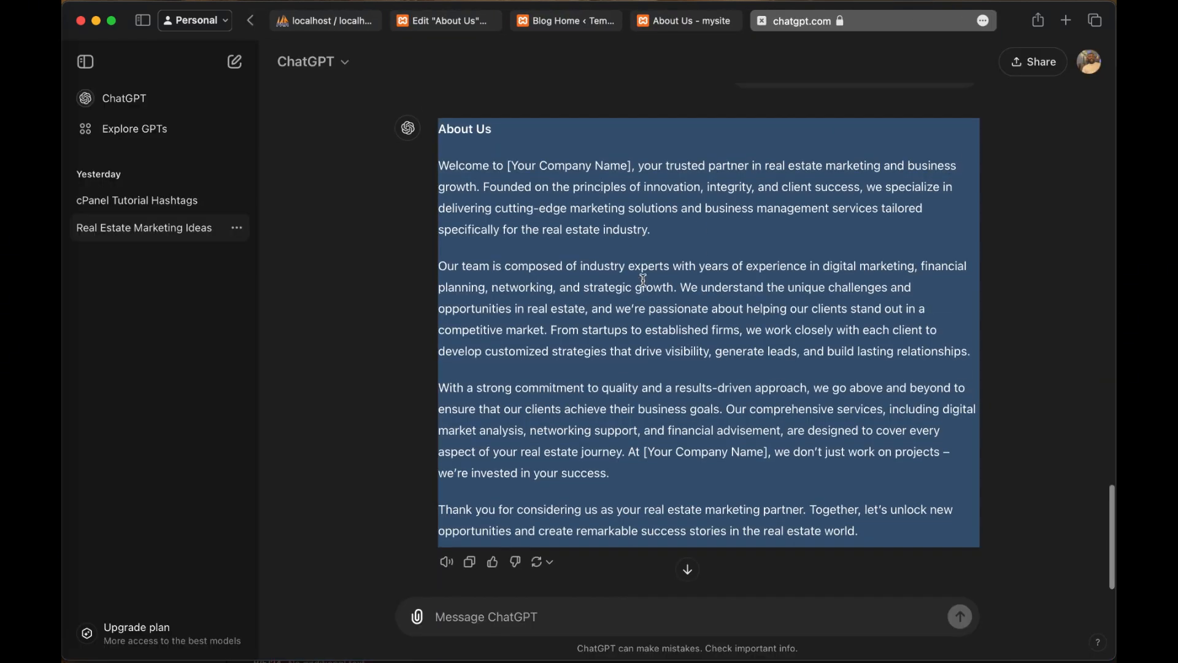
{"action": "left_click", "coordinate": [663, 259]}
{"action": "scroll", "coordinate": [539, 179], "scroll_direction": "up", "scroll_amount": 1}
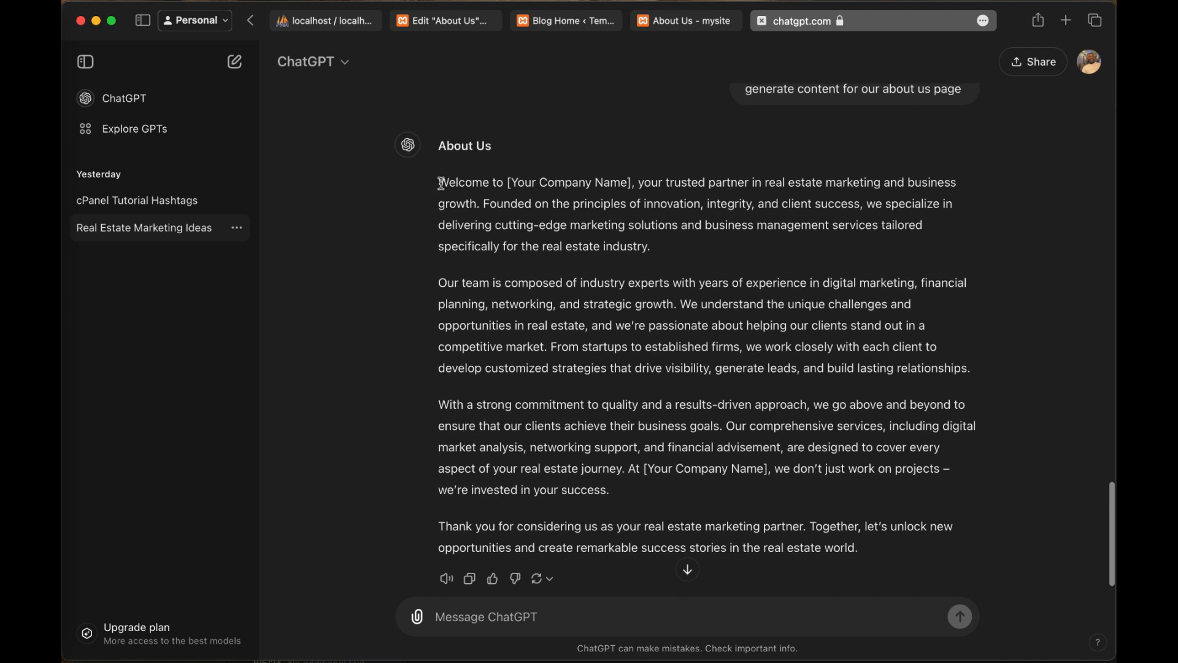
{"action": "left_click_drag", "start_coordinate": [439, 183], "coordinate": [653, 250]}
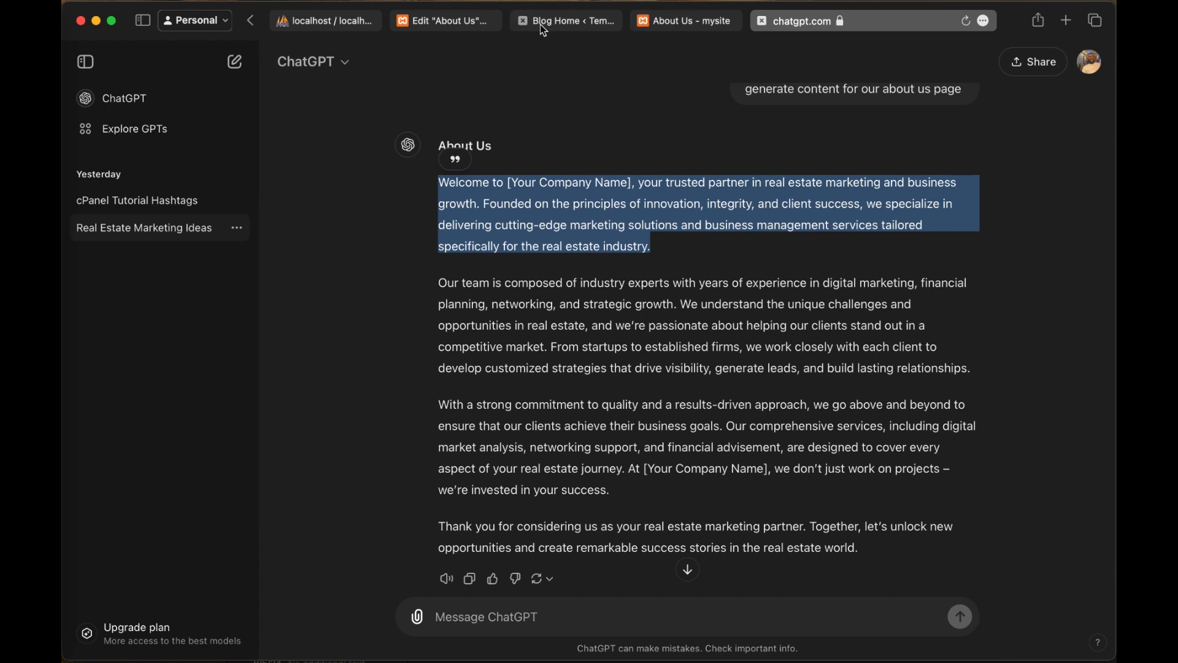
Step: Return to the Elementor editor and replace the placeholder text of the upper Text Editor widget with "Why Choose Us"
{"action": "left_click", "coordinate": [460, 25]}
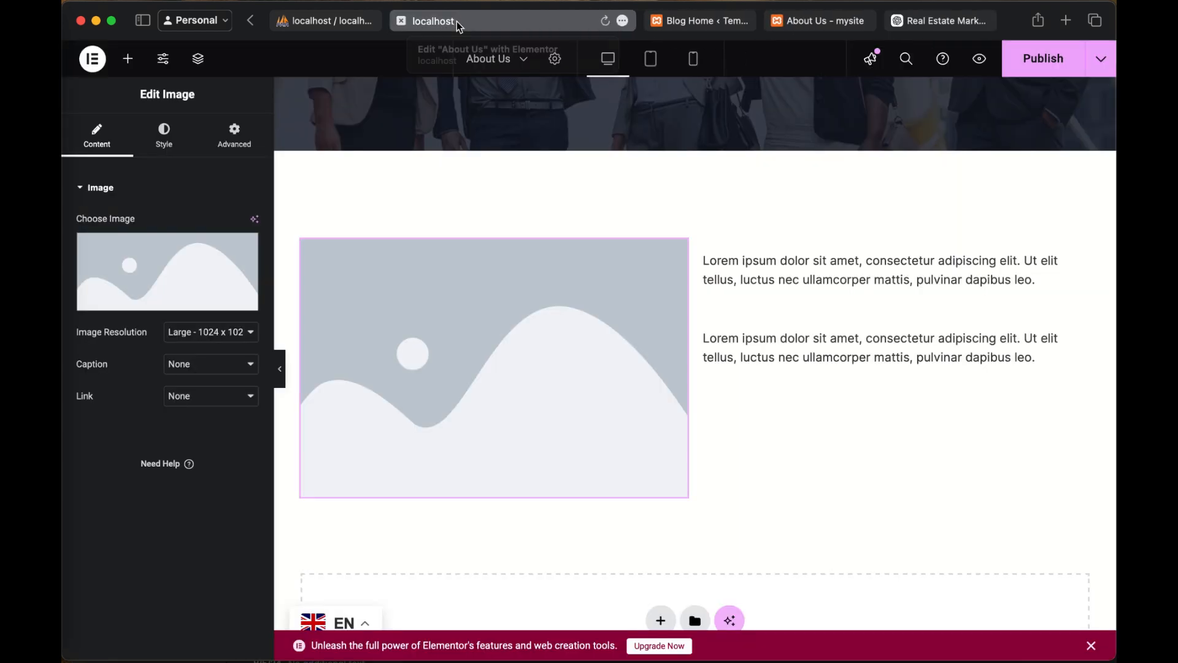
{"action": "left_click", "coordinate": [775, 275]}
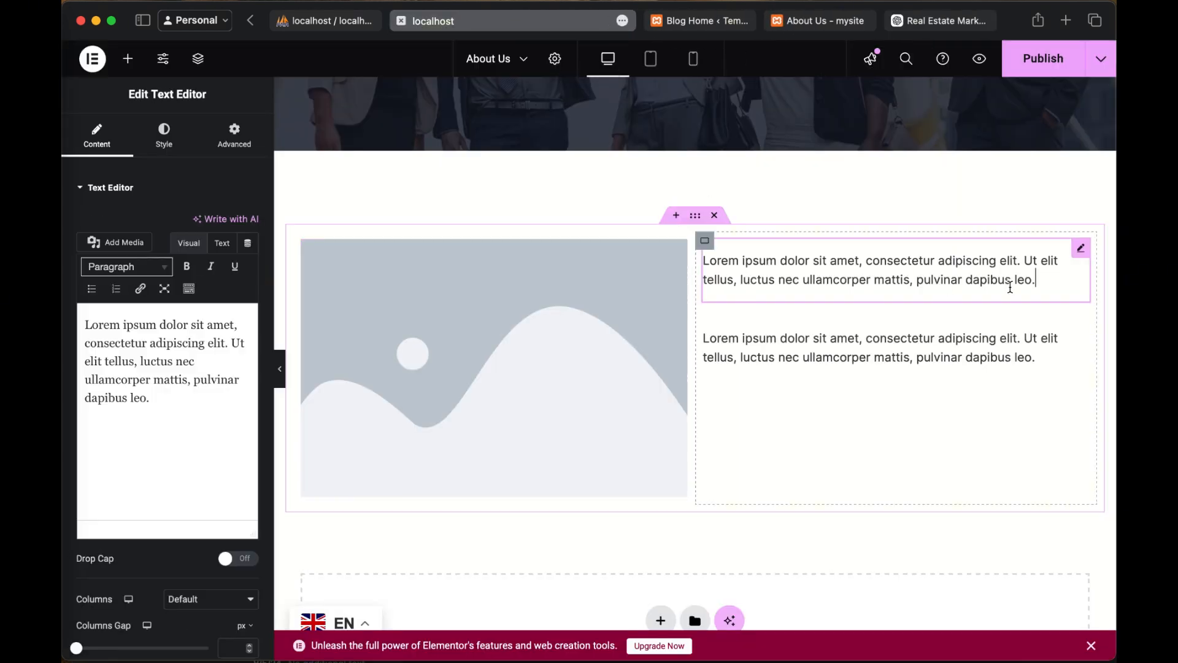
{"action": "left_click", "coordinate": [153, 405]}
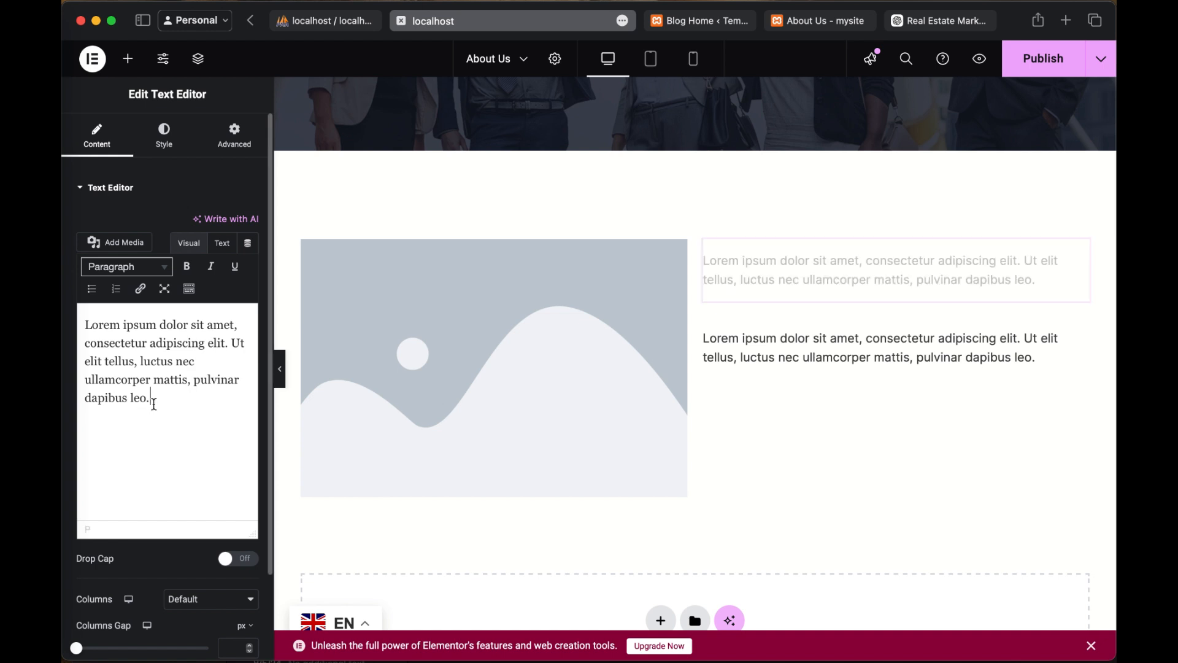
{"action": "left_click", "coordinate": [88, 330], "text": "shift"}
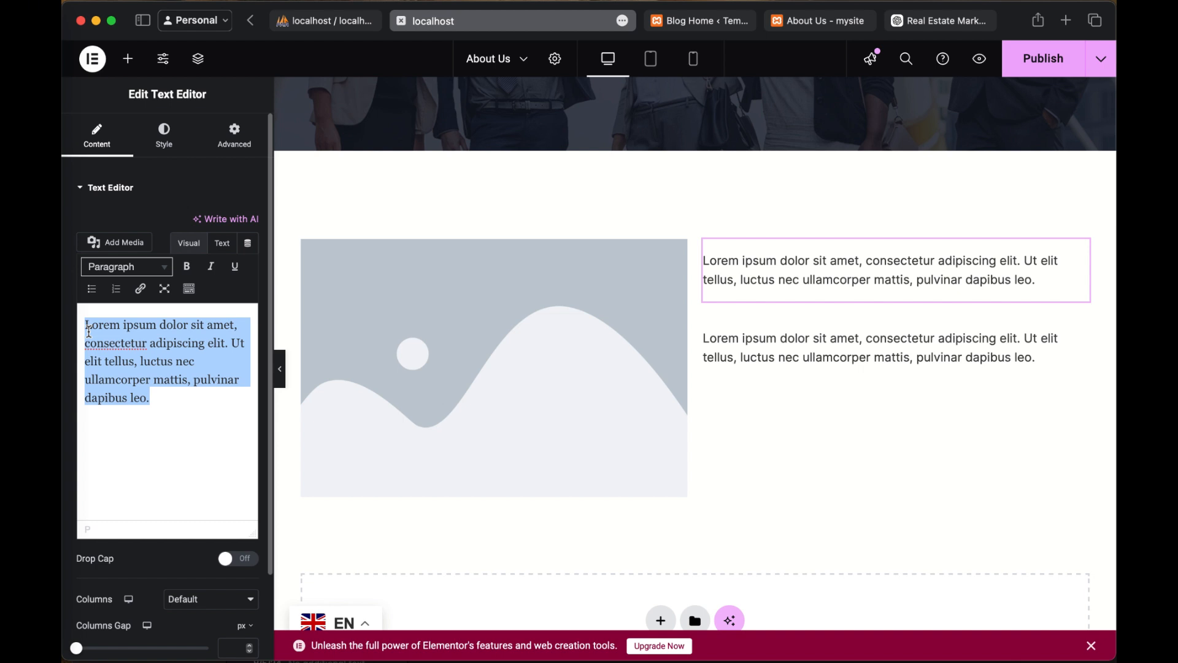
{"action": "type", "text": "Why"}
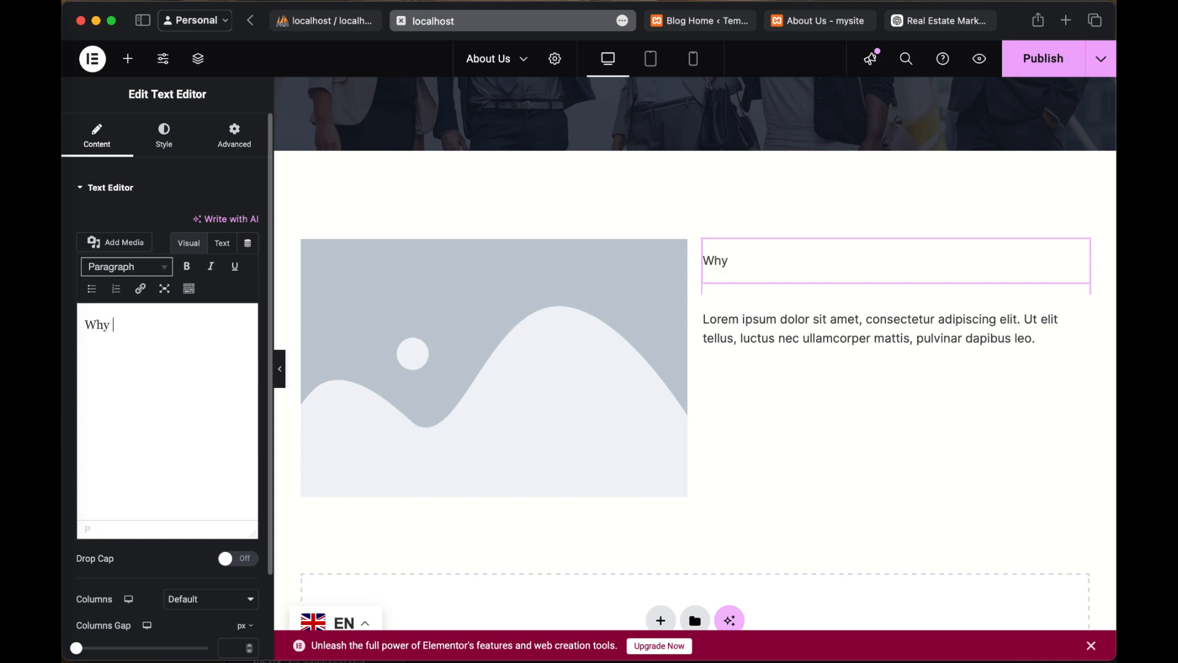
{"action": "type", "text": " choose Us"}
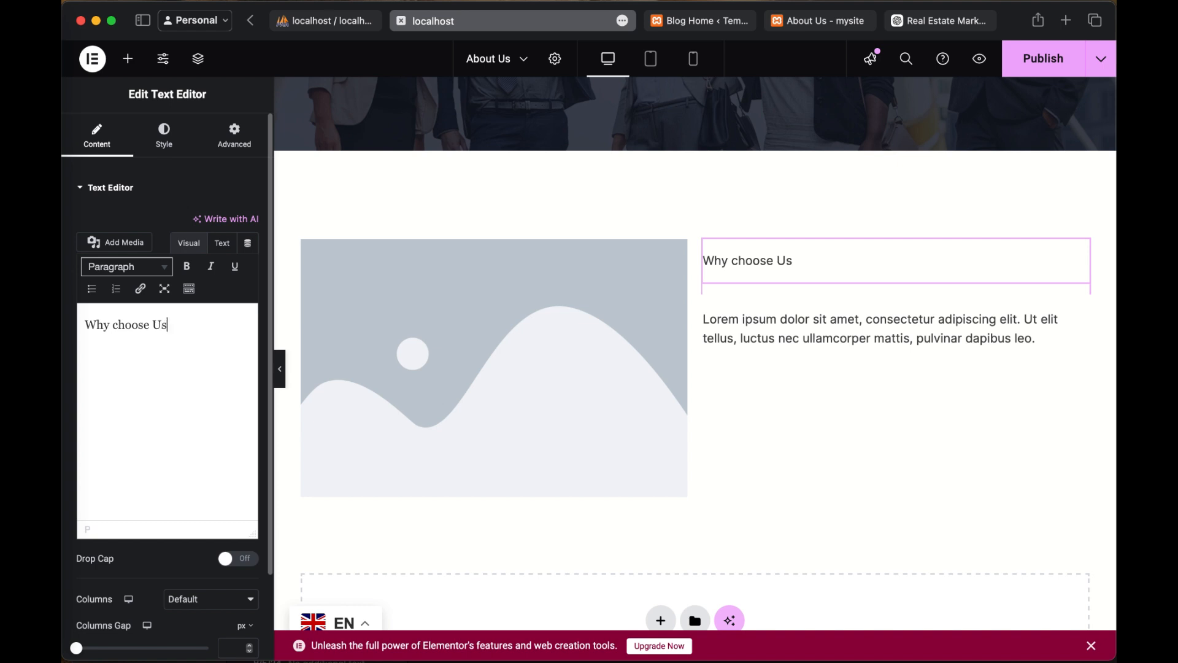
{"action": "left_click", "coordinate": [117, 323]}
{"action": "key", "text": "BackSpace"}
{"action": "type", "text": "C"}
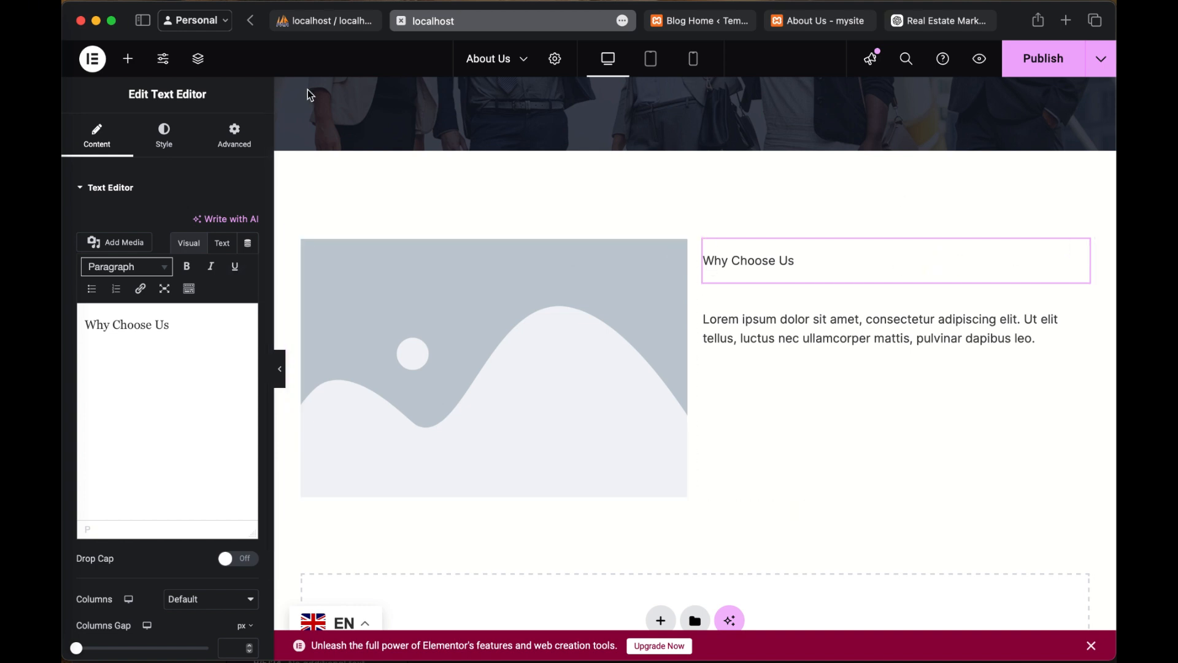
{"action": "left_click", "coordinate": [165, 141]}
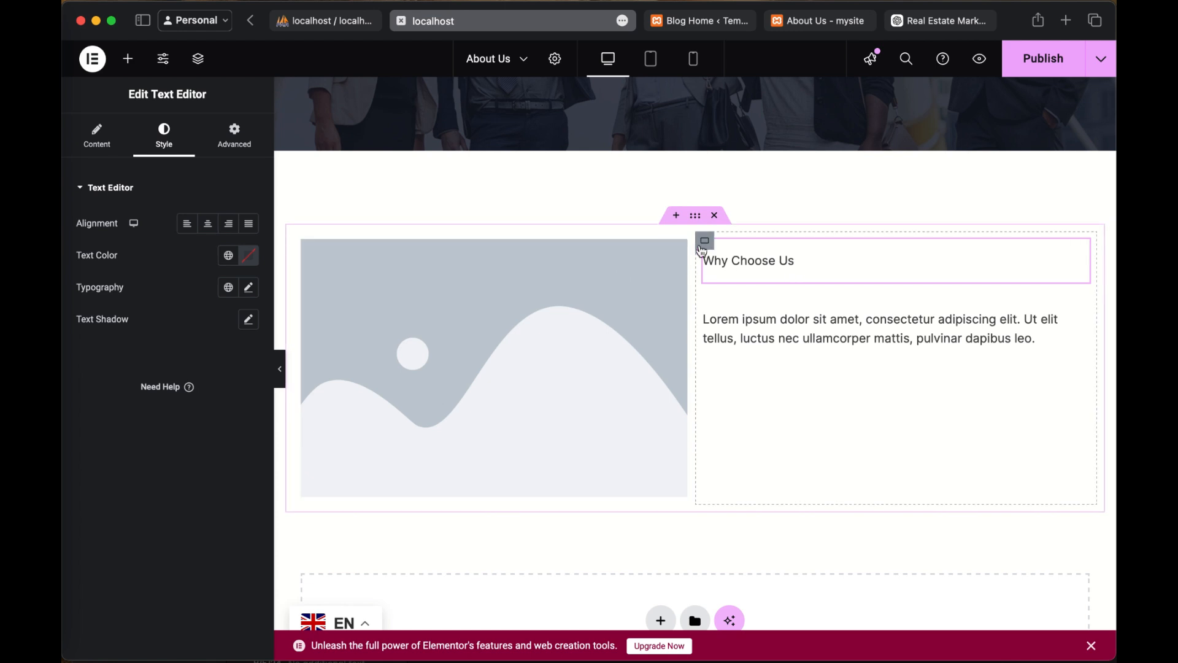
{"action": "left_click", "coordinate": [709, 246]}
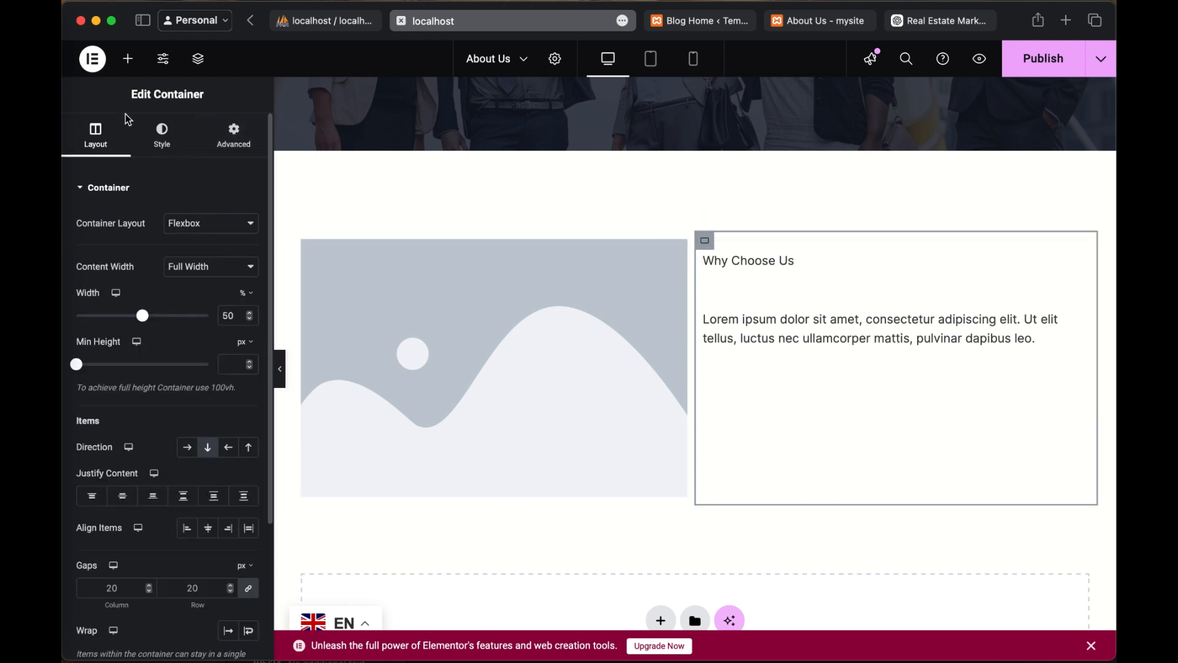
{"action": "left_click", "coordinate": [891, 274]}
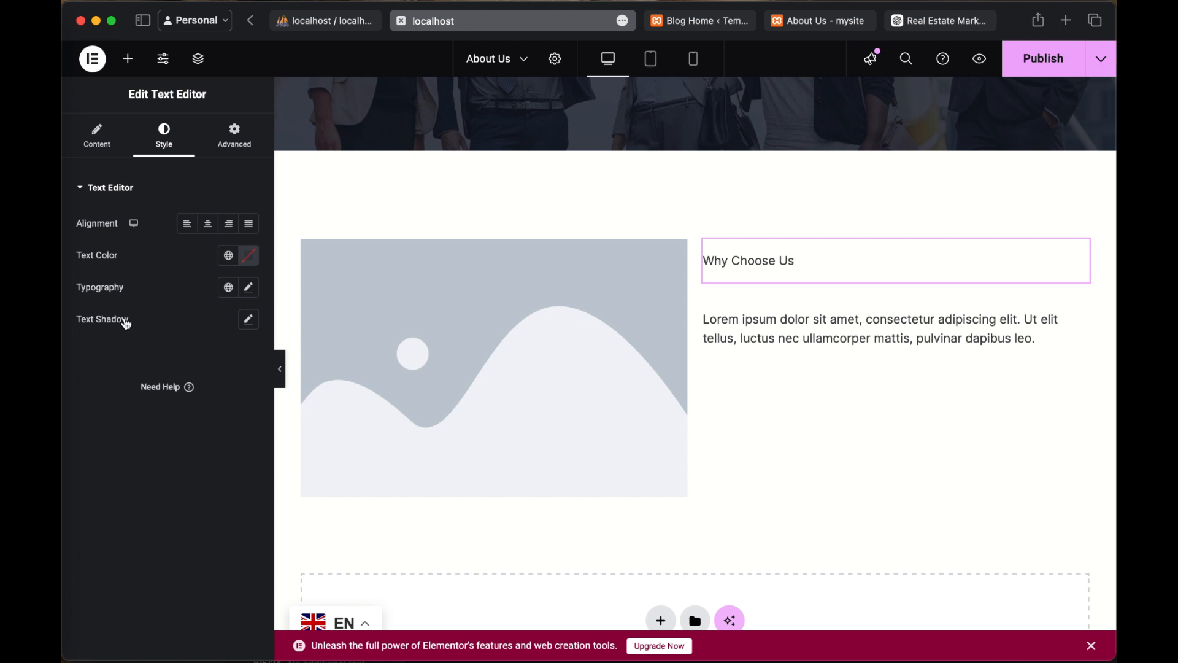
{"action": "left_click", "coordinate": [797, 260]}
{"action": "left_click", "coordinate": [96, 190]}
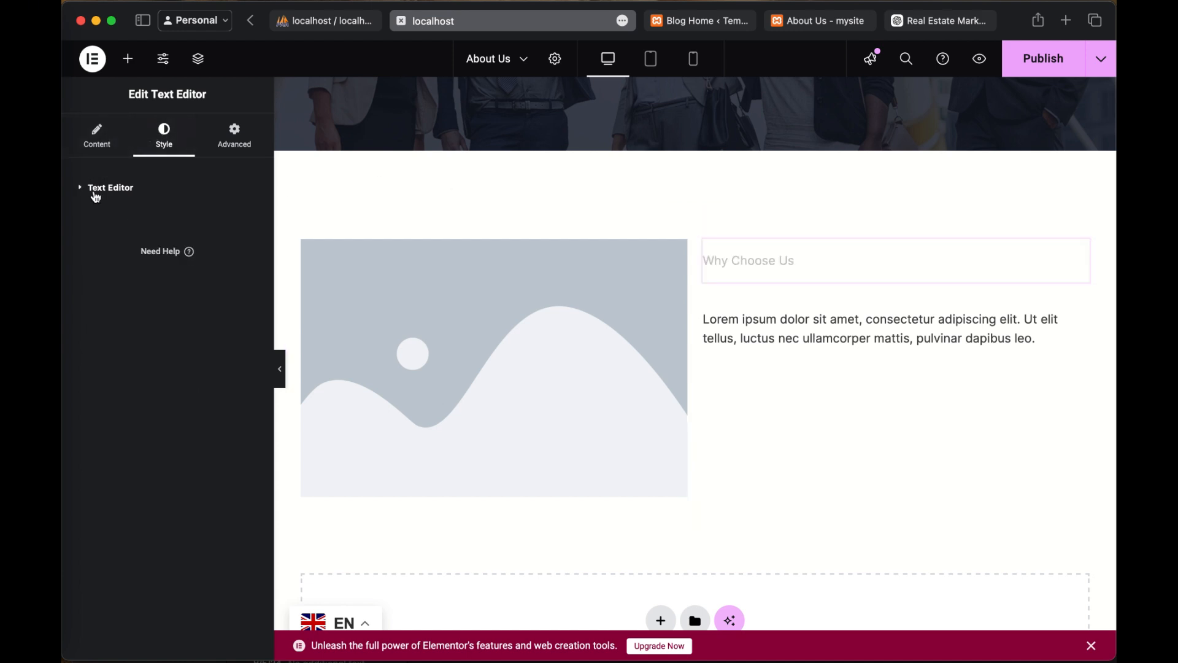
Step: Make the whole "Why Choose Us" text bold in the widget's content
{"action": "left_click", "coordinate": [94, 143]}
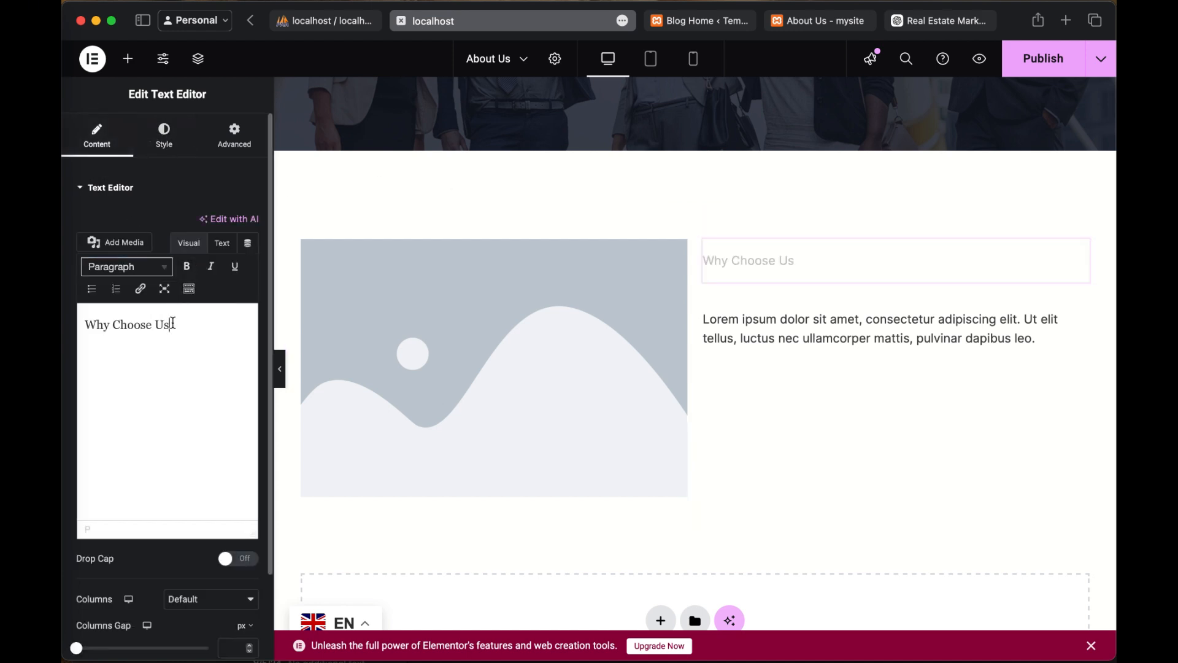
{"action": "left_click", "coordinate": [222, 243]}
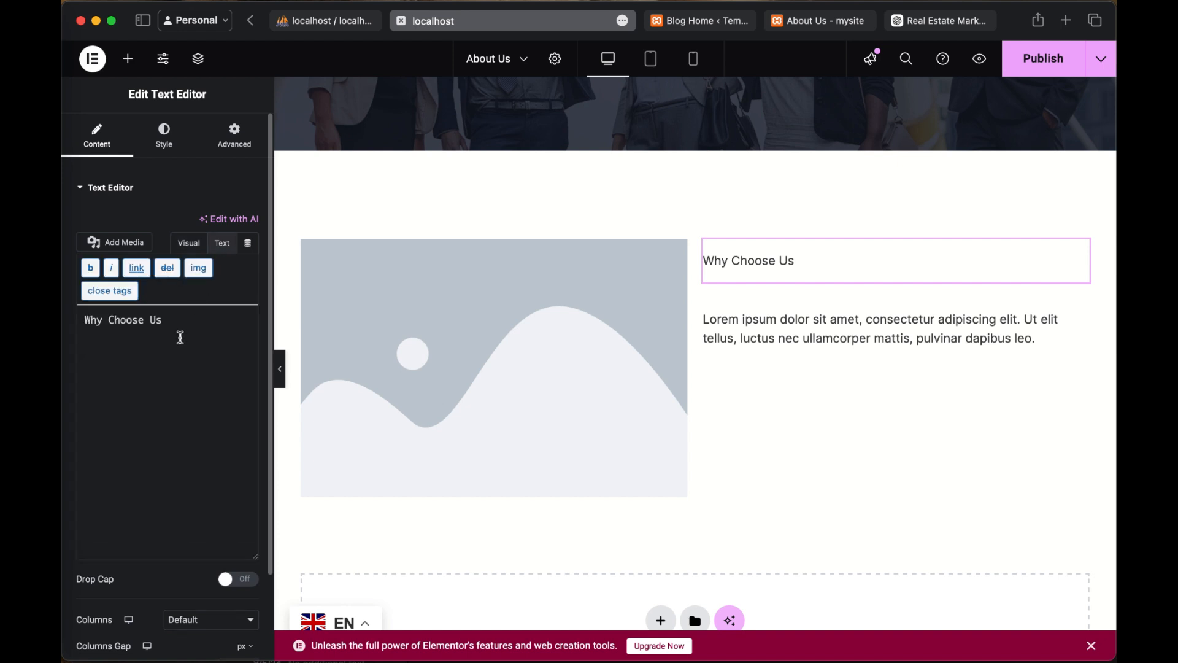
{"action": "left_click", "coordinate": [189, 244]}
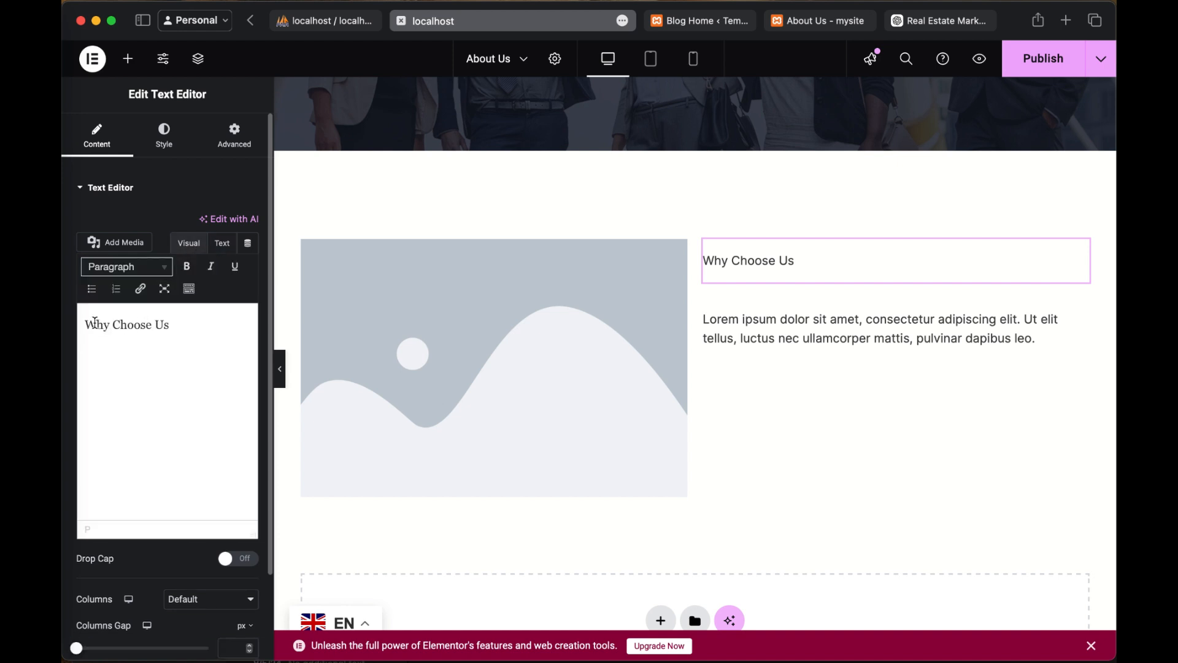
{"action": "left_click_drag", "start_coordinate": [176, 324], "coordinate": [76, 324]}
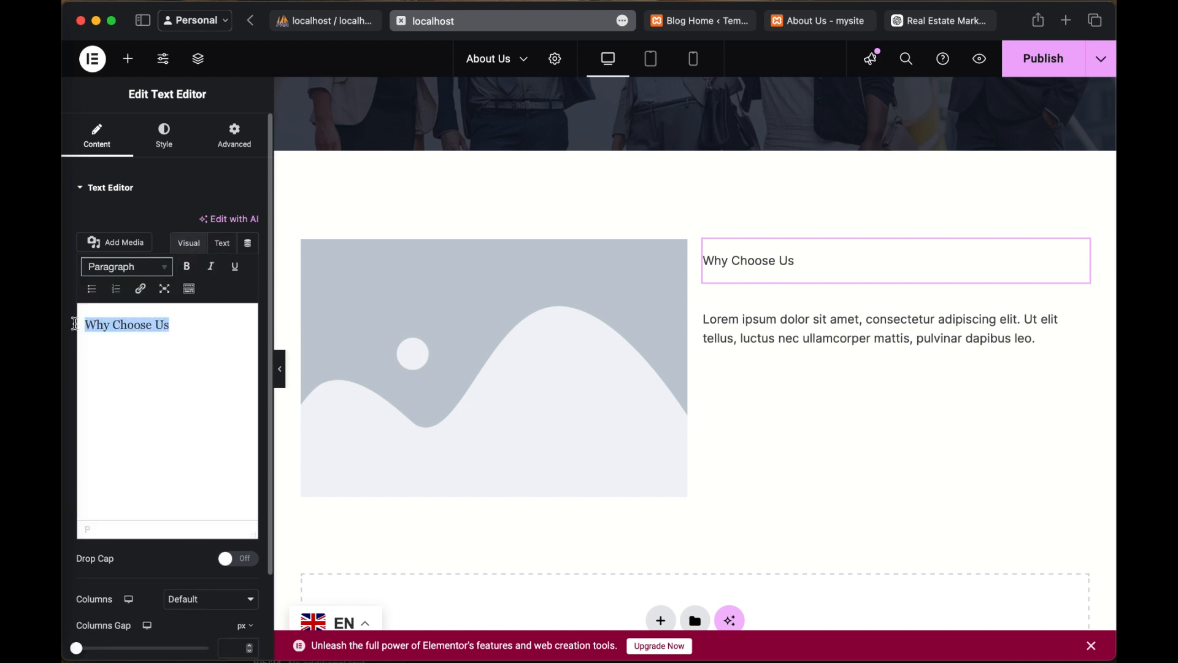
{"action": "left_click", "coordinate": [190, 267]}
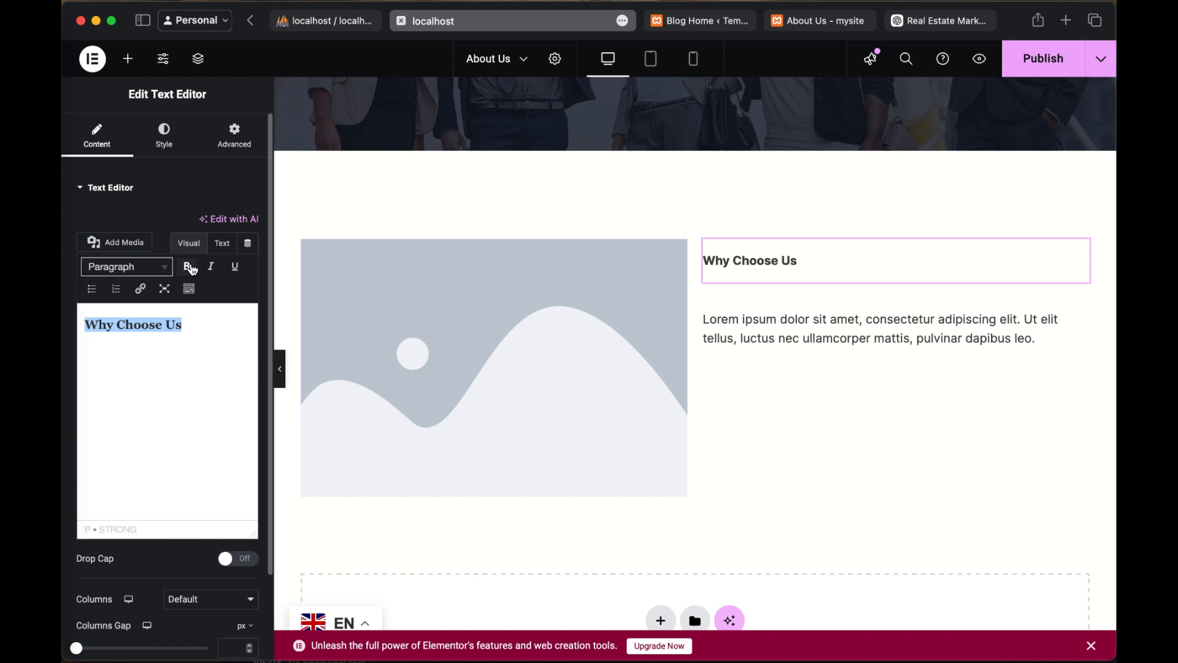
{"action": "left_click", "coordinate": [196, 326]}
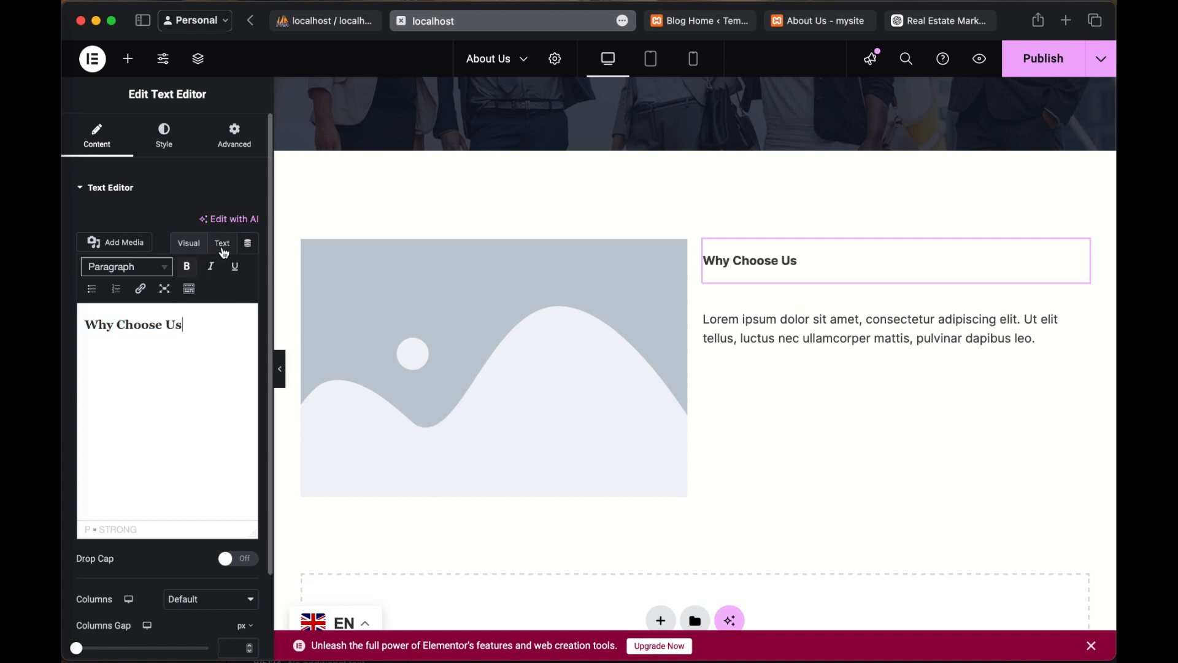
Step: Replace the strong tags around "Why Choose Us" with h1 tags in the widget's HTML source
{"action": "scroll", "coordinate": [225, 471], "scroll_direction": "down", "scroll_amount": 3}
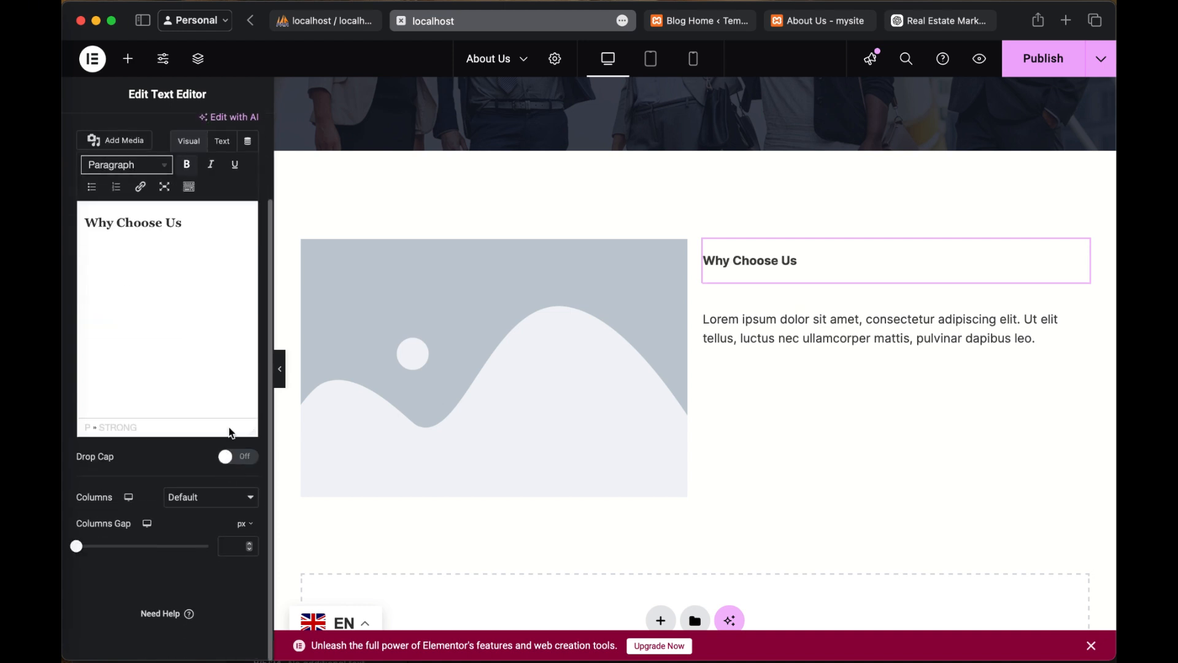
{"action": "left_click", "coordinate": [223, 143]}
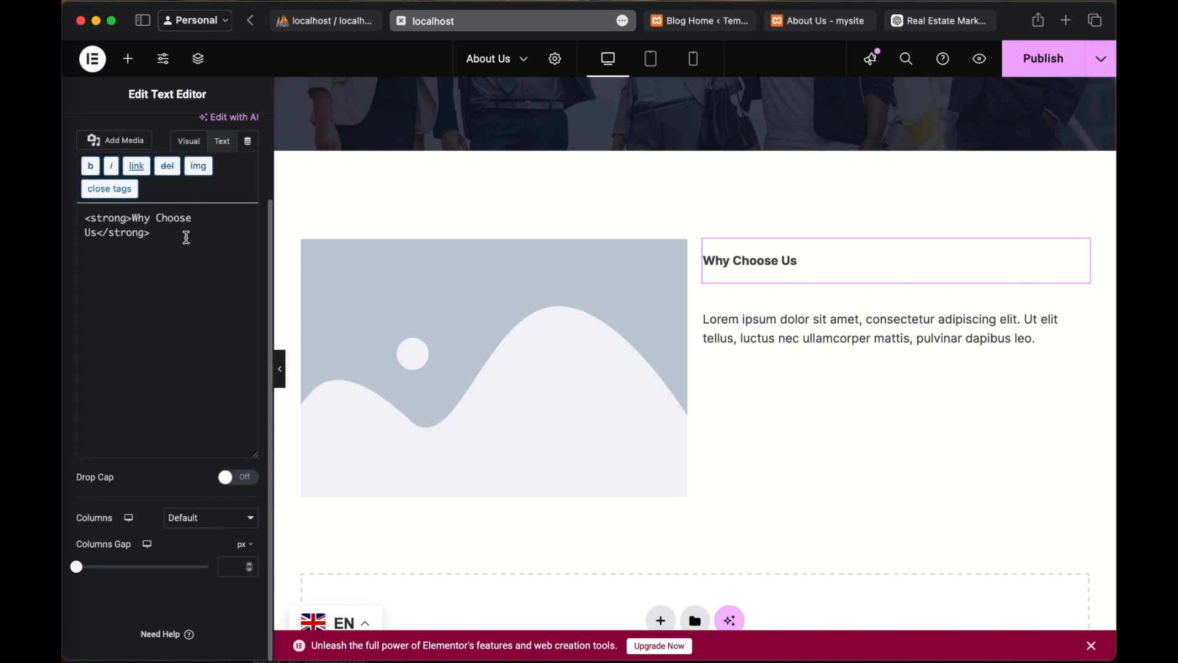
{"action": "double_click", "coordinate": [117, 221]}
{"action": "type", "text": "h"}
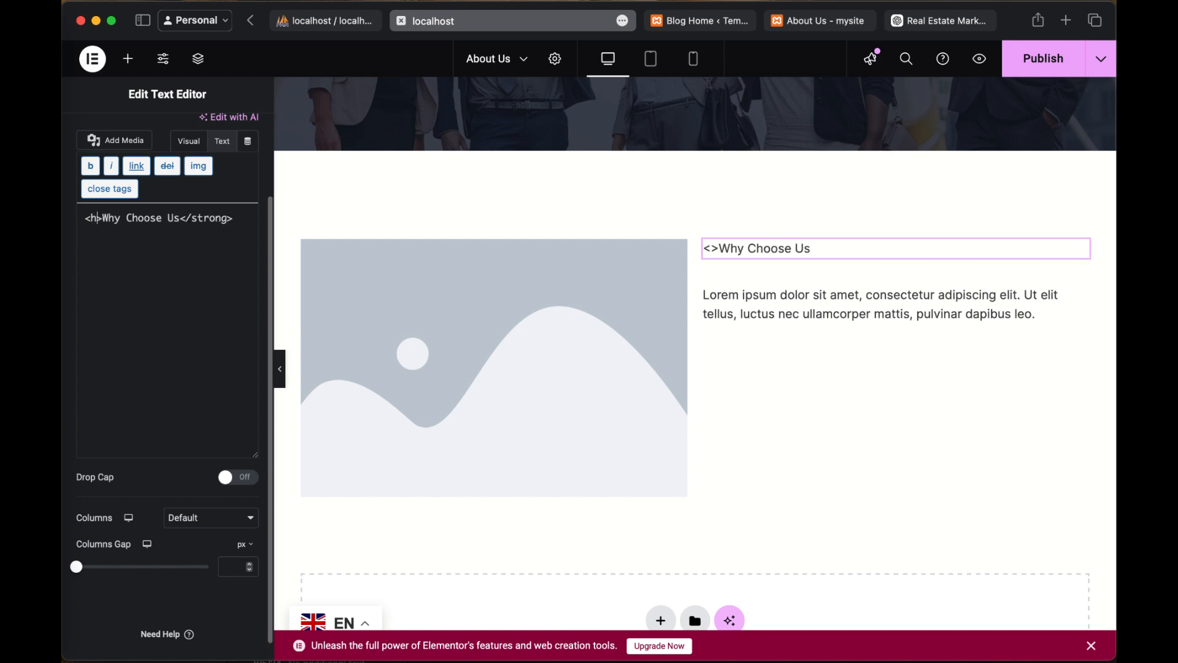
{"action": "type", "text": "1"}
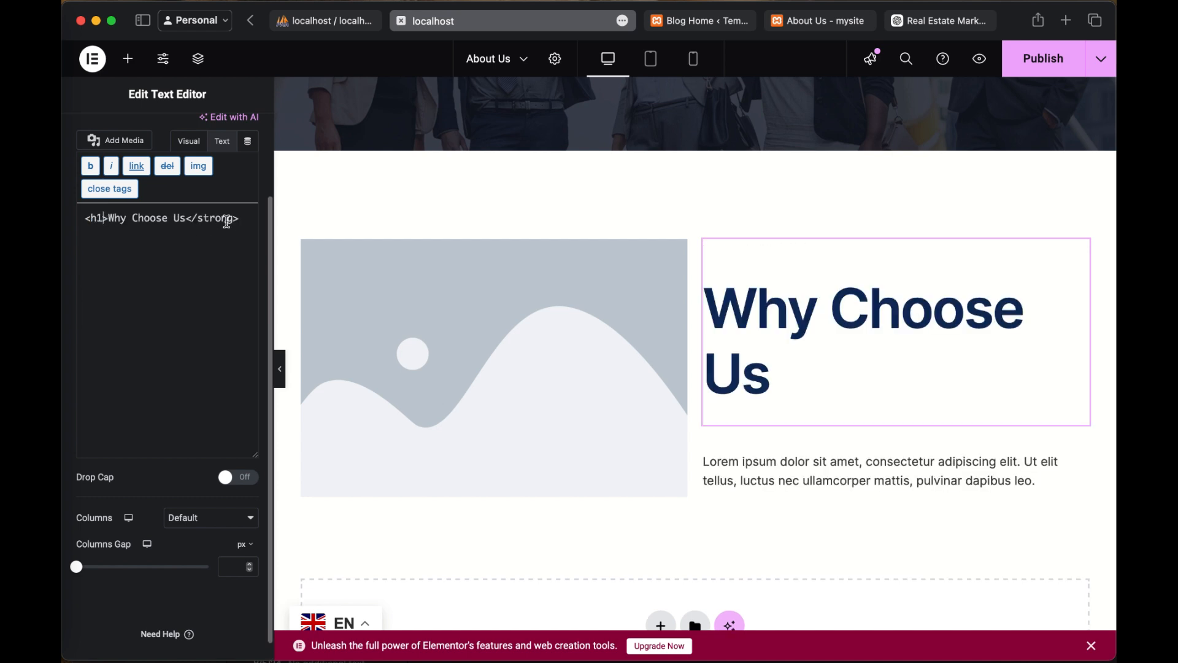
{"action": "double_click", "coordinate": [226, 220]}
{"action": "type", "text": "h1"}
Step: Change the opening and closing heading tags around "Why Choose Us" to h3
{"action": "left_click", "coordinate": [102, 219]}
{"action": "key", "text": "BackSpace"}
{"action": "type", "text": "3"}
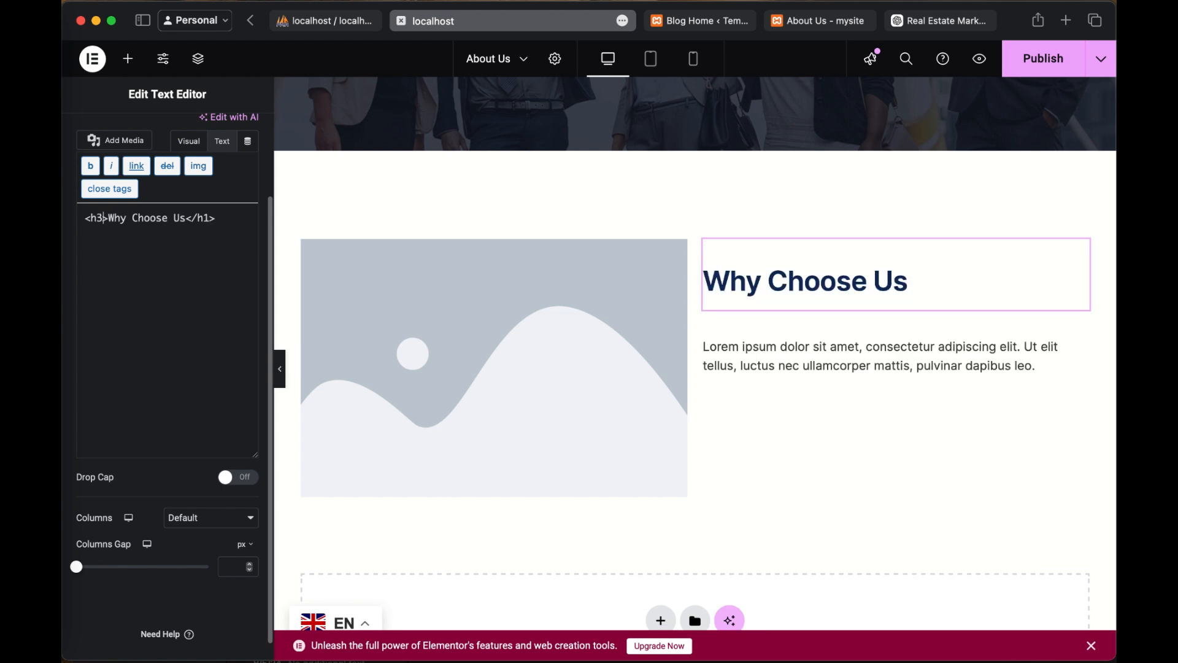
{"action": "left_click", "coordinate": [212, 220]}
{"action": "key", "text": "BackSpace"}
Step: Replace the placeholder paragraph under the "Why Choose Us" heading with the copied company welcome text
{"action": "left_click", "coordinate": [819, 362]}
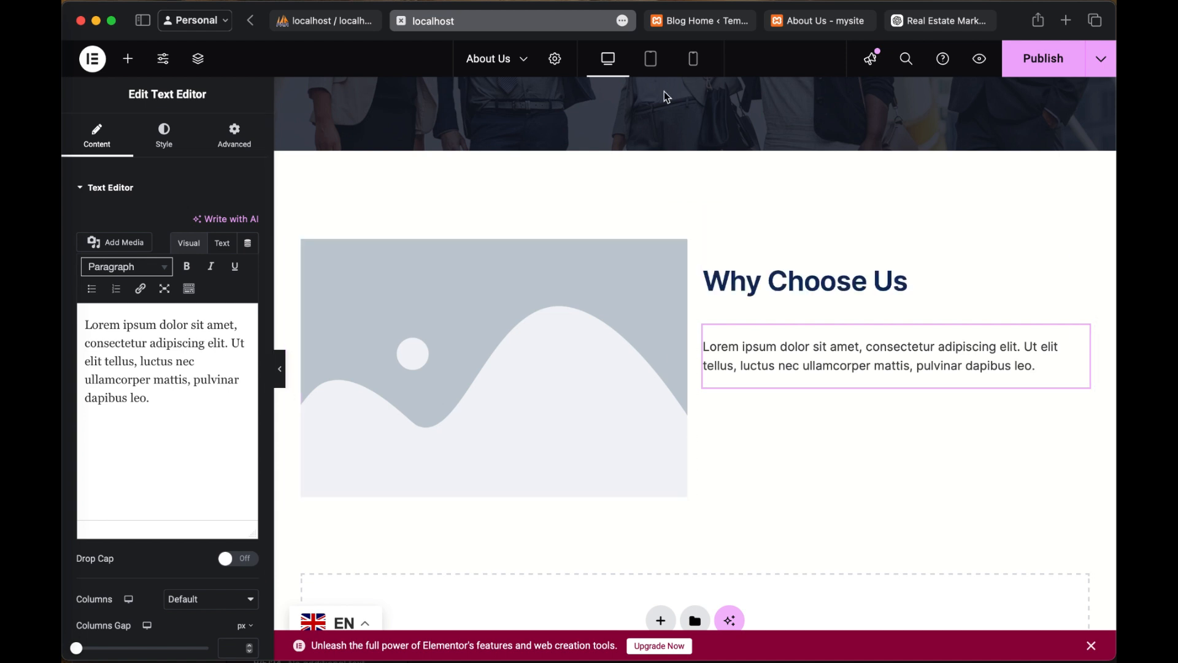
{"action": "left_click", "coordinate": [169, 392]}
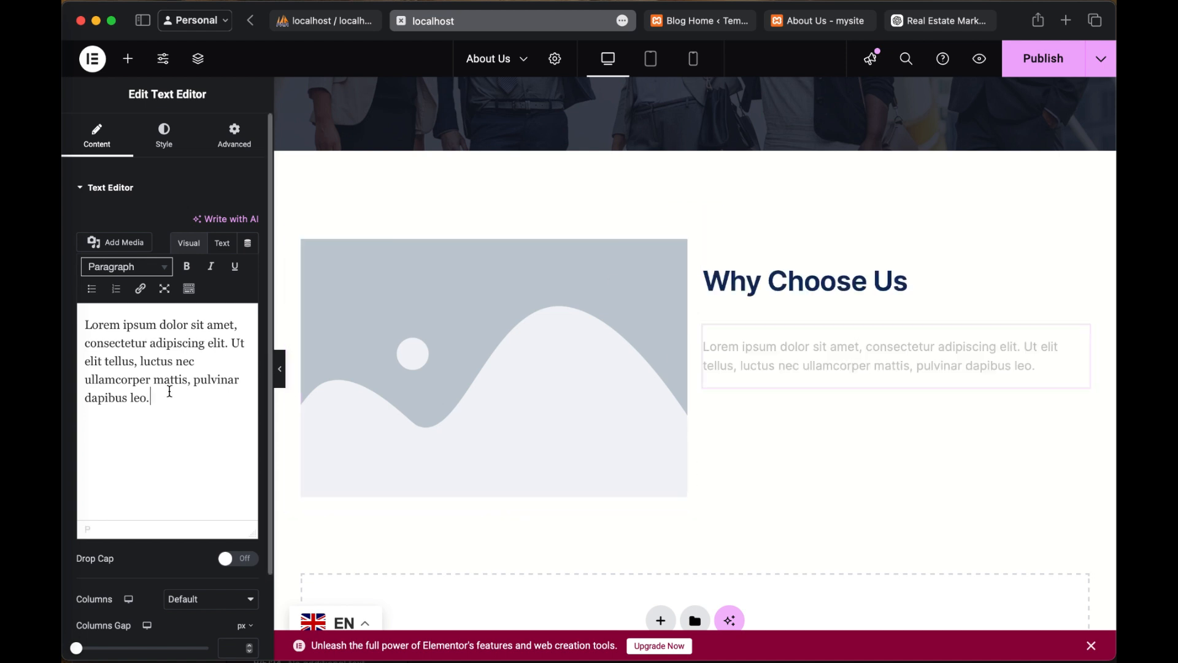
{"action": "key", "text": "super+a"}
{"action": "type", "text": "Welcome to [Your Company Name], your trusted partner in real estate marketing and business growth. Founded on the principles of innovation, integrity, and client success, we specialize in delivering cutting-edge marketing solutions and business management services tailored specifically for the real estate industry."}
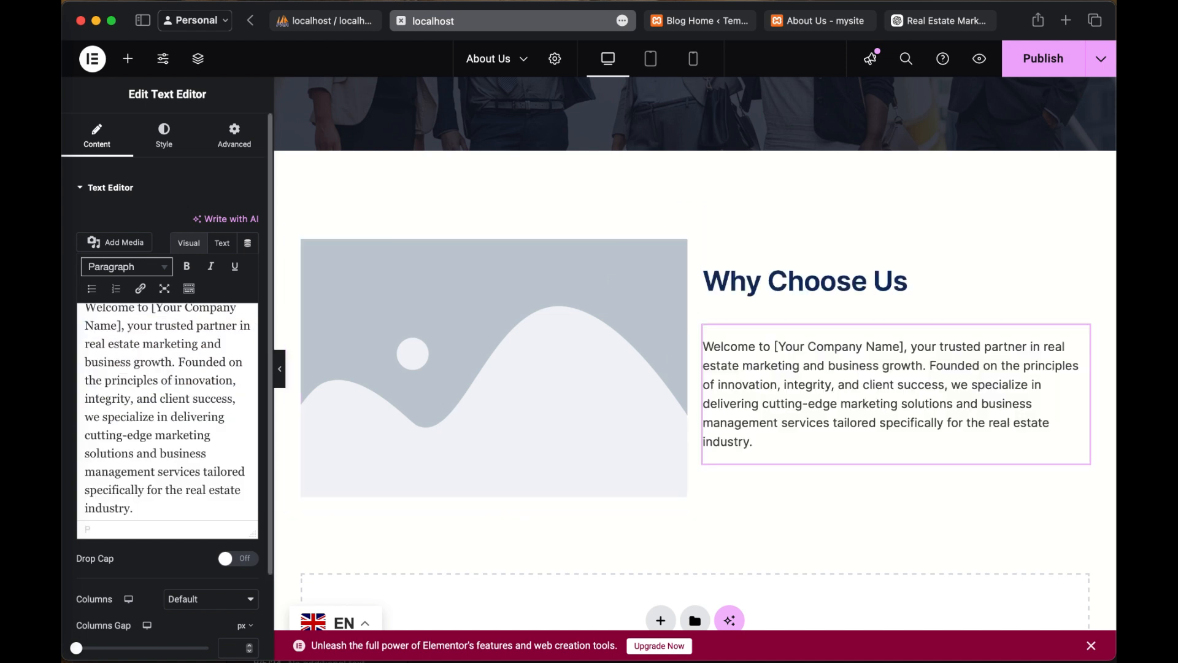
Step: Replace the "[Your Company Name]" placeholder in the welcome paragraph with "mysite"
{"action": "scroll", "coordinate": [157, 326], "scroll_direction": "up", "scroll_amount": 2}
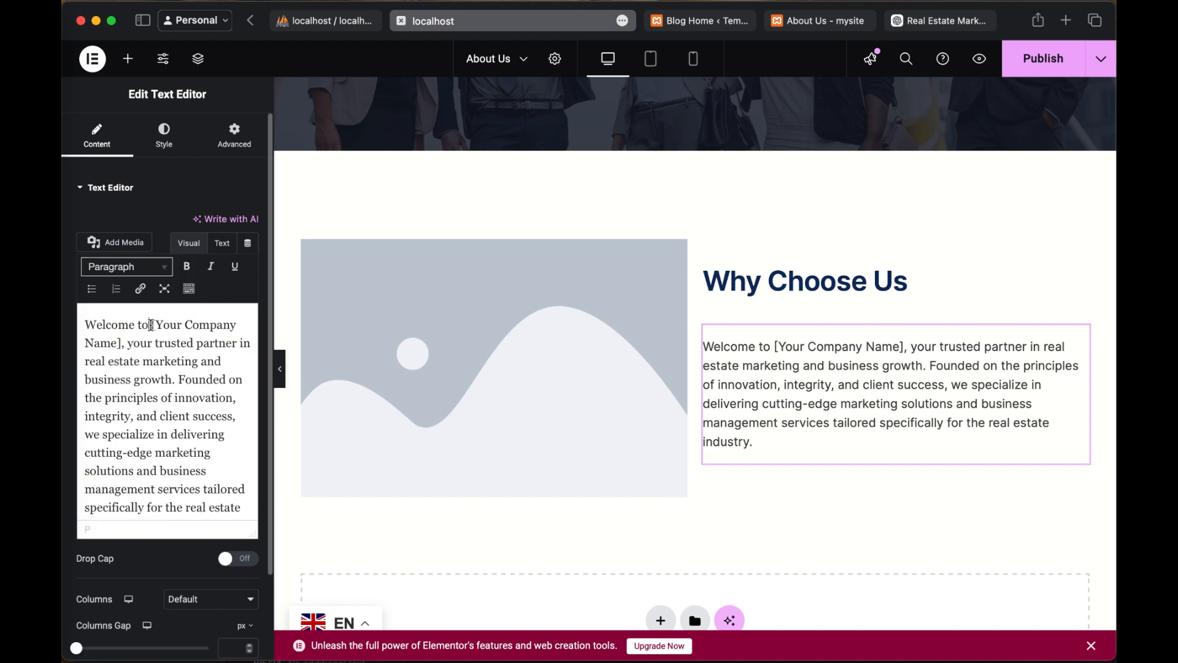
{"action": "left_click_drag", "start_coordinate": [150, 326], "coordinate": [119, 339]}
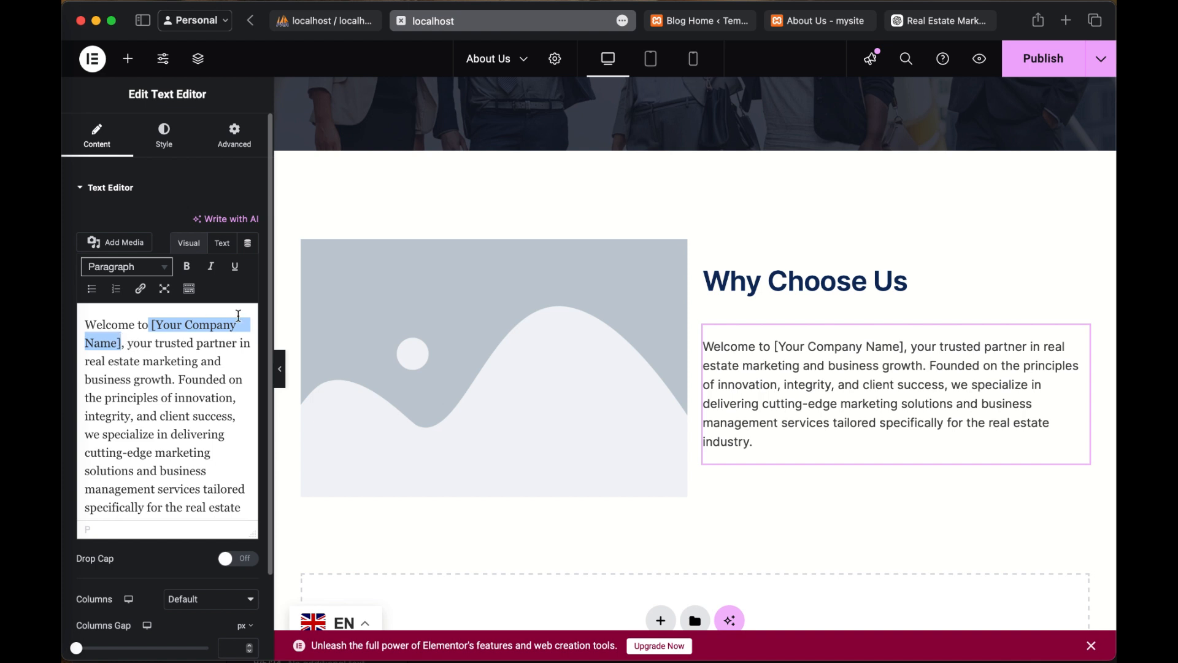
{"action": "key", "text": "BackSpace"}
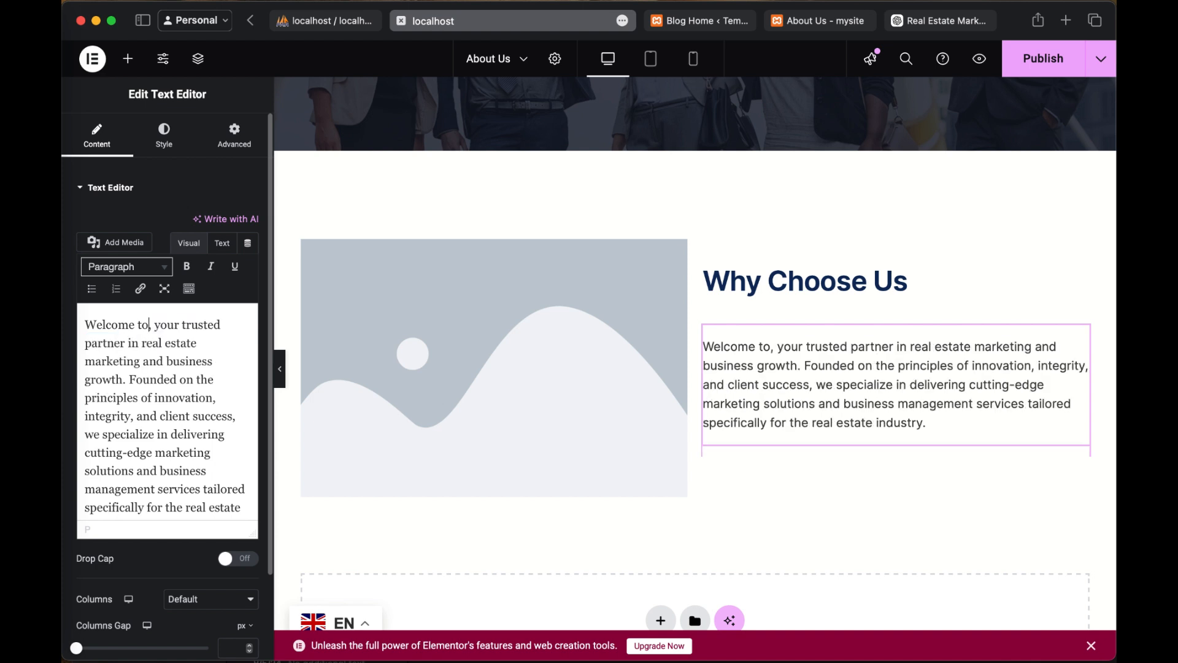
{"action": "type", "text": "mysit"}
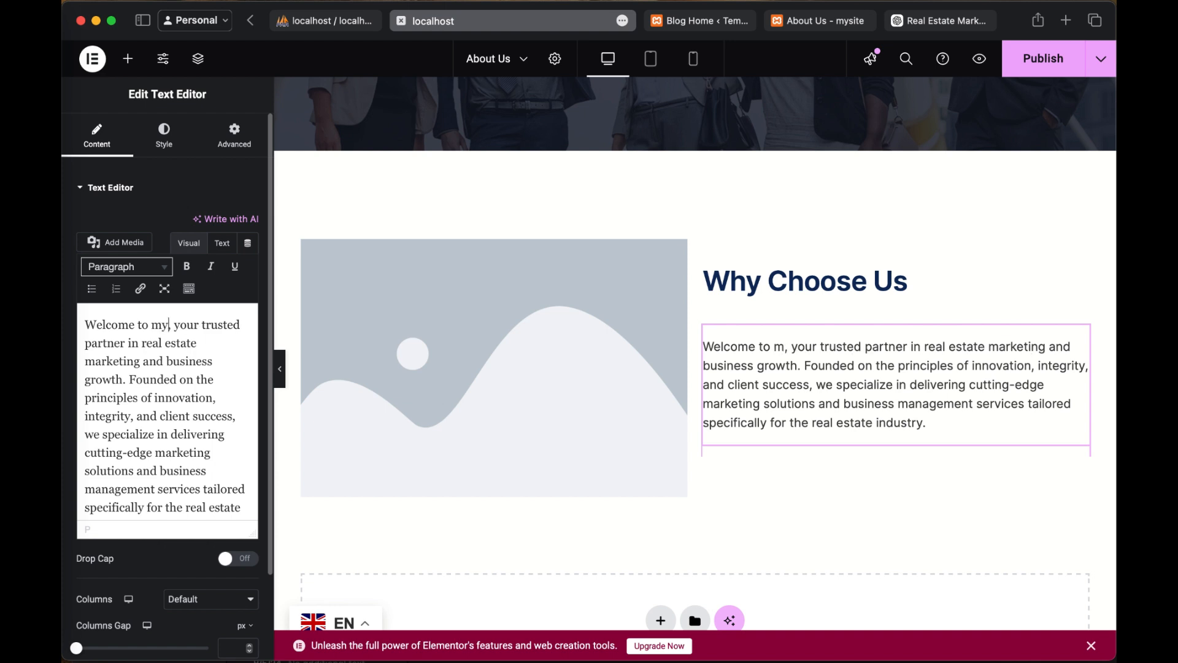
{"action": "type", "text": "e"}
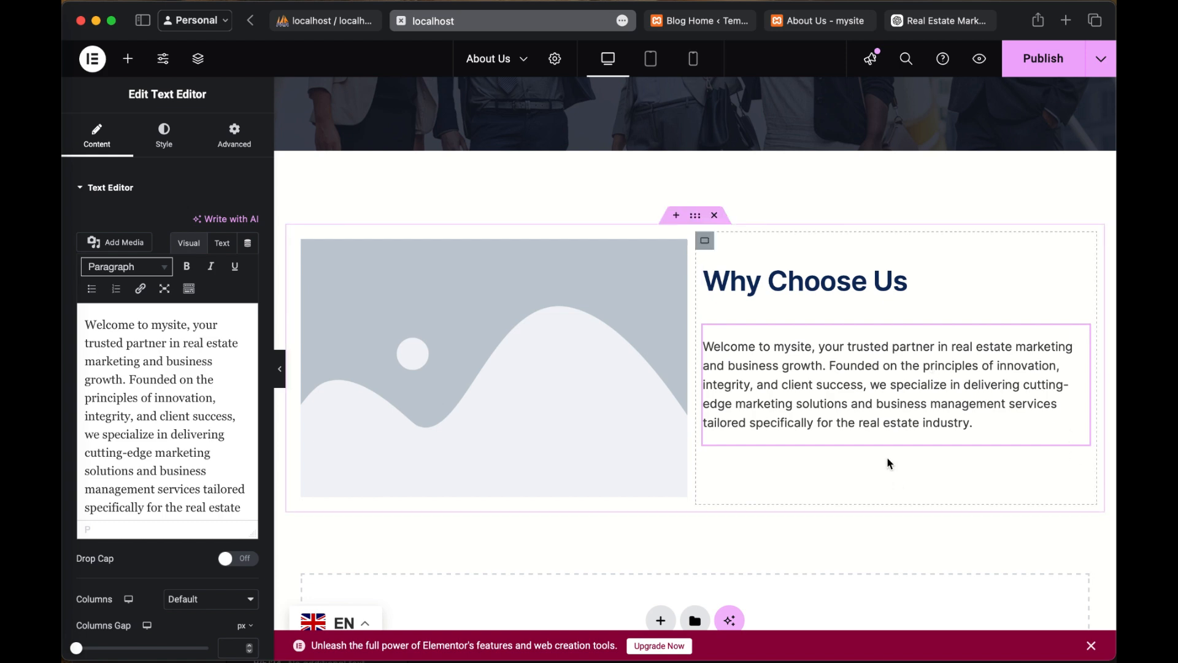
Step: Upload IMG_1835.HEIC from the MEDITATIONS folder to the media library for the image widget beside "Why Choose Us"
{"action": "left_click", "coordinate": [488, 365]}
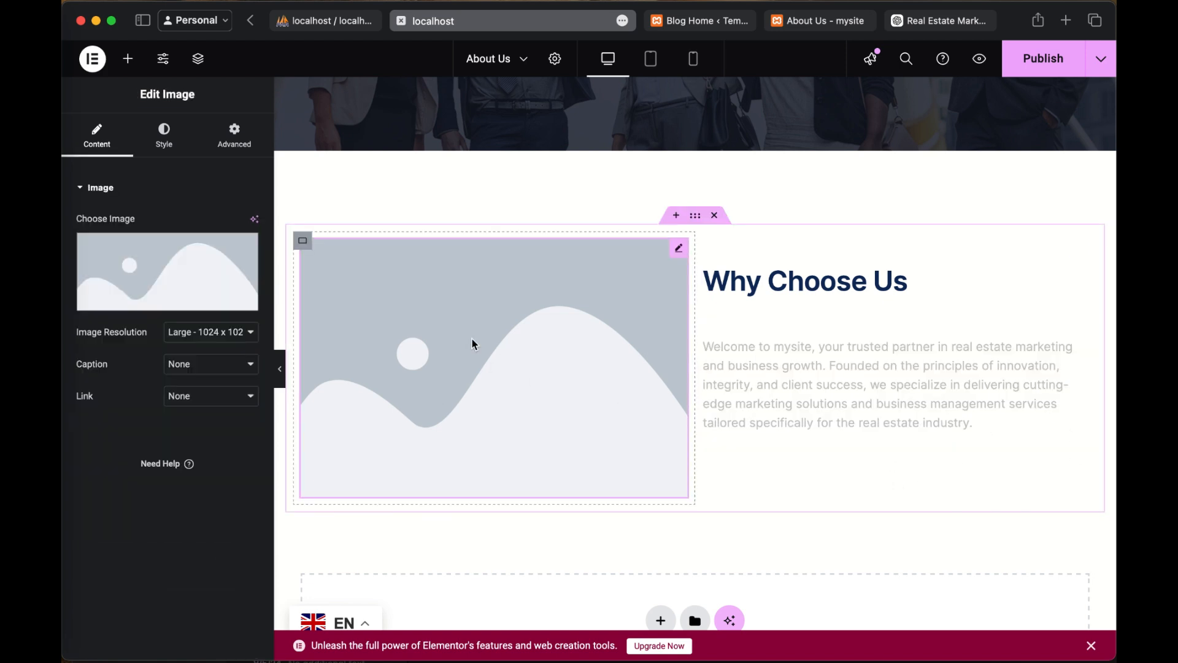
{"action": "left_click", "coordinate": [186, 260]}
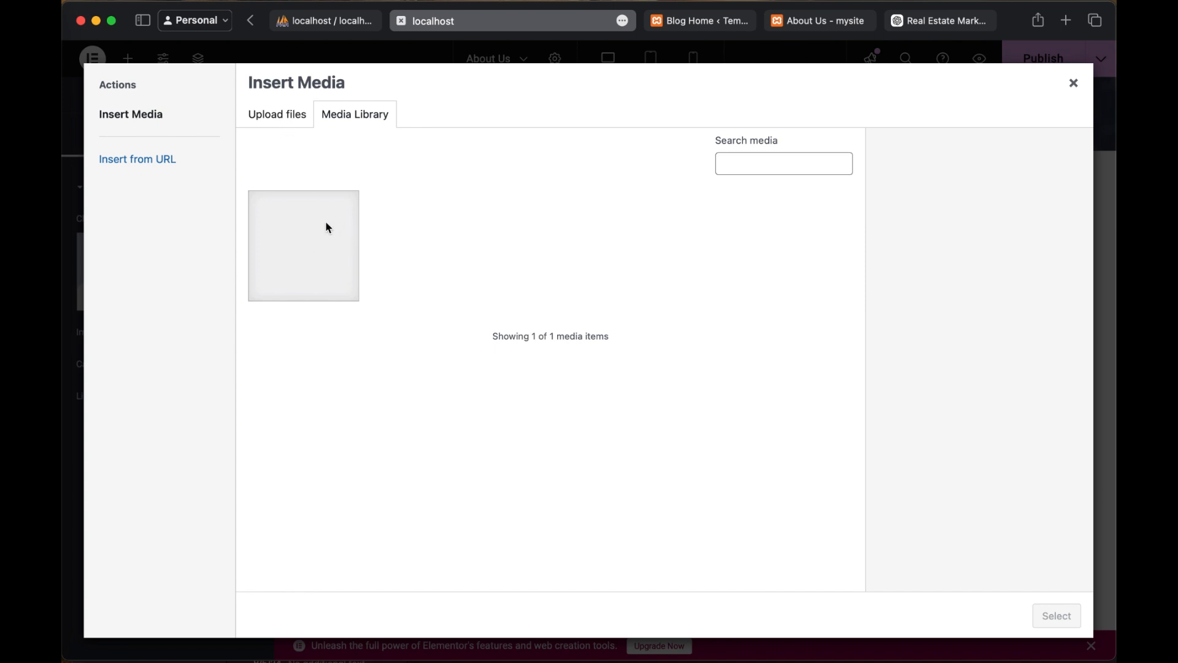
{"action": "left_click", "coordinate": [273, 117]}
{"action": "left_click", "coordinate": [664, 336]}
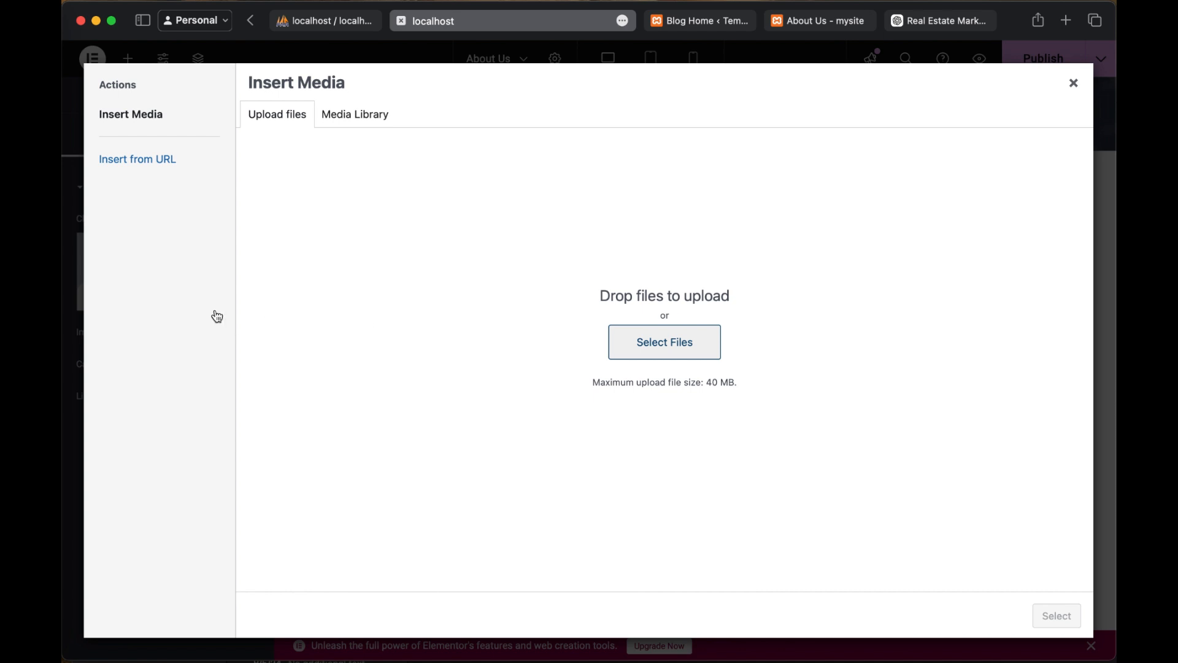
{"action": "scroll", "coordinate": [588, 384], "scroll_direction": "down", "scroll_amount": 5}
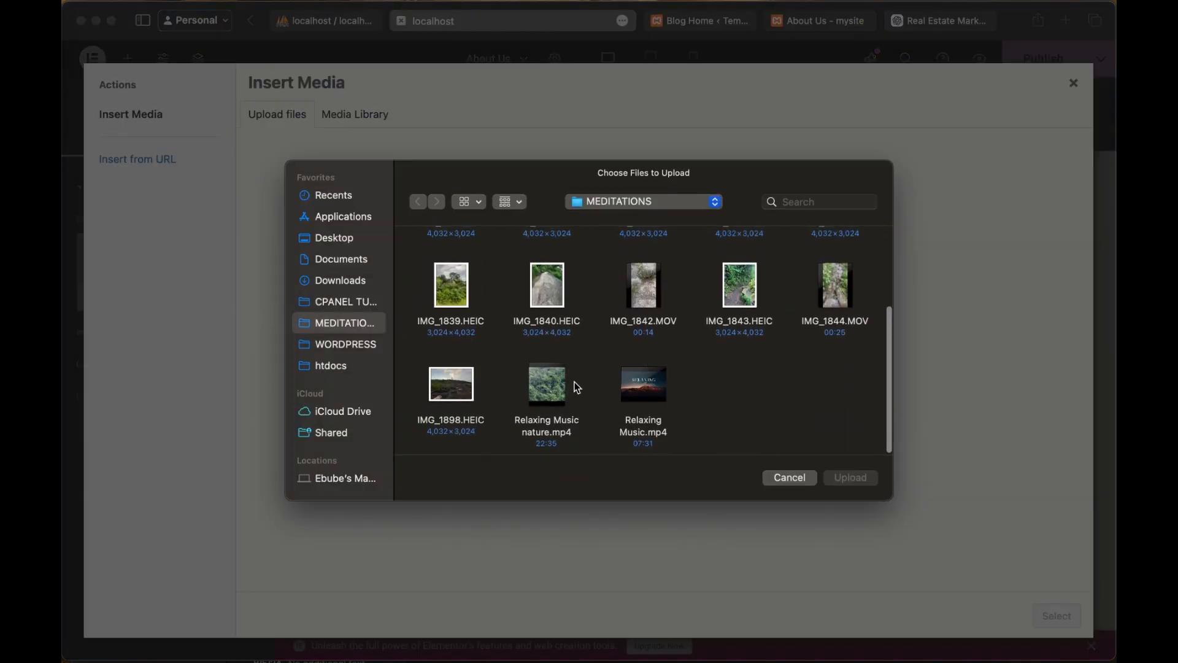
{"action": "scroll", "coordinate": [573, 384], "scroll_direction": "up", "scroll_amount": 3}
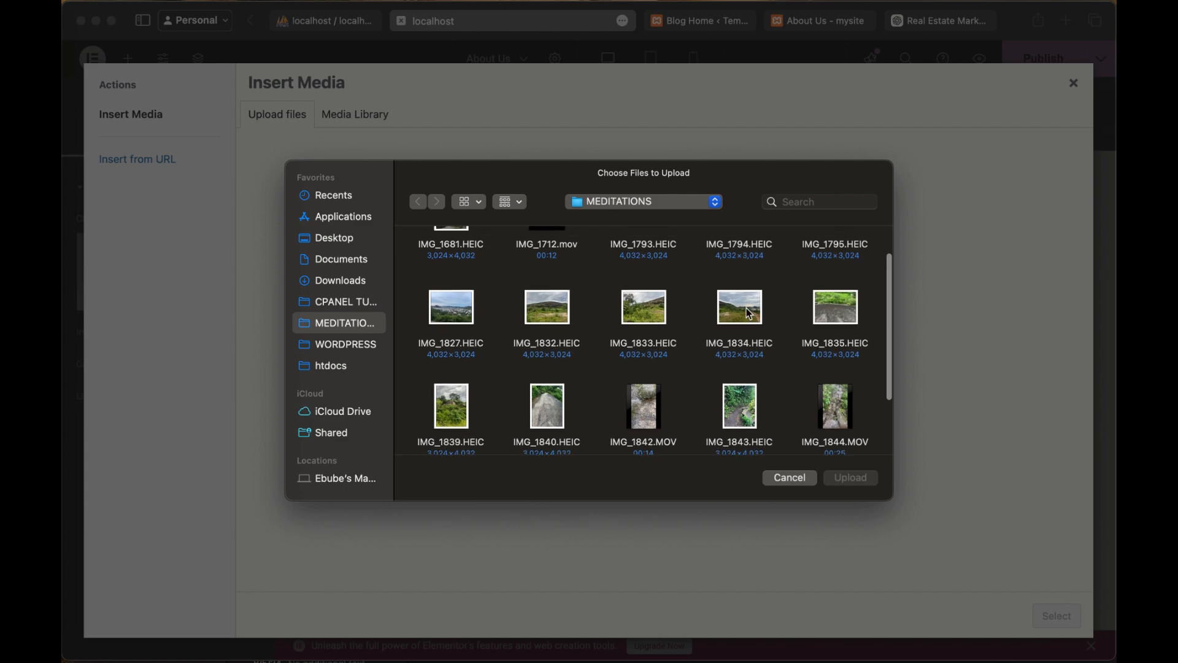
{"action": "left_click", "coordinate": [836, 310]}
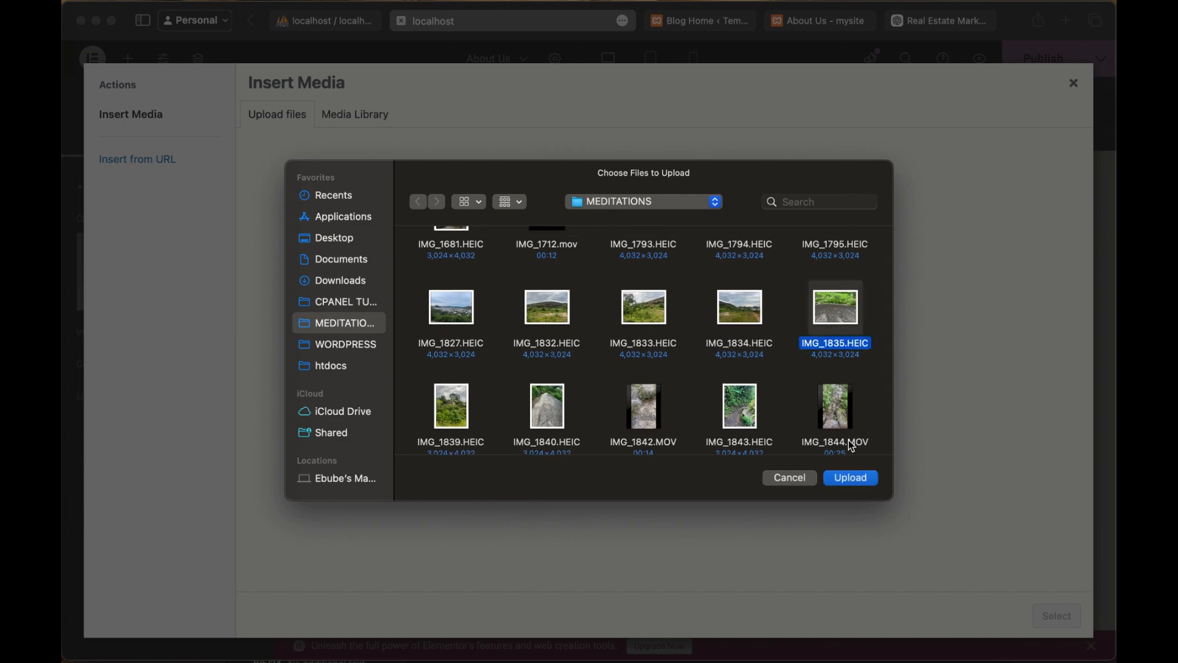
{"action": "left_click", "coordinate": [850, 478]}
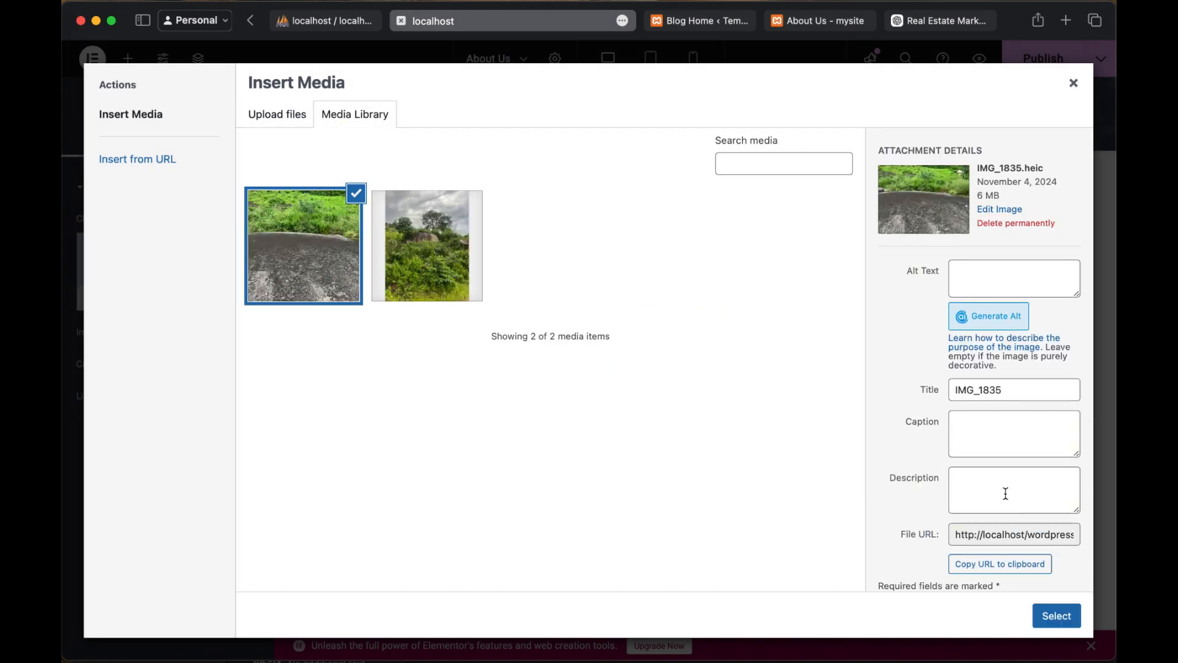
Step: Insert the uploaded IMG_1835 picture into the image widget and check it beside the text
{"action": "scroll", "coordinate": [985, 462], "scroll_direction": "down", "scroll_amount": 2}
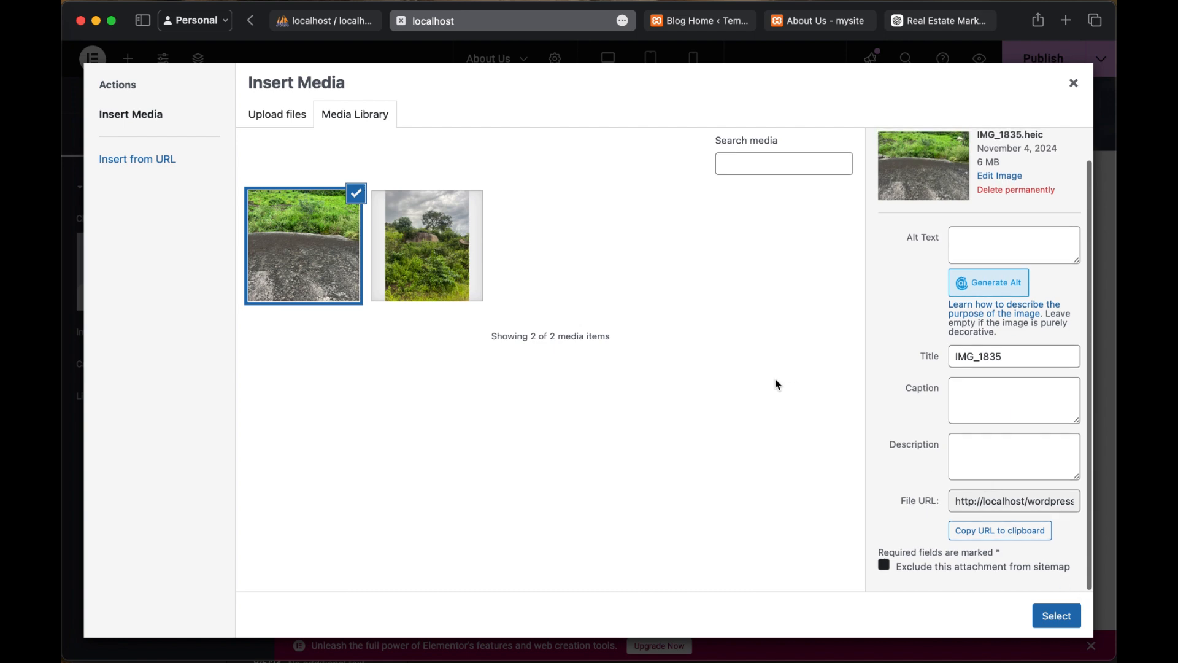
{"action": "left_click", "coordinate": [1056, 615]}
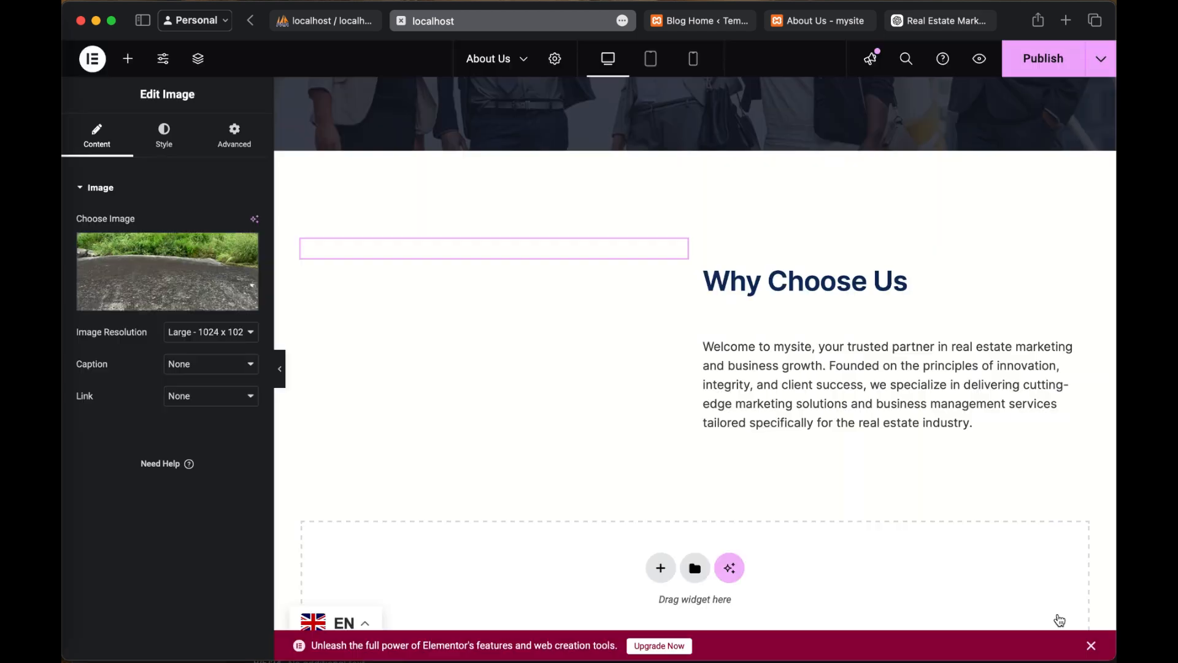
{"action": "scroll", "coordinate": [804, 399], "scroll_direction": "up", "scroll_amount": 1}
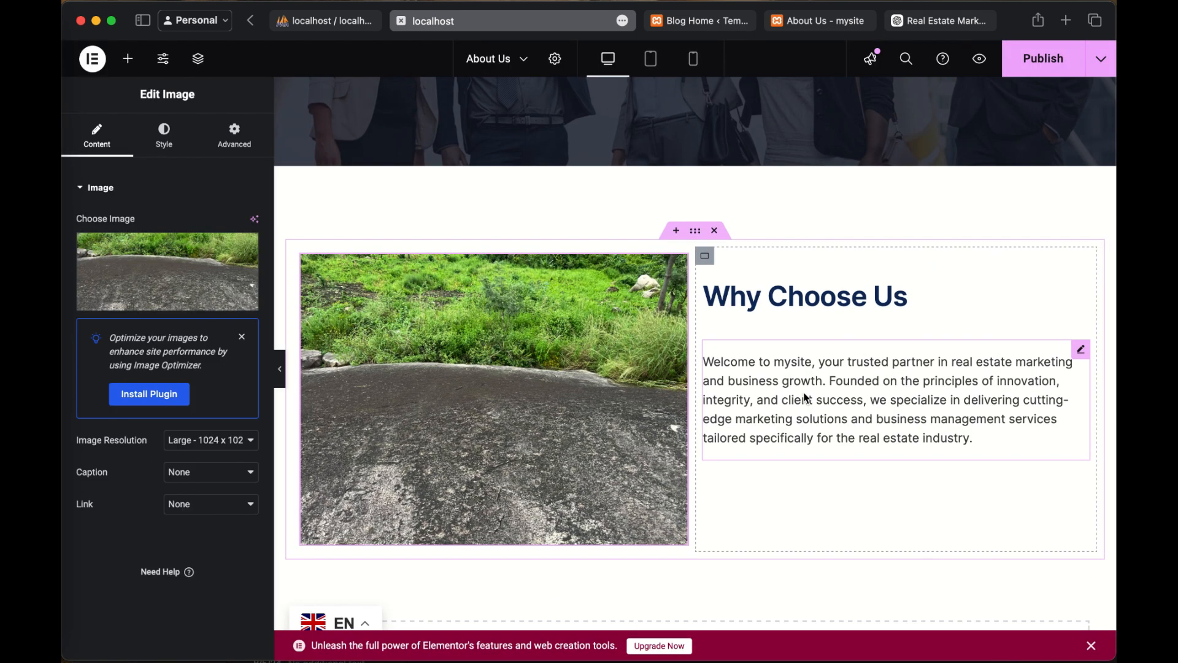
{"action": "scroll", "coordinate": [722, 461], "scroll_direction": "down", "scroll_amount": 1}
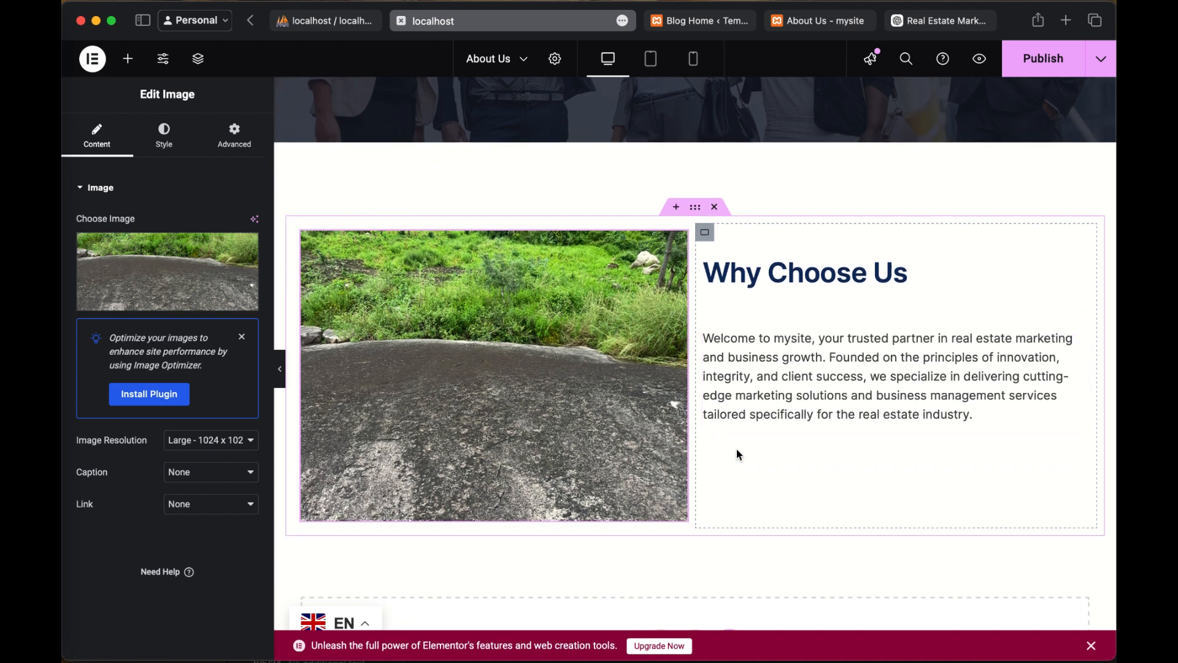
{"action": "left_click", "coordinate": [941, 378]}
{"action": "left_click", "coordinate": [999, 428]}
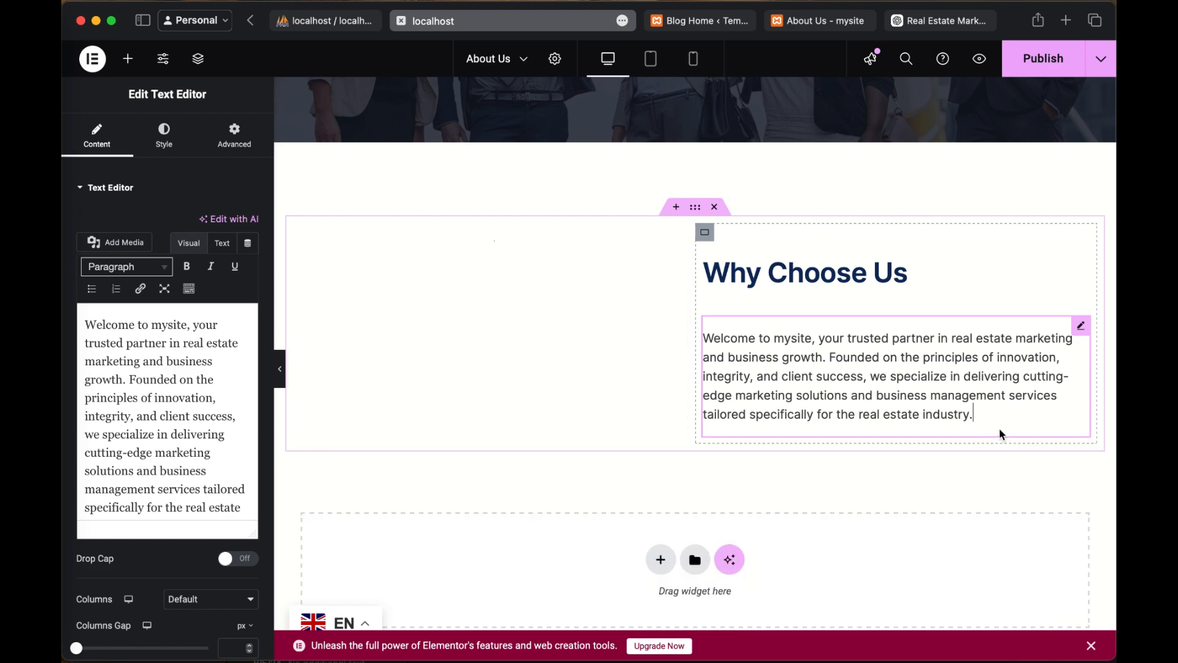
{"action": "left_click", "coordinate": [481, 301]}
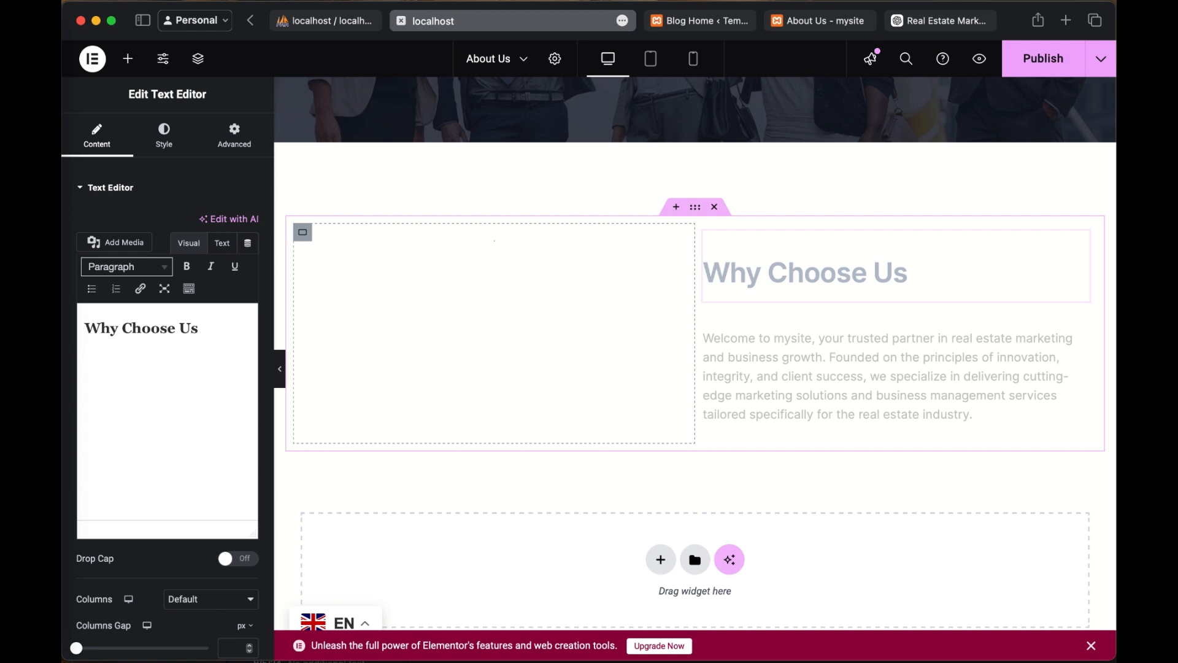
Step: Set the placeholder image beside "Why Choose Us" to IMG_1835 from the media library
{"action": "left_click", "coordinate": [580, 337]}
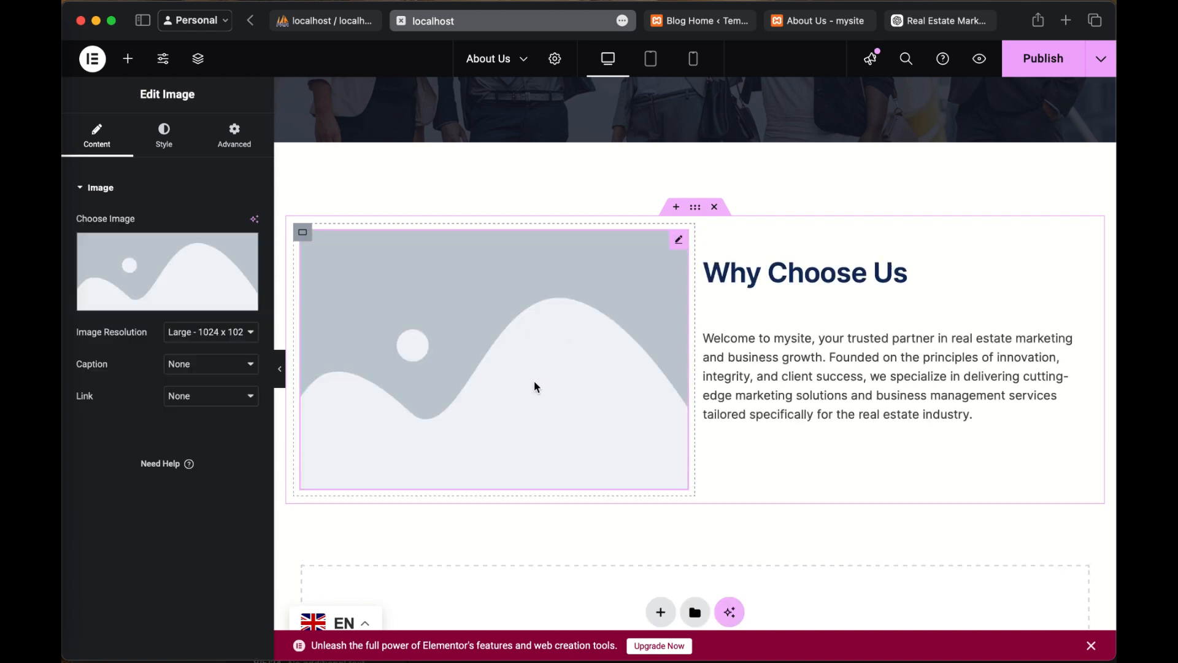
{"action": "left_click", "coordinate": [151, 286]}
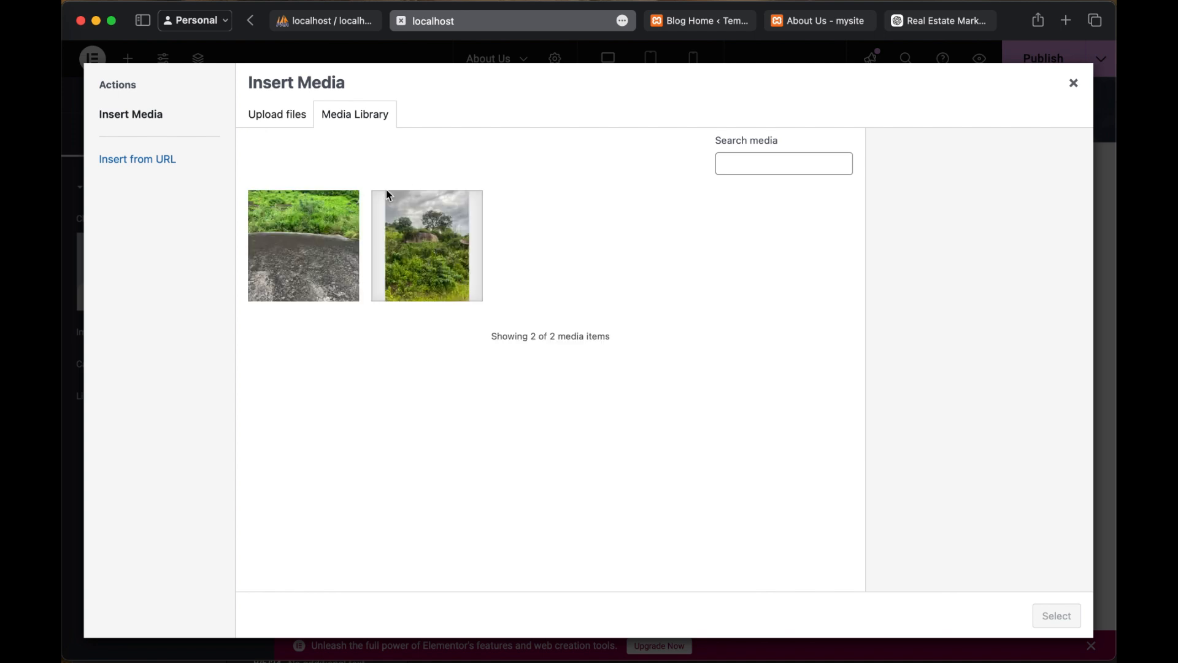
{"action": "left_click", "coordinate": [314, 249]}
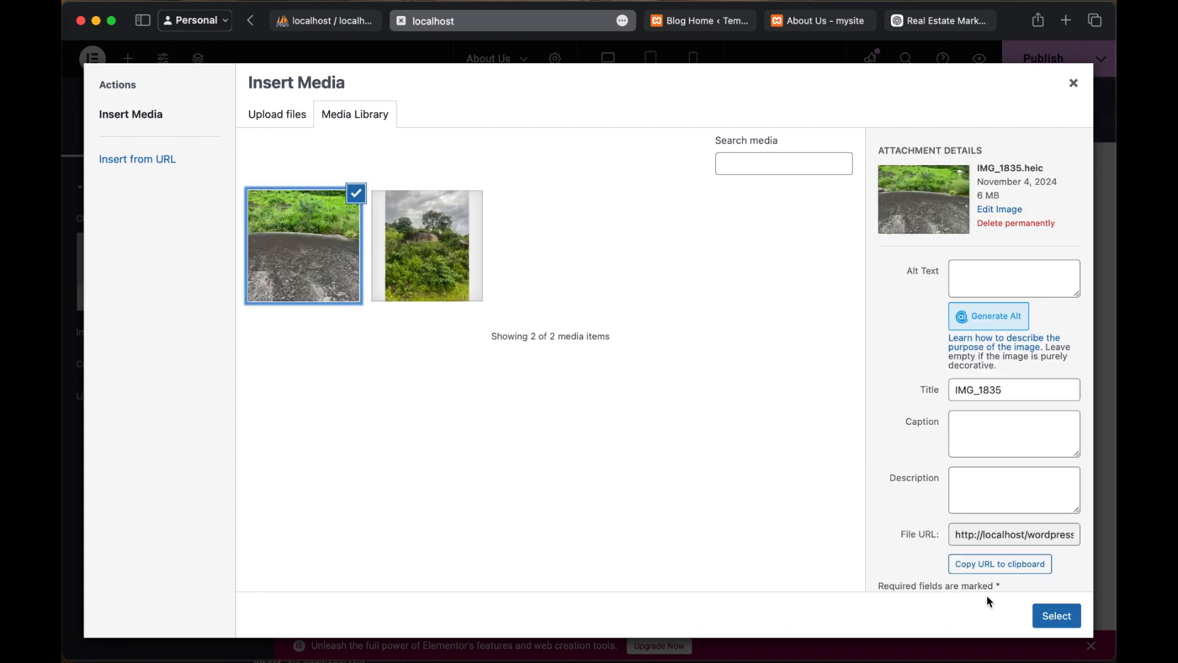
{"action": "left_click", "coordinate": [1049, 617]}
{"action": "scroll", "coordinate": [884, 469], "scroll_direction": "down", "scroll_amount": 1}
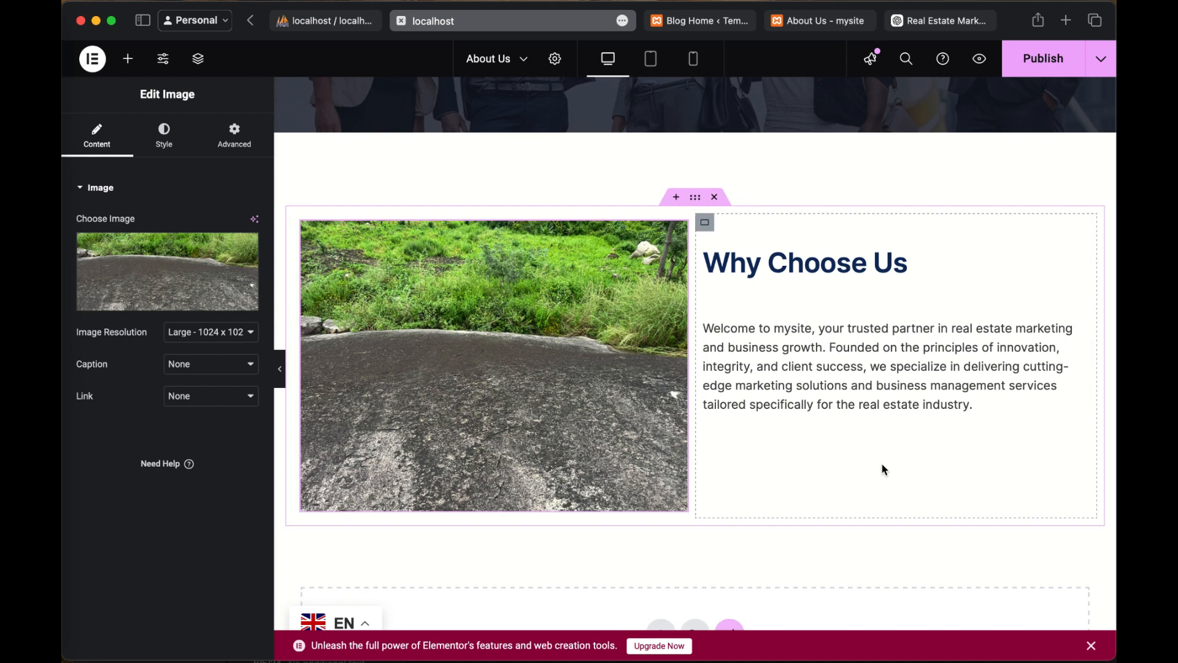
Step: Publish the About Us page and review its layout from the header to the "Why Choose Us" section
{"action": "left_click", "coordinate": [1035, 65]}
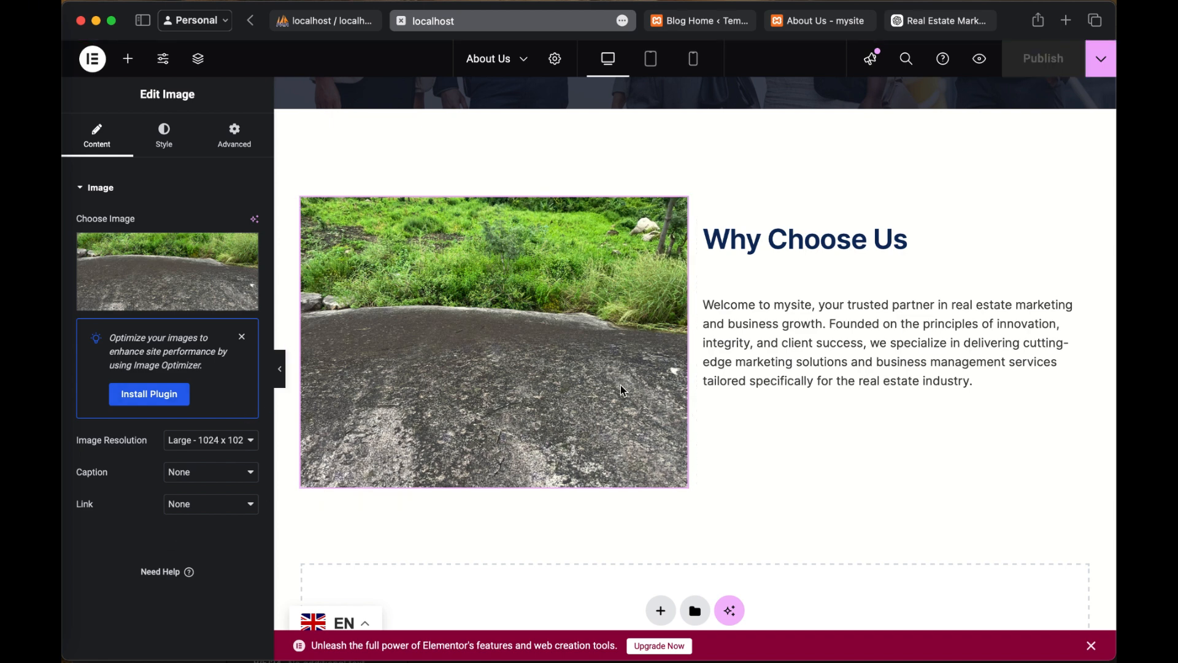
{"action": "scroll", "coordinate": [857, 300], "scroll_direction": "up", "scroll_amount": 5}
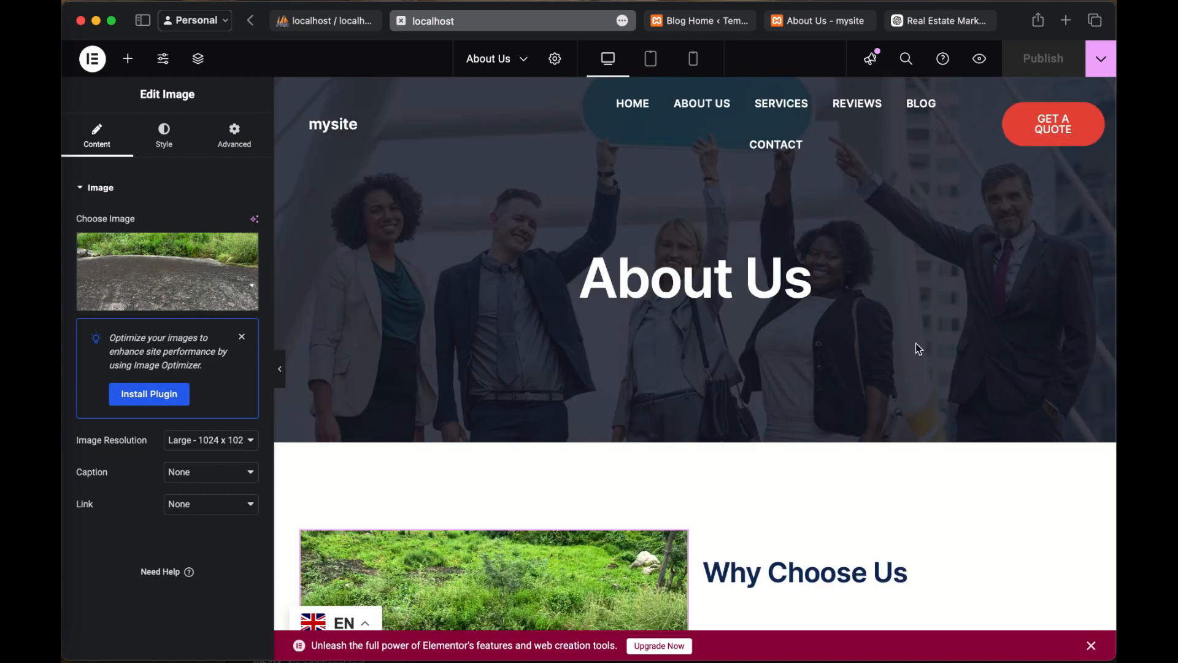
{"action": "scroll", "coordinate": [919, 347], "scroll_direction": "down", "scroll_amount": 5}
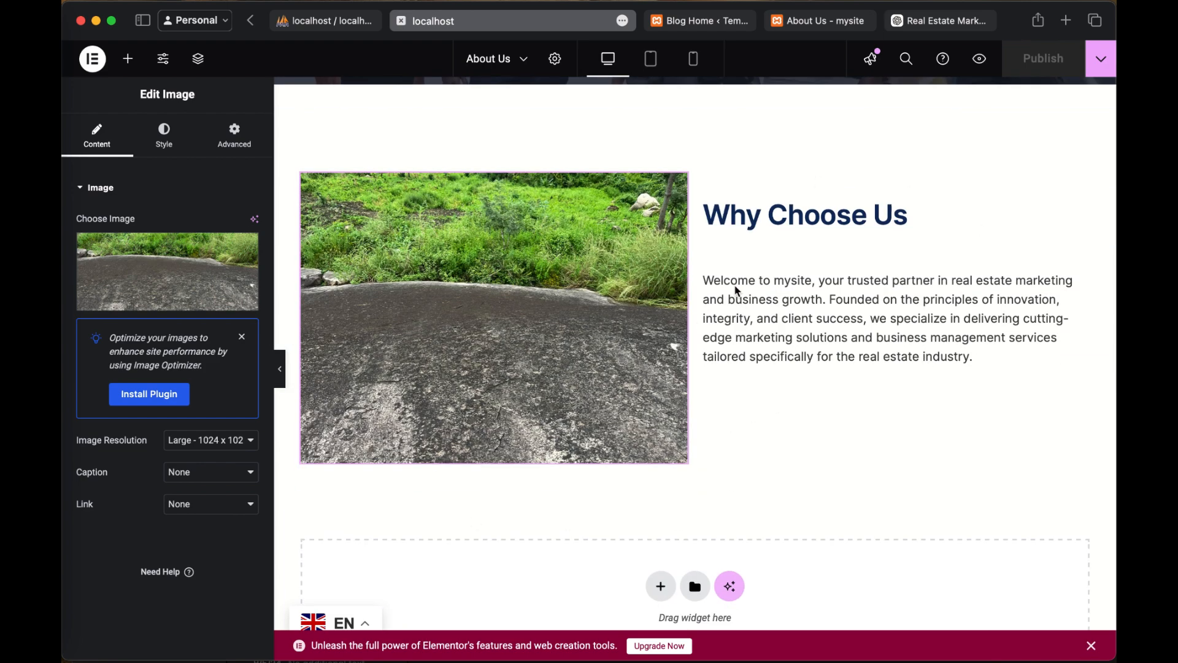
{"action": "scroll", "coordinate": [860, 419], "scroll_direction": "down", "scroll_amount": 1}
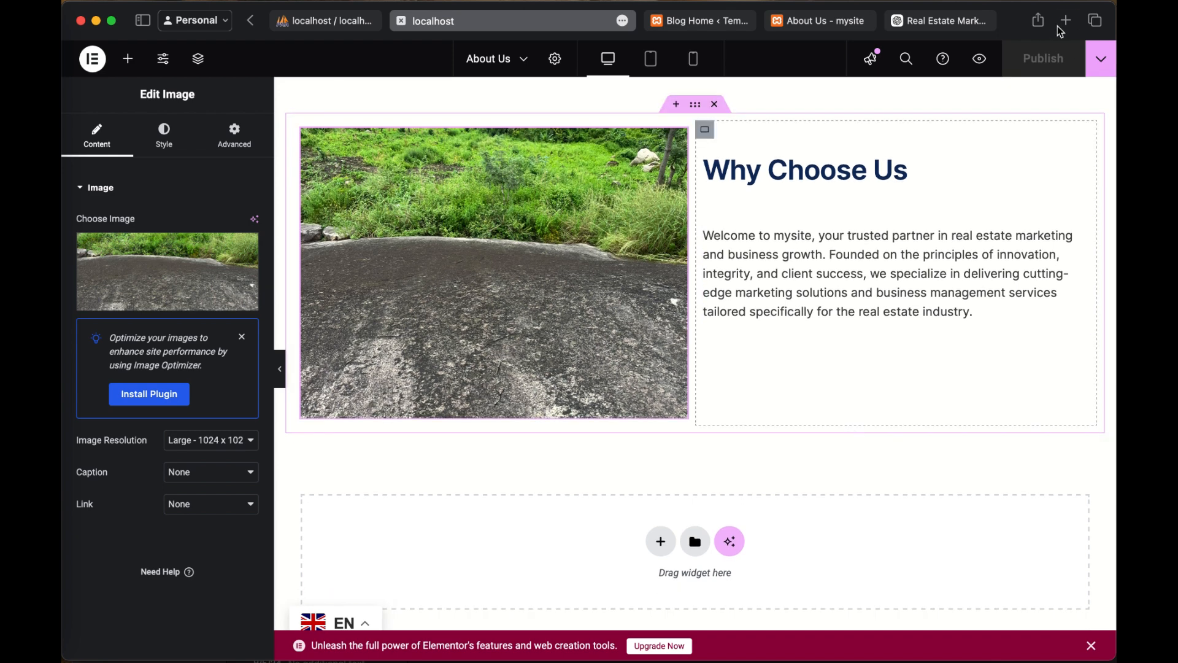
Step: Open dribbble.com in a new browser tab and browse the popular design shots
{"action": "key", "text": "super+t"}
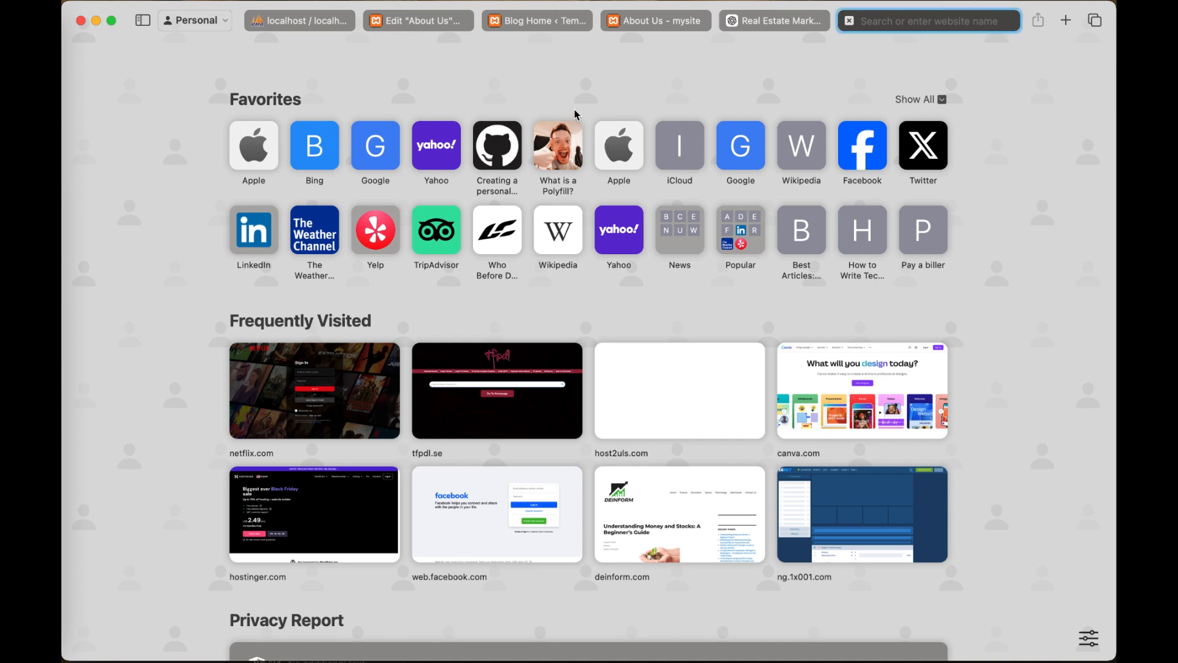
{"action": "type", "text": "dr"}
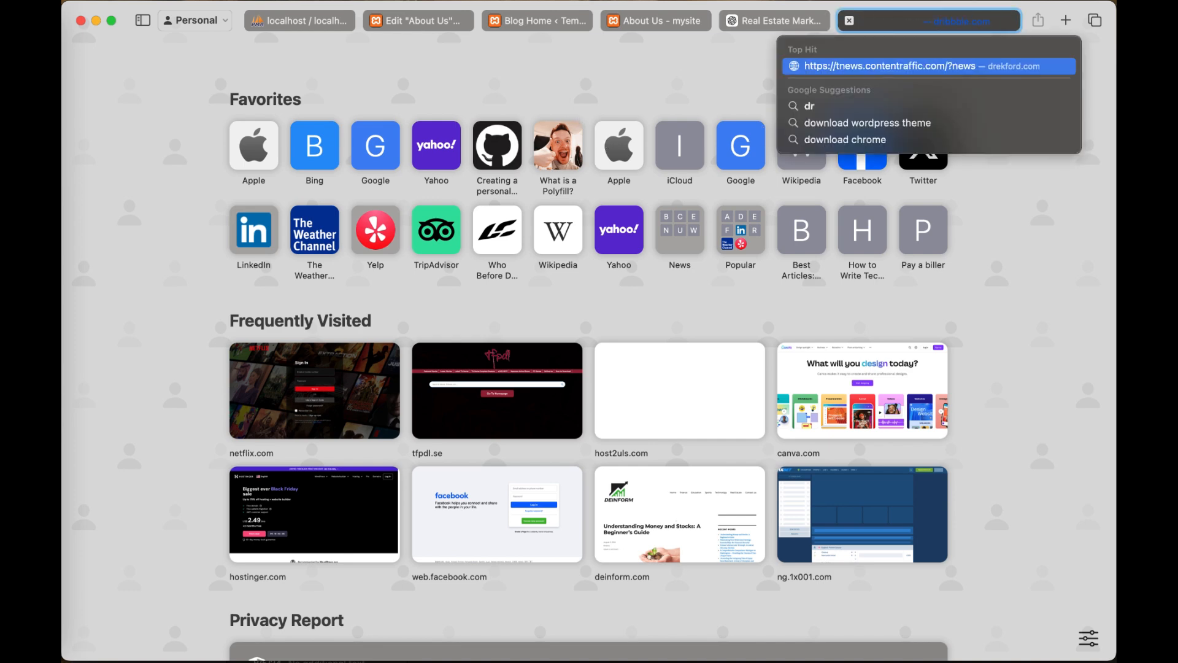
{"action": "type", "text": "ibll"}
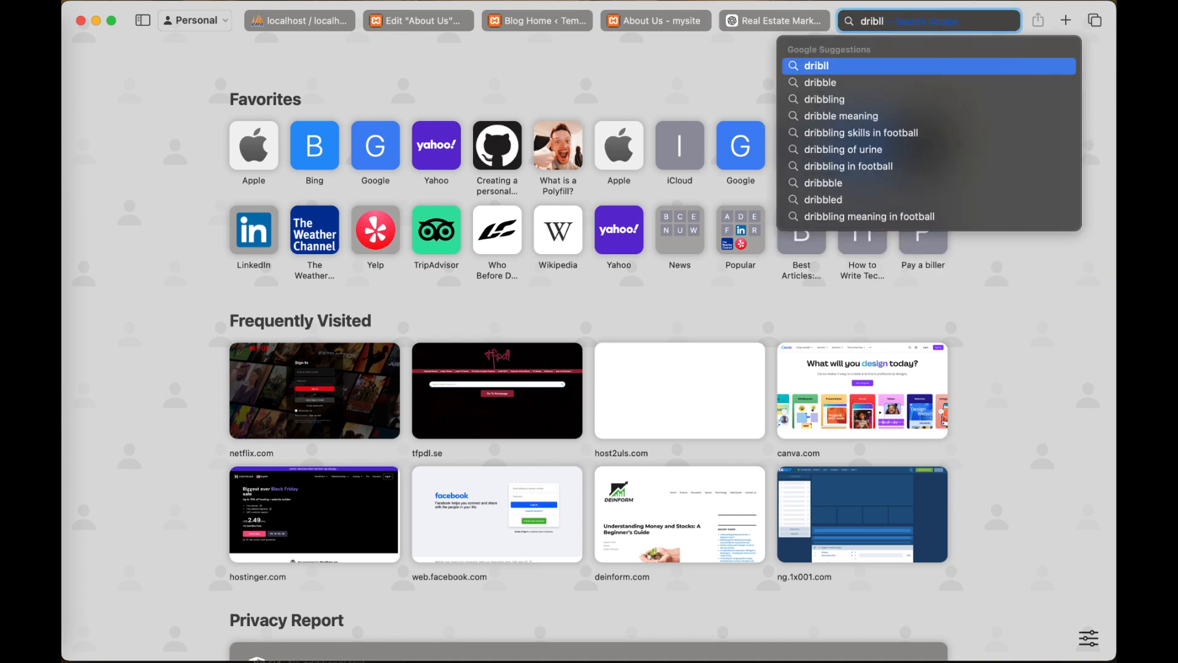
{"action": "key", "text": "BackSpace"}
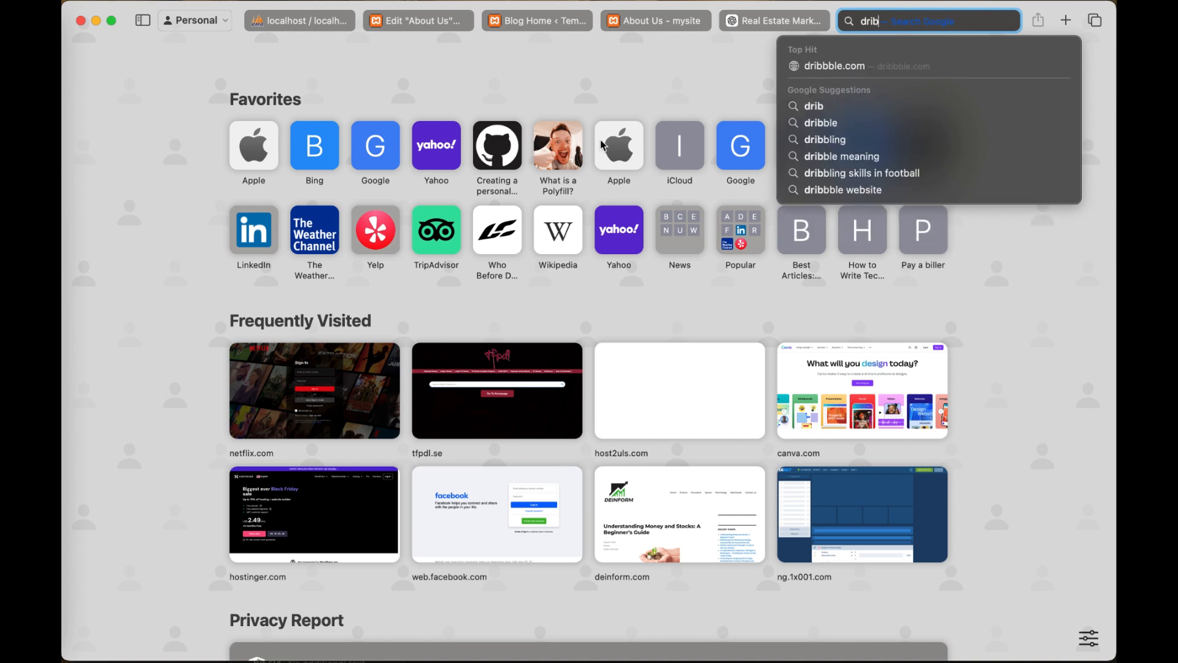
{"action": "left_click", "coordinate": [876, 67]}
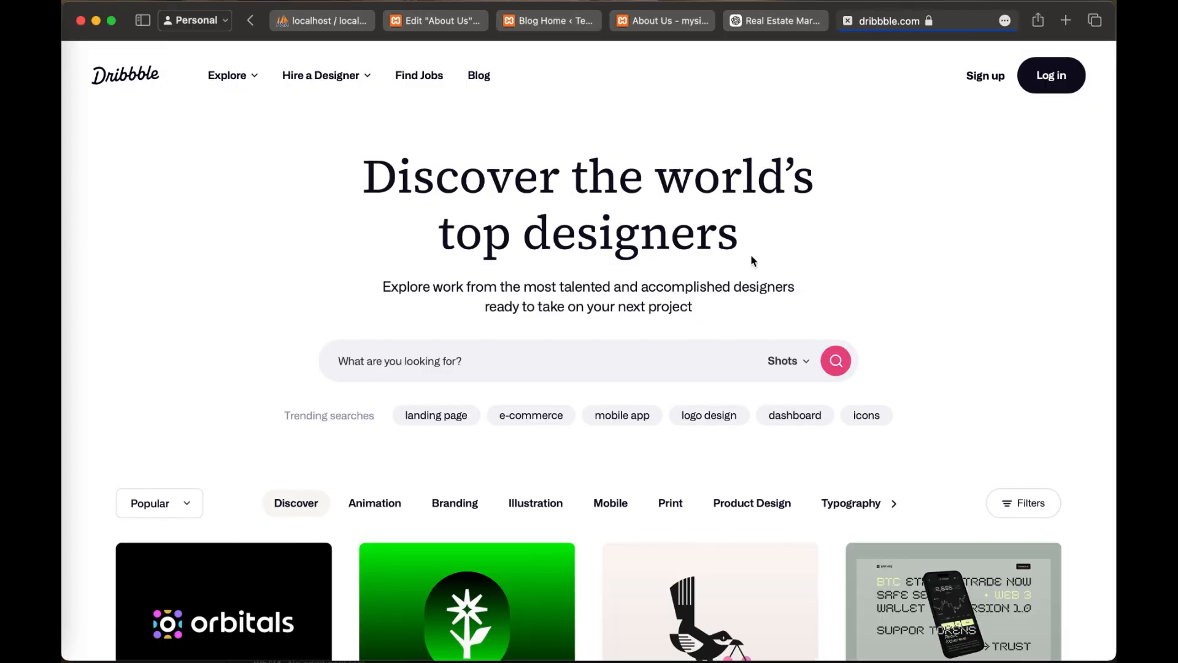
{"action": "scroll", "coordinate": [746, 263], "scroll_direction": "down", "scroll_amount": 1}
{"action": "scroll", "coordinate": [744, 265], "scroll_direction": "down", "scroll_amount": 4}
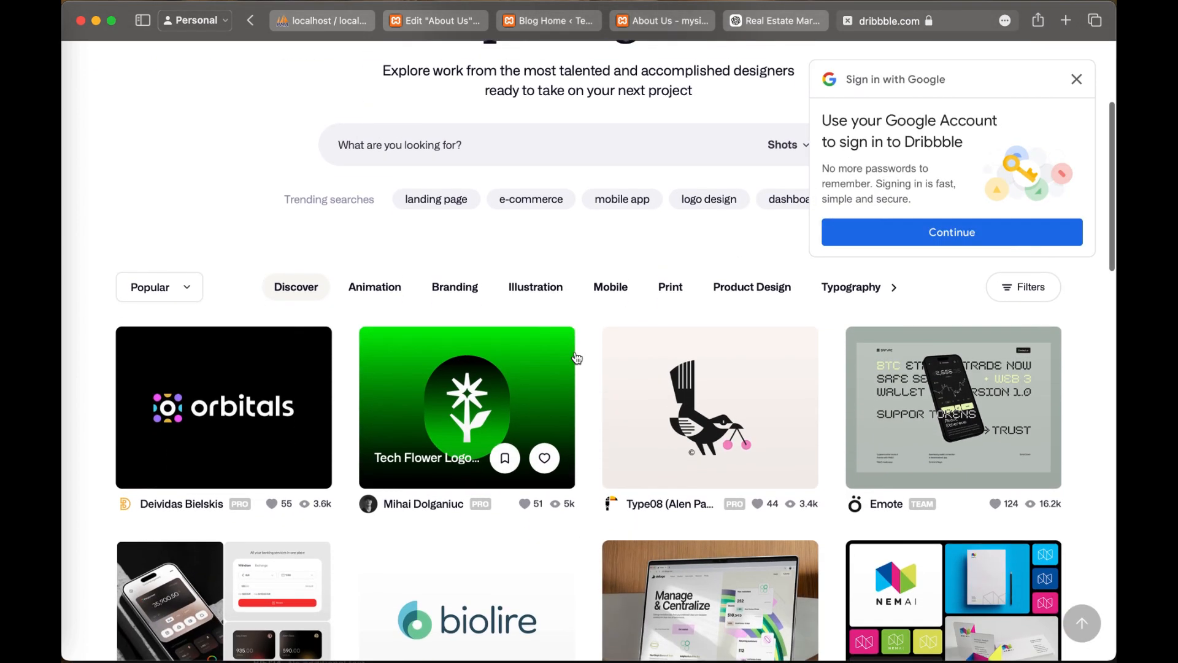
Step: Look through the popular shots on Dribbble and open the trending search for "landing page"
{"action": "scroll", "coordinate": [574, 356], "scroll_direction": "up", "scroll_amount": 1}
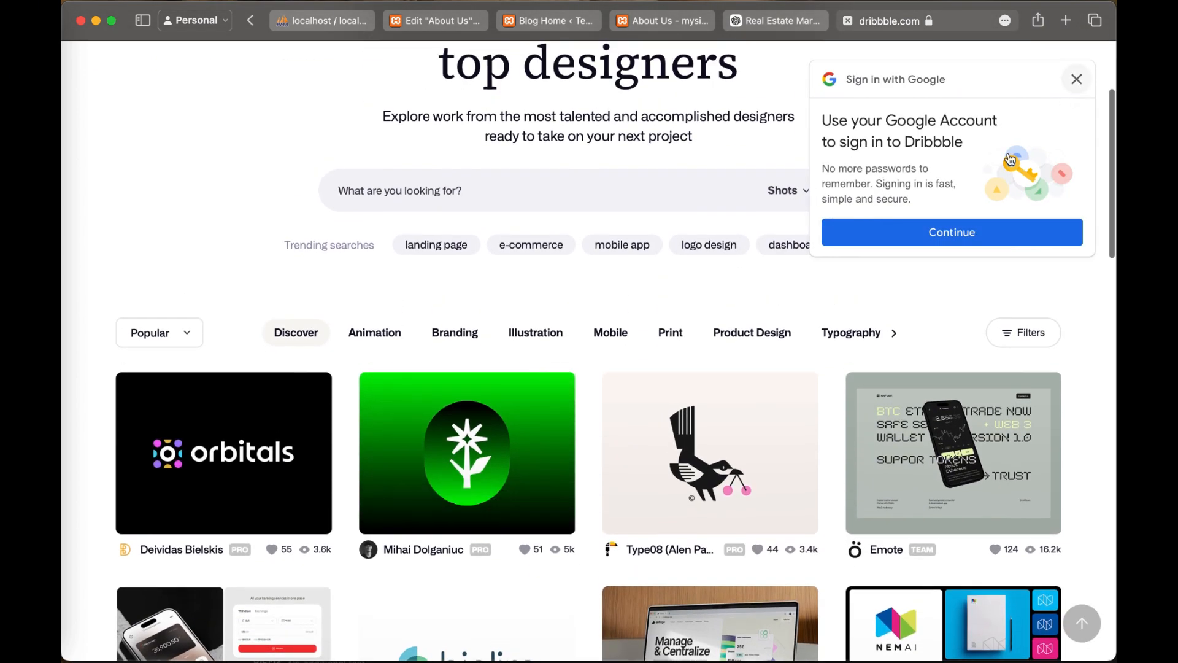
{"action": "scroll", "coordinate": [895, 344], "scroll_direction": "down", "scroll_amount": 7}
{"action": "scroll", "coordinate": [894, 340], "scroll_direction": "up", "scroll_amount": 3}
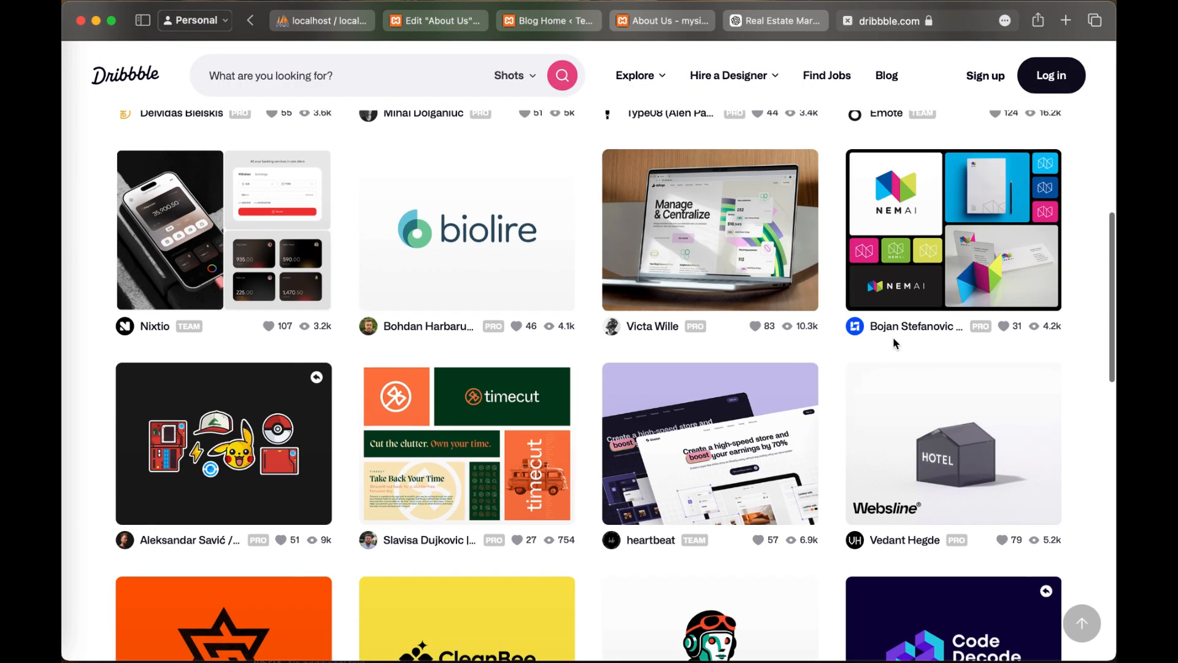
{"action": "scroll", "coordinate": [894, 341], "scroll_direction": "up", "scroll_amount": 4}
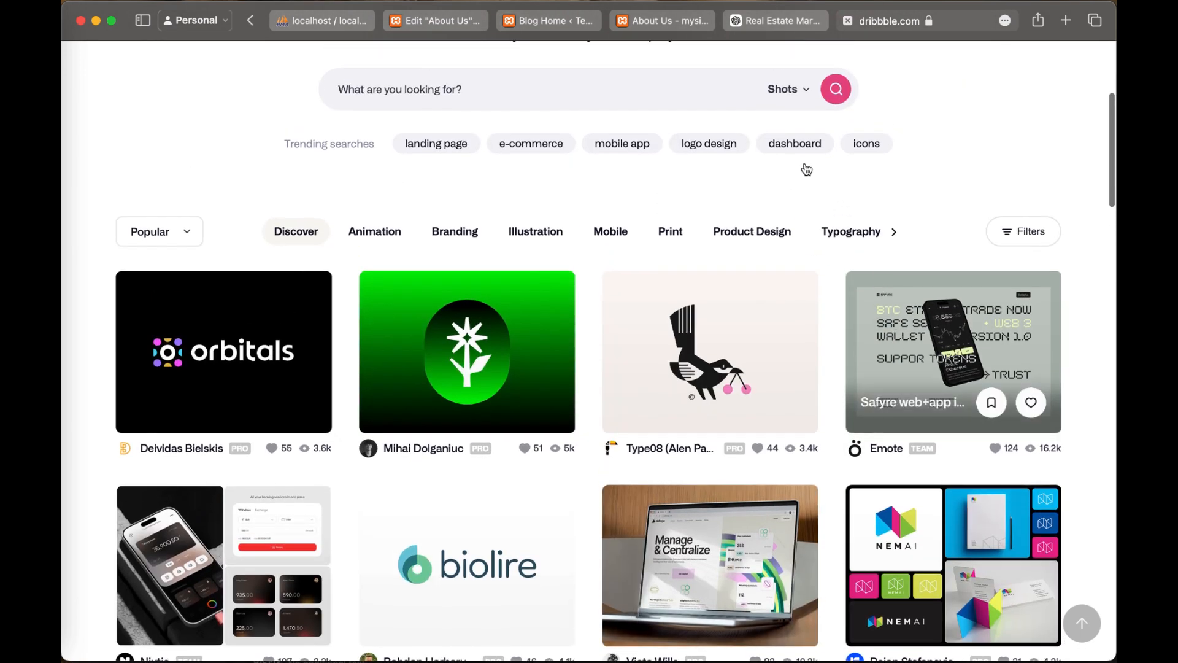
{"action": "scroll", "coordinate": [801, 167], "scroll_direction": "up", "scroll_amount": 3}
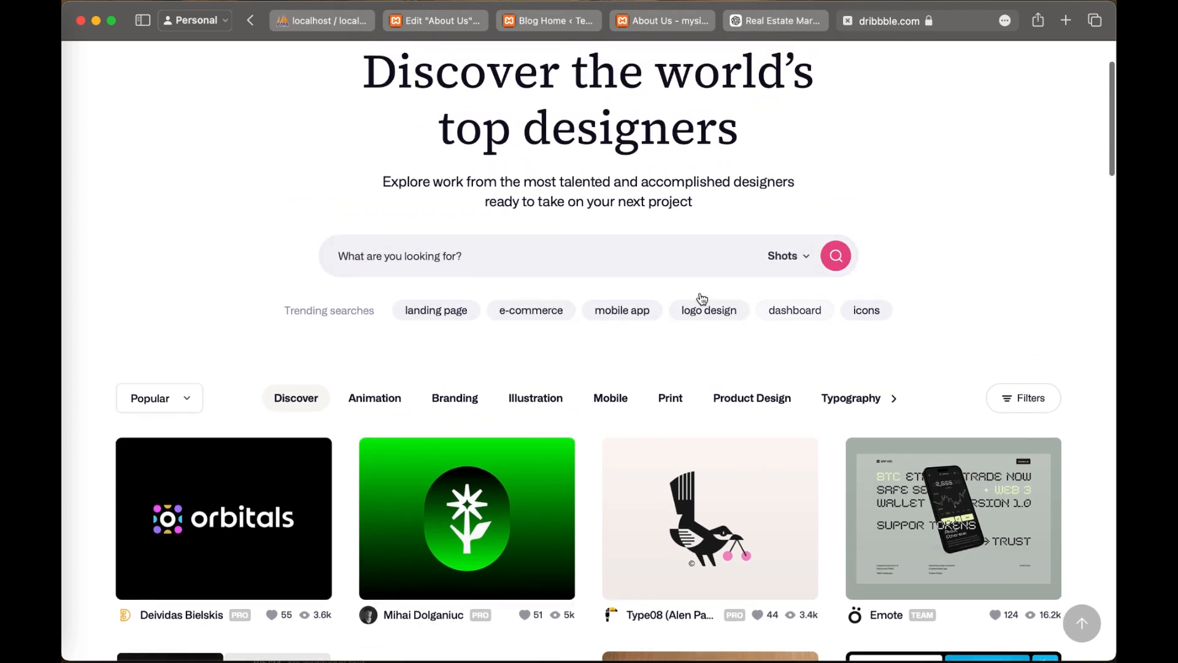
{"action": "left_click", "coordinate": [444, 312]}
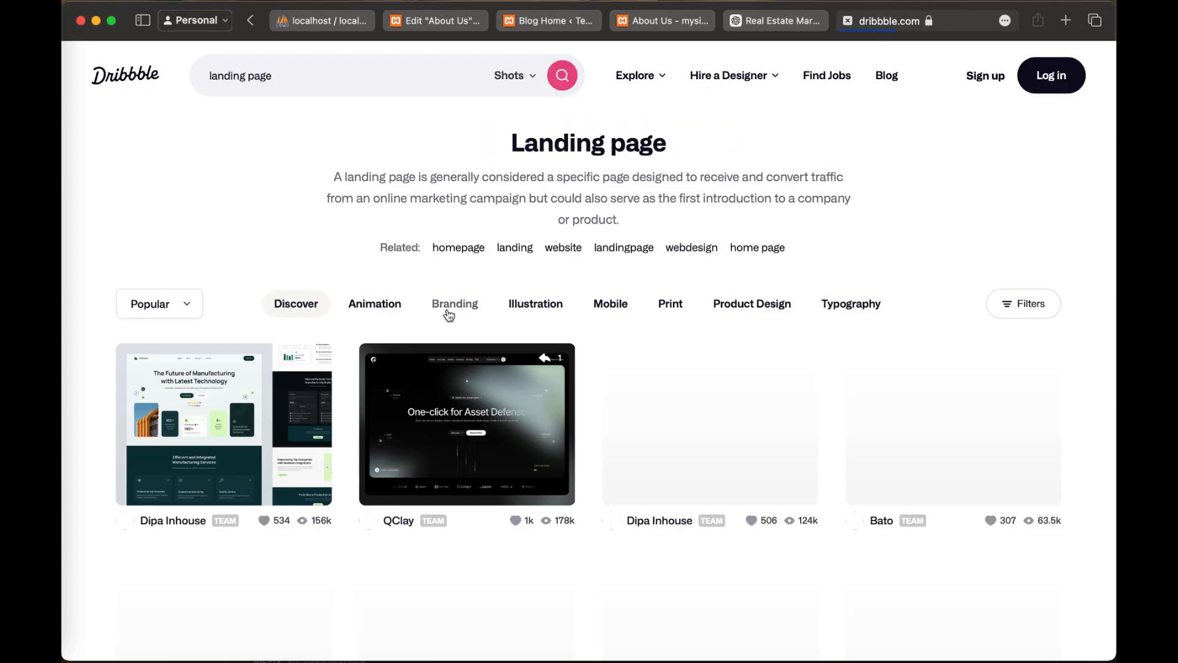
Step: Browse the popular landing page shots for design inspiration
{"action": "scroll", "coordinate": [537, 373], "scroll_direction": "down", "scroll_amount": 3}
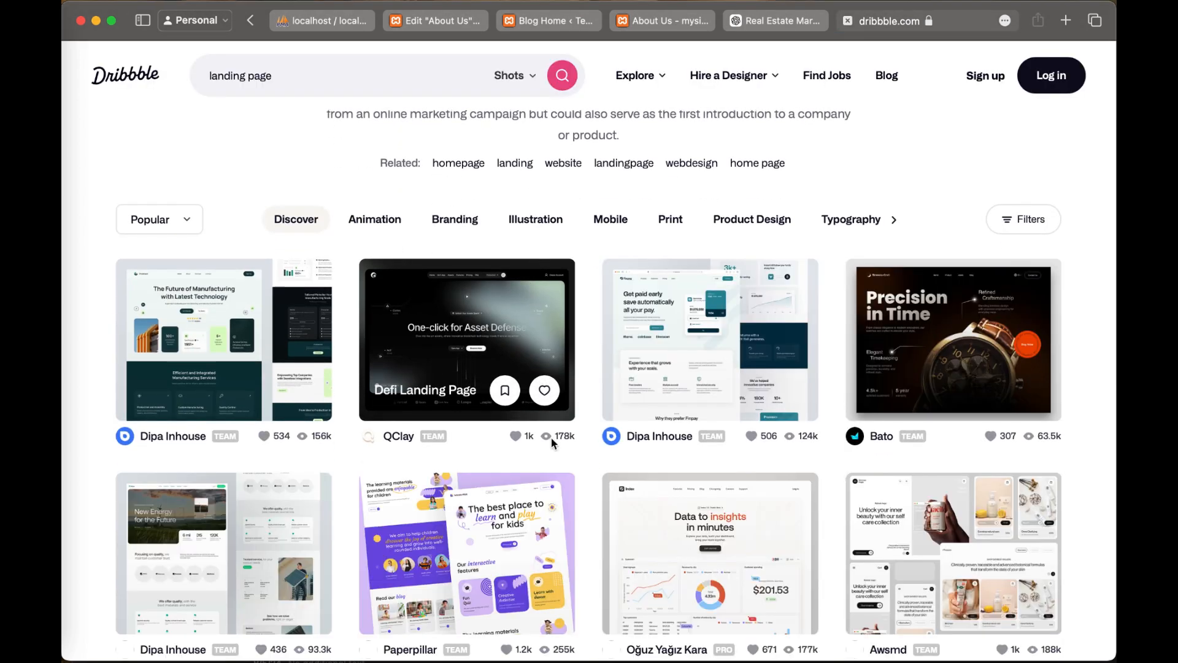
{"action": "scroll", "coordinate": [551, 437], "scroll_direction": "down", "scroll_amount": 3}
{"action": "scroll", "coordinate": [551, 442], "scroll_direction": "down", "scroll_amount": 5}
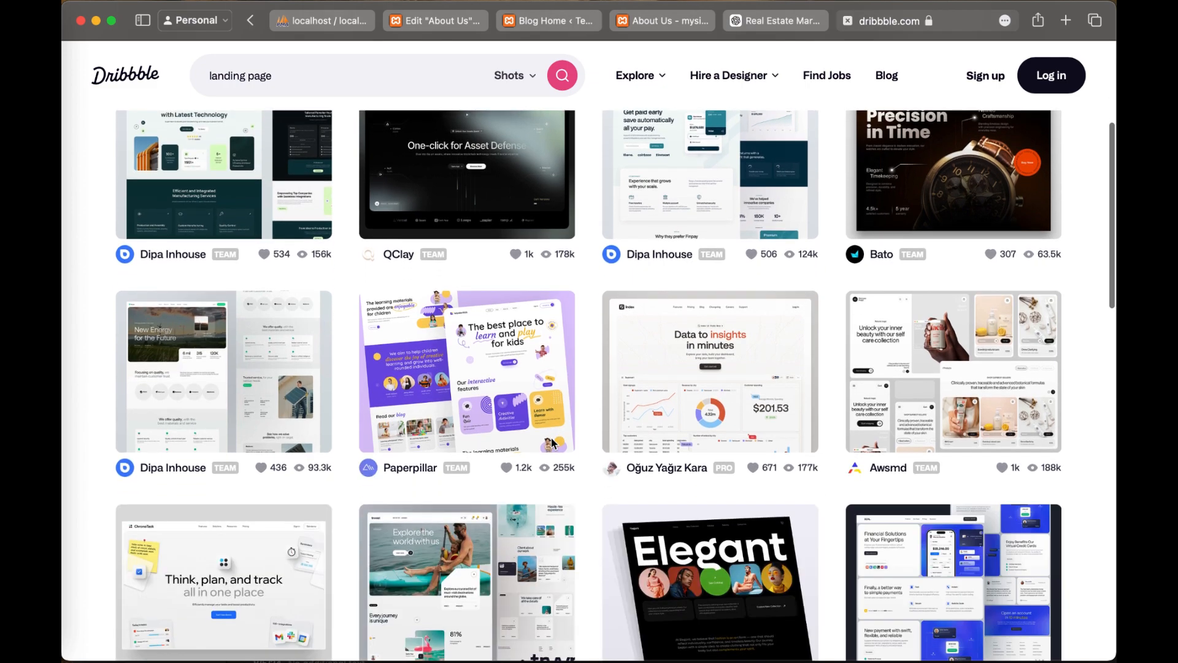
{"action": "scroll", "coordinate": [552, 441], "scroll_direction": "down", "scroll_amount": 5}
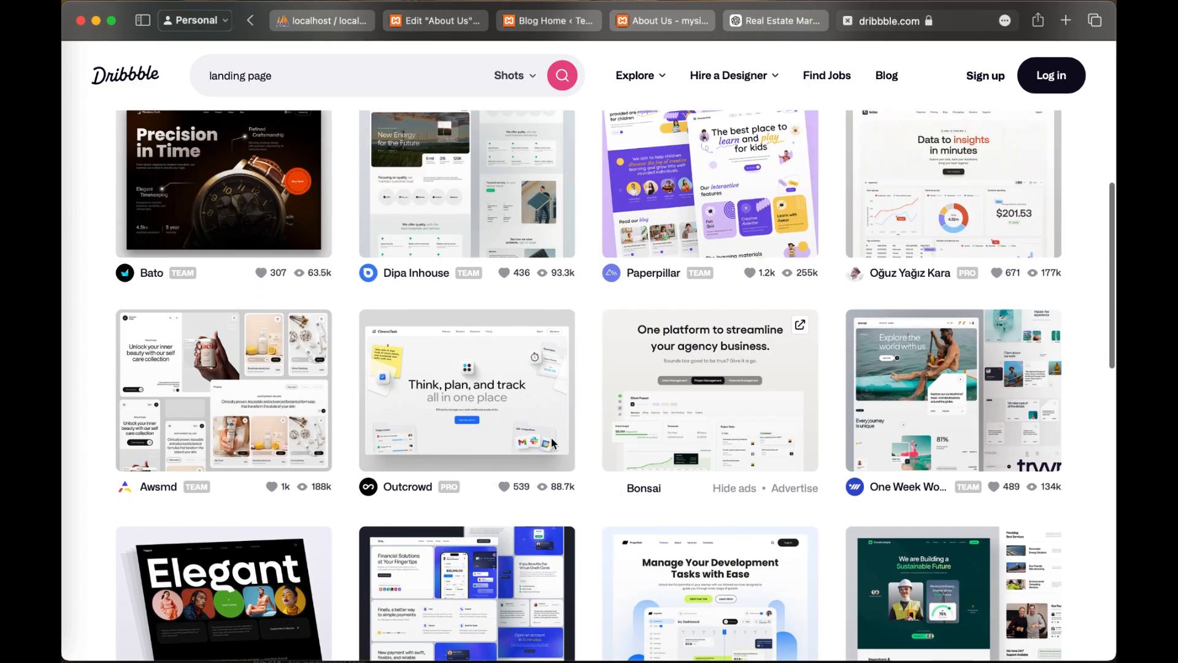
{"action": "scroll", "coordinate": [551, 436], "scroll_direction": "down", "scroll_amount": 2}
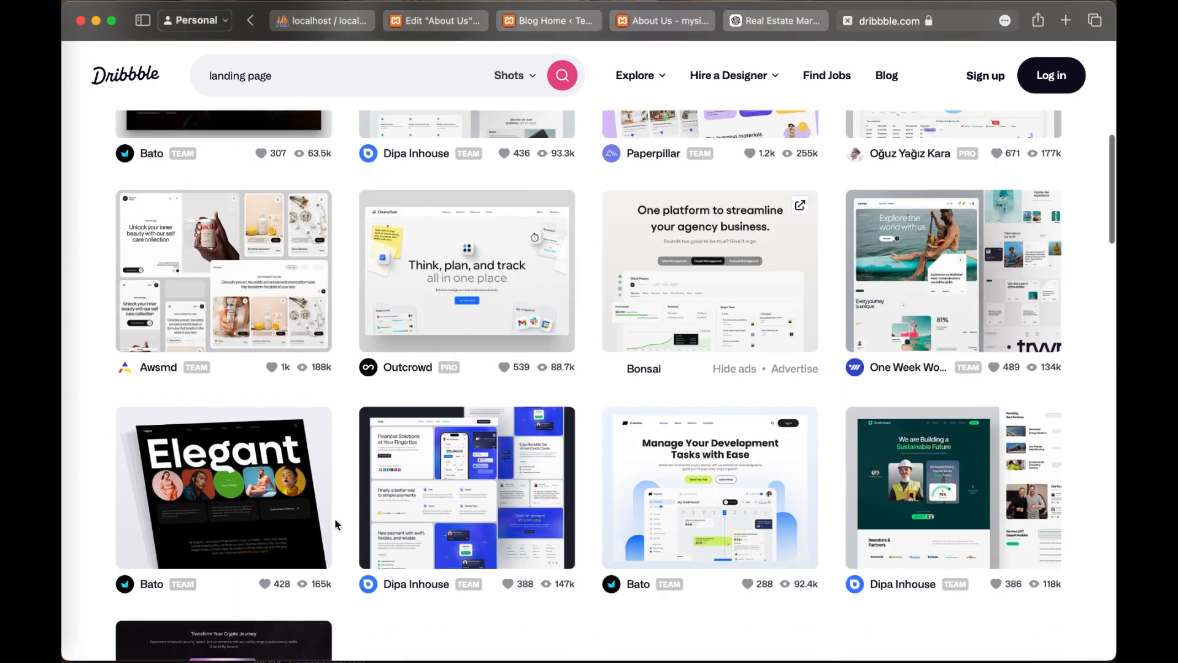
{"action": "scroll", "coordinate": [344, 515], "scroll_direction": "down", "scroll_amount": 6}
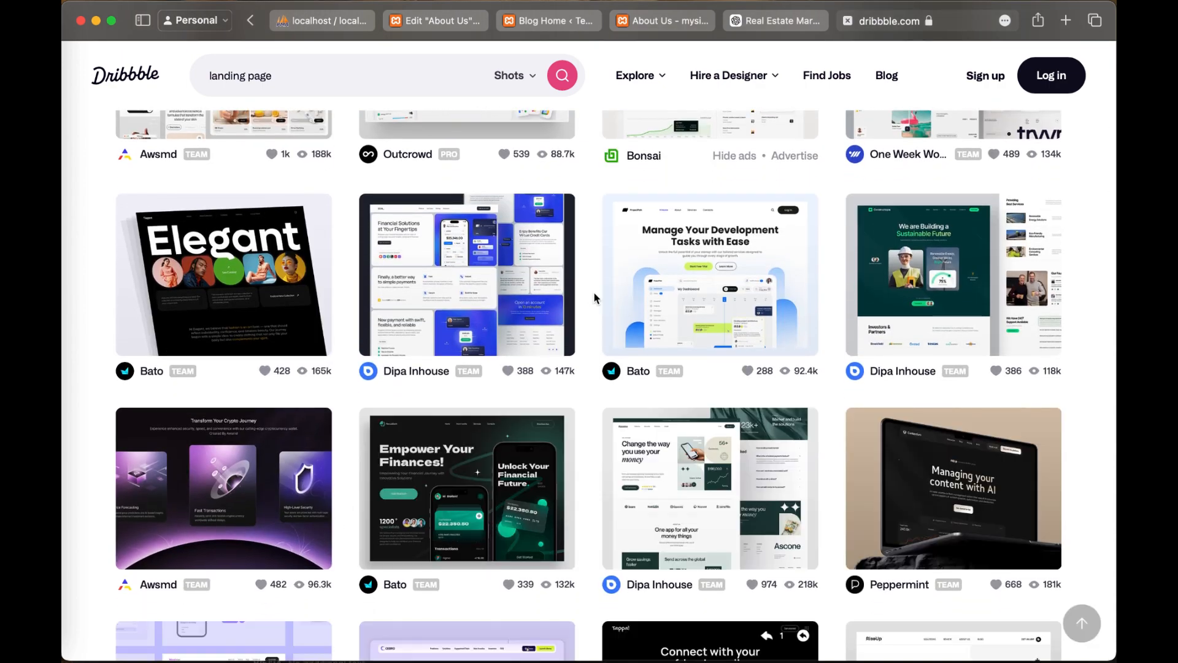
{"action": "scroll", "coordinate": [594, 298], "scroll_direction": "down", "scroll_amount": 10}
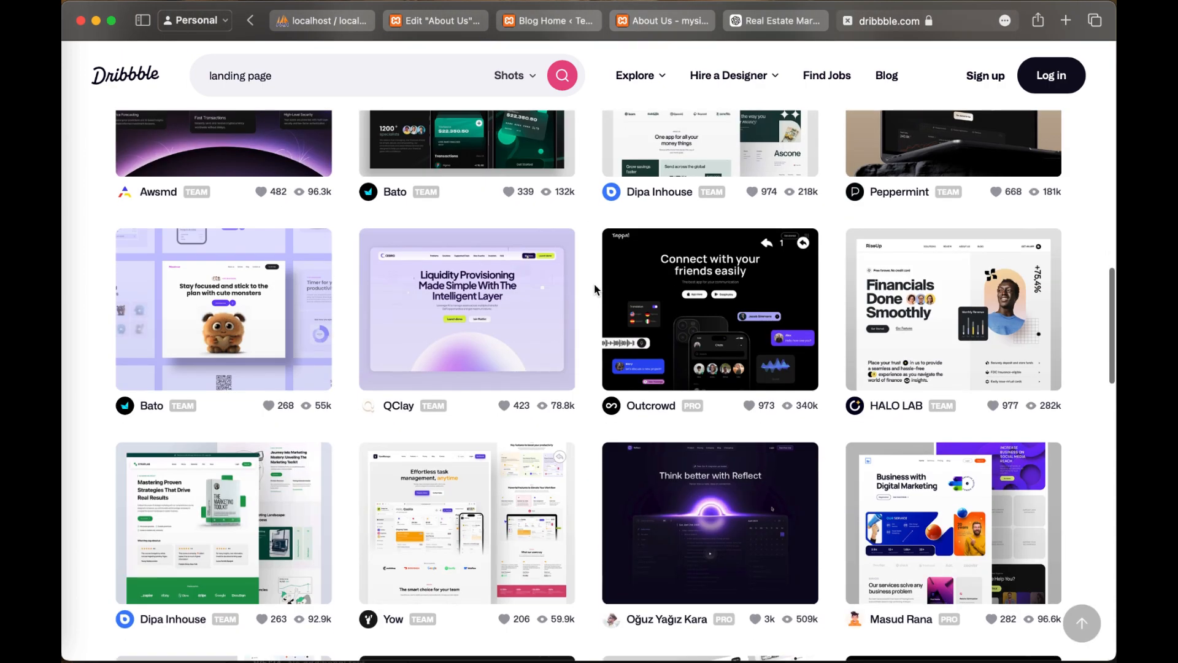
{"action": "scroll", "coordinate": [594, 290], "scroll_direction": "up", "scroll_amount": 1}
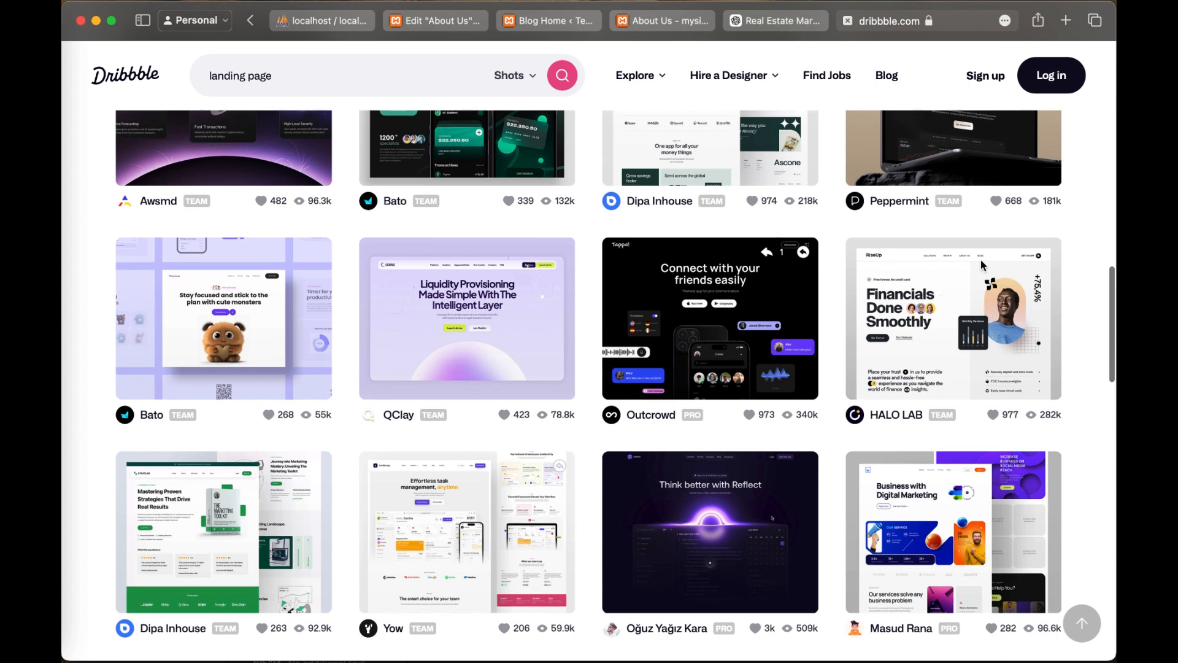
Step: Open the "Landing Page for Fintech Company" shot and examine its header, hero section and feature list
{"action": "mouse_move", "coordinate": [957, 302]}
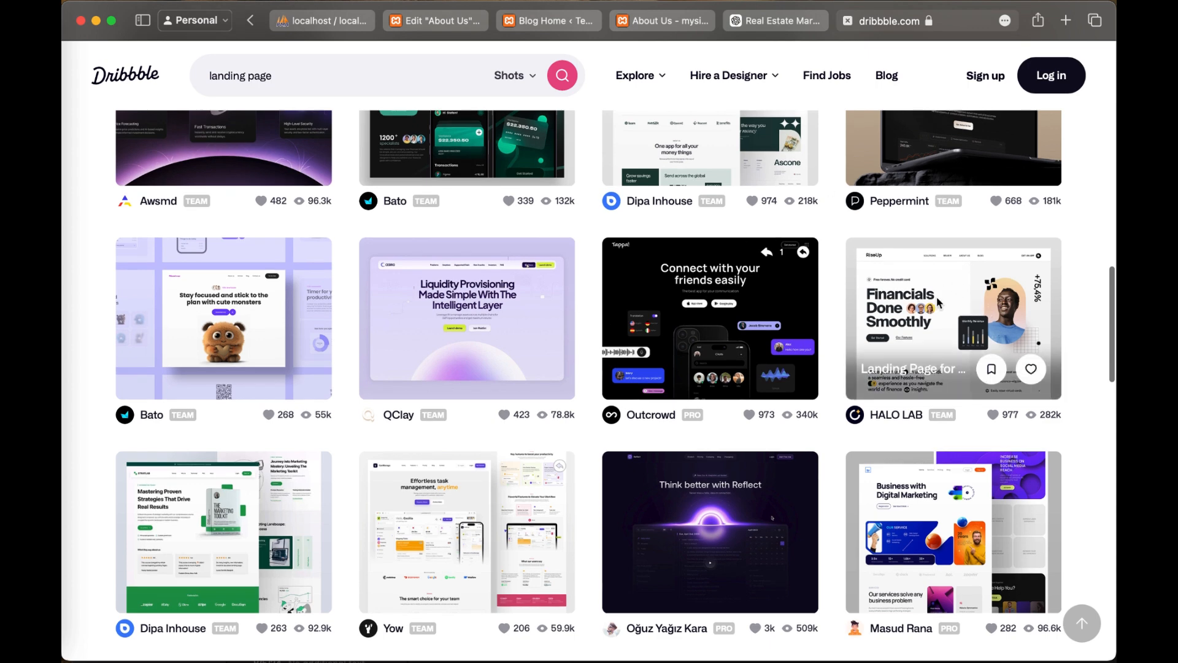
{"action": "left_click", "coordinate": [936, 297]}
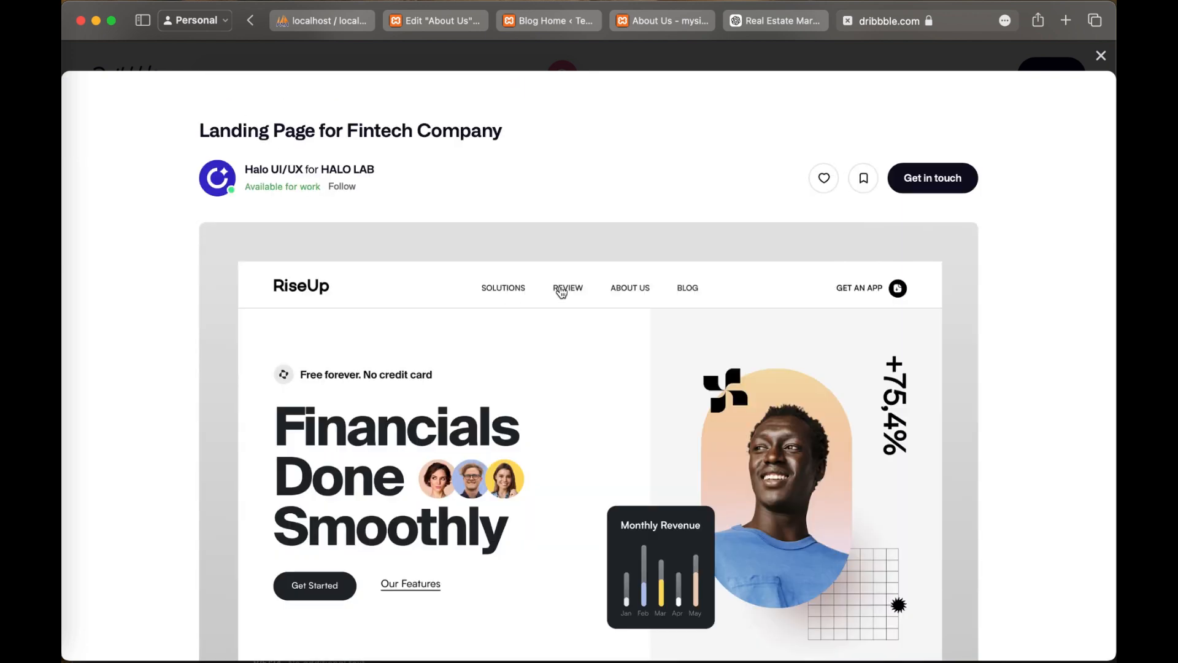
{"action": "scroll", "coordinate": [576, 424], "scroll_direction": "down", "scroll_amount": 2}
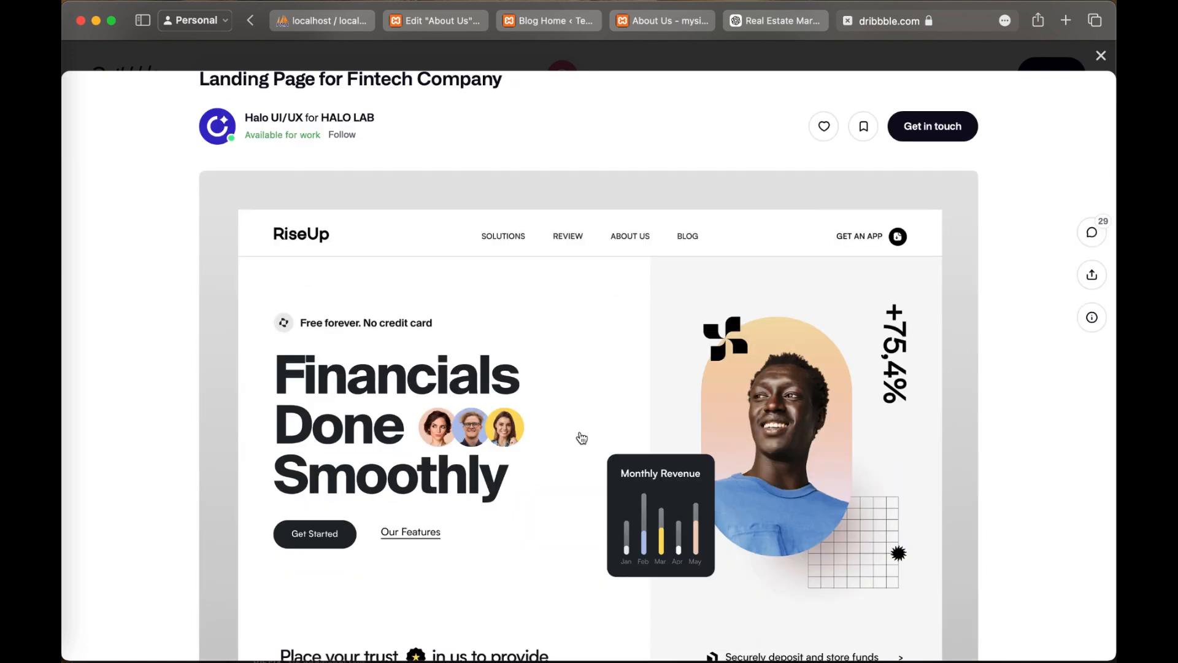
{"action": "scroll", "coordinate": [523, 376], "scroll_direction": "up", "scroll_amount": 1}
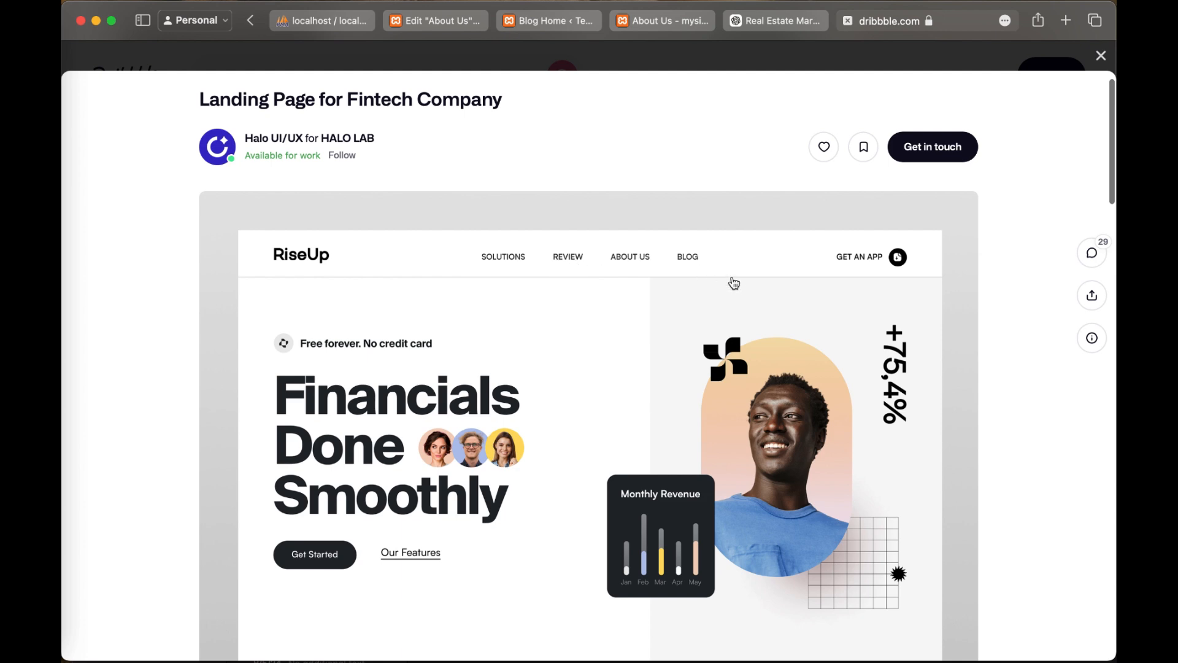
{"action": "scroll", "coordinate": [473, 373], "scroll_direction": "down", "scroll_amount": 5}
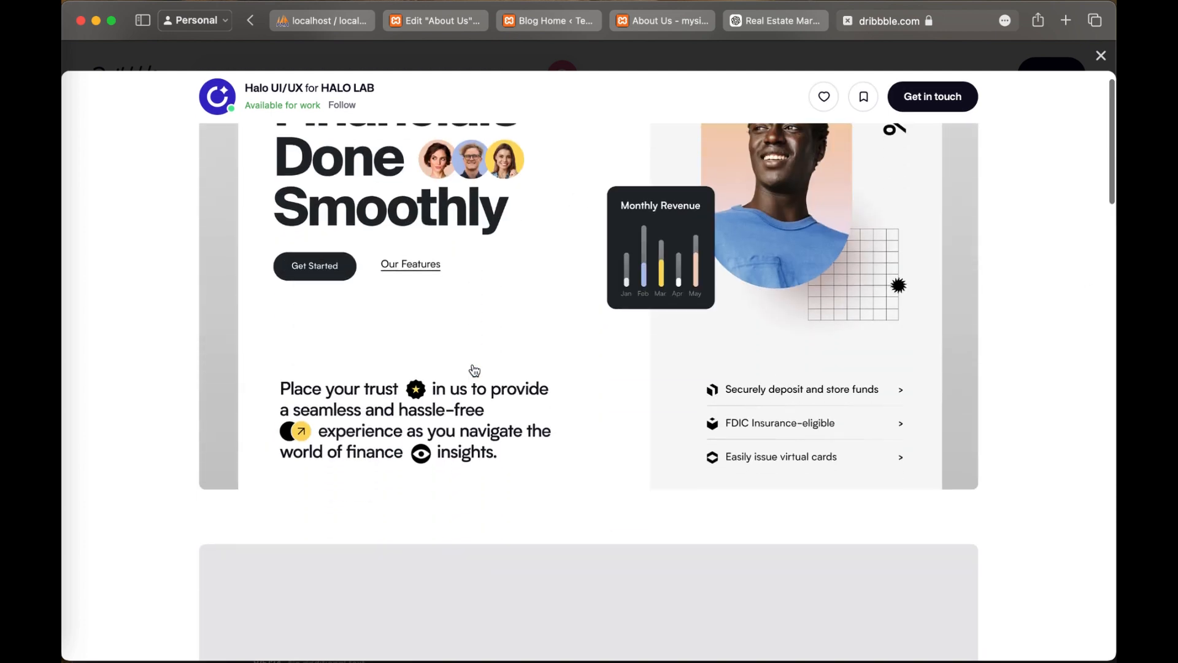
{"action": "scroll", "coordinate": [474, 370], "scroll_direction": "up", "scroll_amount": 3}
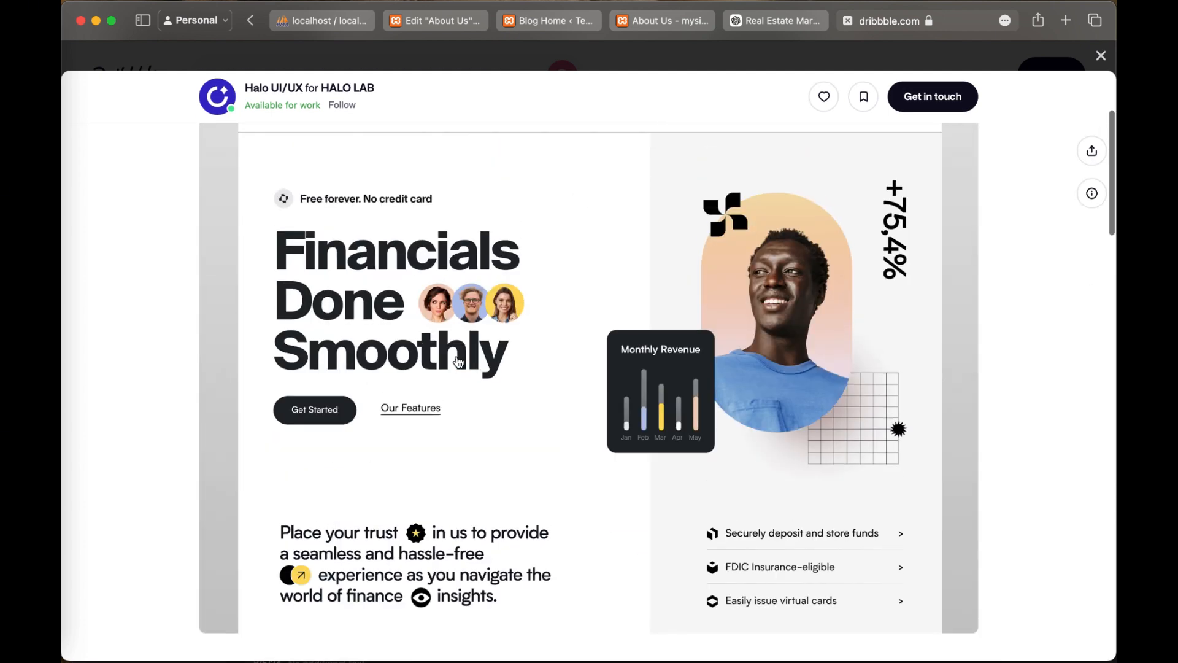
{"action": "scroll", "coordinate": [387, 412], "scroll_direction": "up", "scroll_amount": 2}
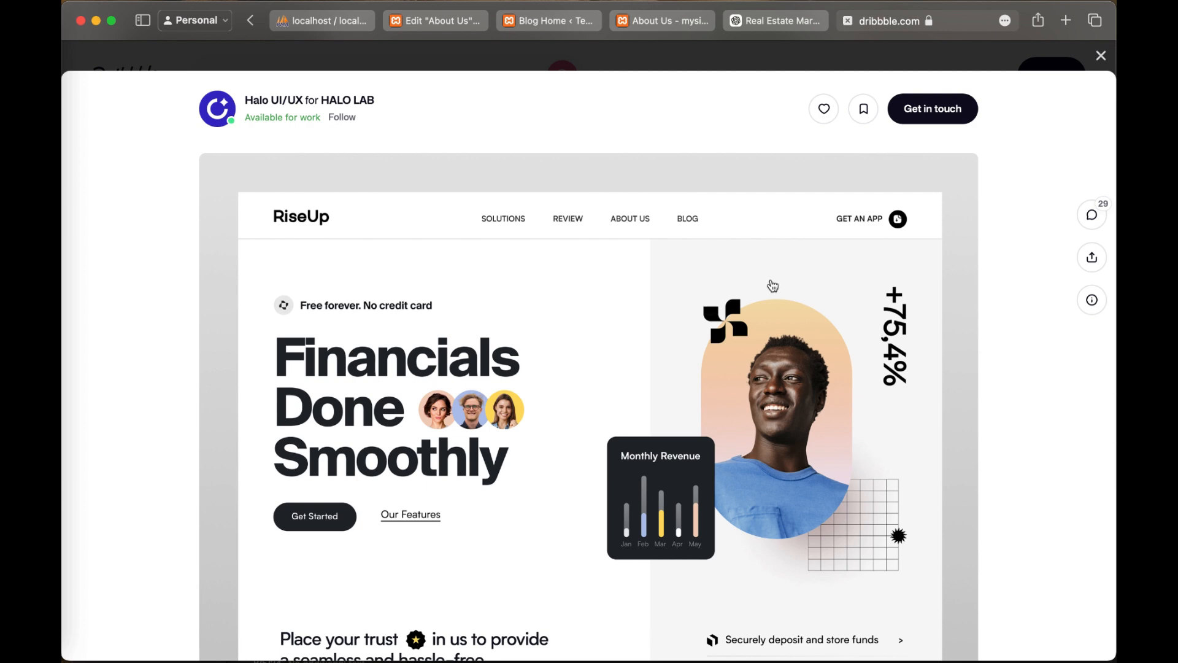
{"action": "scroll", "coordinate": [639, 218], "scroll_direction": "down", "scroll_amount": 3}
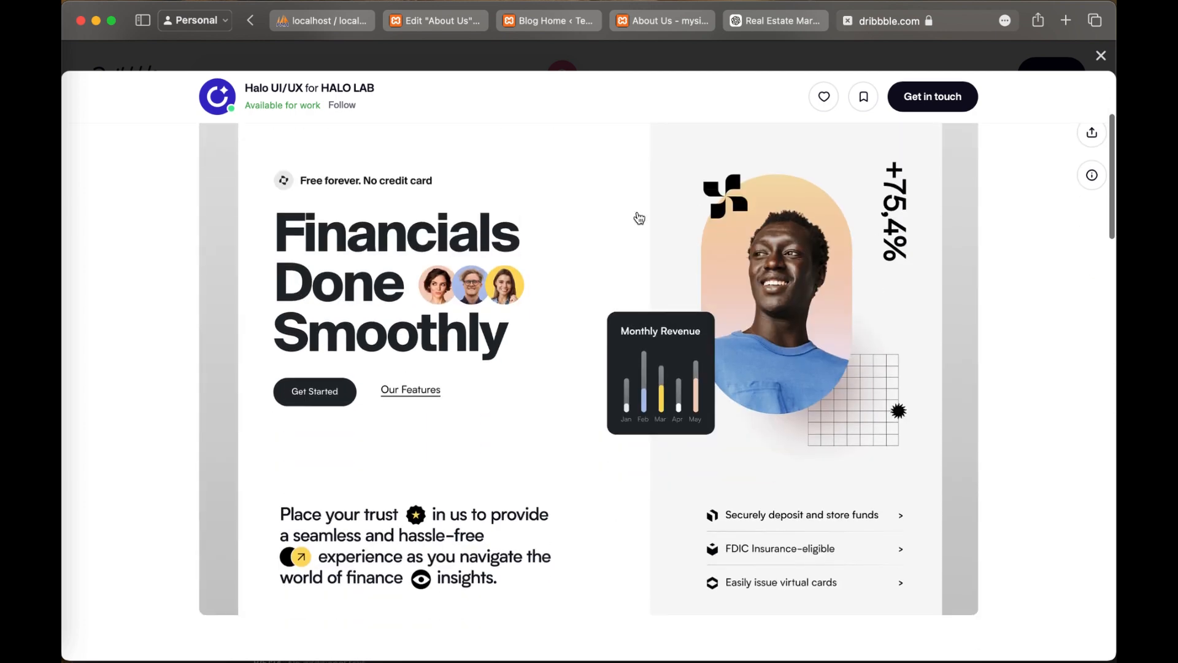
{"action": "scroll", "coordinate": [639, 218], "scroll_direction": "up", "scroll_amount": 1}
{"action": "scroll", "coordinate": [639, 217], "scroll_direction": "up", "scroll_amount": 4}
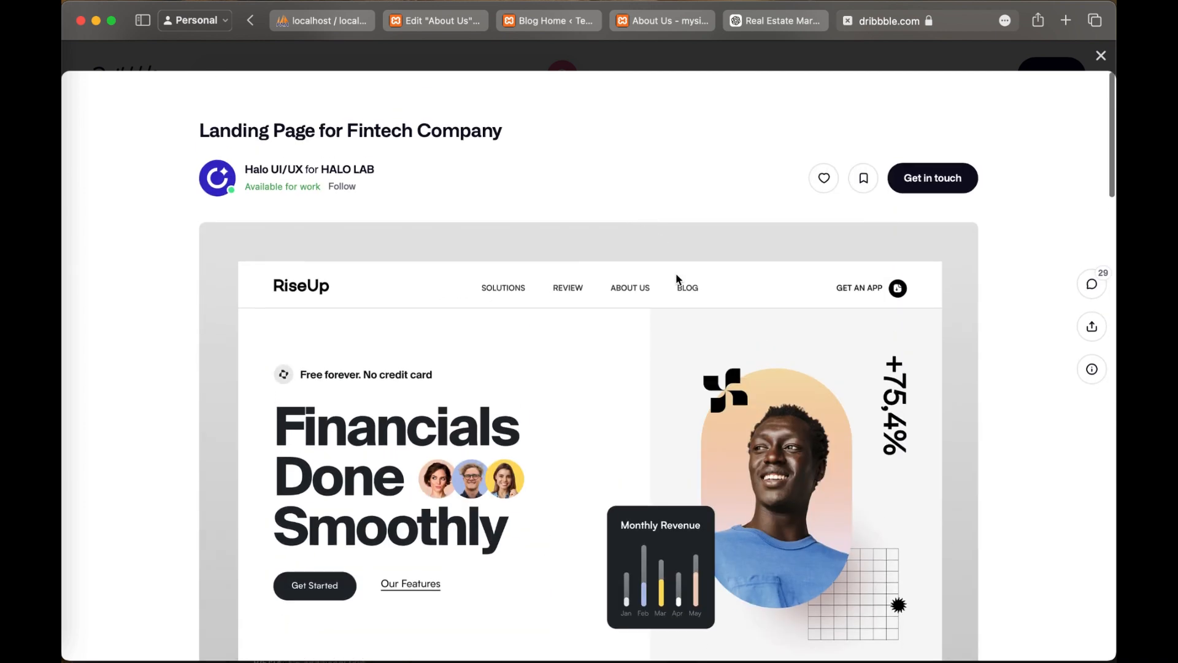
{"action": "scroll", "coordinate": [791, 323], "scroll_direction": "down", "scroll_amount": 2}
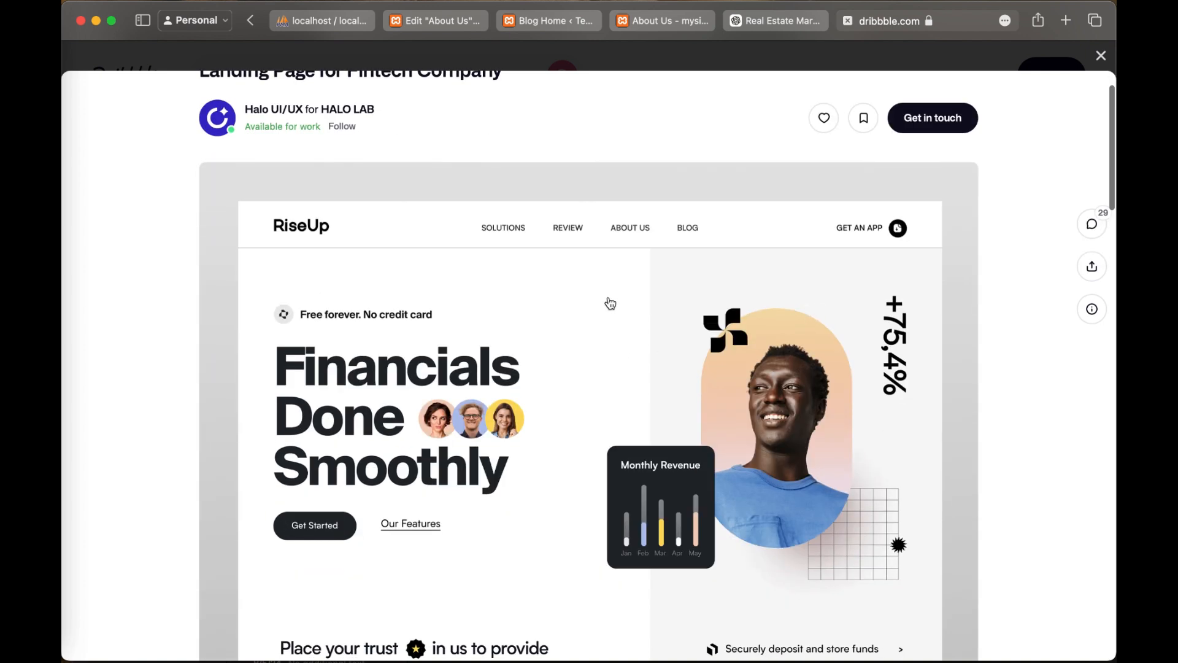
{"action": "scroll", "coordinate": [792, 215], "scroll_direction": "up", "scroll_amount": 2}
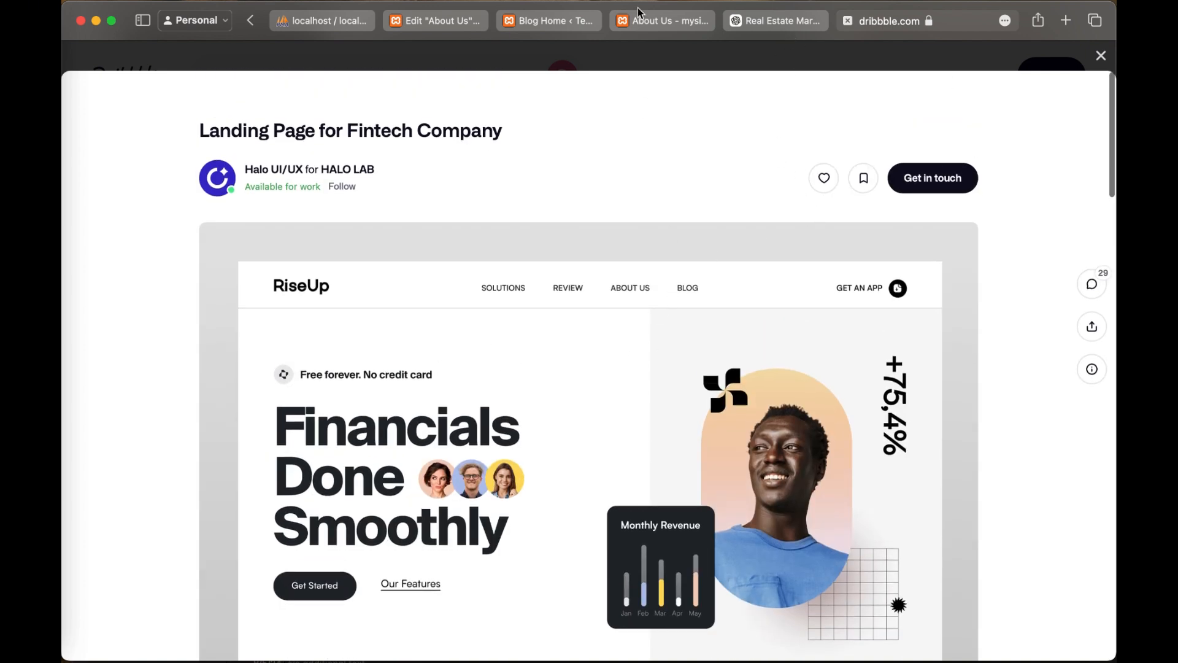
Step: Switch from Dribbble to the About Us page in the Elementor editor, glancing at the Blog Home template on the way
{"action": "left_click", "coordinate": [432, 20]}
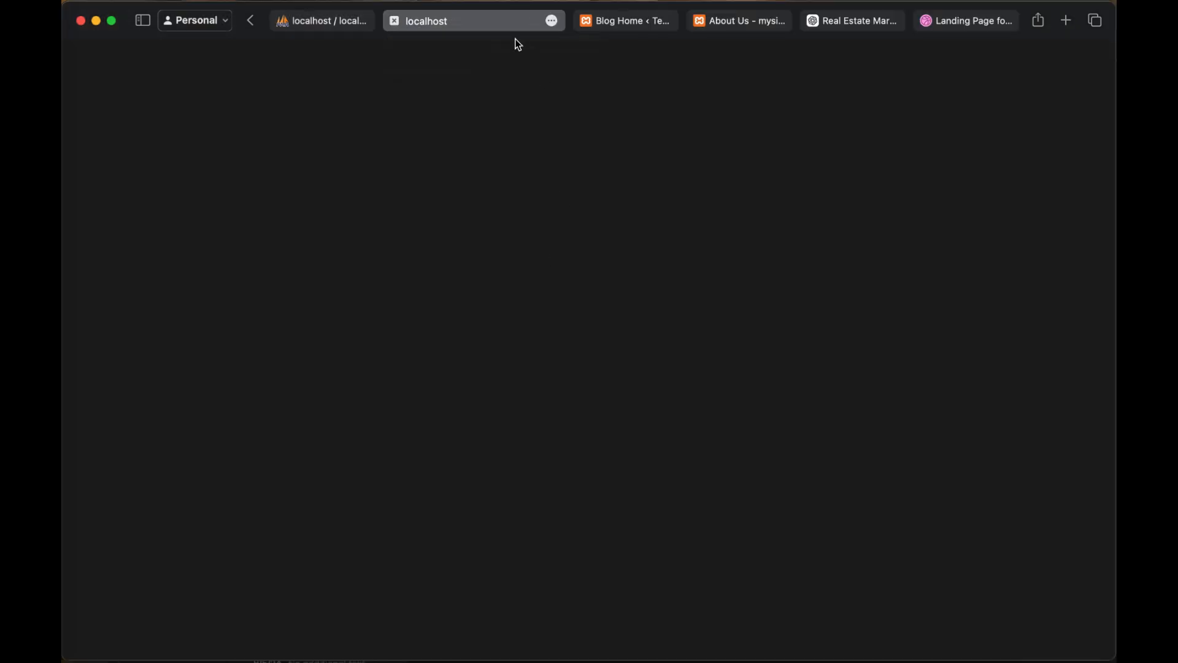
{"action": "left_click", "coordinate": [634, 25]}
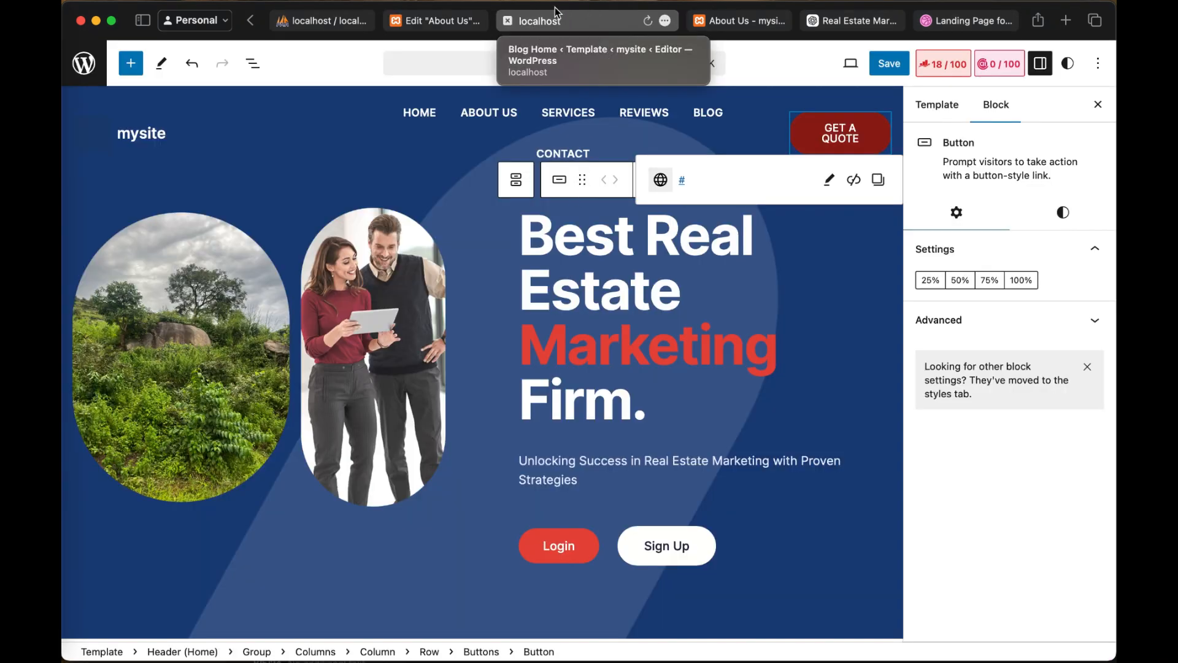
{"action": "left_click", "coordinate": [555, 13]}
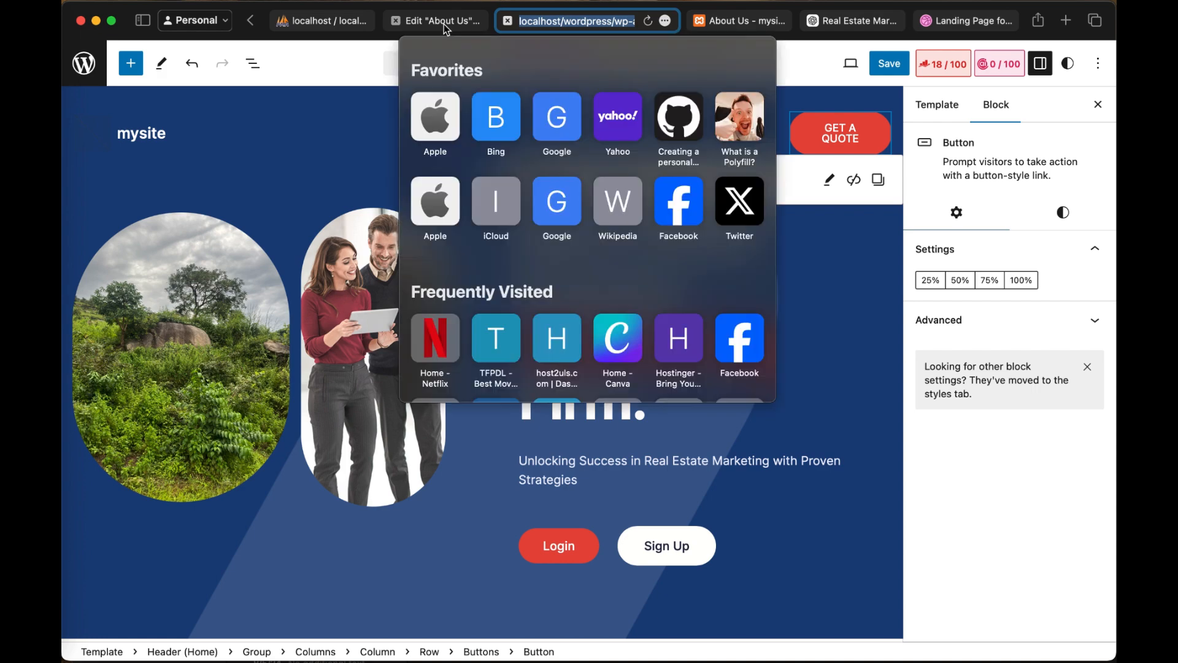
{"action": "left_click", "coordinate": [442, 22]}
Step: Examine the About Us page layout in the editor, from the header menu and banner to the "Why Choose Us" section
{"action": "left_click", "coordinate": [548, 256]}
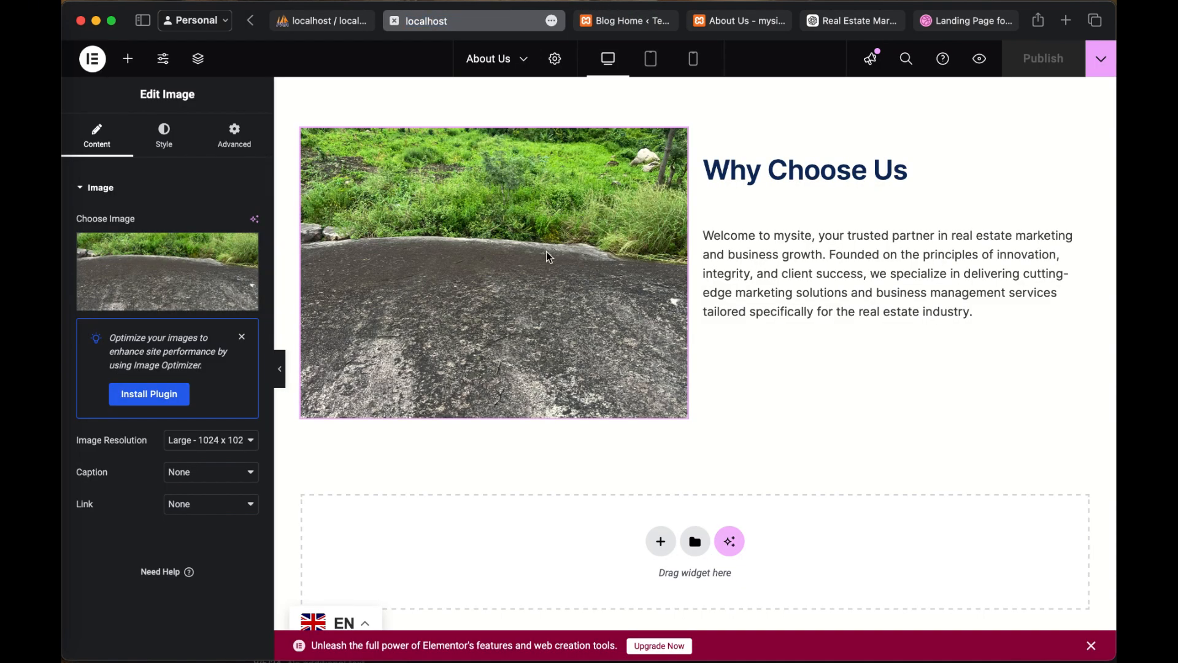
{"action": "scroll", "coordinate": [547, 252], "scroll_direction": "down", "scroll_amount": 3}
{"action": "scroll", "coordinate": [547, 252], "scroll_direction": "up", "scroll_amount": 2}
{"action": "left_click", "coordinate": [792, 292]}
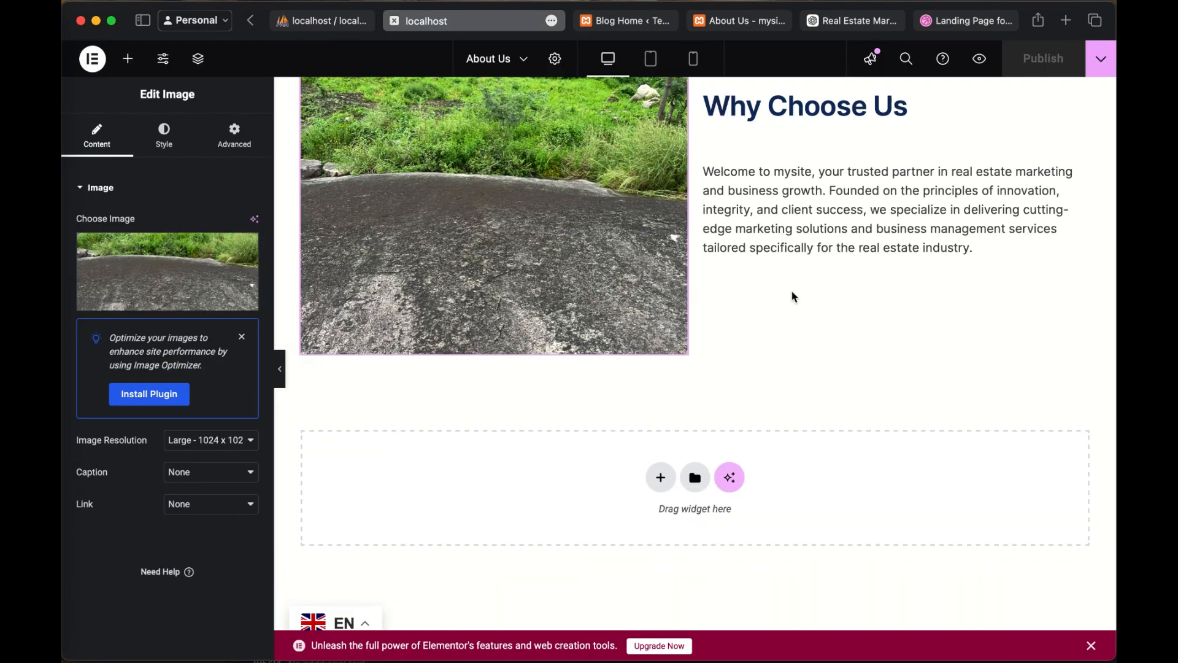
{"action": "scroll", "coordinate": [792, 296], "scroll_direction": "up", "scroll_amount": 7}
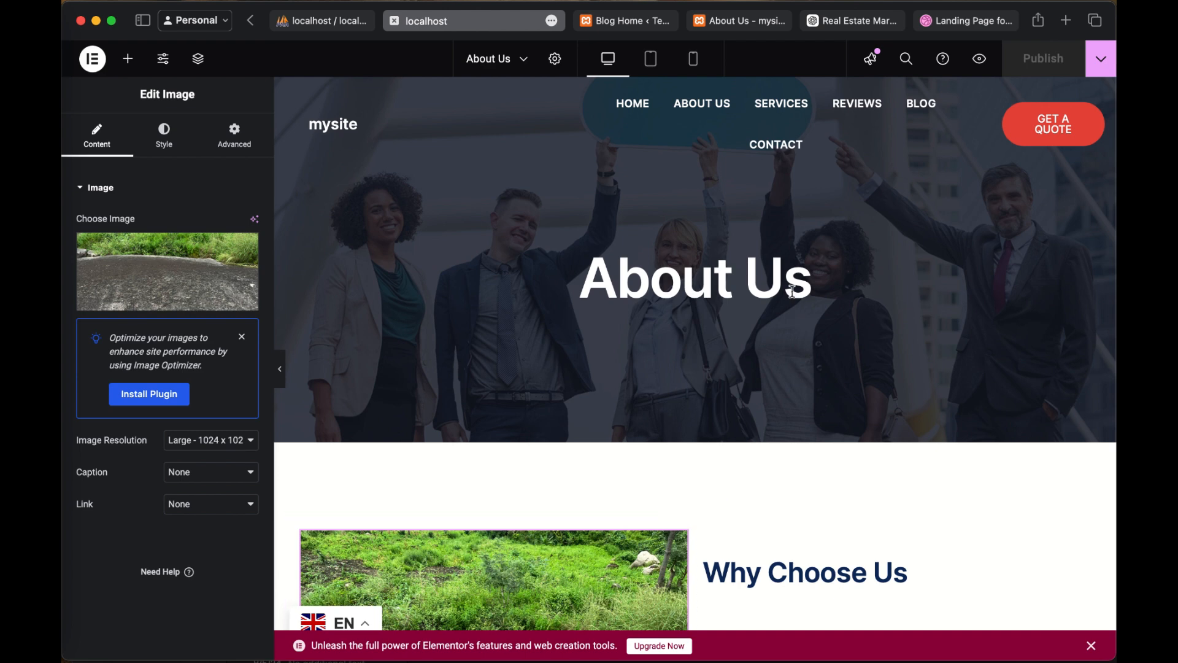
{"action": "left_click", "coordinate": [700, 118]}
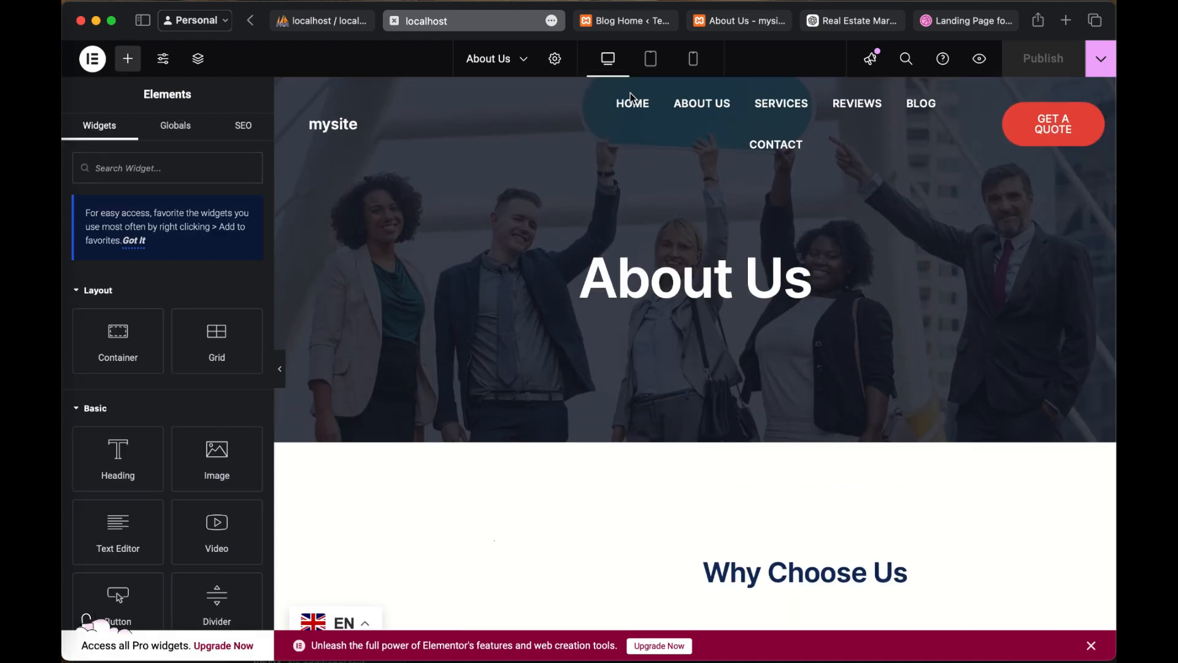
{"action": "scroll", "coordinate": [858, 279], "scroll_direction": "down", "scroll_amount": 8}
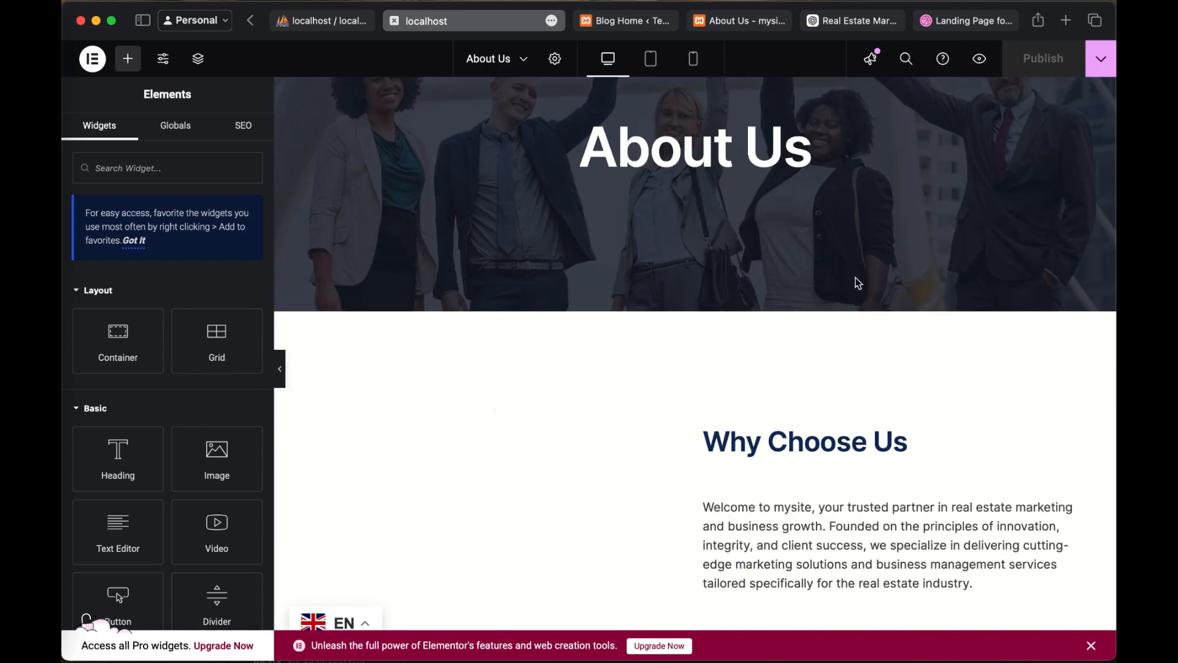
{"action": "scroll", "coordinate": [858, 283], "scroll_direction": "down", "scroll_amount": 4}
{"action": "scroll", "coordinate": [856, 280], "scroll_direction": "up", "scroll_amount": 12}
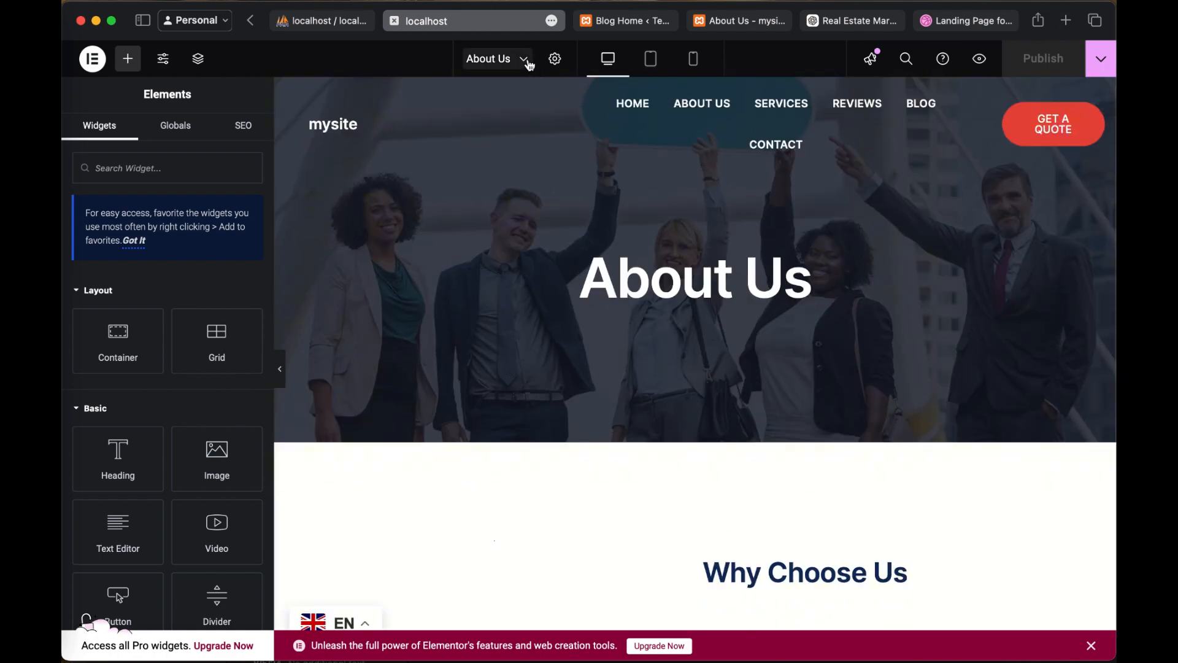
{"action": "left_click", "coordinate": [525, 59]}
{"action": "left_click", "coordinate": [528, 64]}
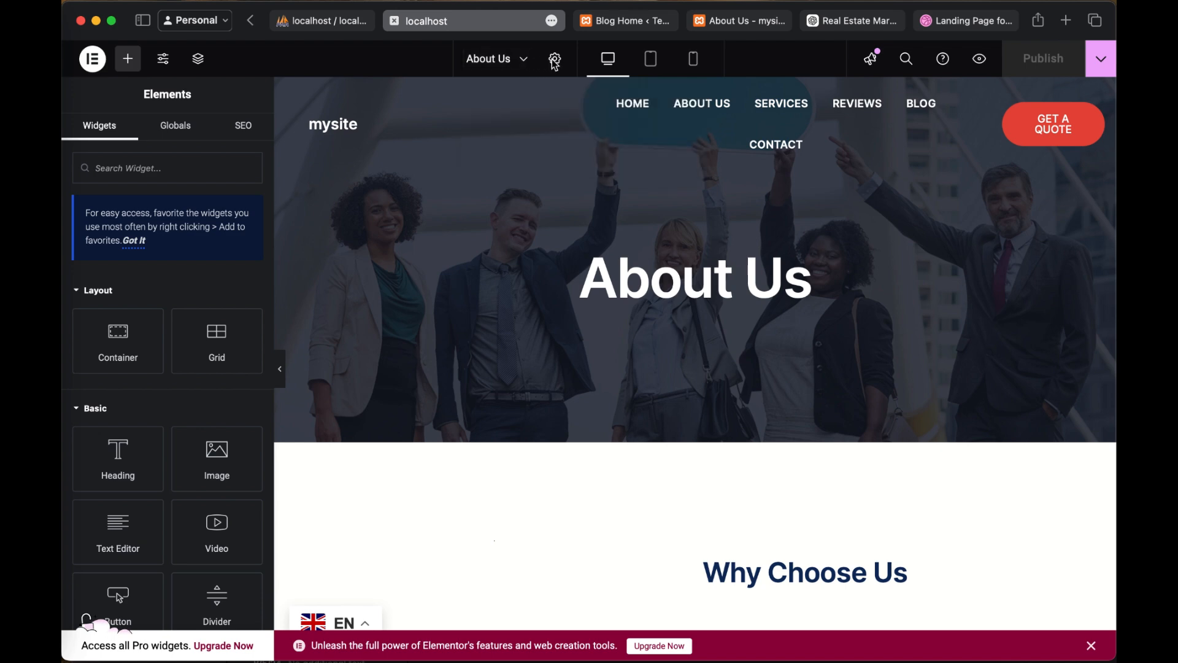
Step: Switch to the Blog Home template in the WordPress editor and look over its header menu and hero section
{"action": "left_click", "coordinate": [635, 25]}
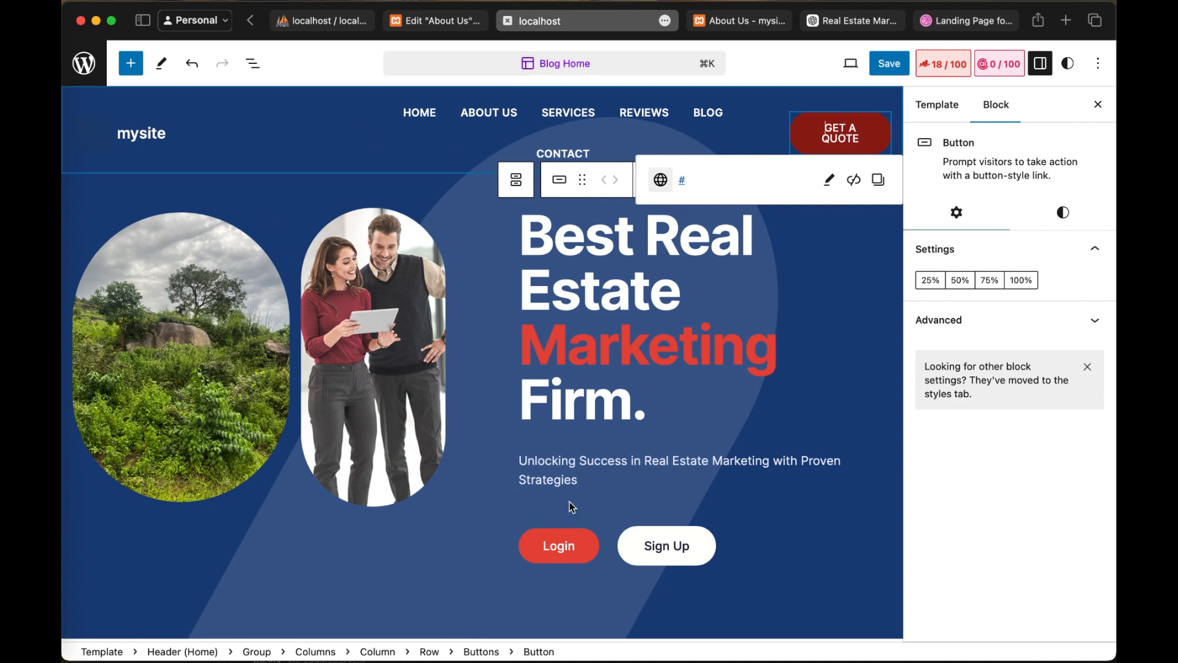
{"action": "scroll", "coordinate": [576, 456], "scroll_direction": "down", "scroll_amount": 6}
{"action": "scroll", "coordinate": [576, 457], "scroll_direction": "up", "scroll_amount": 6}
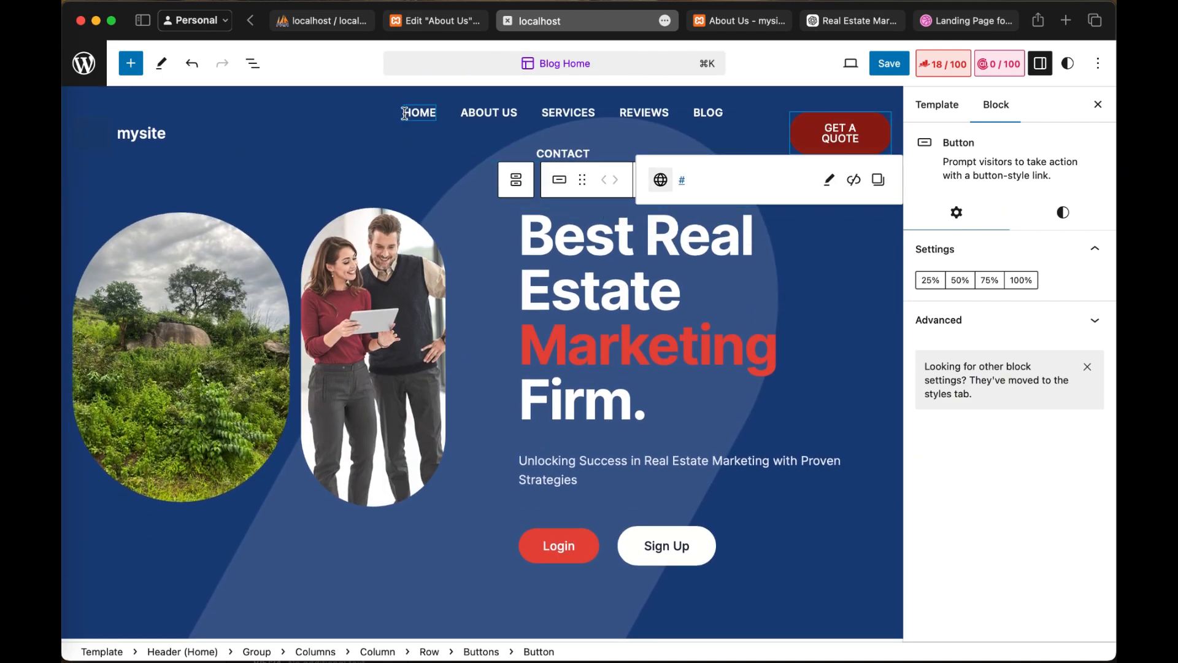
Step: Link the About Us item in the header navigation to the About Us page at /wordpress/index.php/about-us
{"action": "left_click", "coordinate": [493, 109]}
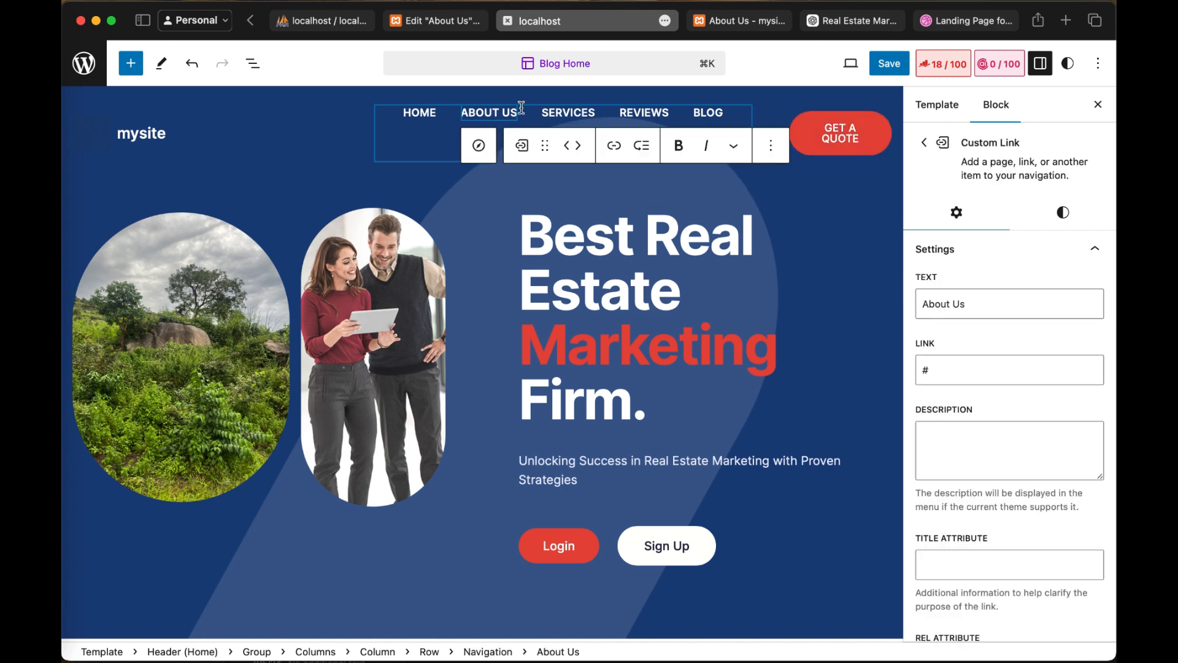
{"action": "left_click", "coordinate": [619, 153]}
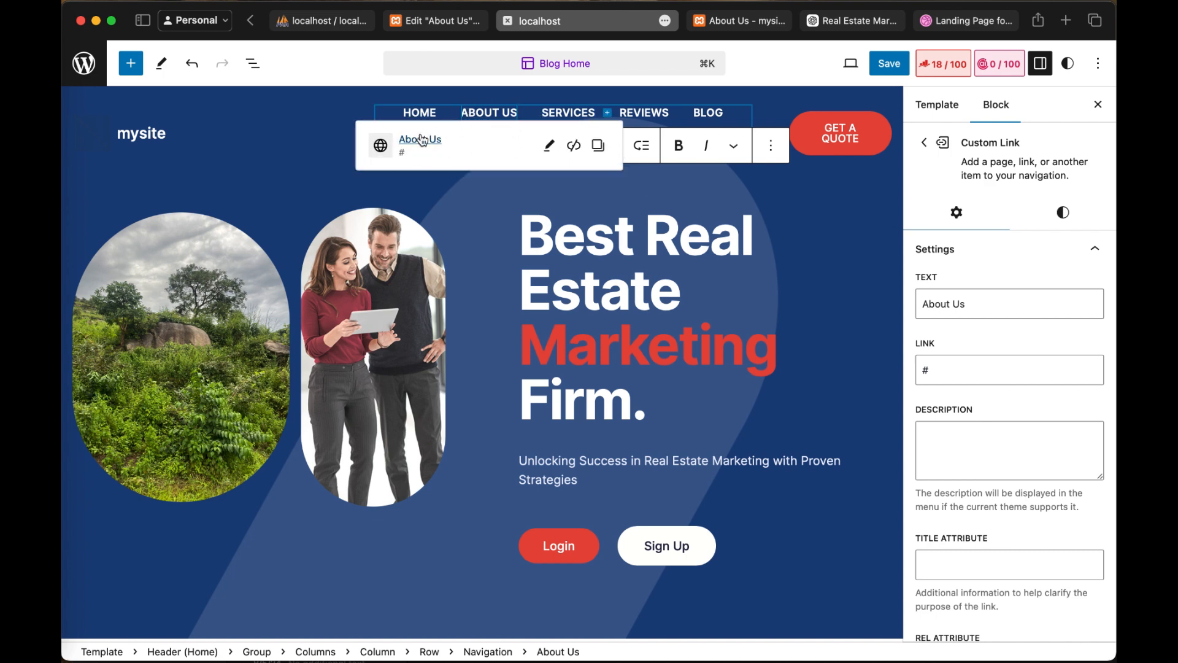
{"action": "left_click", "coordinate": [550, 145]}
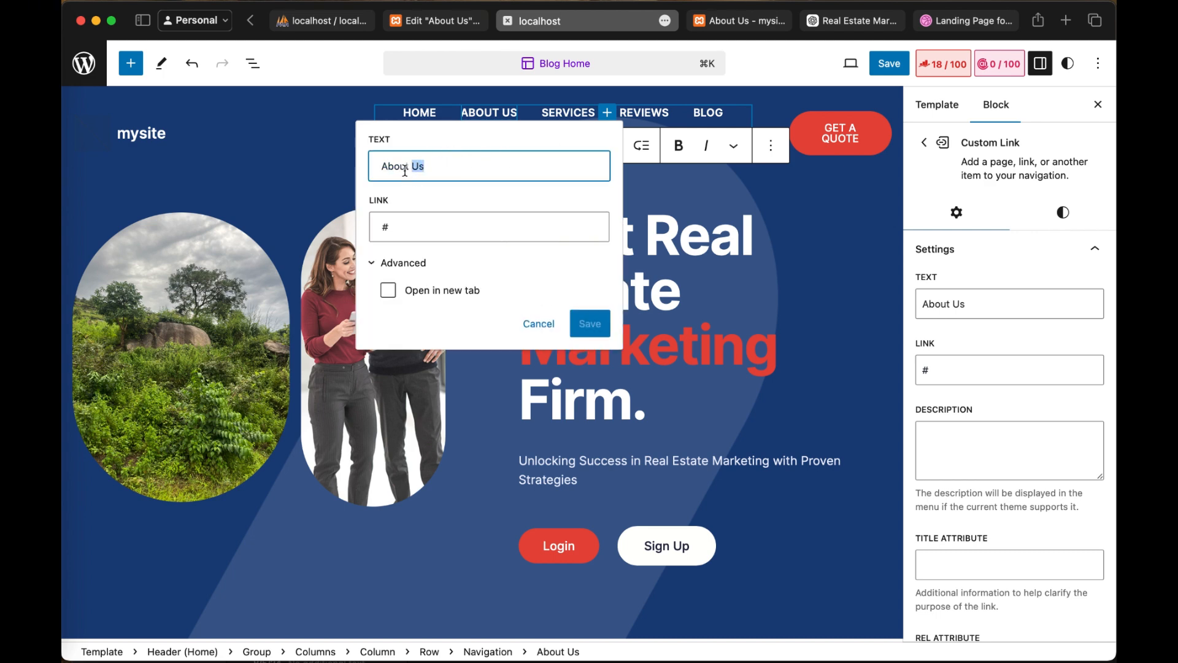
{"action": "left_click", "coordinate": [398, 235]}
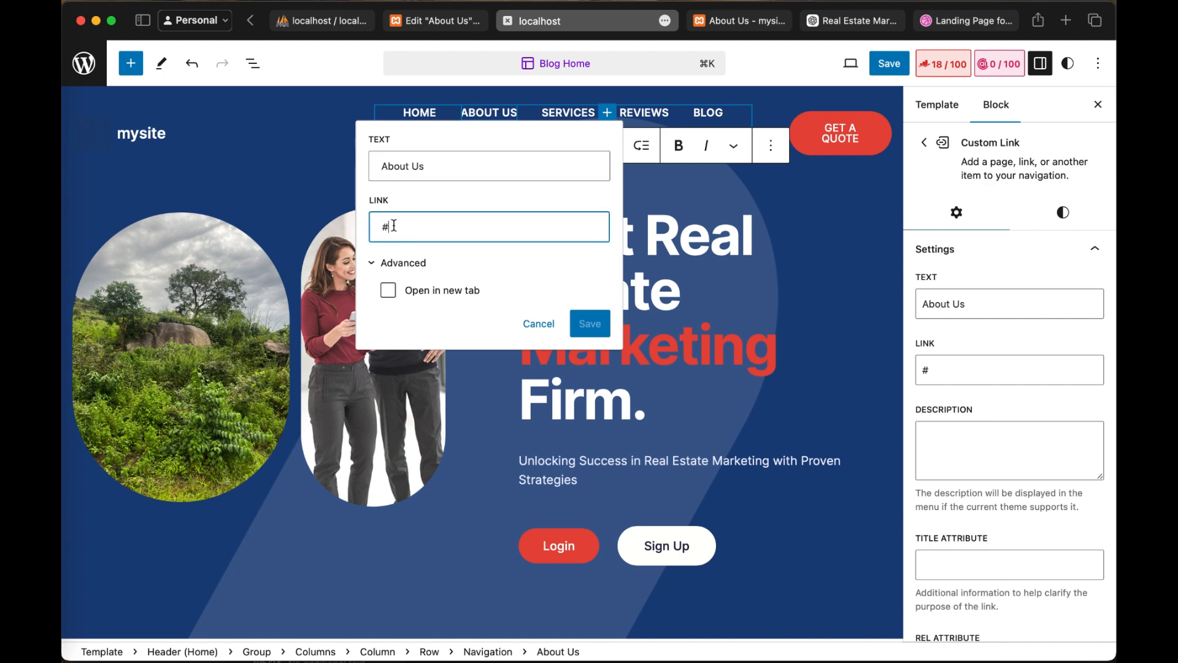
{"action": "left_click_drag", "start_coordinate": [394, 226], "coordinate": [371, 226]}
{"action": "left_click", "coordinate": [430, 234]}
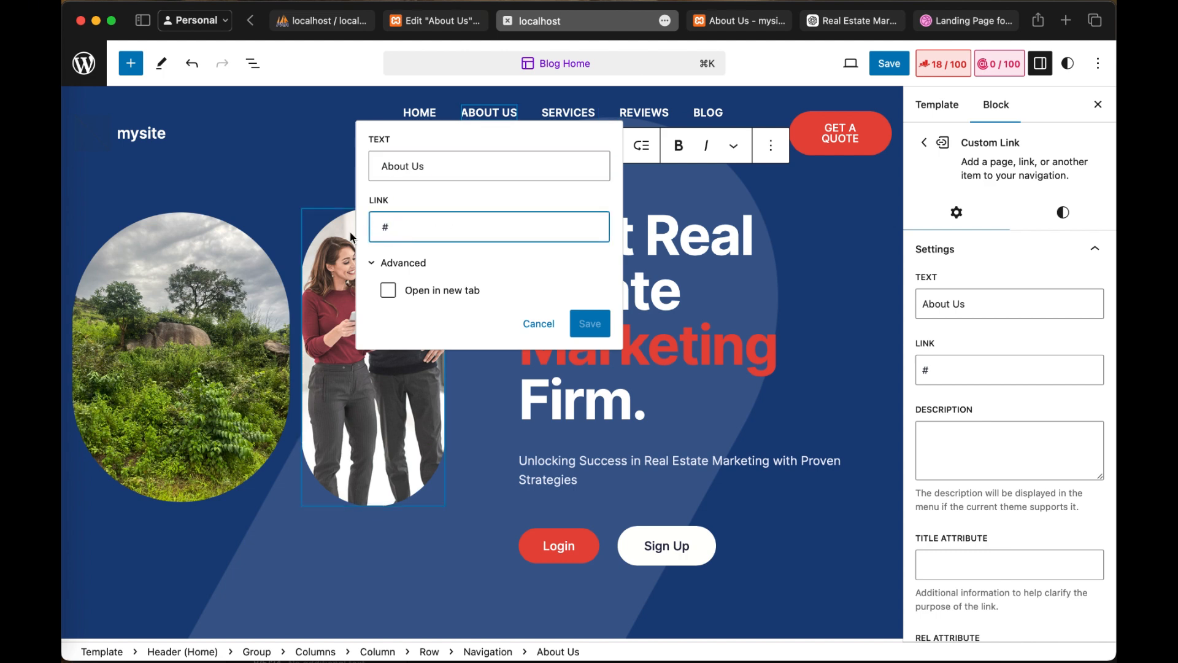
{"action": "left_click", "coordinate": [376, 268]}
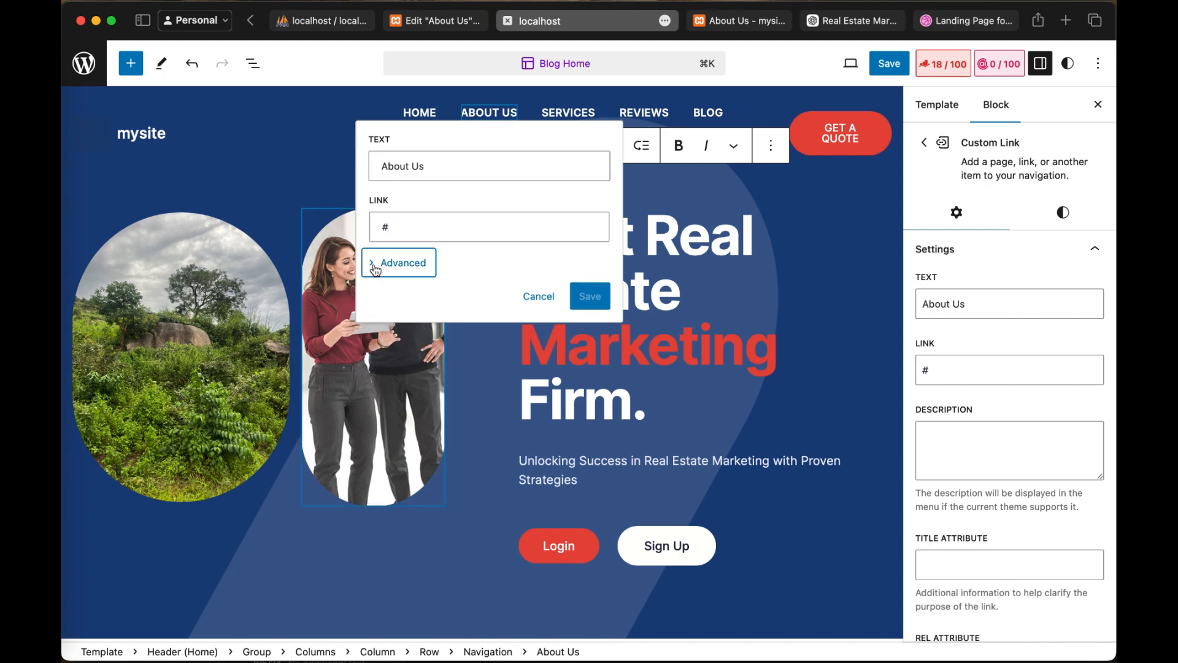
{"action": "left_click", "coordinate": [384, 268]}
{"action": "left_click", "coordinate": [386, 268]}
{"action": "left_click", "coordinate": [401, 232]}
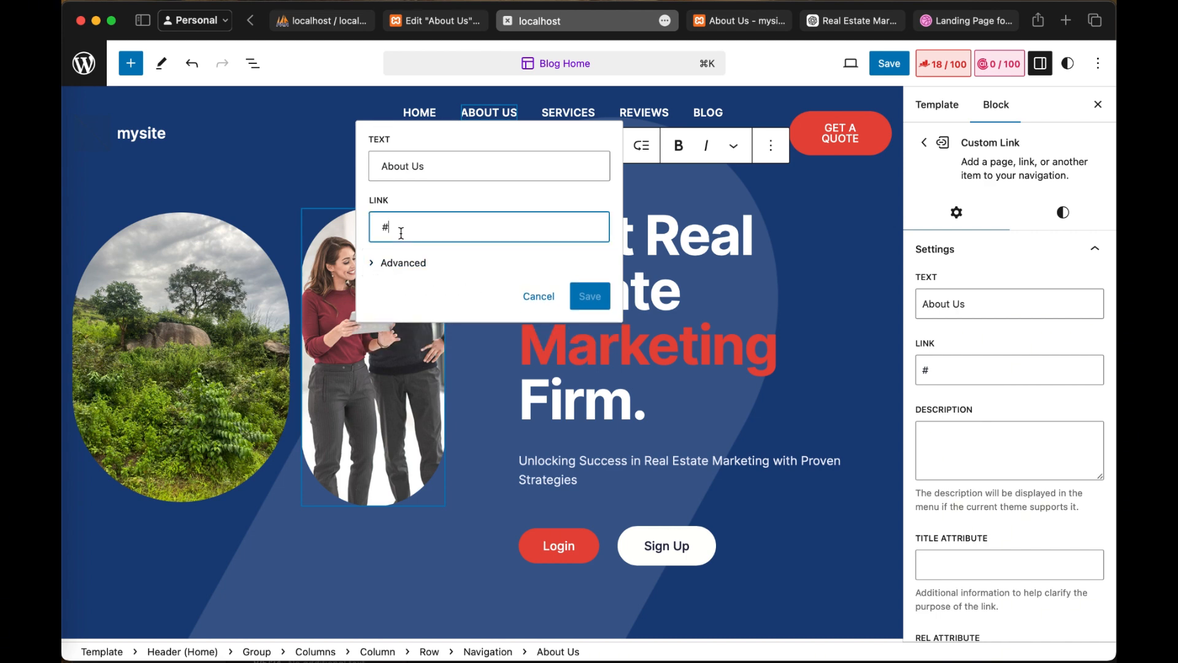
{"action": "key", "text": "BackSpace"}
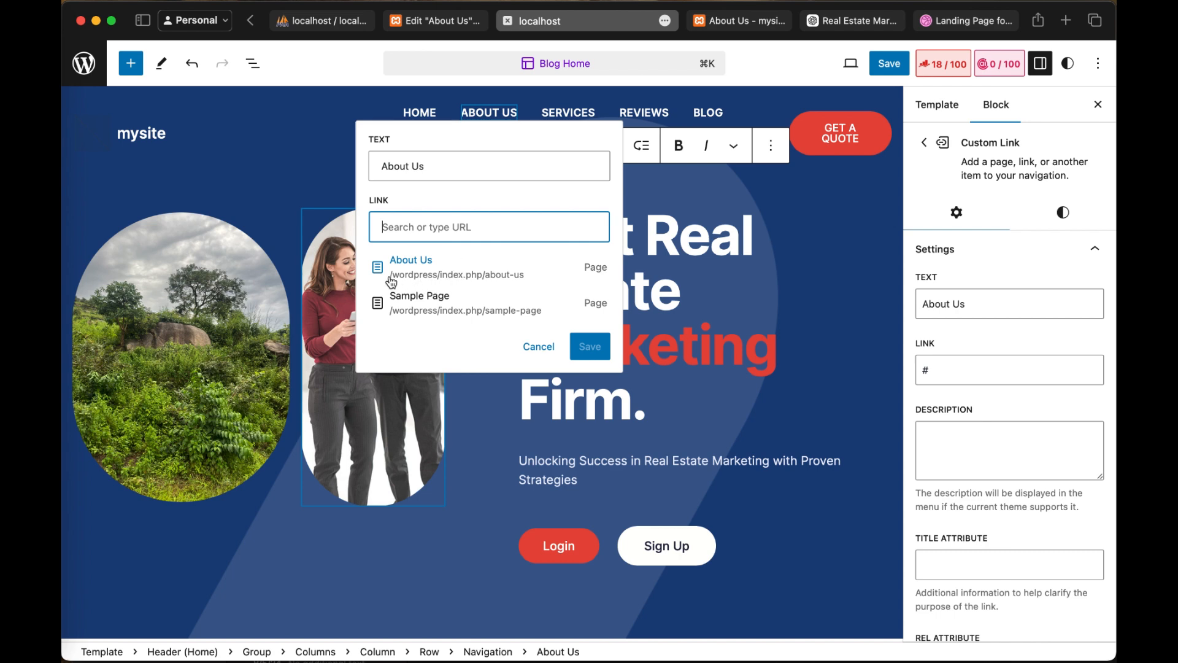
{"action": "left_click", "coordinate": [496, 277]}
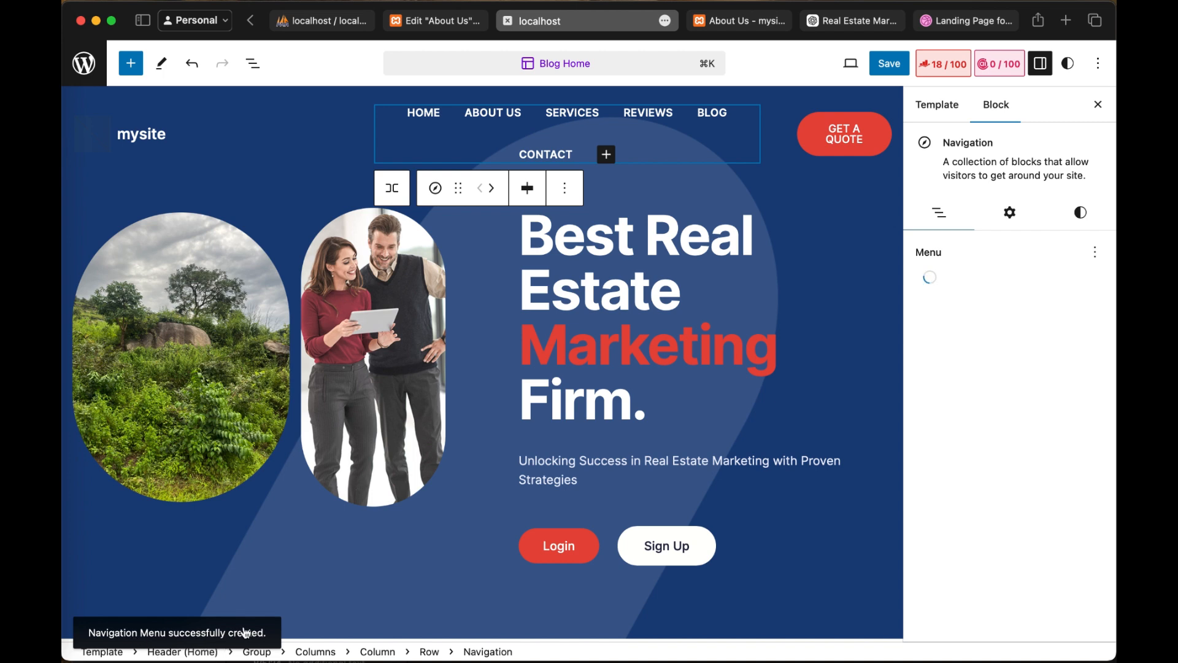
Step: Review the About Us menu item's link URL, description and attribute settings
{"action": "left_click", "coordinate": [500, 114]}
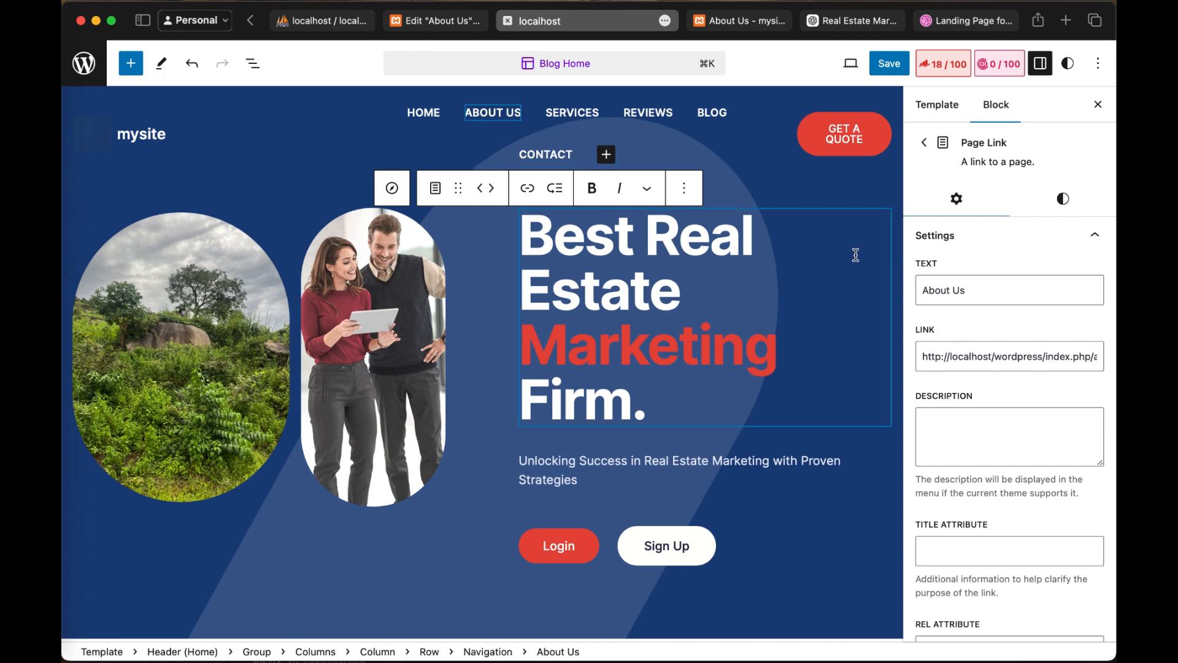
{"action": "left_click", "coordinate": [944, 361]}
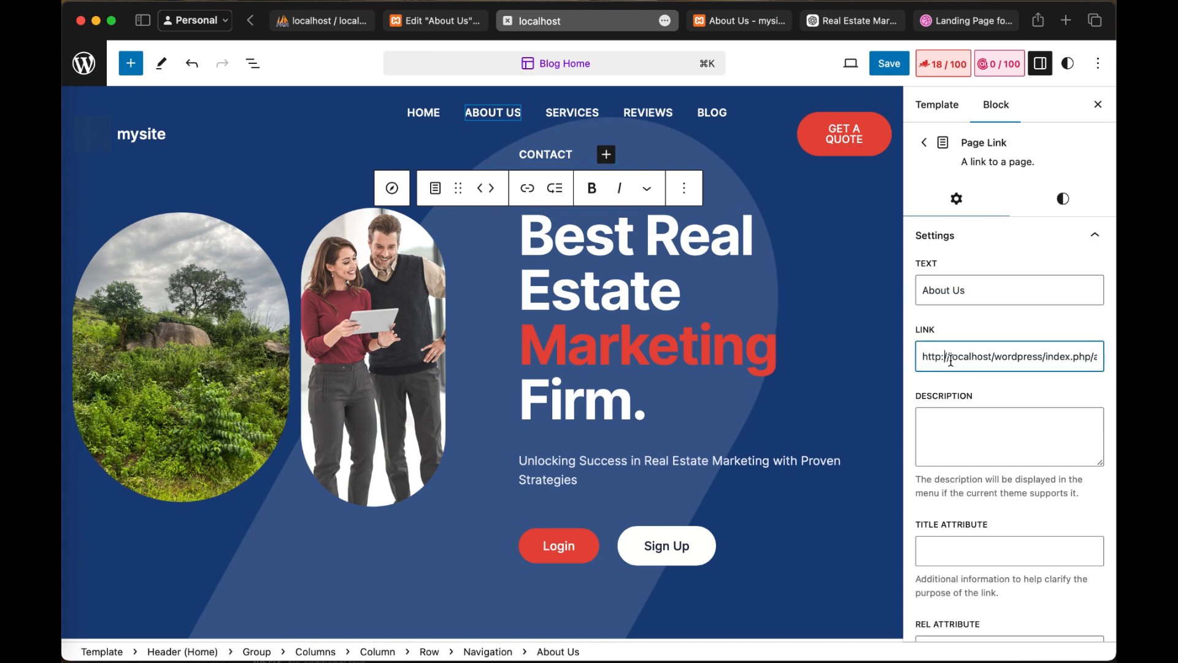
{"action": "left_click_drag", "start_coordinate": [951, 360], "coordinate": [1115, 356]}
{"action": "left_click", "coordinate": [998, 435]}
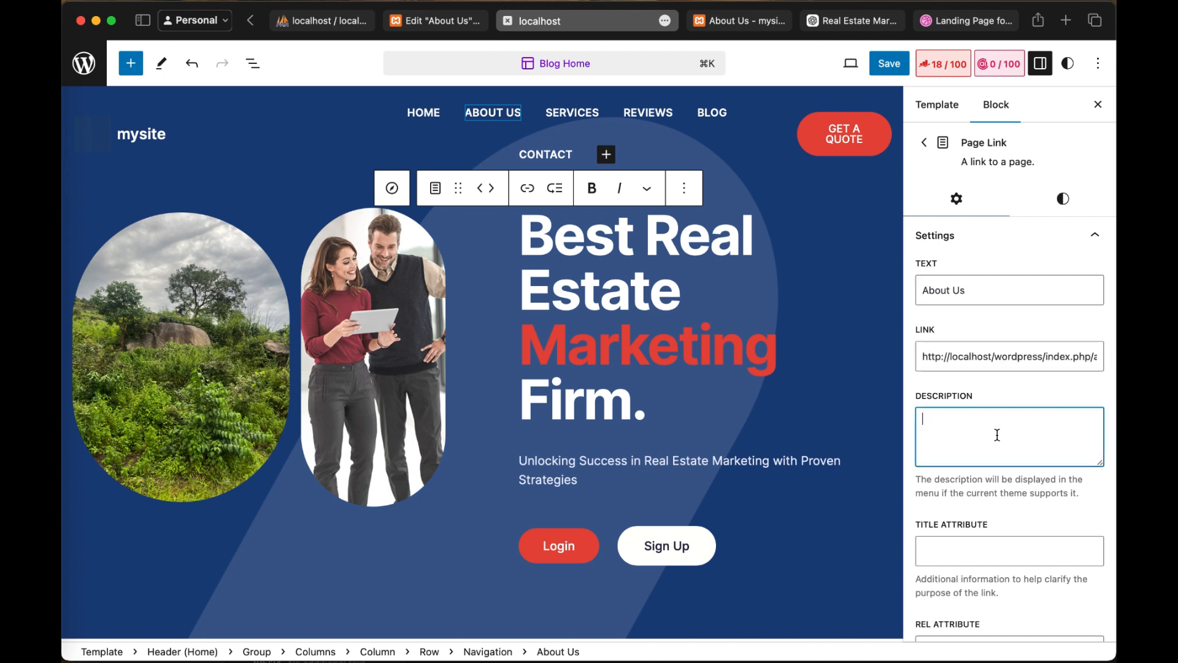
{"action": "scroll", "coordinate": [1001, 442], "scroll_direction": "down", "scroll_amount": 5}
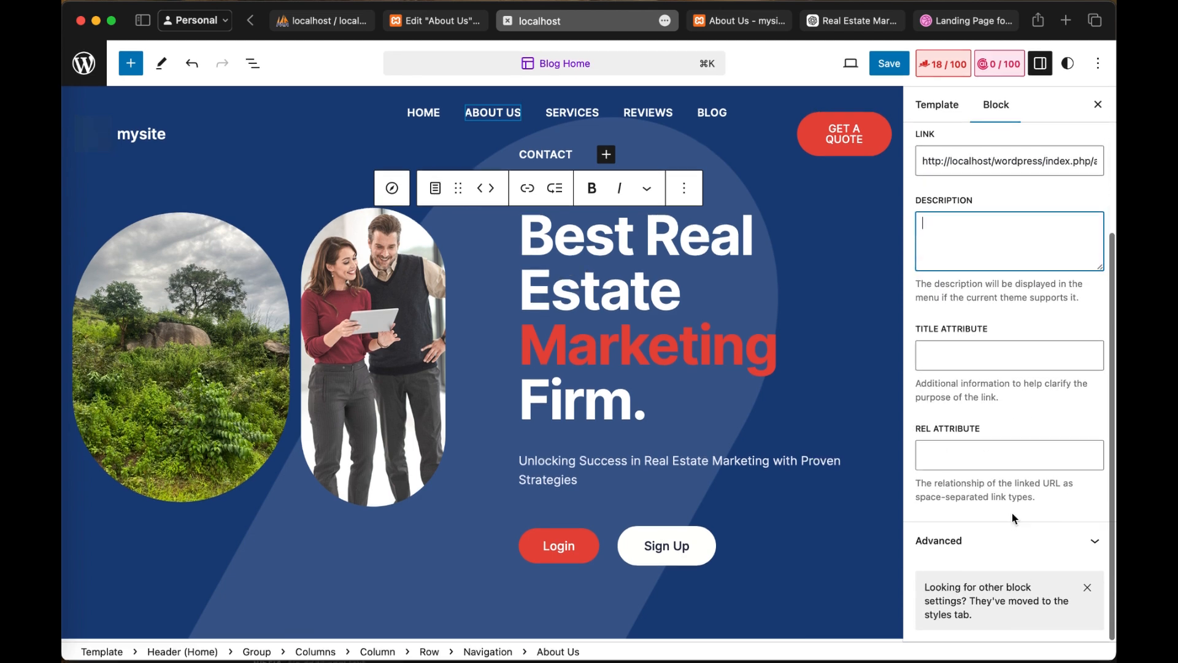
{"action": "scroll", "coordinate": [994, 443], "scroll_direction": "up", "scroll_amount": 5}
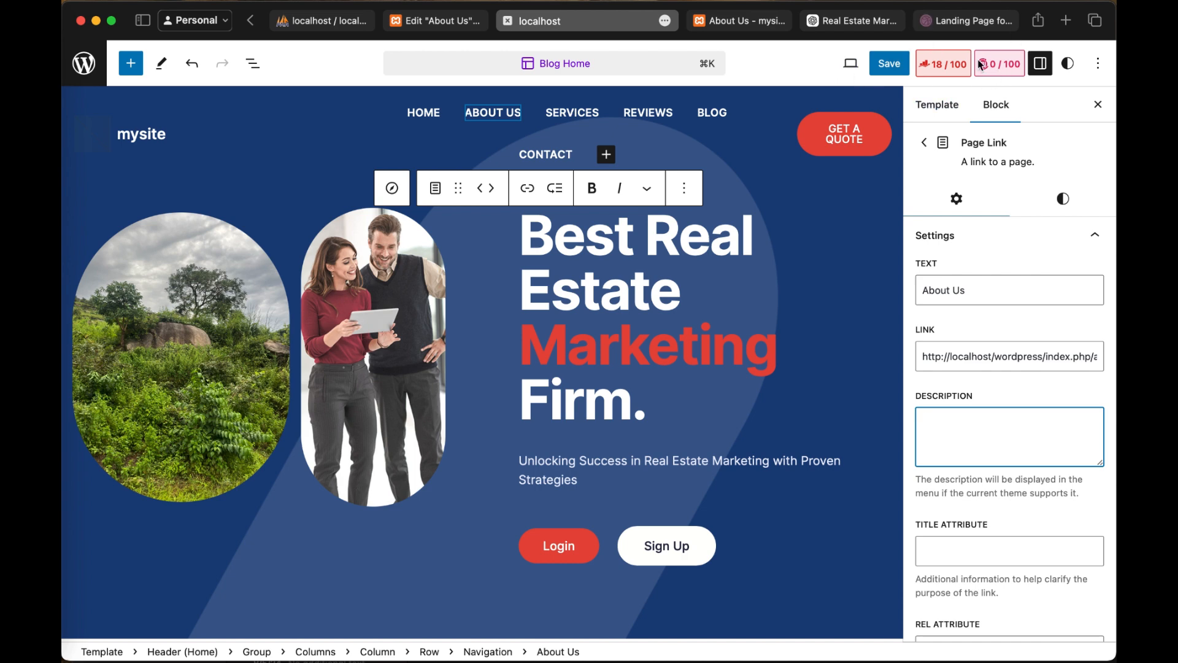
{"action": "left_click", "coordinate": [1047, 72]}
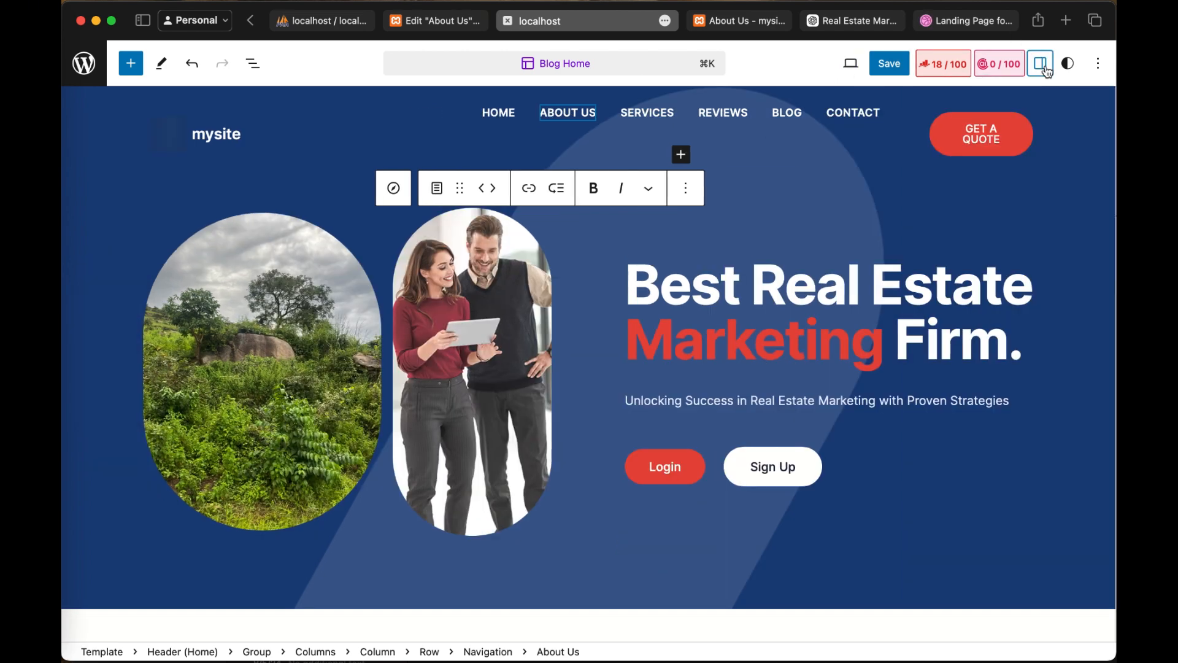
{"action": "left_click", "coordinate": [1044, 69]}
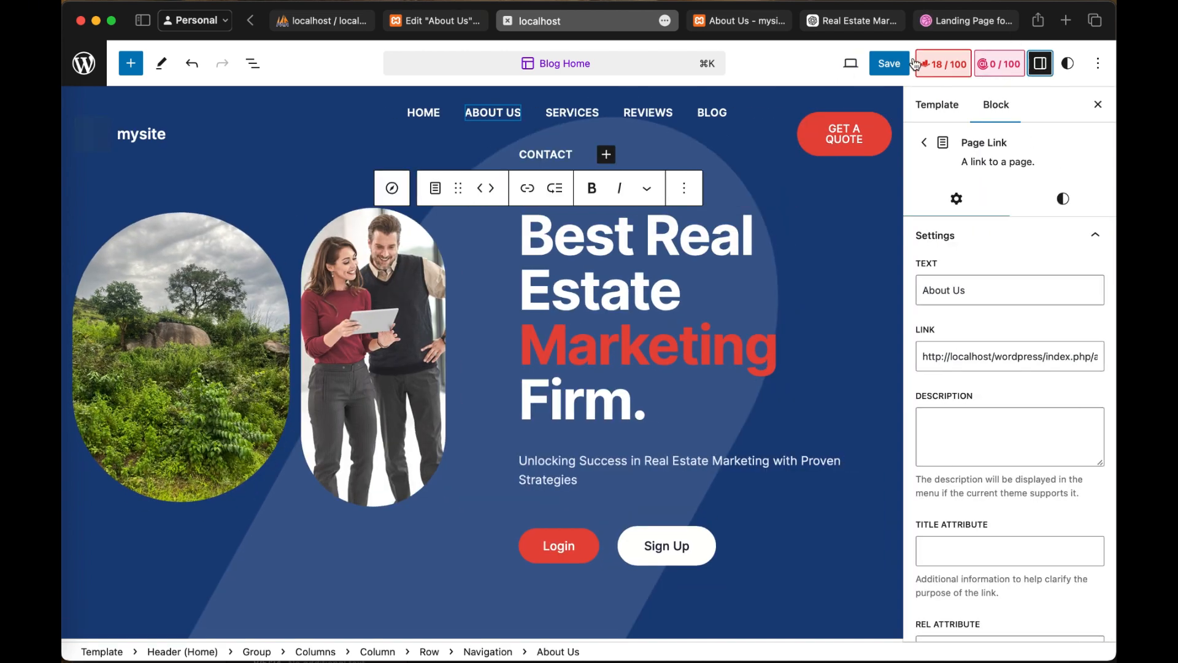
Step: Open the Rank Math SEO analysis for the Blog Home template and examine its snippet preview, focus keyword and Basic SEO checks
{"action": "left_click", "coordinate": [936, 70]}
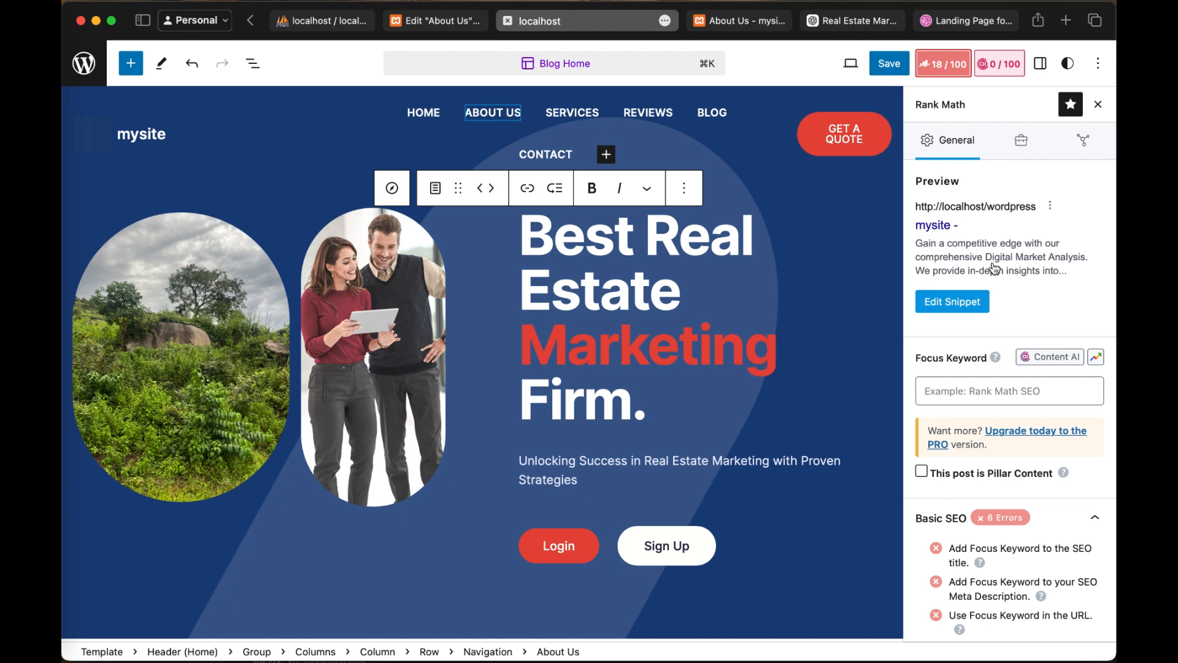
{"action": "scroll", "coordinate": [792, 421], "scroll_direction": "down", "scroll_amount": 10}
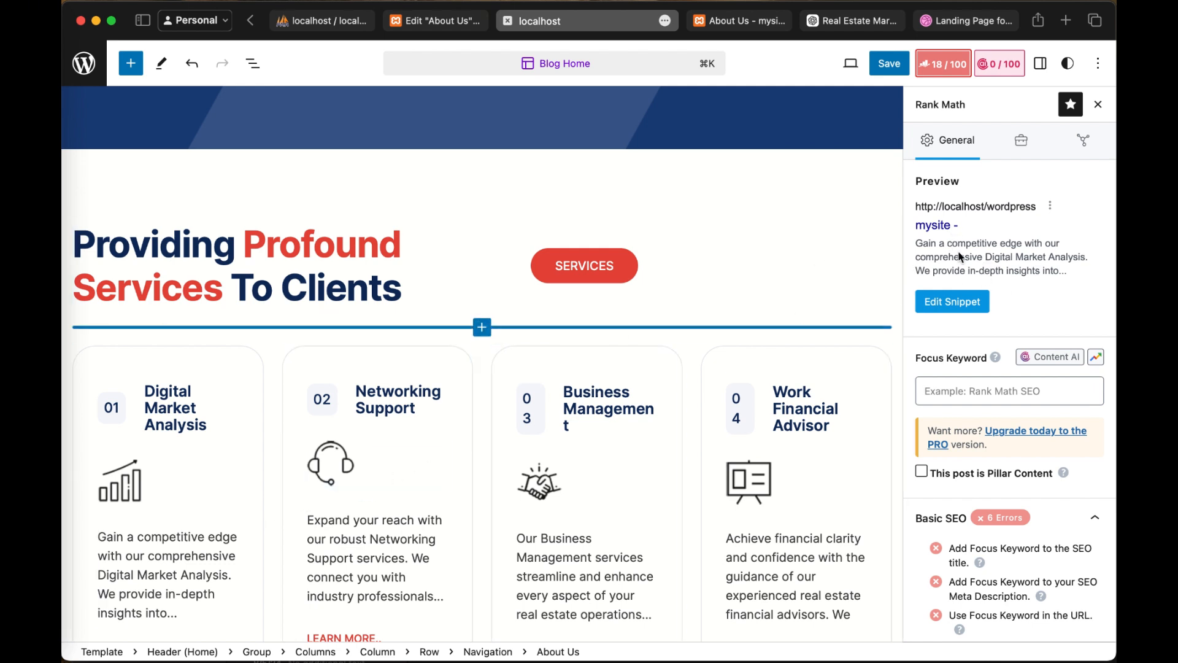
{"action": "scroll", "coordinate": [975, 456], "scroll_direction": "down", "scroll_amount": 1}
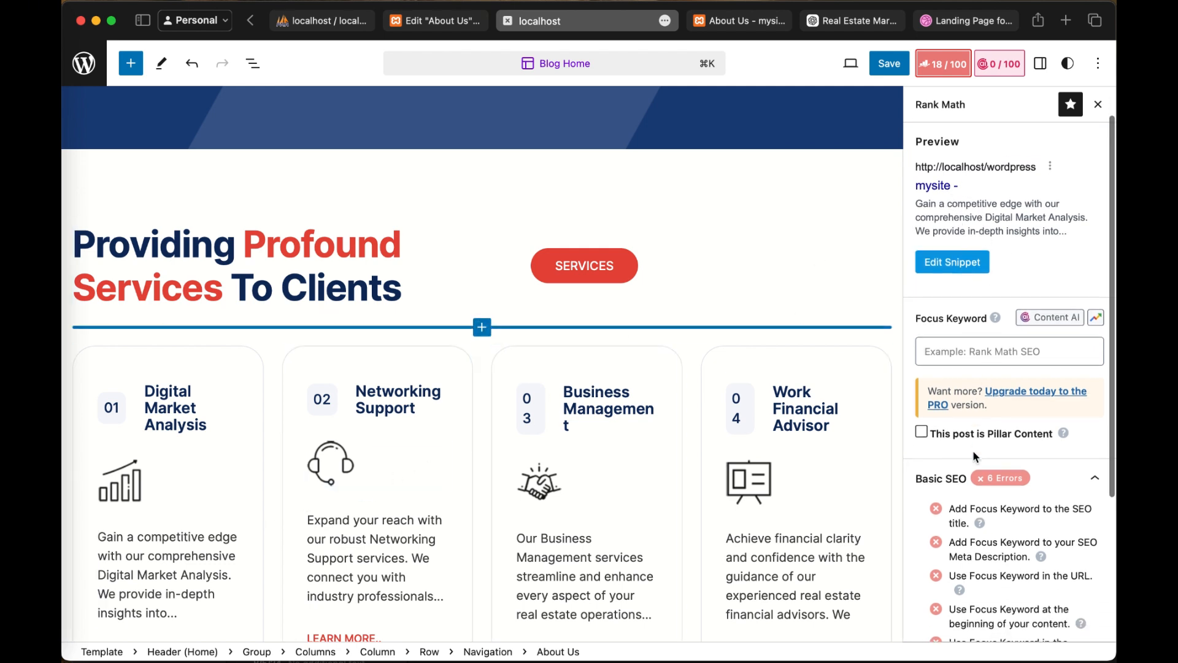
{"action": "scroll", "coordinate": [978, 429], "scroll_direction": "up", "scroll_amount": 1}
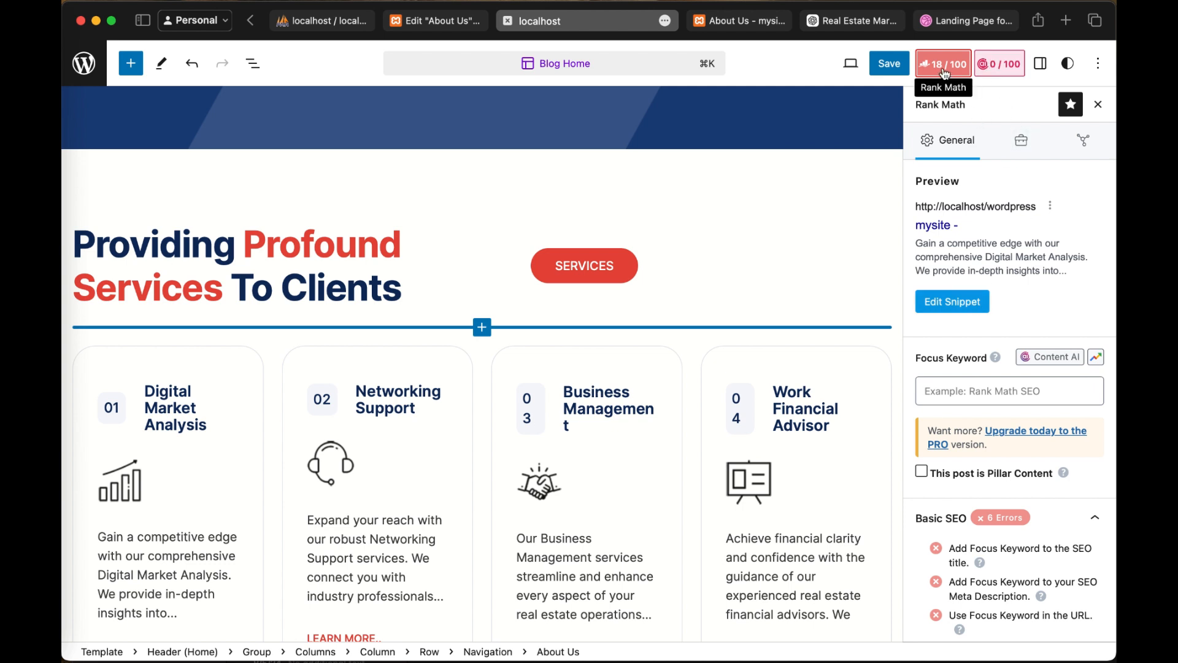
{"action": "scroll", "coordinate": [1012, 362], "scroll_direction": "down", "scroll_amount": 2}
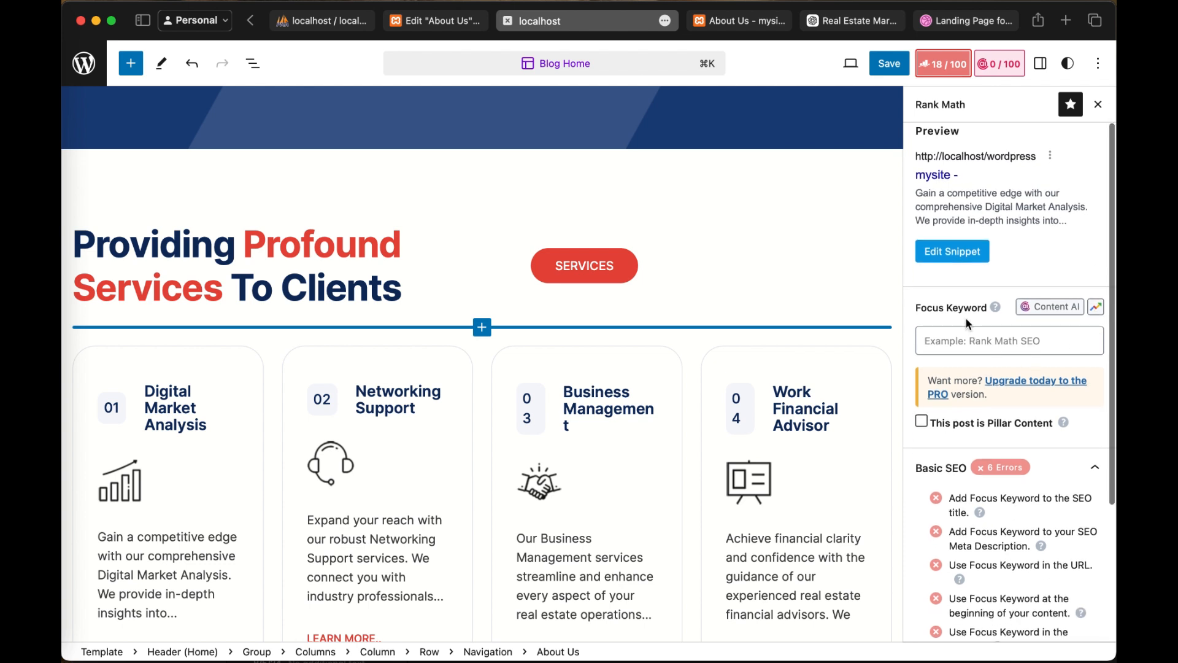
{"action": "scroll", "coordinate": [981, 407], "scroll_direction": "down", "scroll_amount": 3}
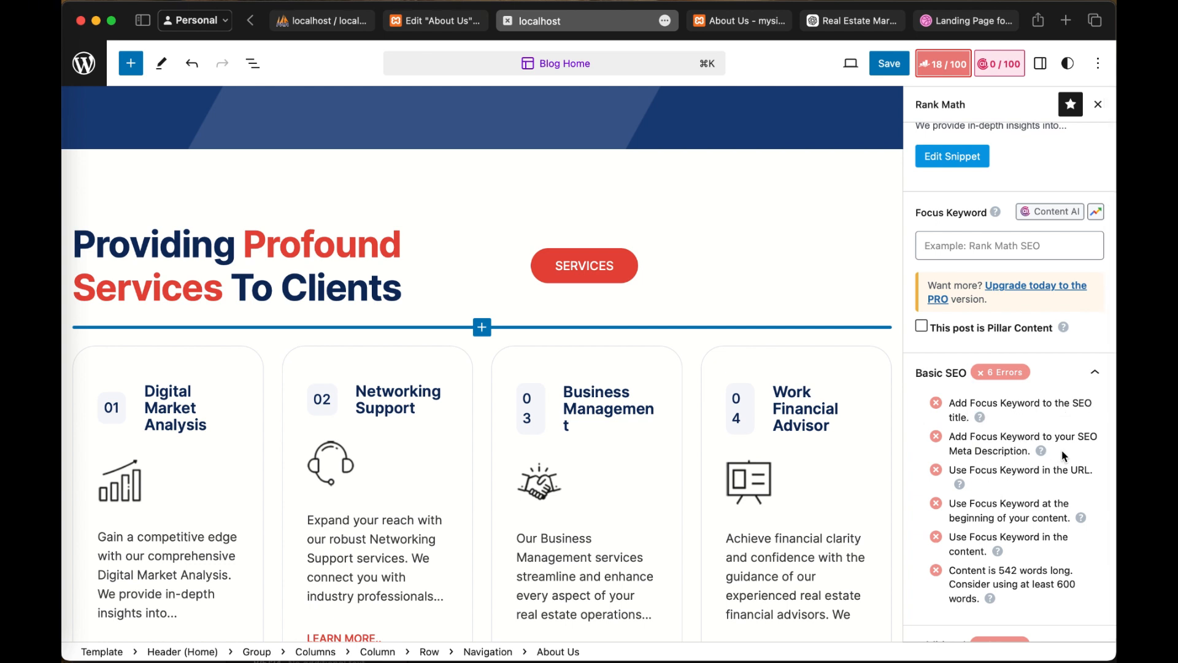
{"action": "scroll", "coordinate": [1029, 456], "scroll_direction": "down", "scroll_amount": 4}
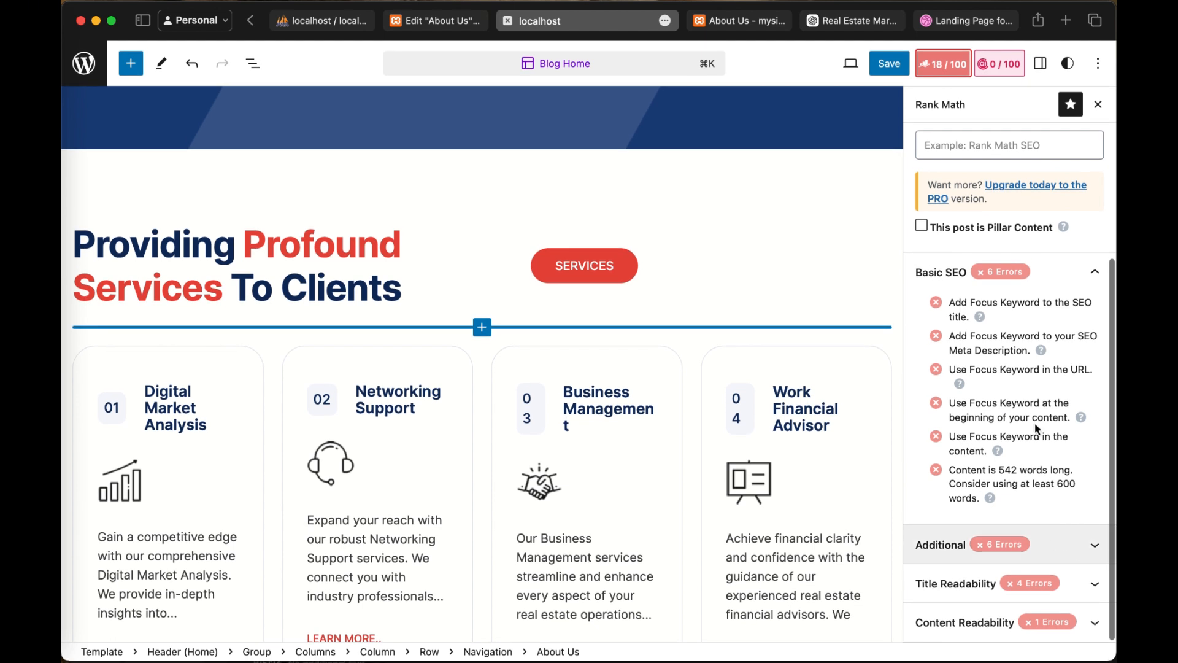
{"action": "scroll", "coordinate": [1012, 327], "scroll_direction": "up", "scroll_amount": 10}
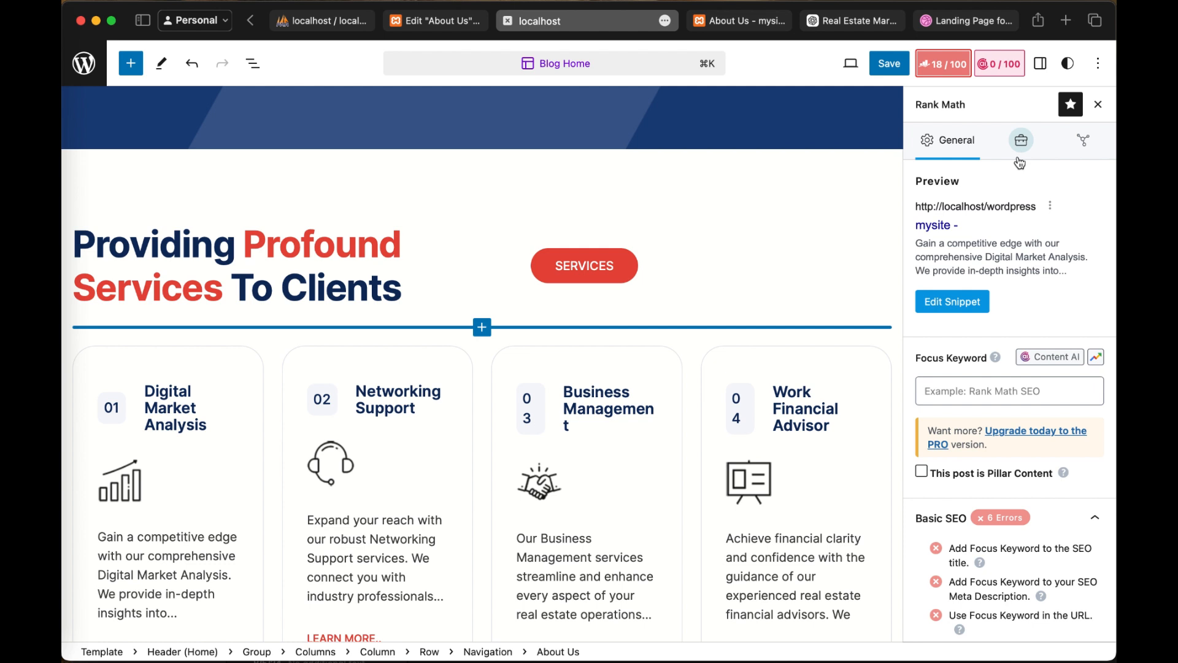
{"action": "scroll", "coordinate": [856, 252], "scroll_direction": "up", "scroll_amount": 10}
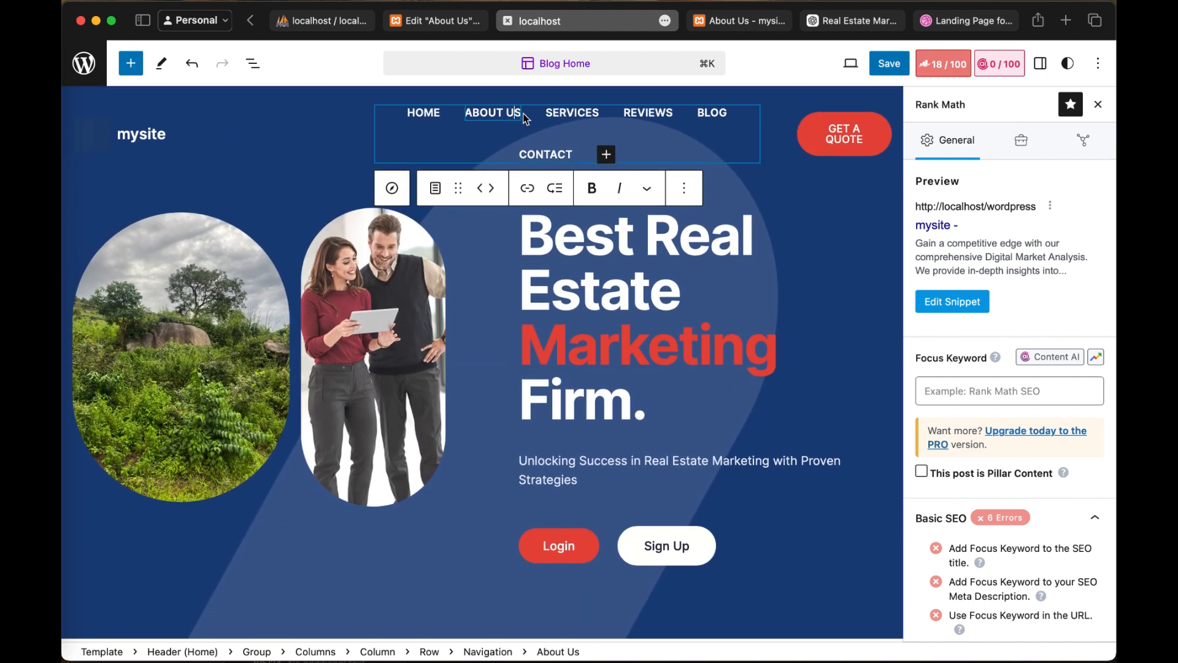
Step: Open the link details of the Services item in the header navigation and glance at the About Us page in Elementor
{"action": "left_click", "coordinate": [558, 111]}
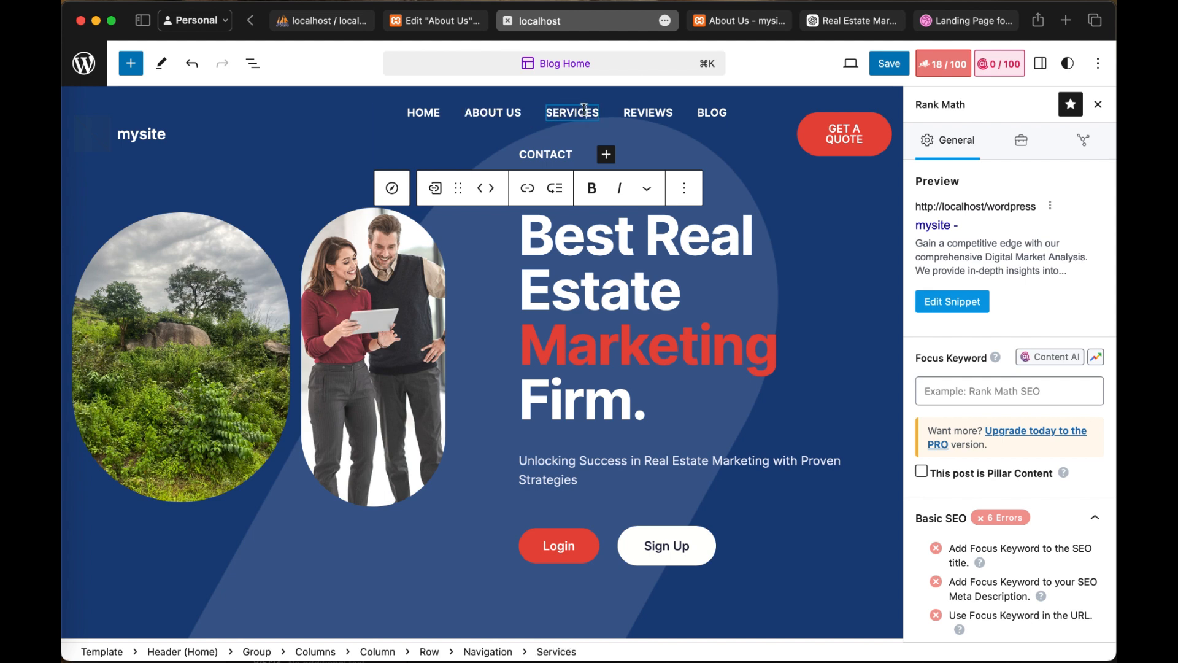
{"action": "left_click", "coordinate": [527, 189]}
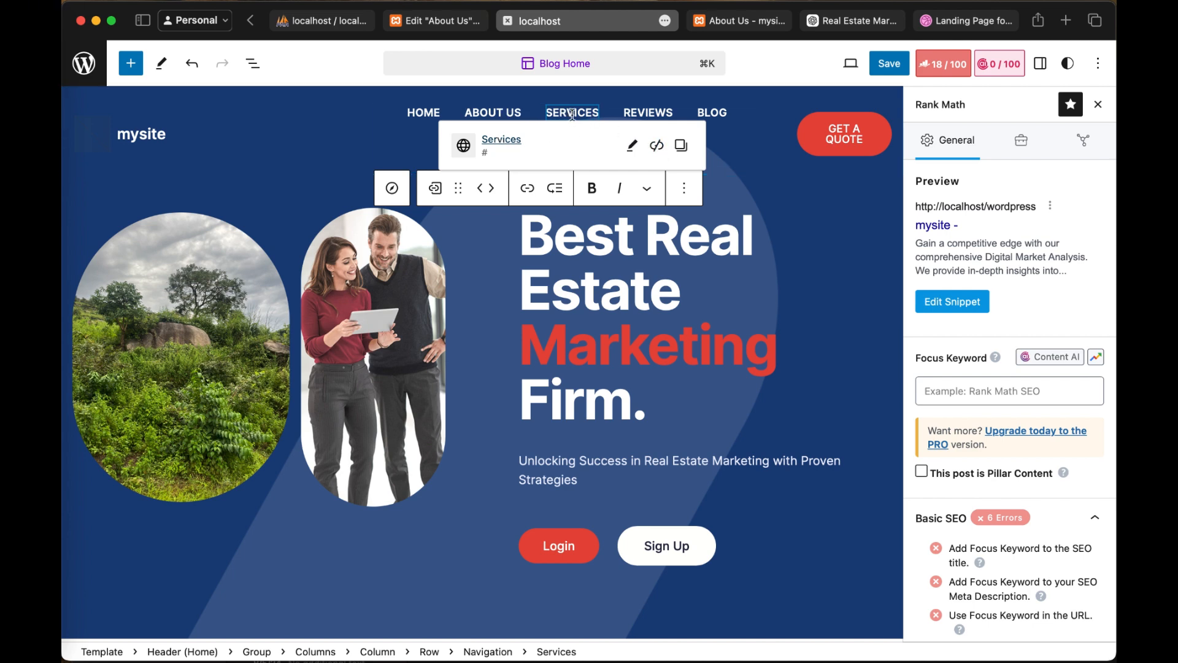
{"action": "left_click", "coordinate": [442, 25]}
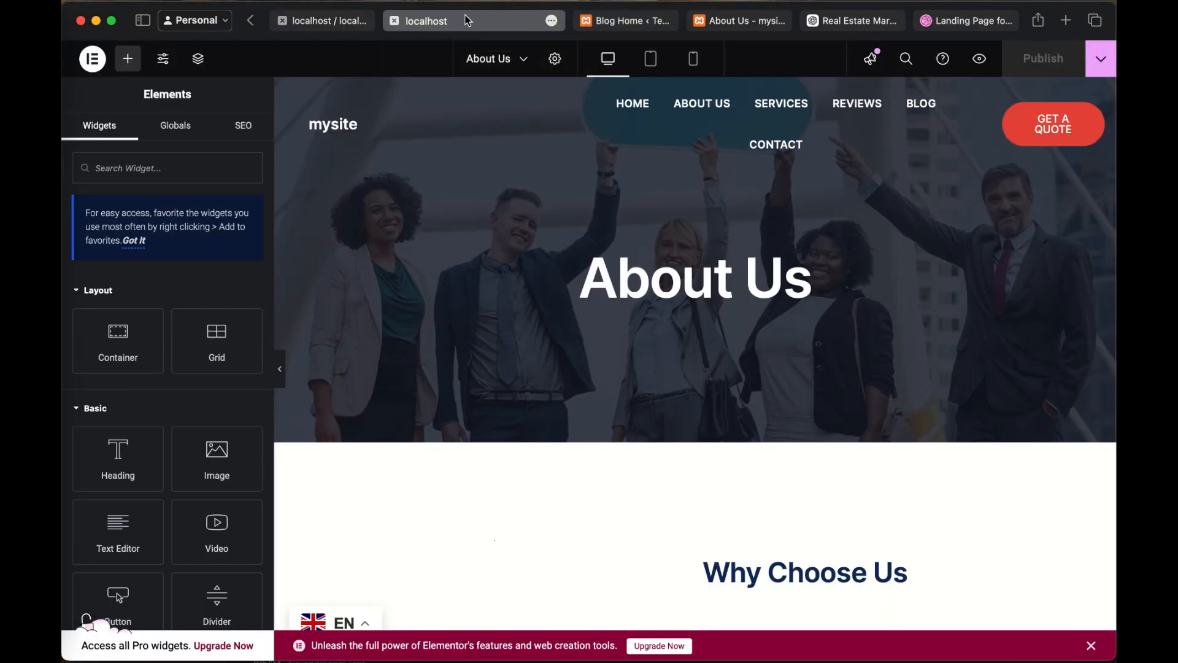
{"action": "left_click", "coordinate": [615, 23]}
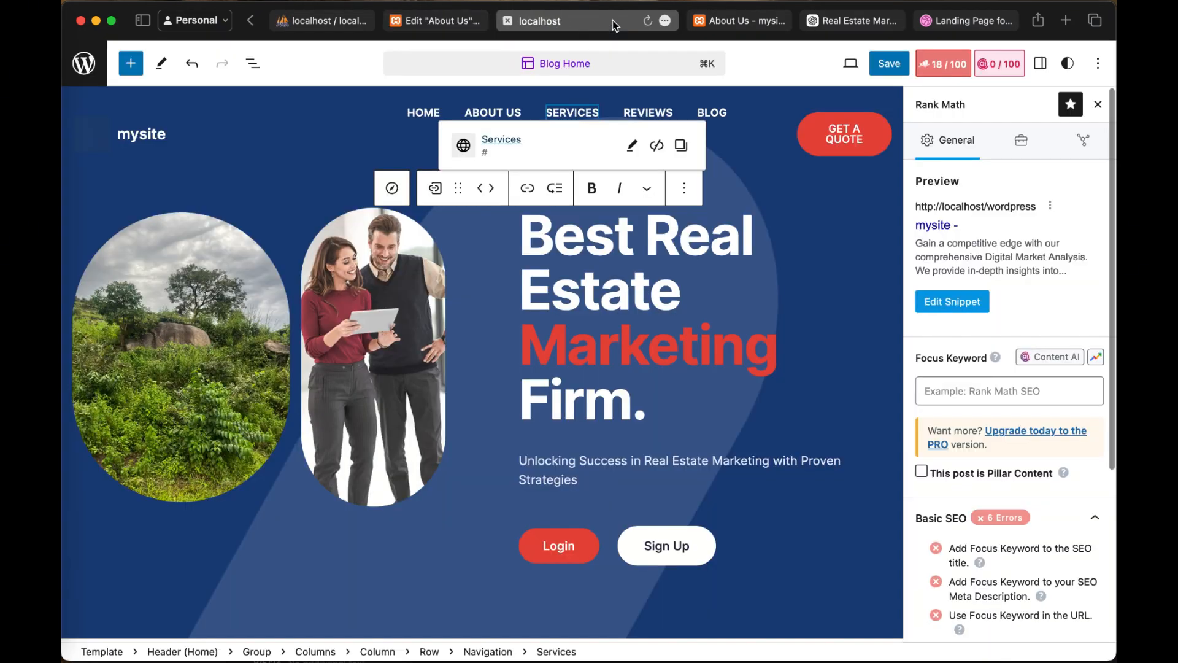
Step: Switch to the published About Us page, refresh it and look over the banner, "Why Choose Us" section and footer
{"action": "left_click", "coordinate": [729, 20]}
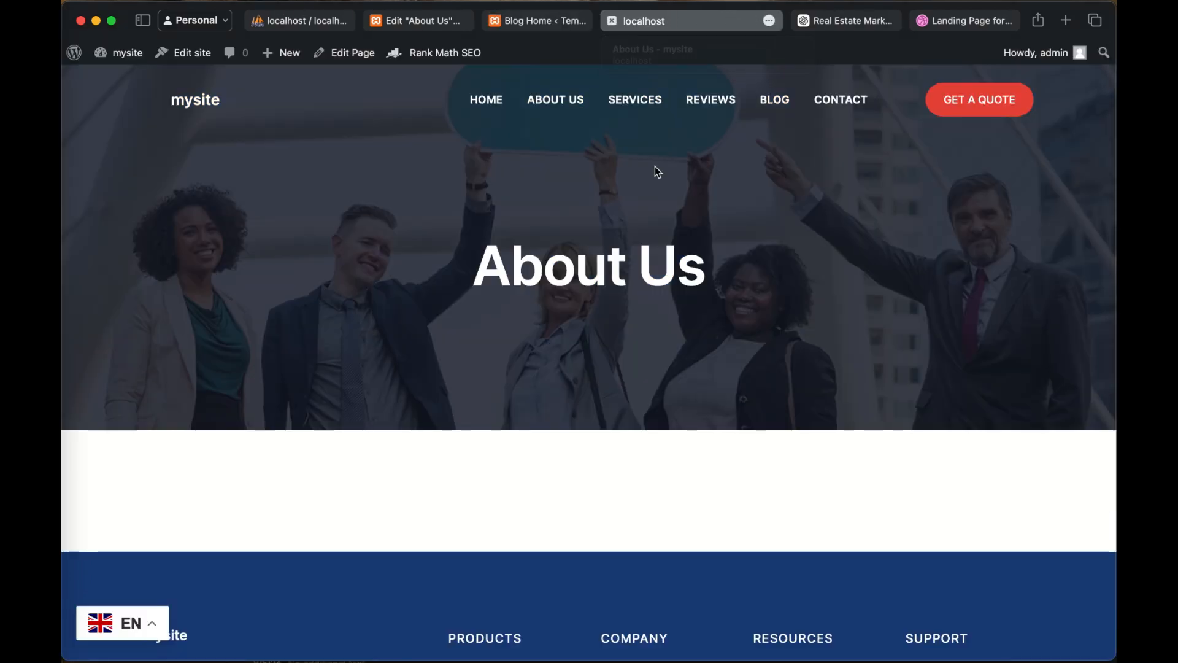
{"action": "scroll", "coordinate": [654, 166], "scroll_direction": "down", "scroll_amount": 4}
{"action": "scroll", "coordinate": [655, 167], "scroll_direction": "up", "scroll_amount": 4}
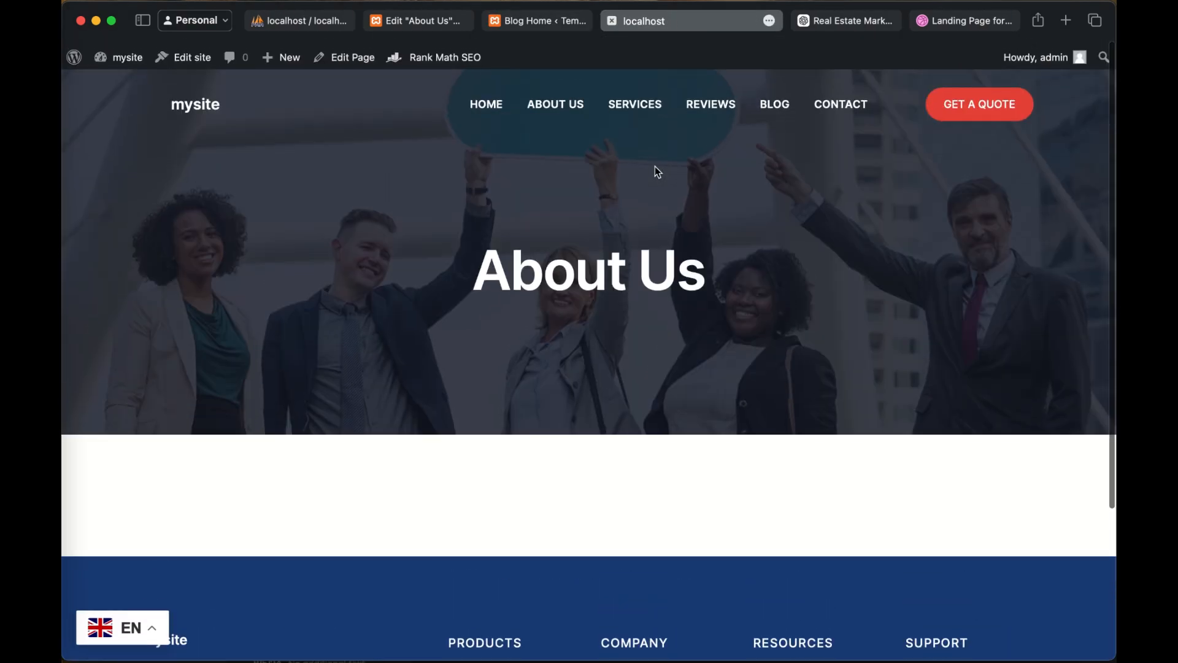
{"action": "left_click", "coordinate": [142, 59]}
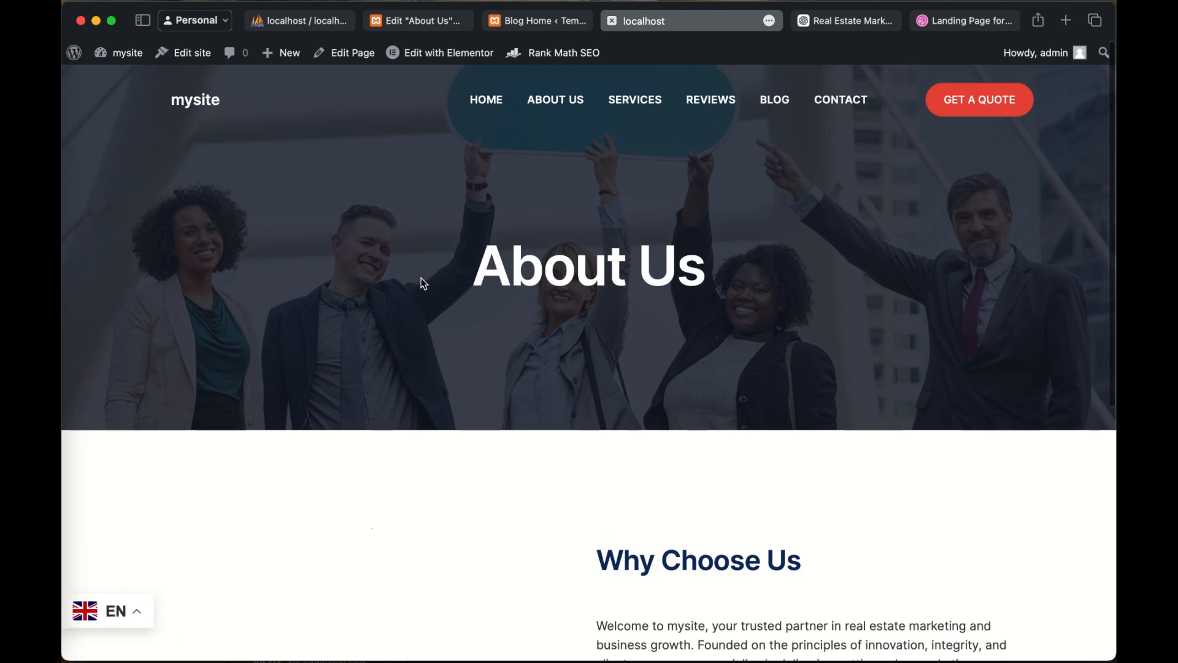
{"action": "scroll", "coordinate": [421, 279], "scroll_direction": "down", "scroll_amount": 5}
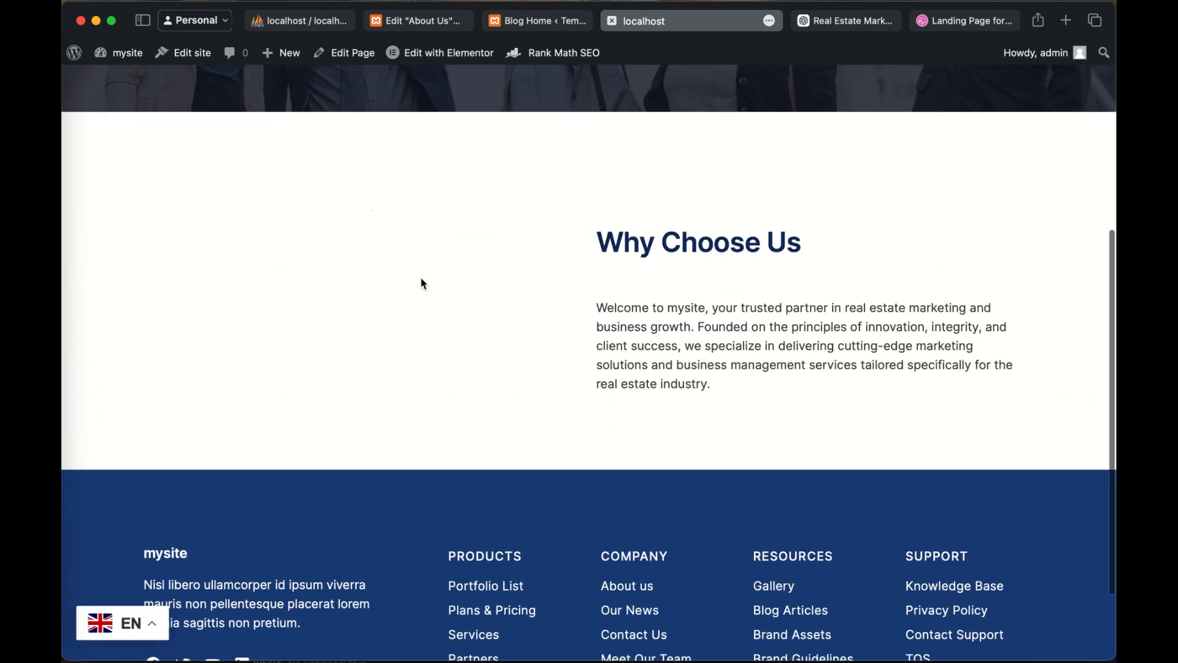
{"action": "scroll", "coordinate": [627, 360], "scroll_direction": "up", "scroll_amount": 5}
{"action": "scroll", "coordinate": [639, 492], "scroll_direction": "down", "scroll_amount": 3}
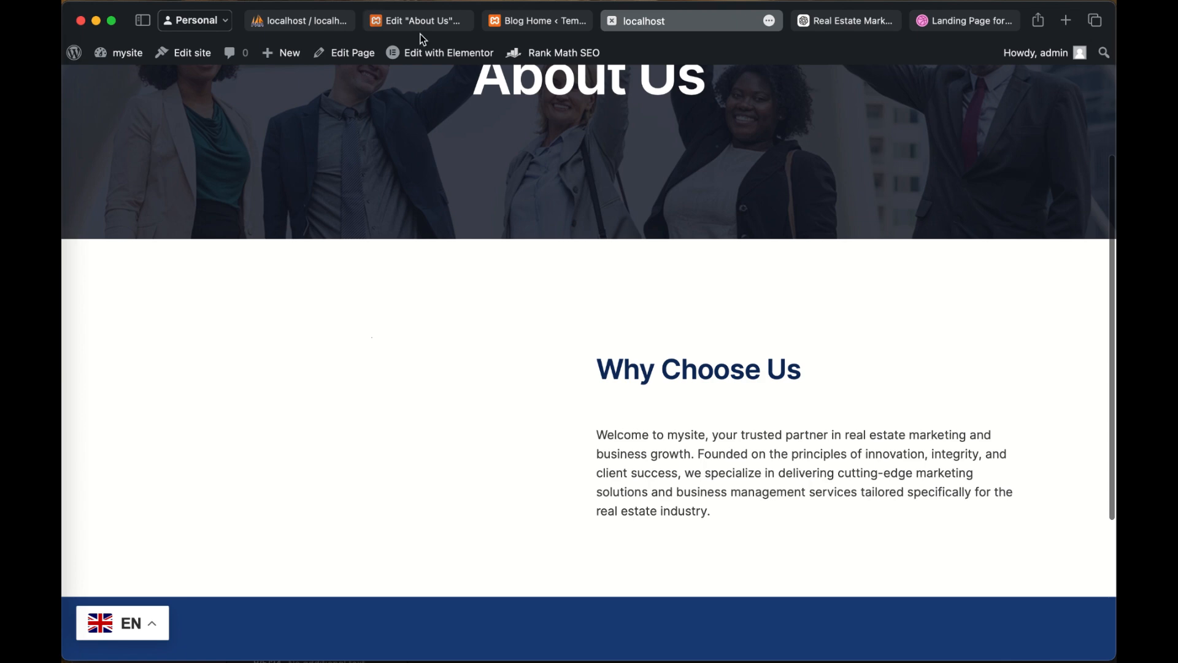
Step: Return to the About Us page in Elementor and add an Image widget to the empty container beside "Why Choose Us"
{"action": "left_click", "coordinate": [398, 27]}
{"action": "scroll", "coordinate": [513, 423], "scroll_direction": "down", "scroll_amount": 4}
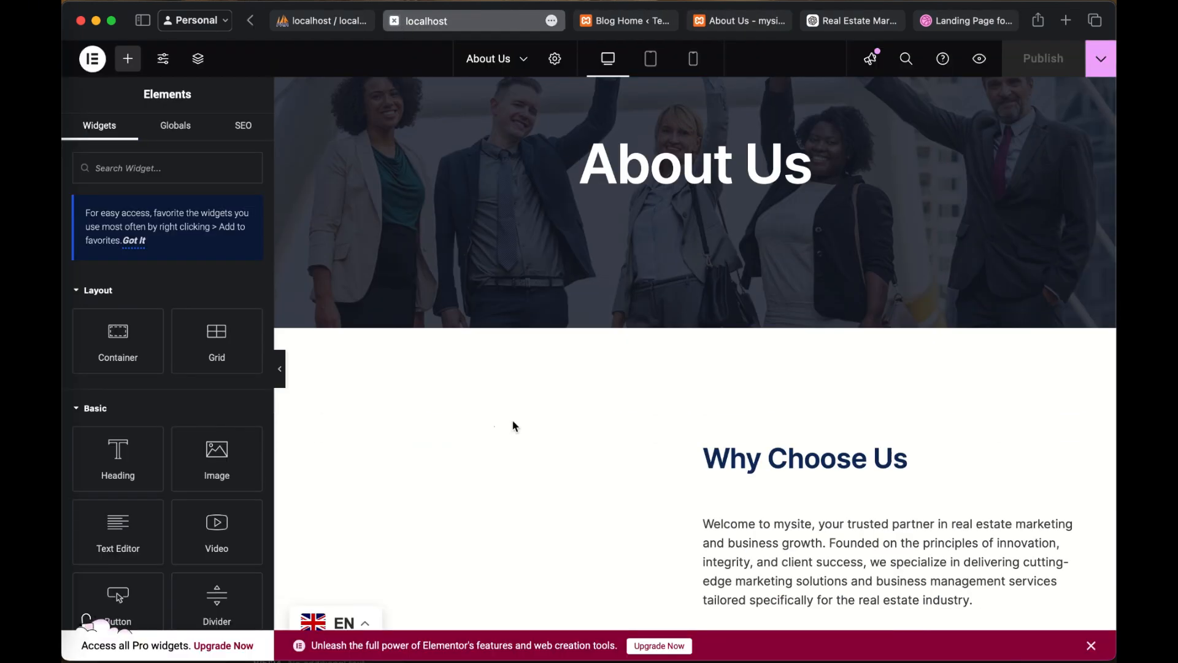
{"action": "scroll", "coordinate": [514, 425], "scroll_direction": "down", "scroll_amount": 1}
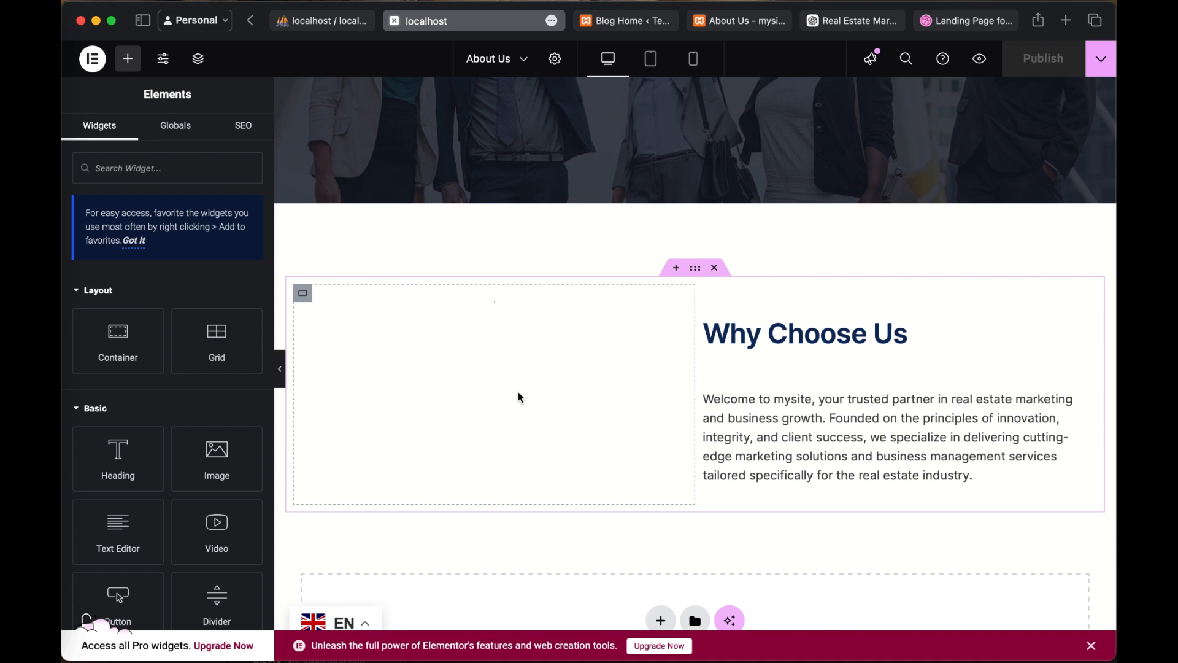
{"action": "left_click_drag", "start_coordinate": [216, 459], "coordinate": [559, 353]}
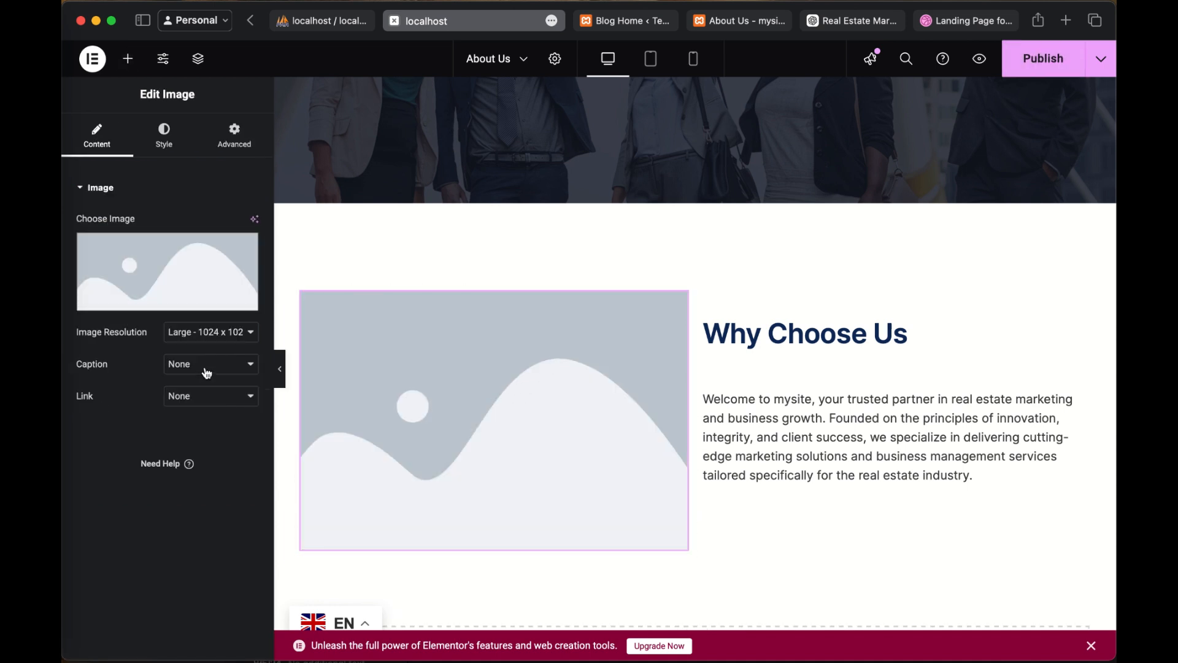
Step: Set the new widget's image to IMG_1835 from the media library and publish the About Us page
{"action": "left_click", "coordinate": [205, 299]}
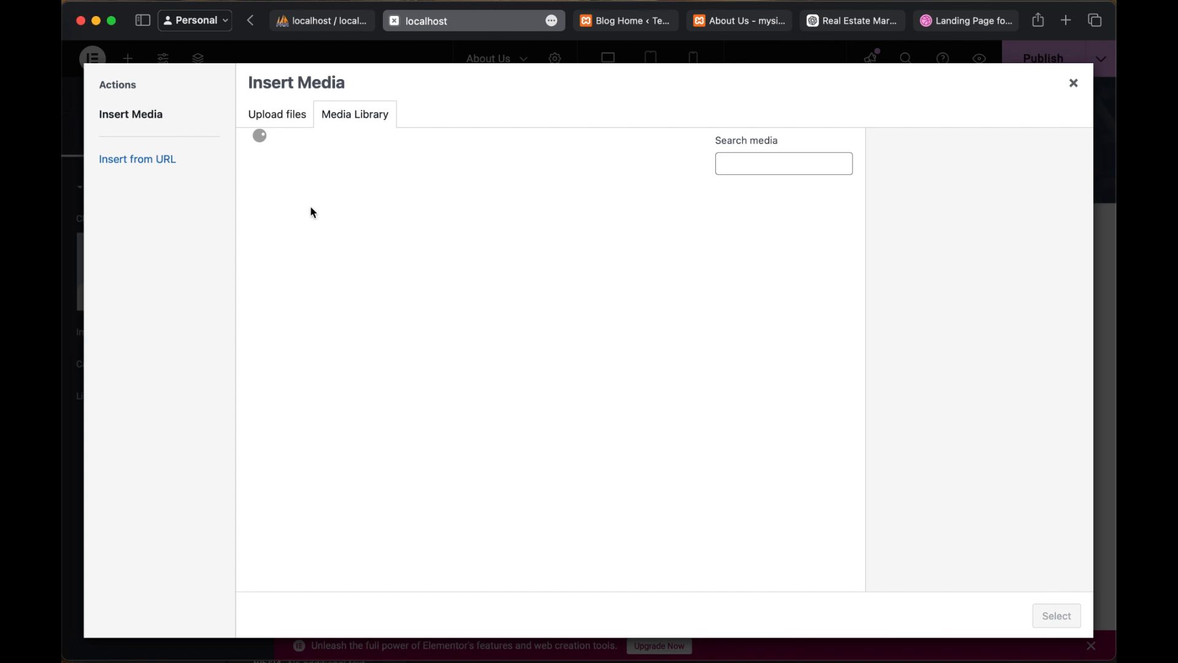
{"action": "left_click", "coordinate": [299, 222]}
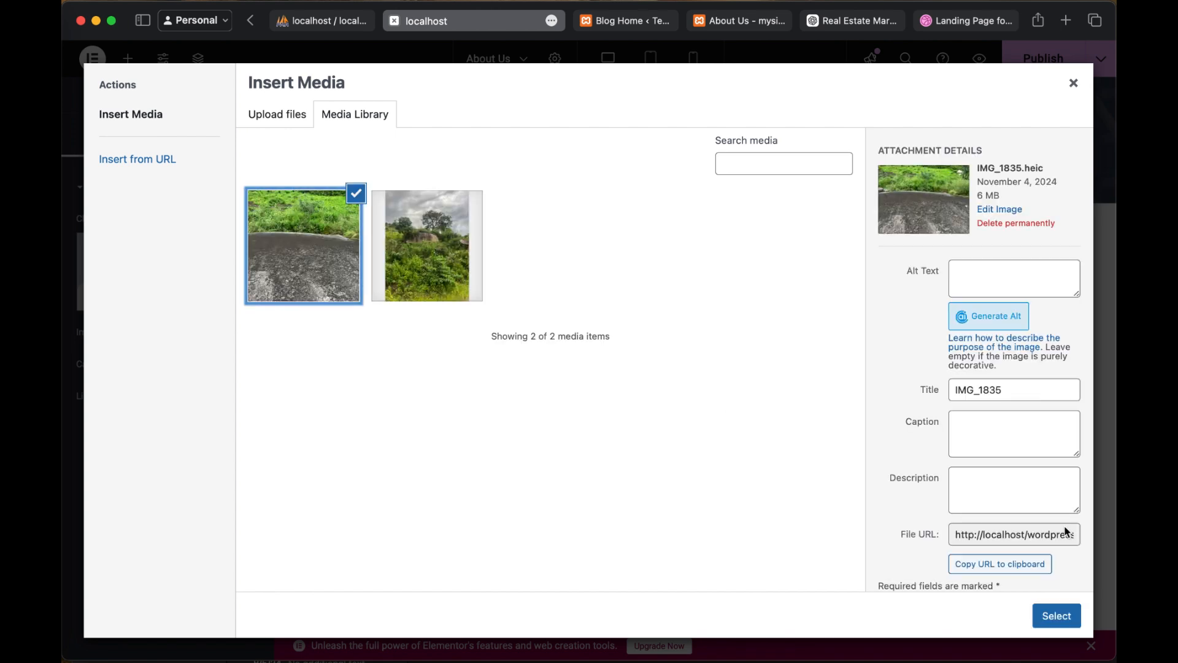
{"action": "left_click", "coordinate": [1063, 624]}
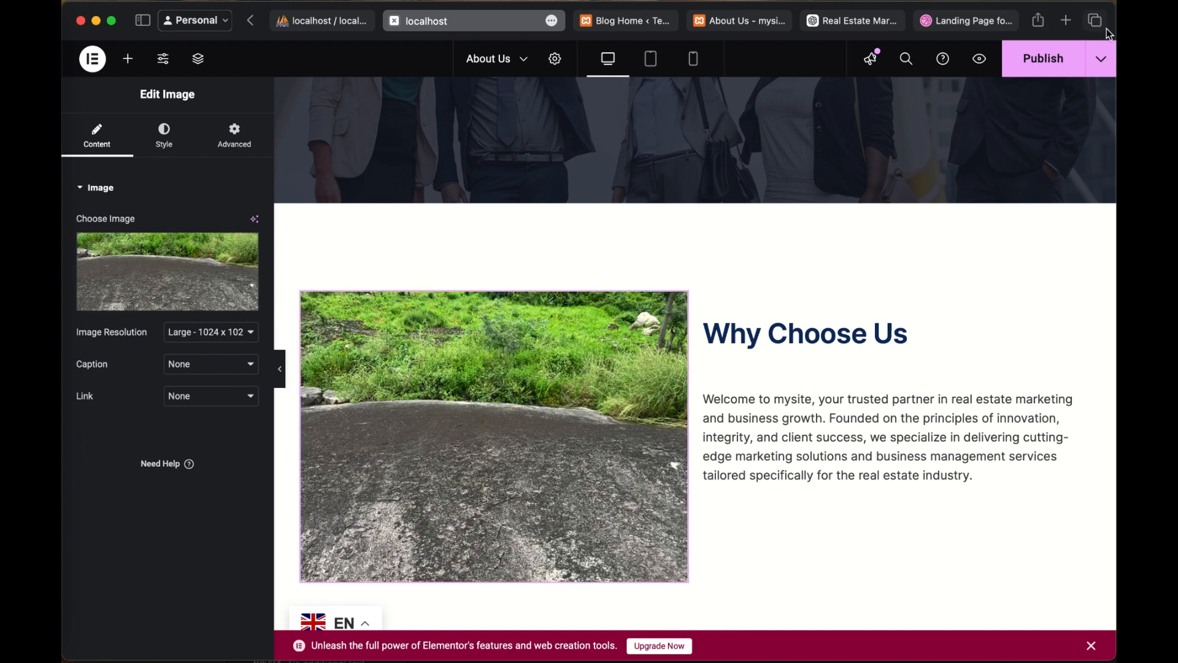
{"action": "left_click", "coordinate": [1051, 59]}
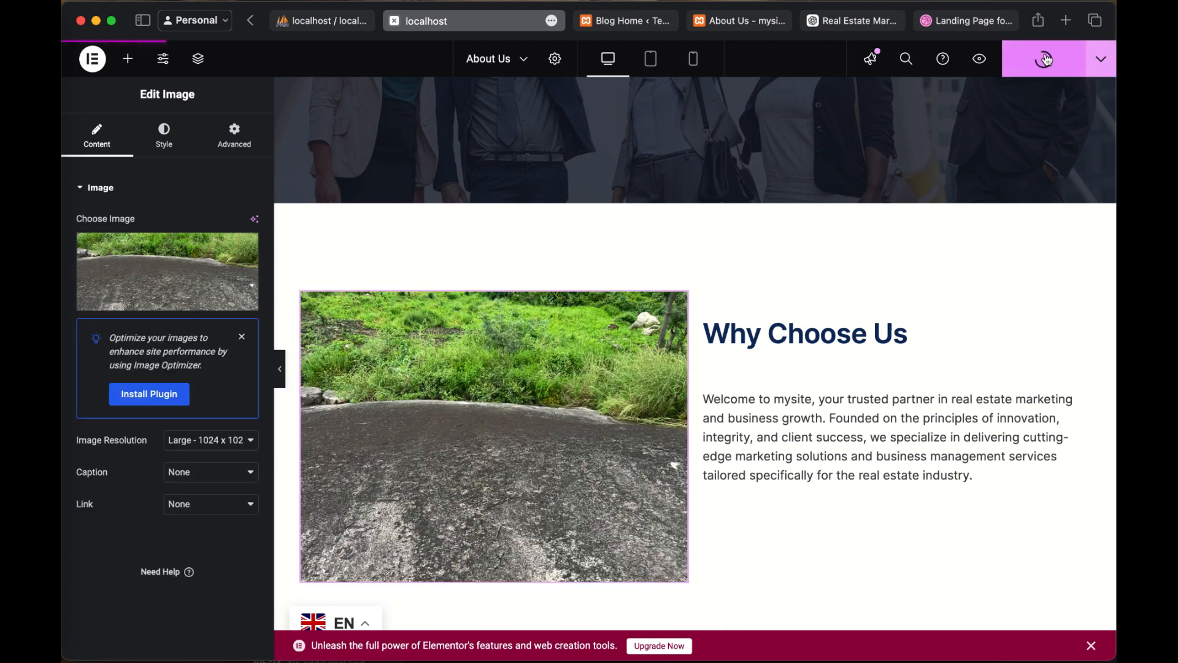
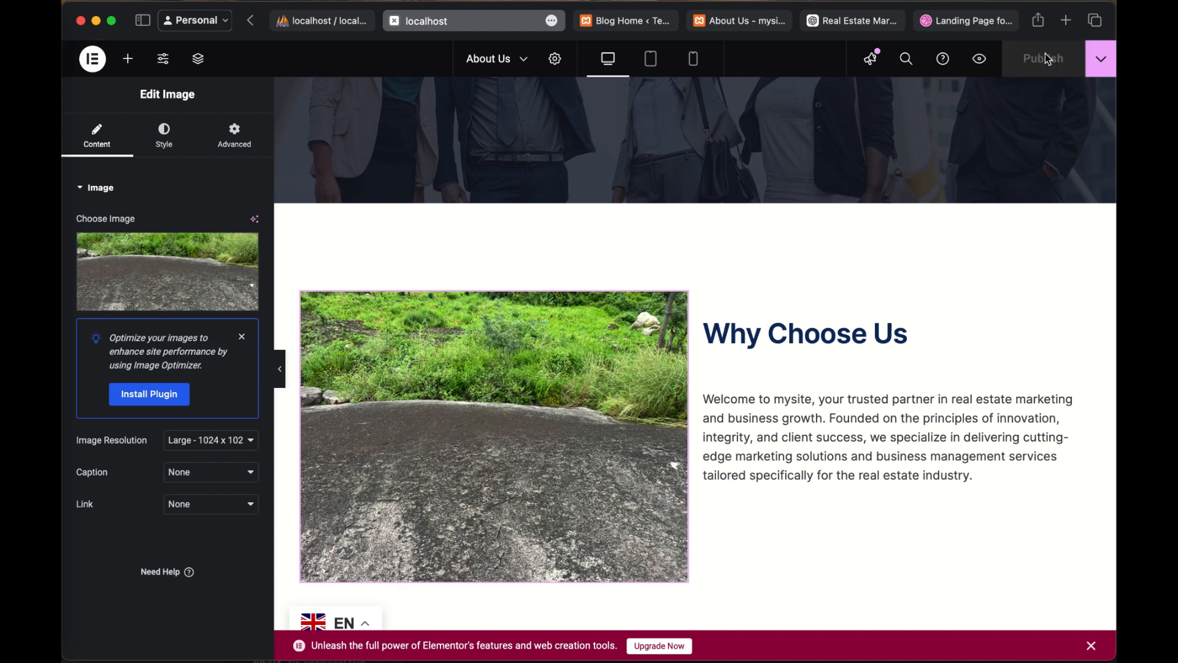
Step: Look over the About Us page in the editor, from the banner to the image beside "Why Choose Us" and the empty widget area
{"action": "scroll", "coordinate": [924, 393], "scroll_direction": "down", "scroll_amount": 10}
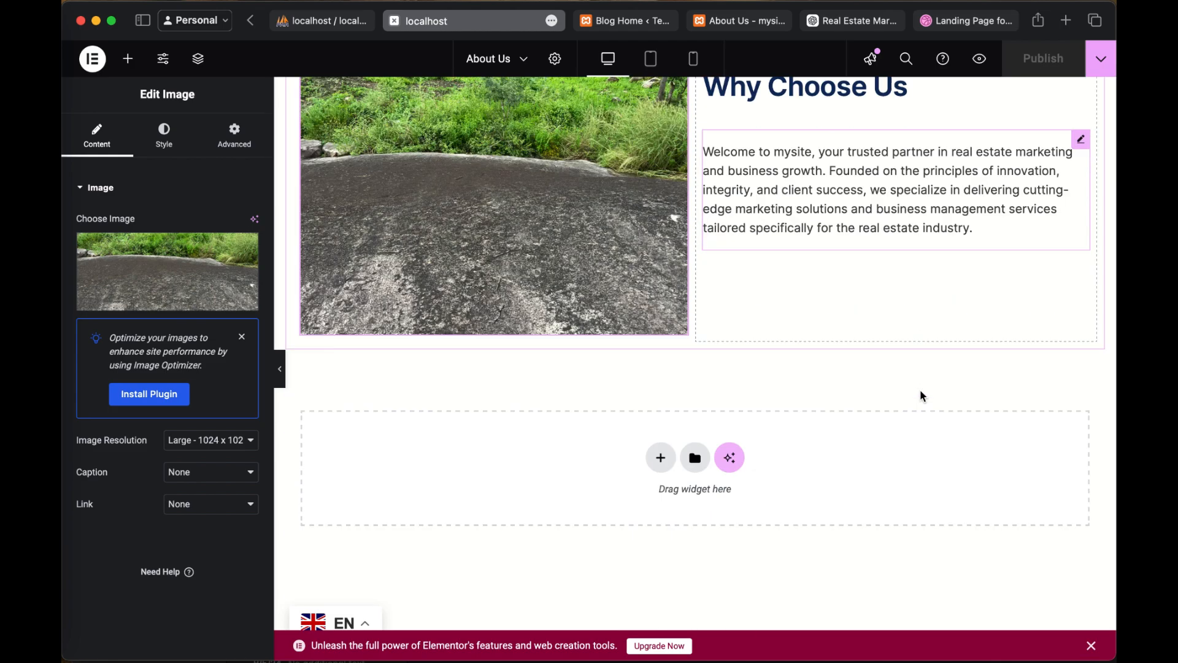
{"action": "scroll", "coordinate": [922, 396], "scroll_direction": "up", "scroll_amount": 2}
{"action": "scroll", "coordinate": [923, 396], "scroll_direction": "up", "scroll_amount": 10}
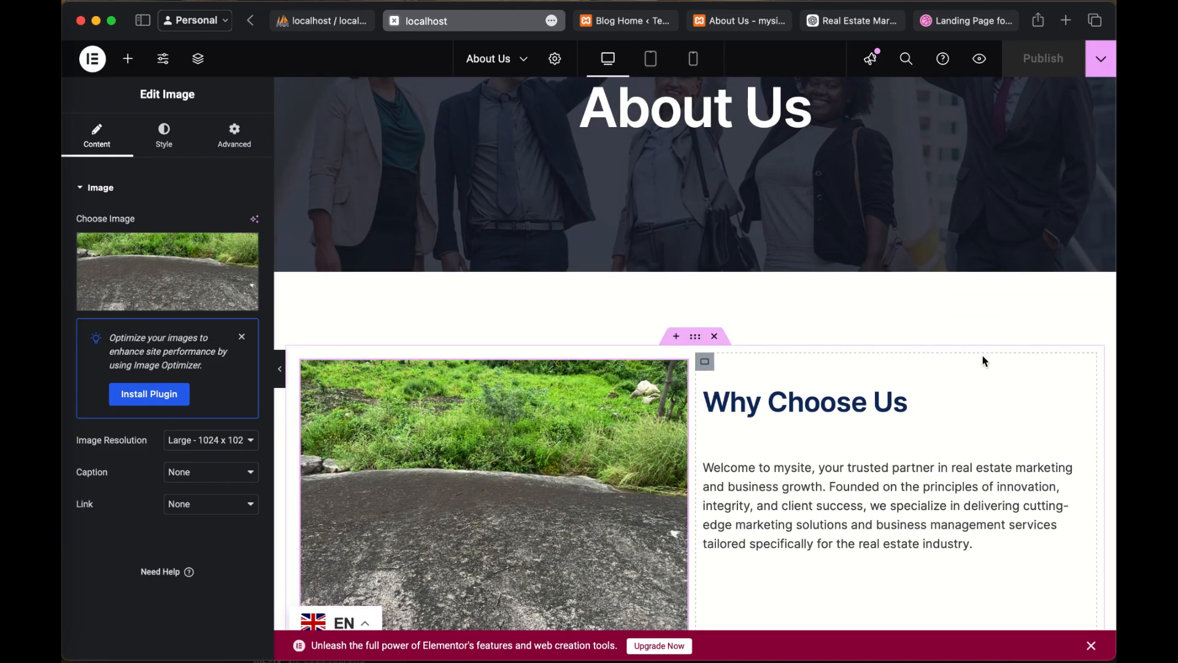
{"action": "scroll", "coordinate": [984, 360], "scroll_direction": "up", "scroll_amount": 3}
{"action": "scroll", "coordinate": [984, 361], "scroll_direction": "down", "scroll_amount": 10}
{"action": "scroll", "coordinate": [983, 360], "scroll_direction": "up", "scroll_amount": 6}
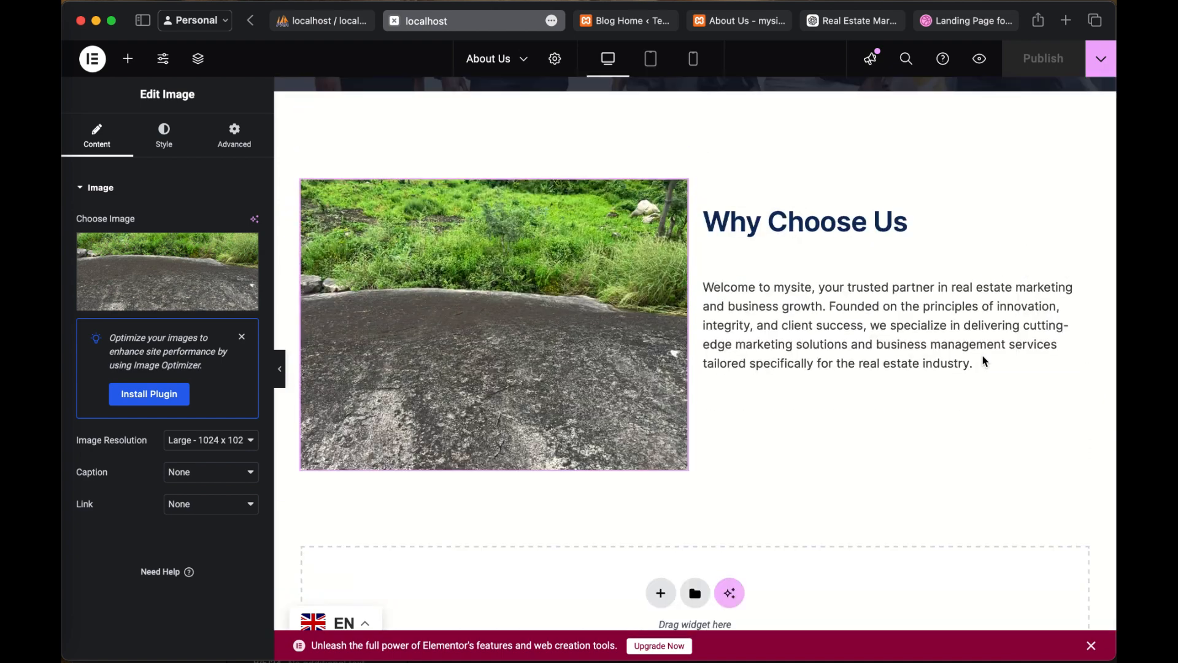
{"action": "scroll", "coordinate": [644, 495], "scroll_direction": "down", "scroll_amount": 1}
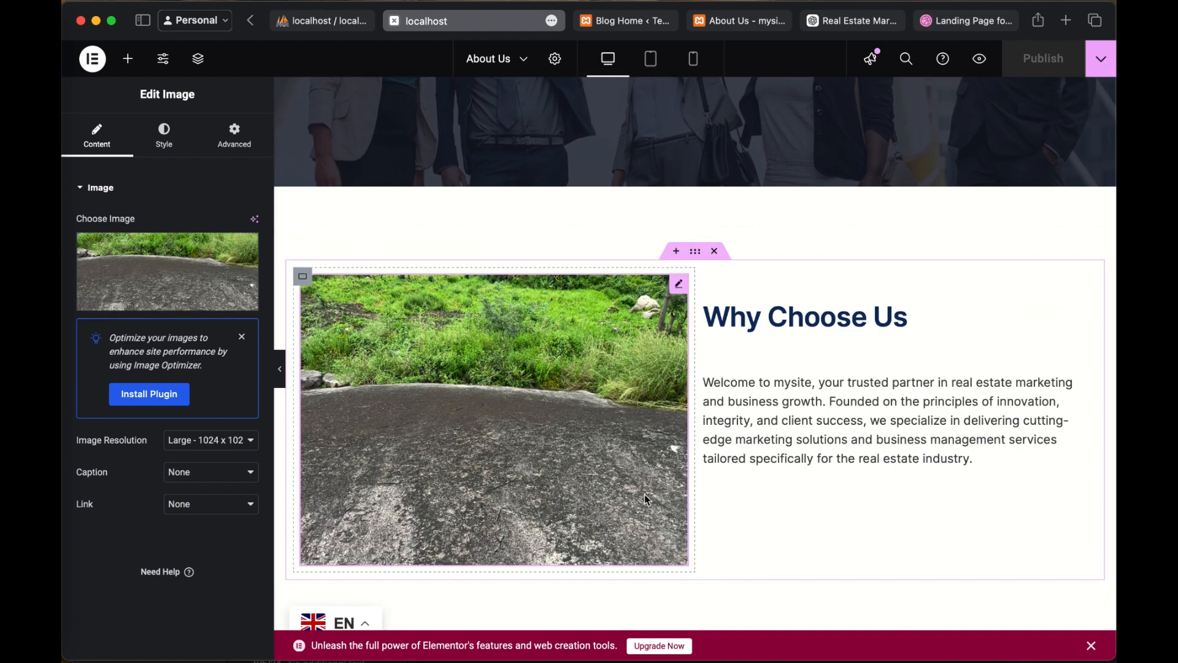
Step: Switch to the published About Us page and check the space beside "Why Choose Us" for the image
{"action": "left_click", "coordinate": [961, 22]}
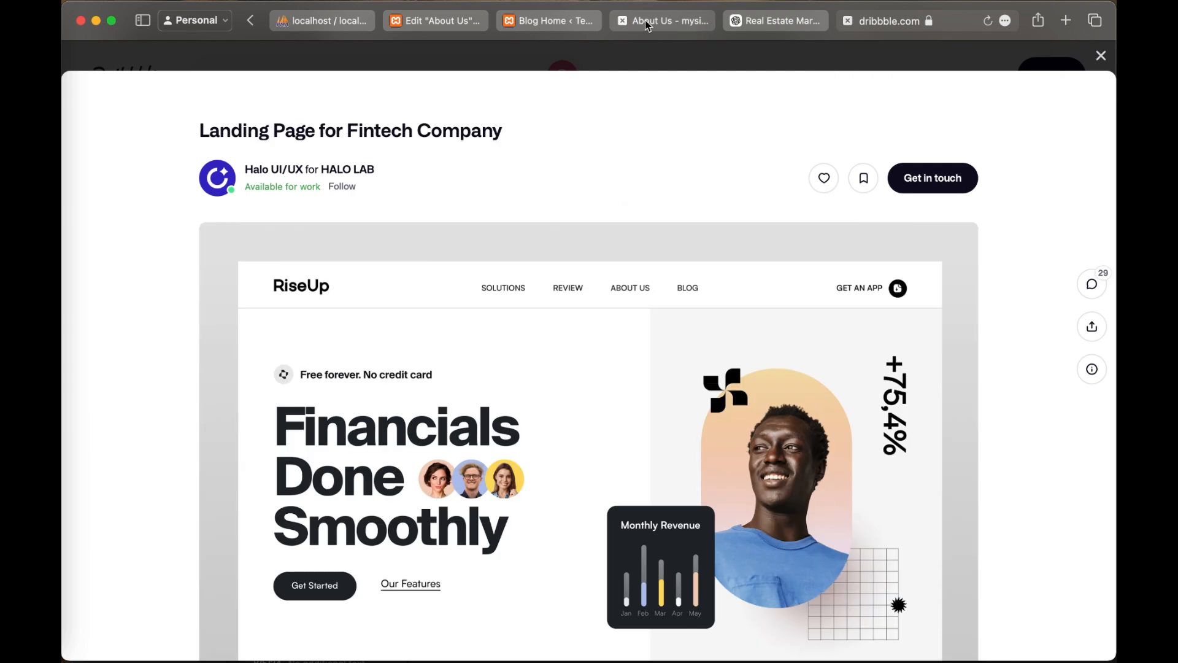
{"action": "left_click", "coordinate": [645, 20]}
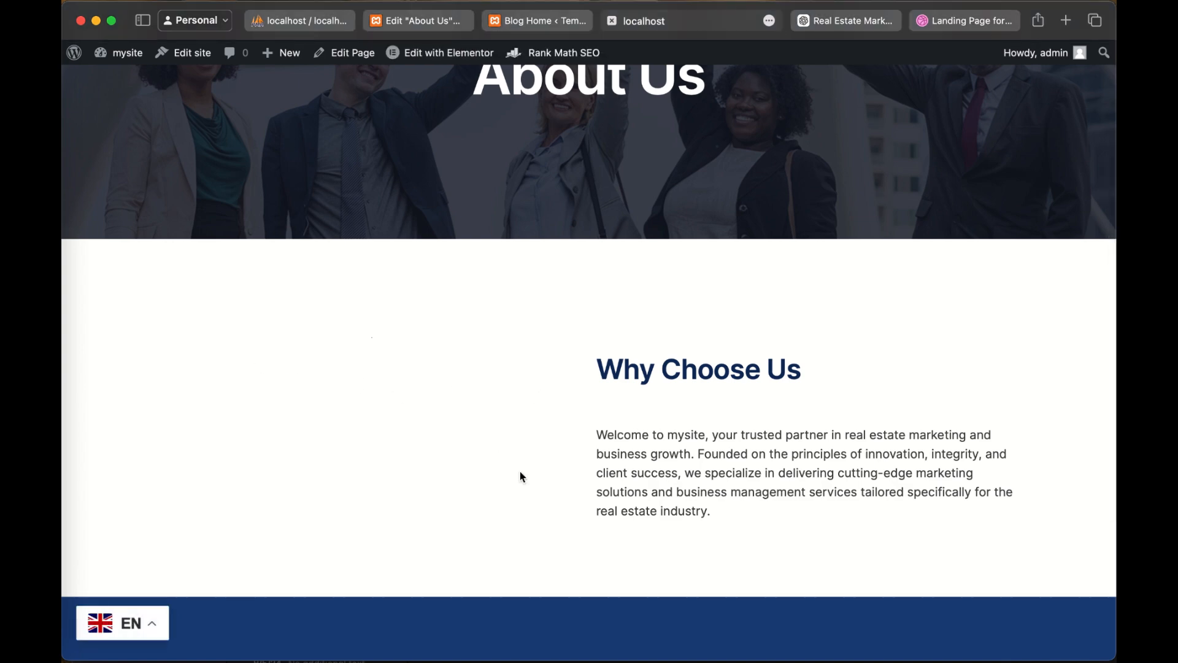
{"action": "mouse_move", "coordinate": [448, 54]}
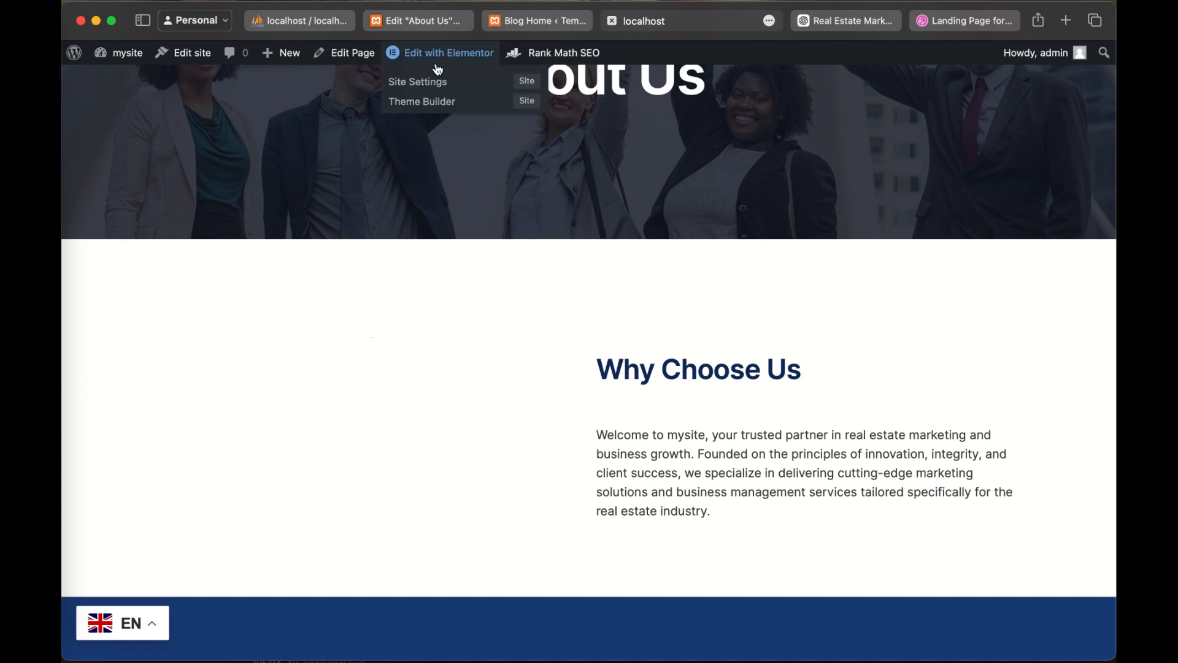
{"action": "scroll", "coordinate": [573, 354], "scroll_direction": "down", "scroll_amount": 4}
{"action": "scroll", "coordinate": [604, 281], "scroll_direction": "up", "scroll_amount": 7}
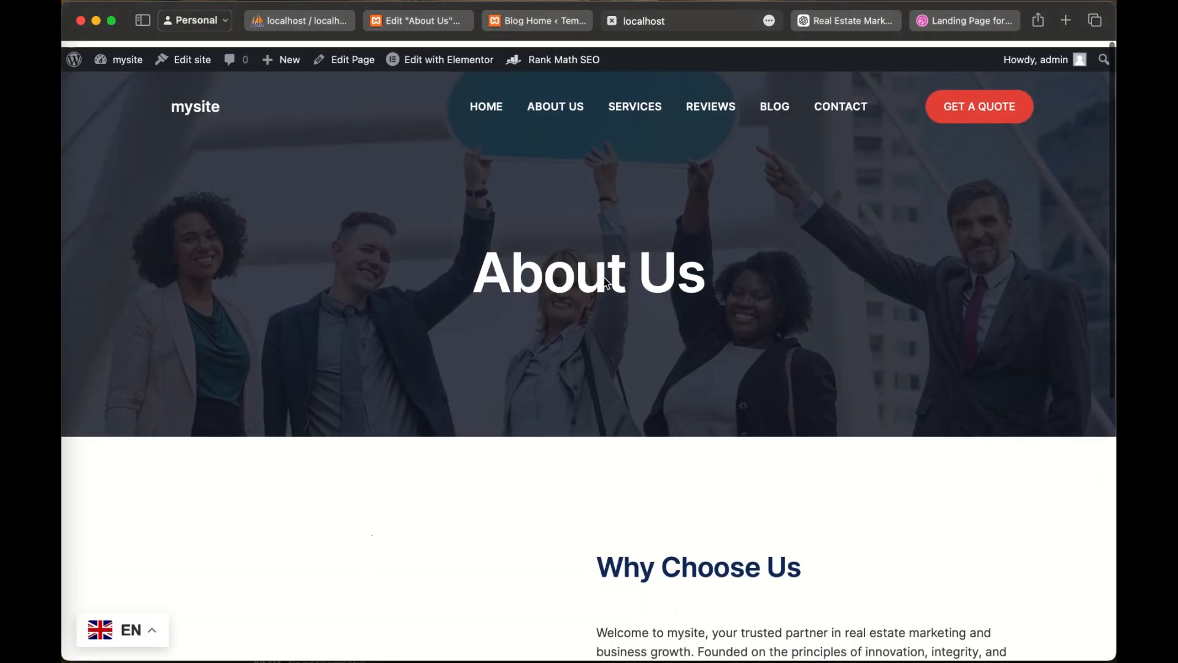
Step: Return to the About Us page in Elementor and review its layout from the image section down to the footer
{"action": "key", "text": "ctrl+shift+Tab"}
{"action": "left_click", "coordinate": [415, 23]}
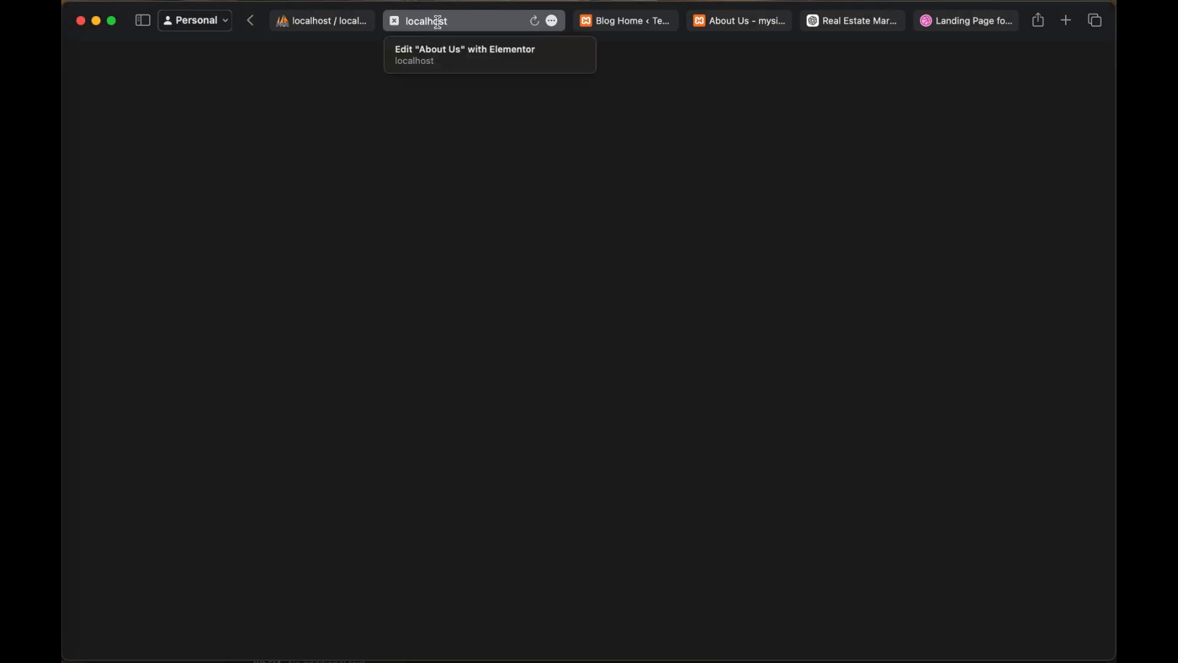
{"action": "left_click", "coordinate": [437, 23]}
{"action": "left_click", "coordinate": [786, 258]}
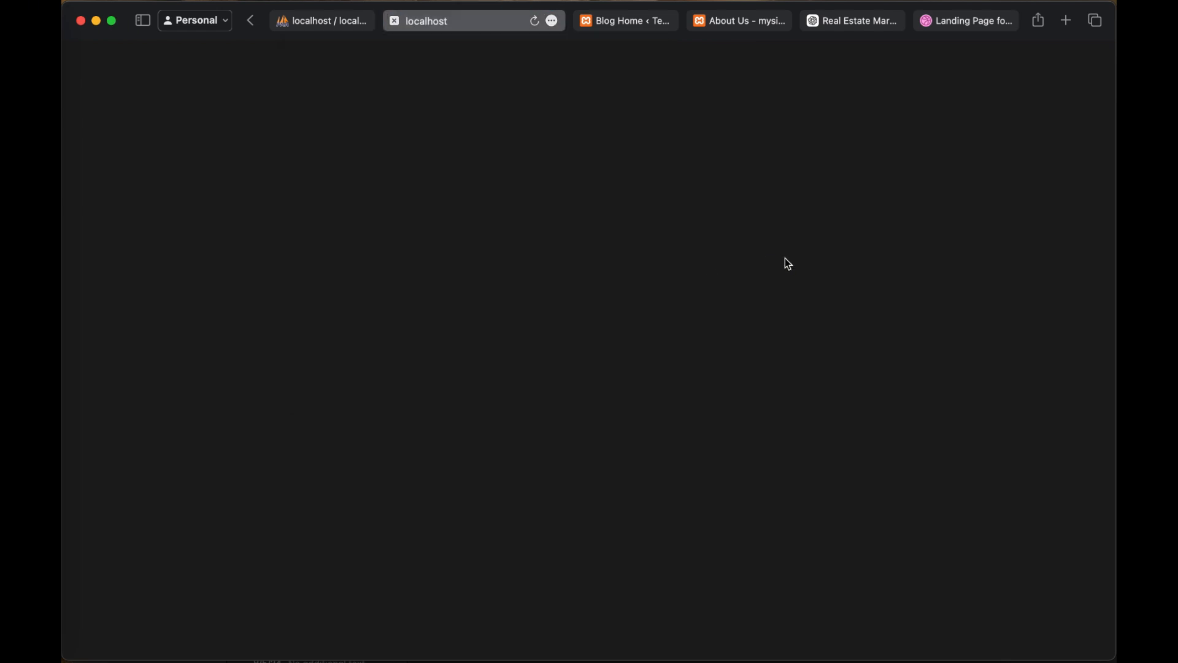
{"action": "left_click", "coordinate": [475, 26]}
{"action": "left_click", "coordinate": [749, 243]}
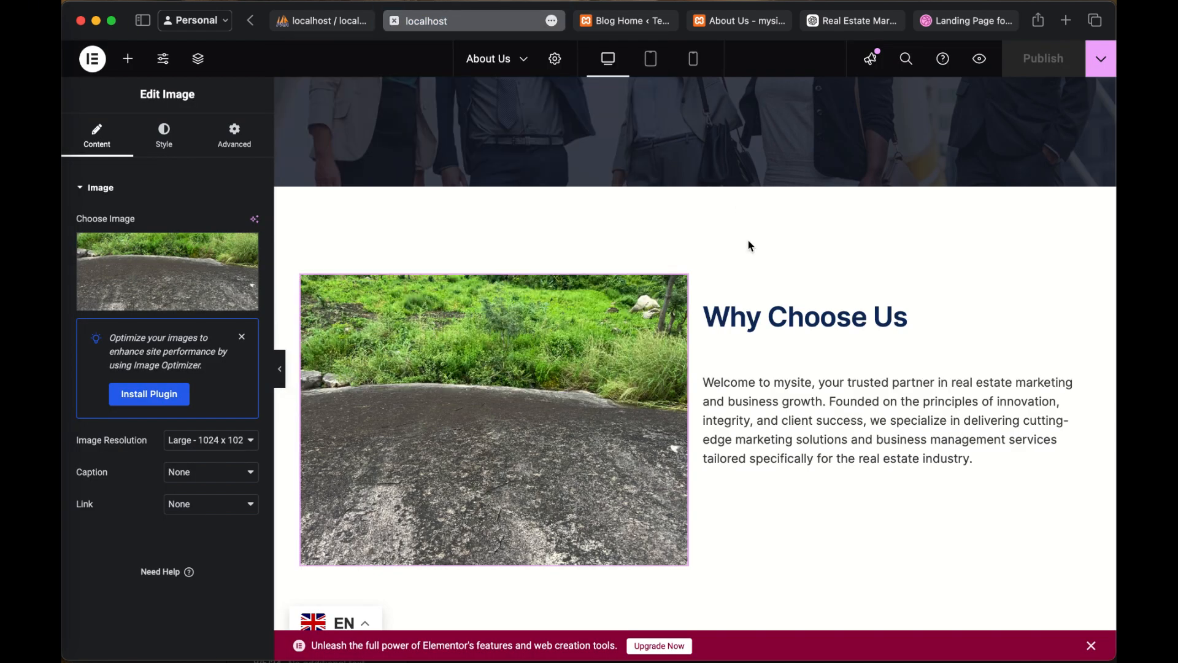
{"action": "scroll", "coordinate": [757, 421], "scroll_direction": "down", "scroll_amount": 5}
{"action": "scroll", "coordinate": [757, 422], "scroll_direction": "down", "scroll_amount": 4}
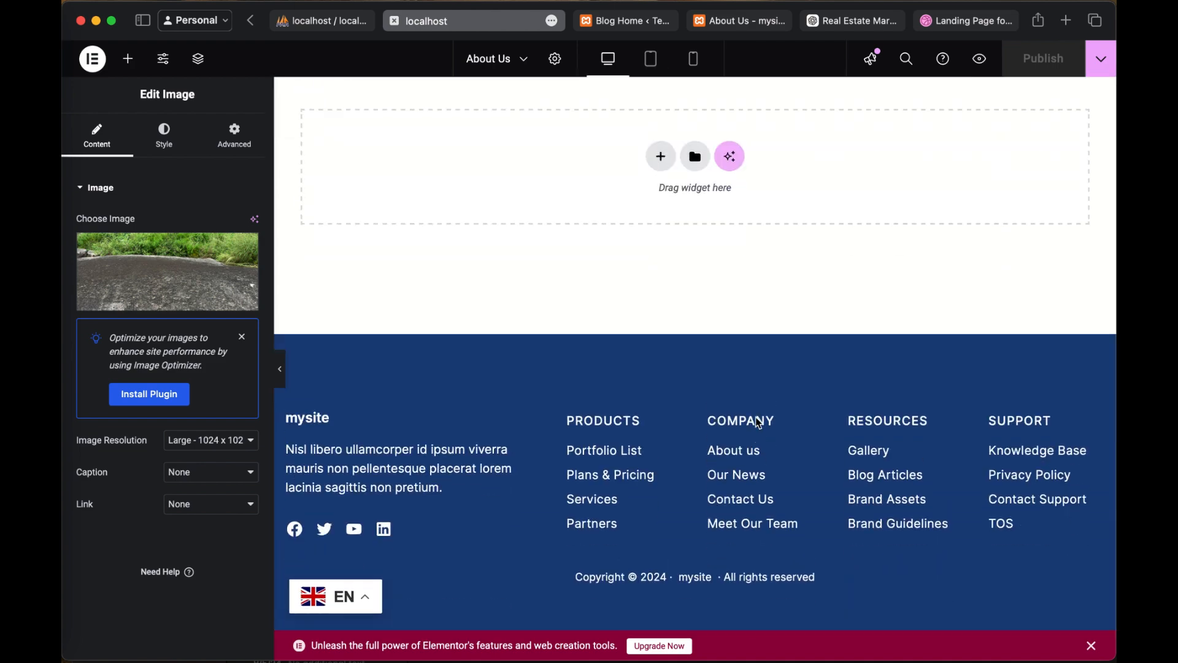
{"action": "scroll", "coordinate": [757, 421], "scroll_direction": "up", "scroll_amount": 15}
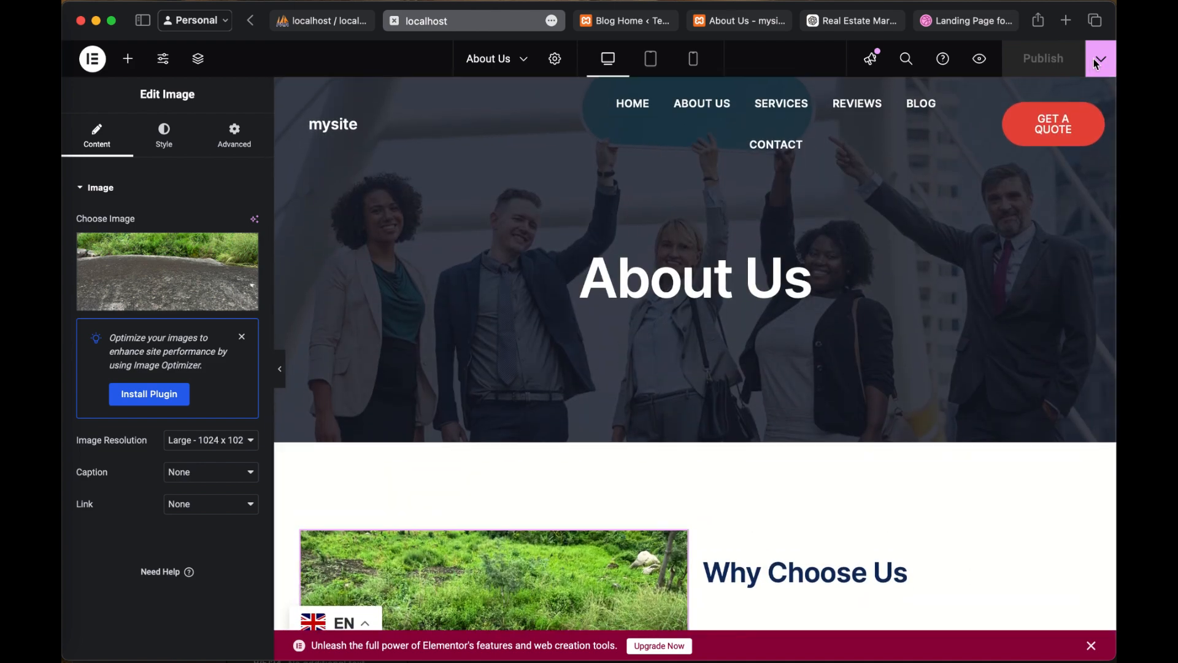
Step: Open the live view of the About Us page from Elementor and inspect the area beside "Why Choose Us"
{"action": "left_click", "coordinate": [1100, 61]}
{"action": "left_click", "coordinate": [1101, 61]}
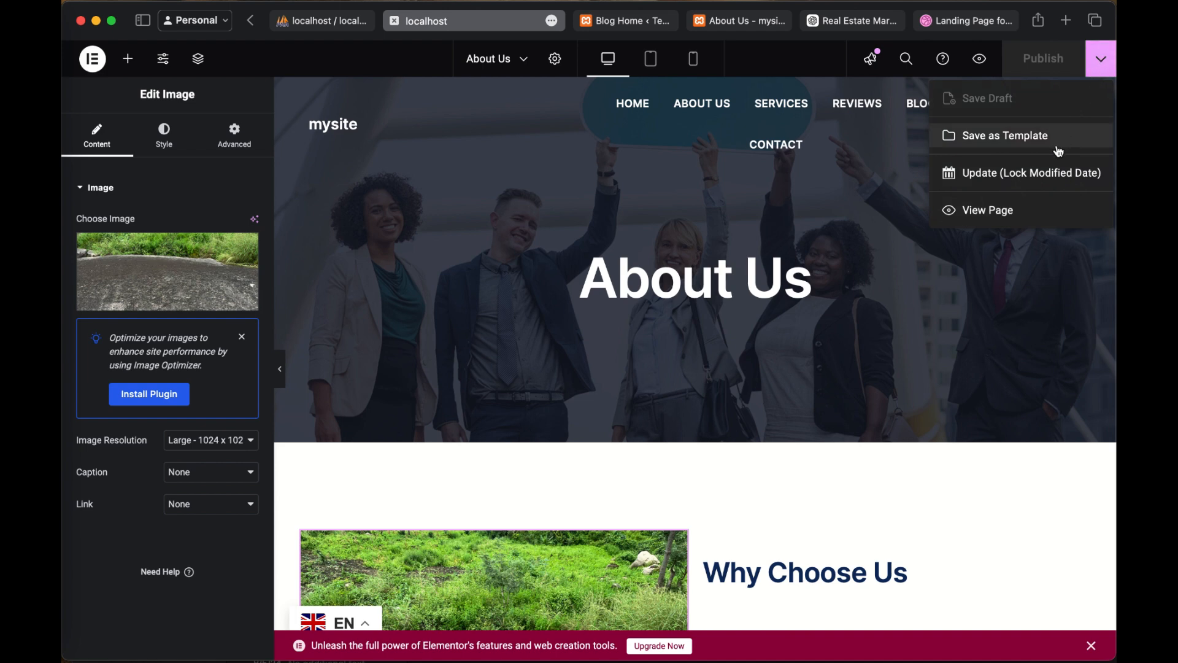
{"action": "left_click", "coordinate": [1006, 213]}
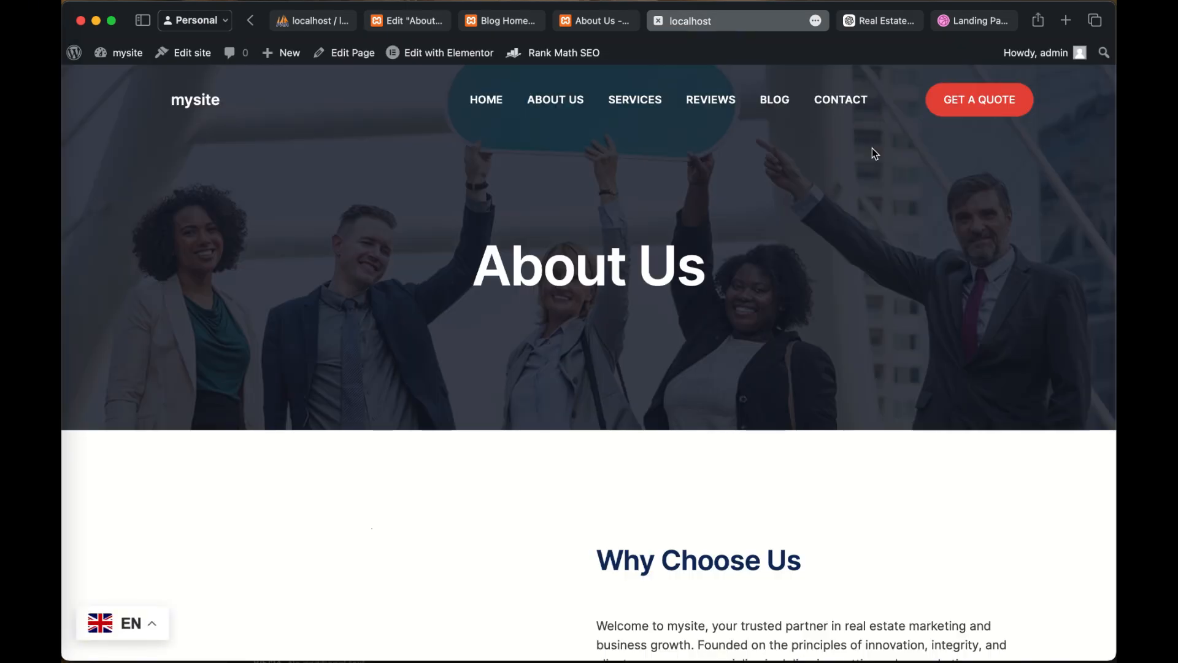
{"action": "scroll", "coordinate": [849, 528], "scroll_direction": "down", "scroll_amount": 7}
{"action": "scroll", "coordinate": [686, 387], "scroll_direction": "up", "scroll_amount": 5}
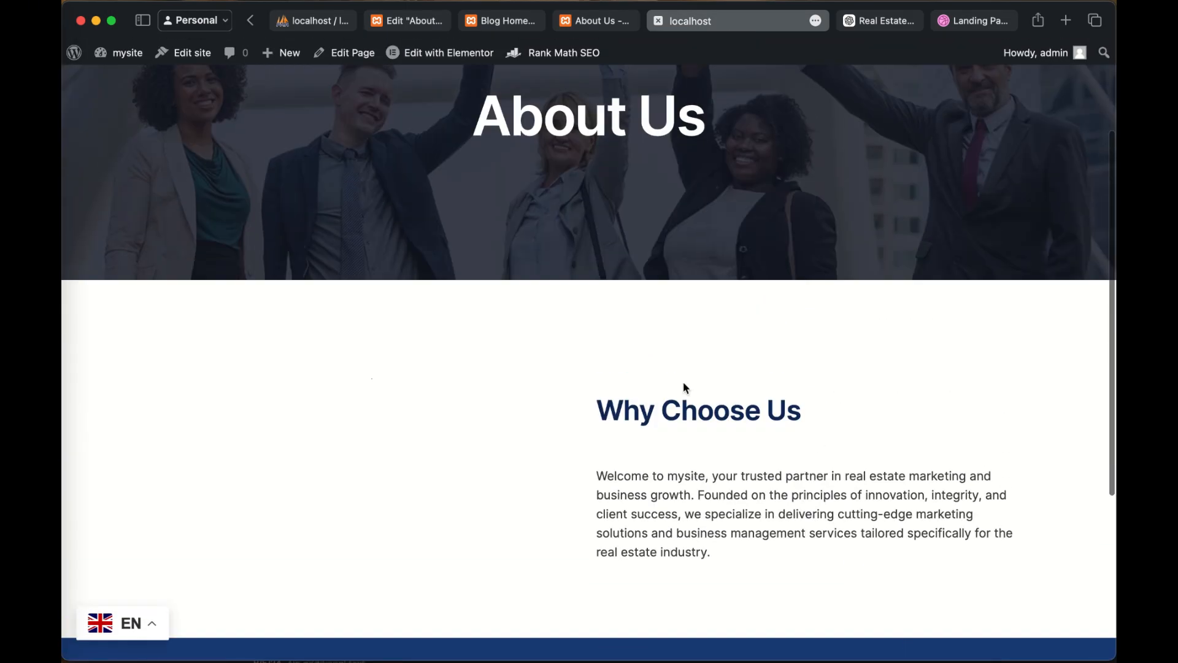
{"action": "left_click_drag", "start_coordinate": [258, 470], "coordinate": [662, 511]}
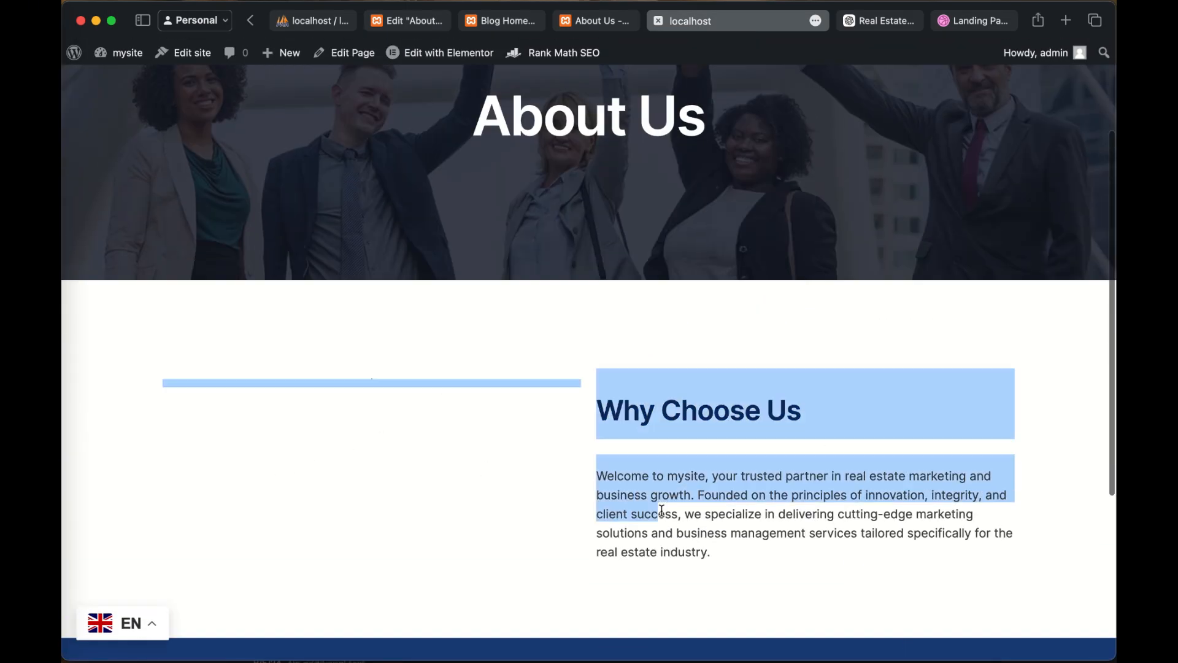
{"action": "left_click", "coordinate": [233, 322]}
{"action": "left_click_drag", "start_coordinate": [284, 399], "coordinate": [618, 642]}
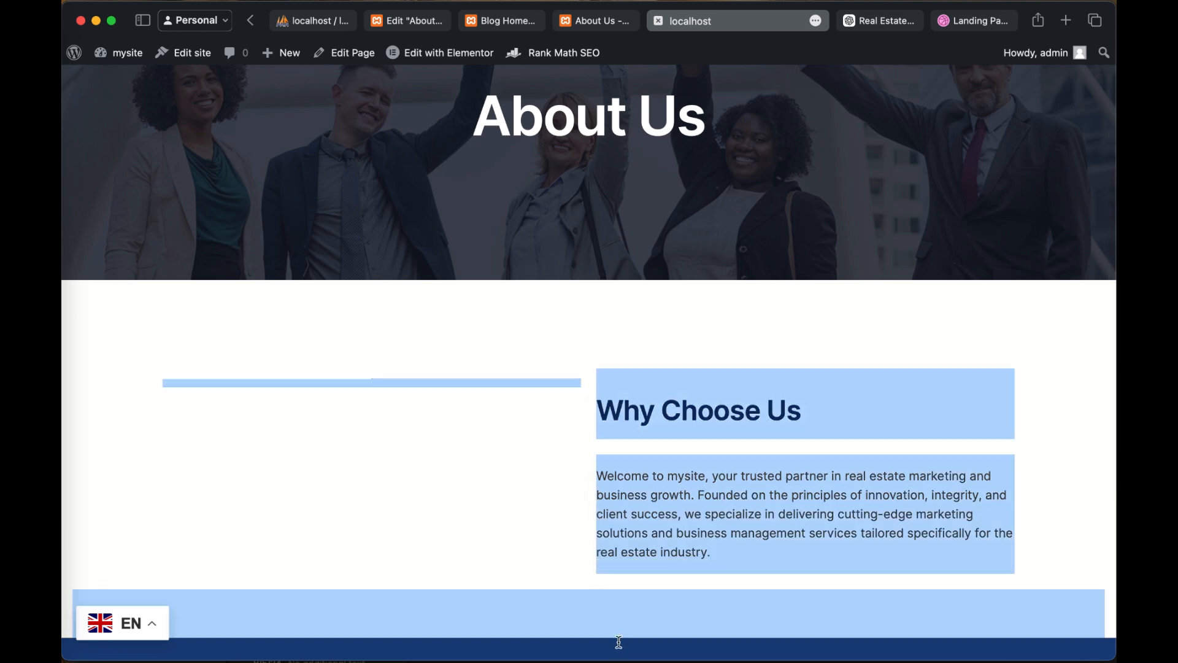
{"action": "left_click", "coordinate": [325, 406]}
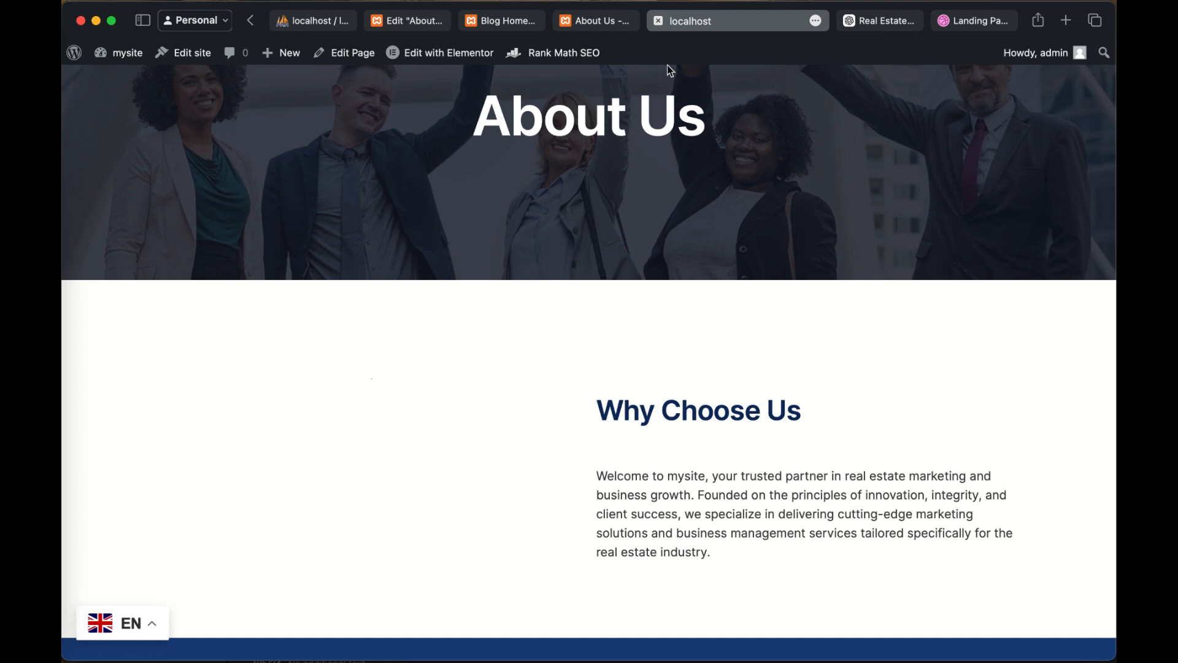
Step: Check the older published About Us tab, close that duplicate and go back to the page in Elementor
{"action": "left_click", "coordinate": [598, 21]}
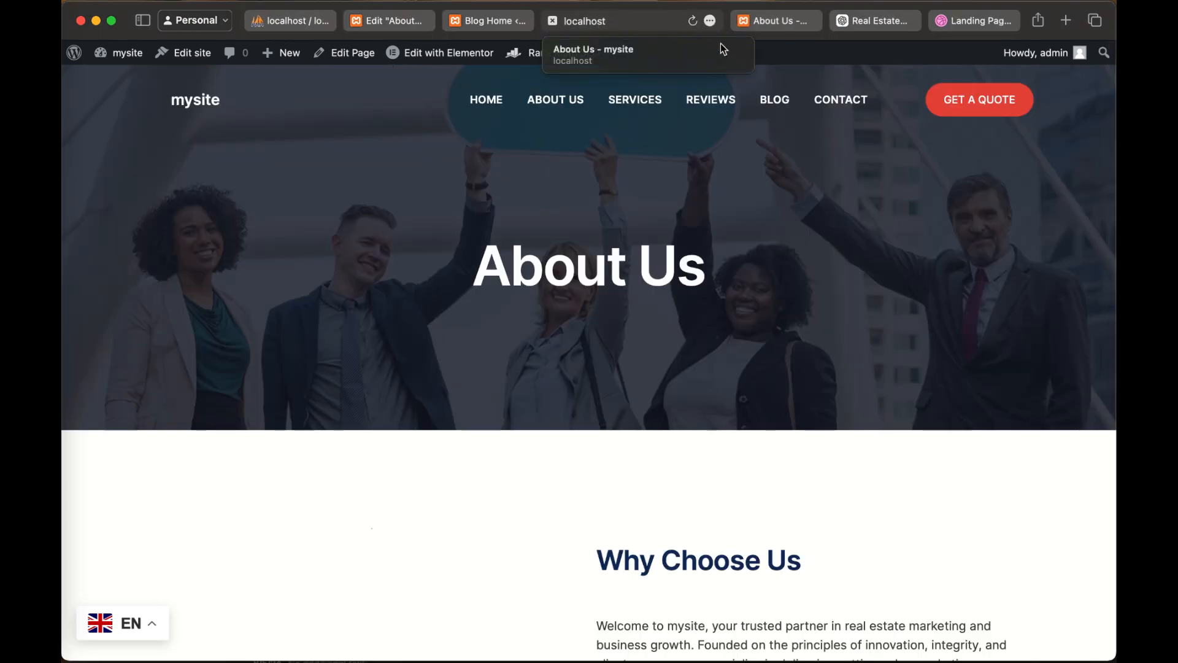
{"action": "scroll", "coordinate": [665, 282], "scroll_direction": "down", "scroll_amount": 5}
{"action": "scroll", "coordinate": [665, 281], "scroll_direction": "up", "scroll_amount": 7}
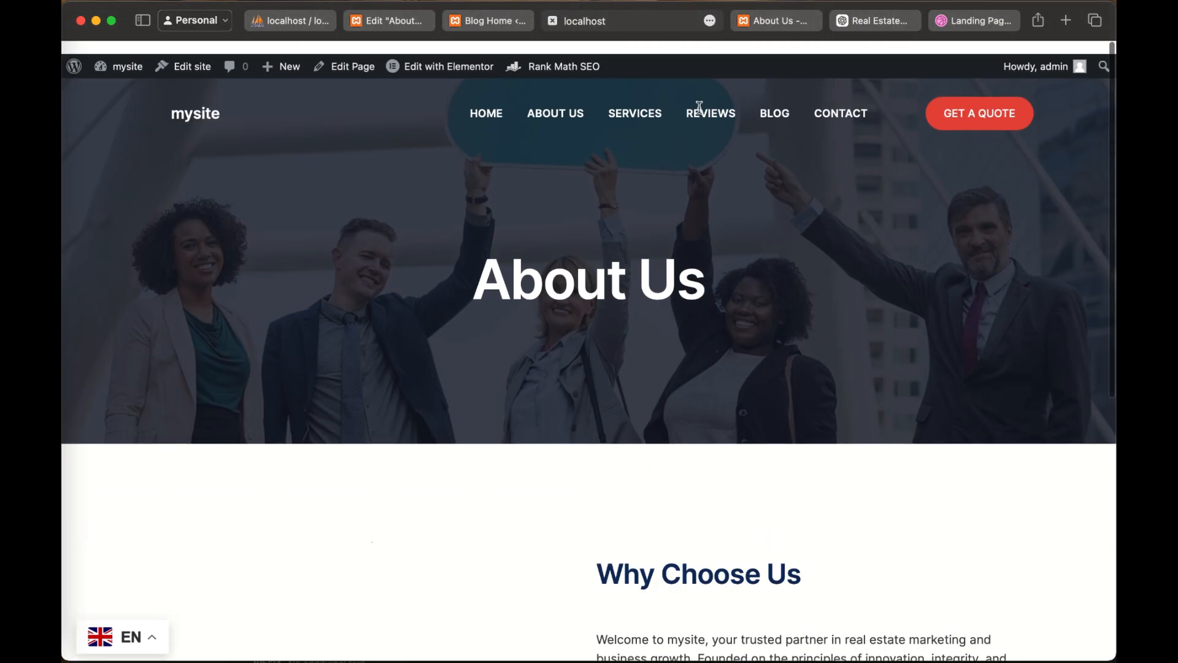
{"action": "left_click", "coordinate": [554, 25]}
{"action": "left_click", "coordinate": [553, 22]}
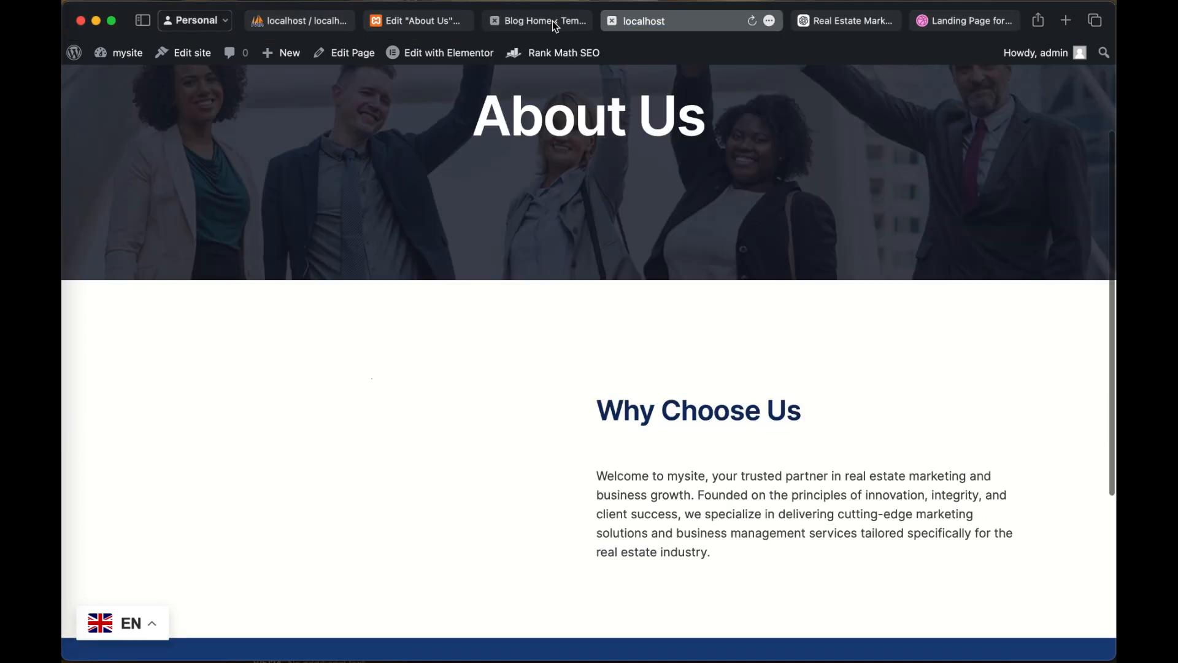
{"action": "left_click", "coordinate": [396, 24]}
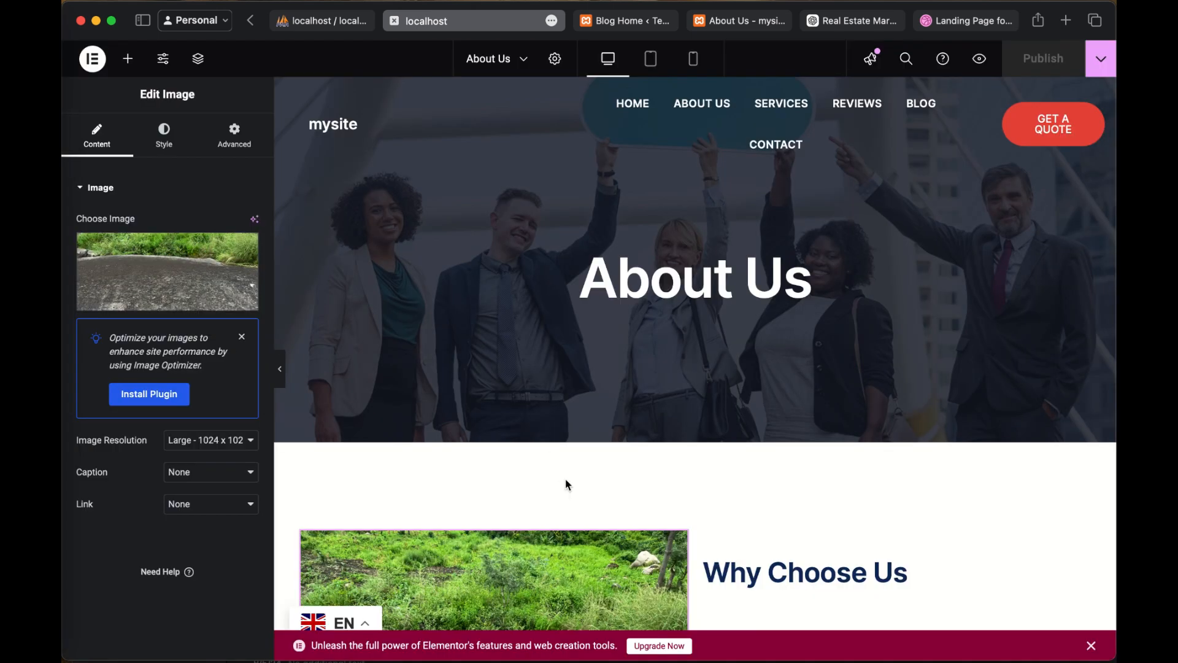
Step: Examine the image widget's style, advanced and content settings beside "Why Choose Us", along with its container's layout settings
{"action": "scroll", "coordinate": [565, 485], "scroll_direction": "down", "scroll_amount": 10}
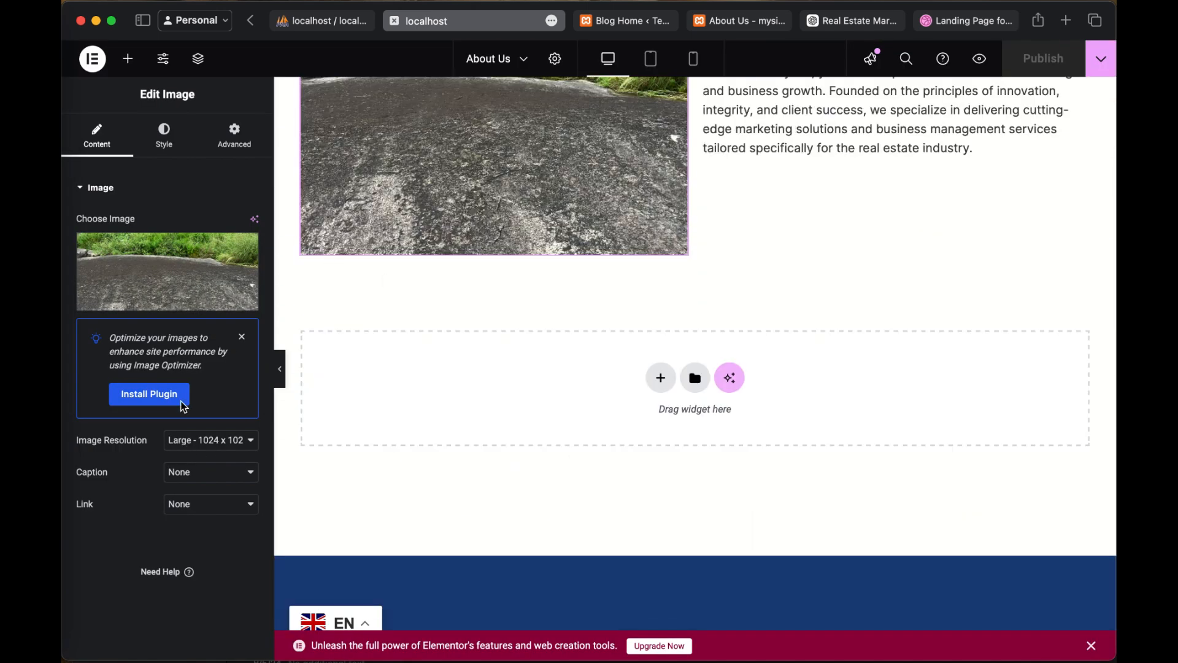
{"action": "left_click", "coordinate": [172, 147]}
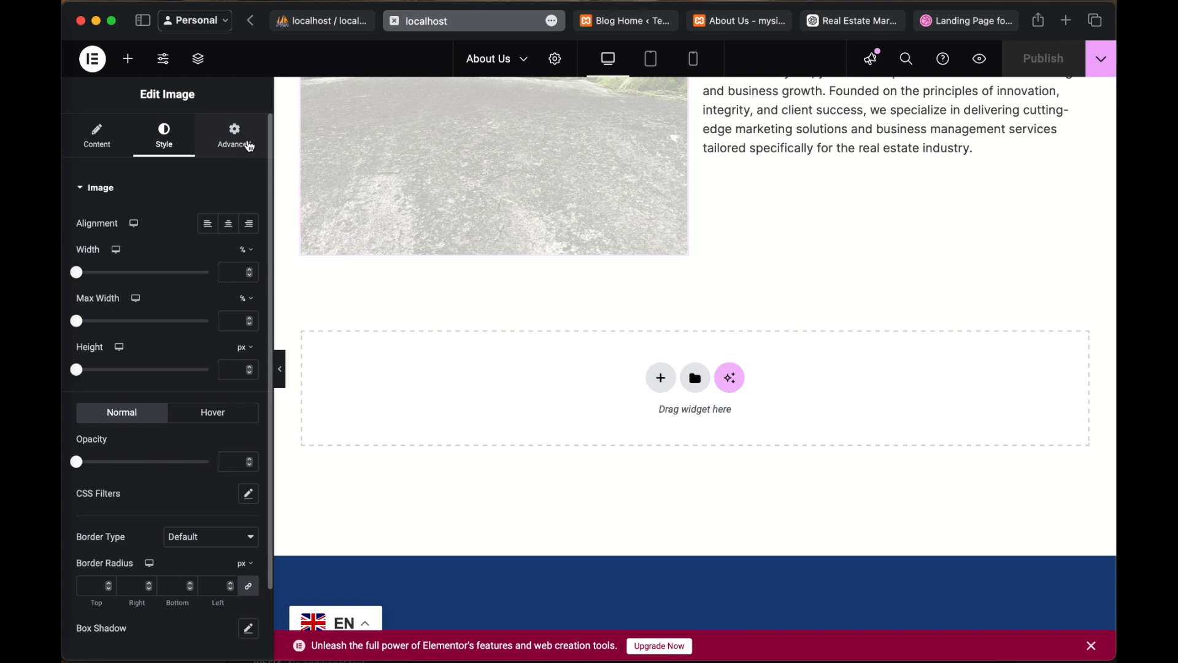
{"action": "left_click", "coordinate": [236, 138]}
{"action": "scroll", "coordinate": [449, 233], "scroll_direction": "up", "scroll_amount": 5}
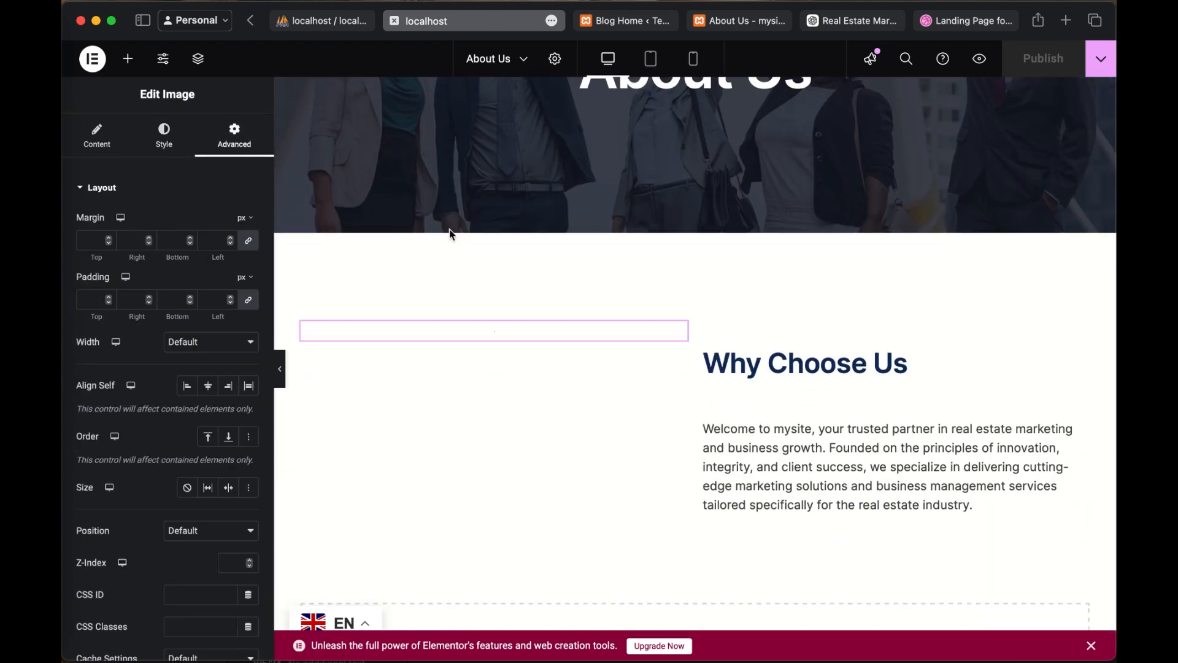
{"action": "scroll", "coordinate": [450, 230], "scroll_direction": "down", "scroll_amount": 2}
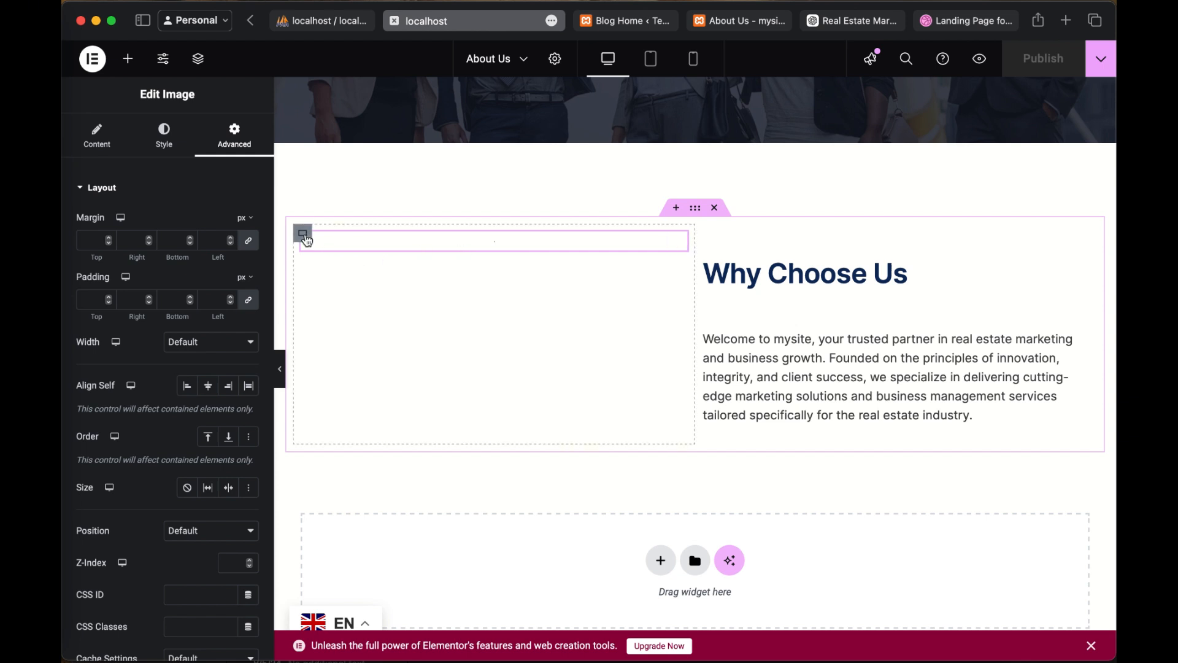
{"action": "left_click", "coordinate": [679, 244]}
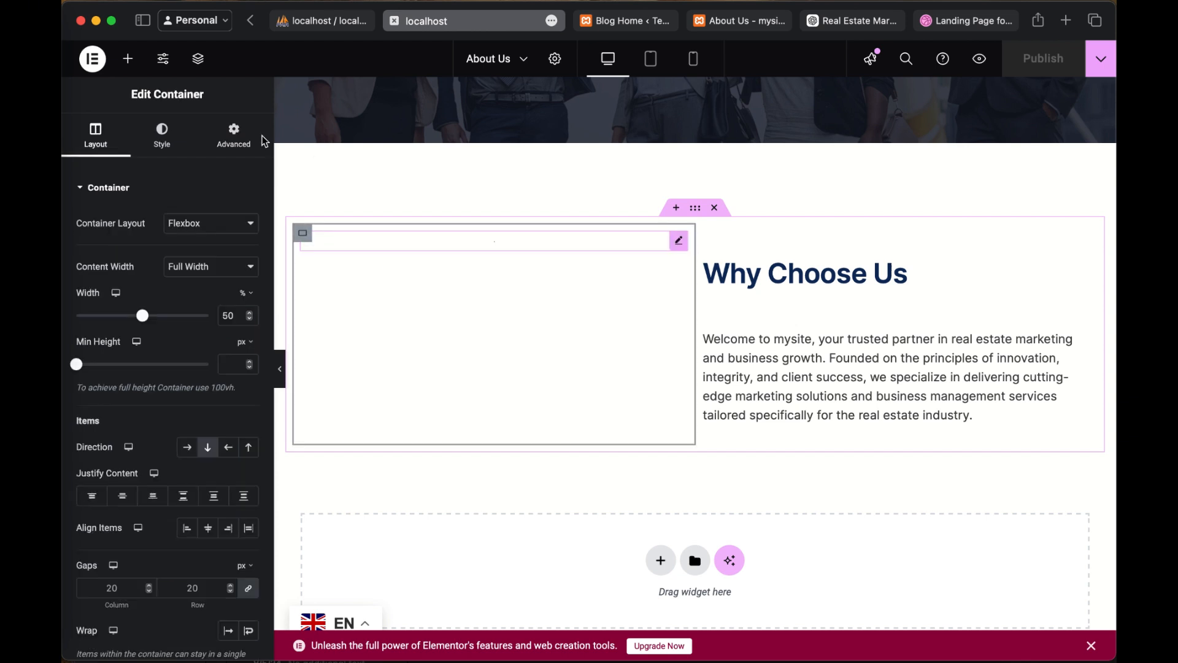
{"action": "left_click", "coordinate": [100, 135]}
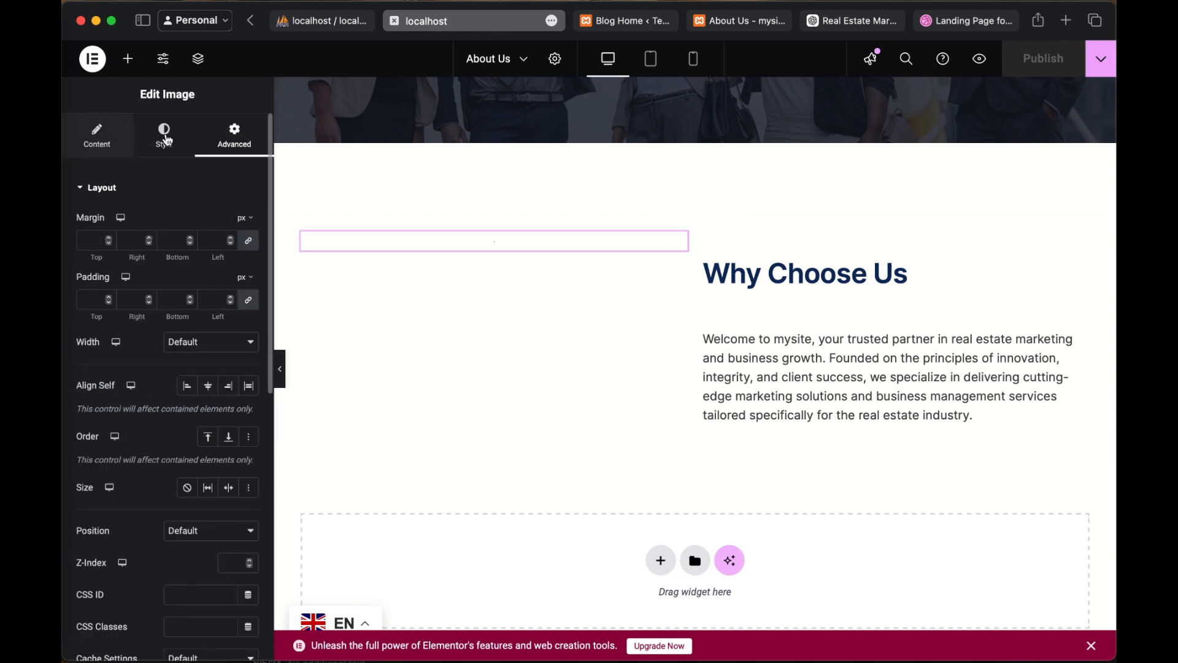
{"action": "left_click", "coordinate": [166, 139]}
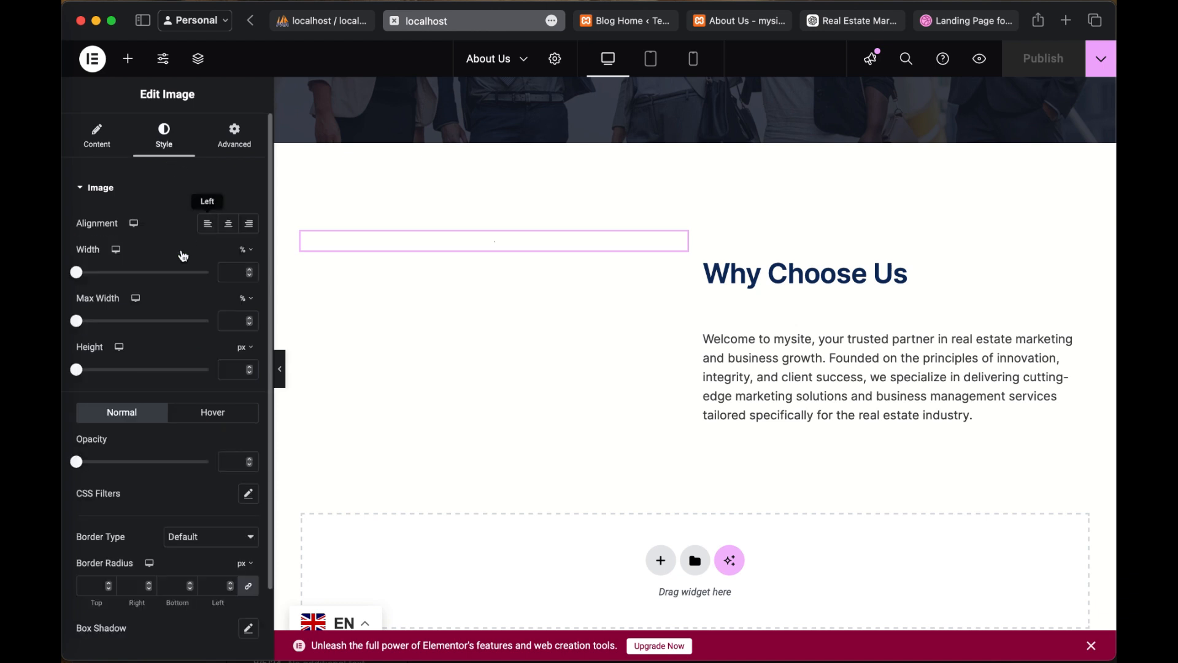
{"action": "left_click", "coordinate": [96, 135]}
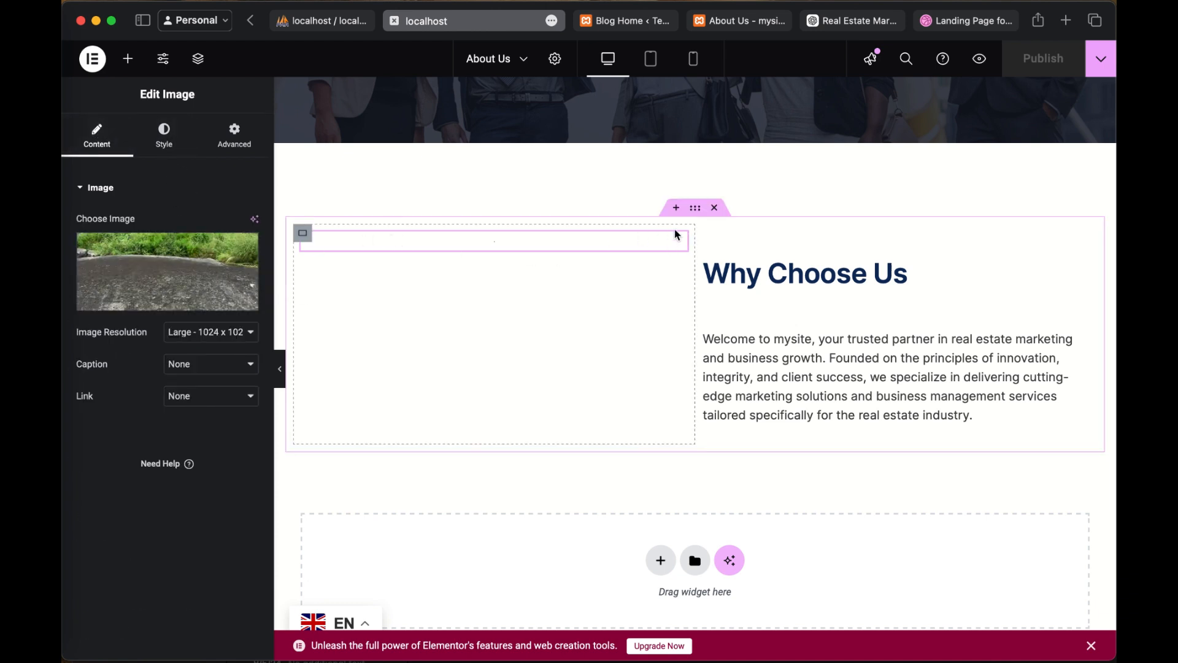
Step: Dismiss the Image Optimizer notice and set the image widget's resolution to Medium - 300 x 300
{"action": "left_click", "coordinate": [679, 246]}
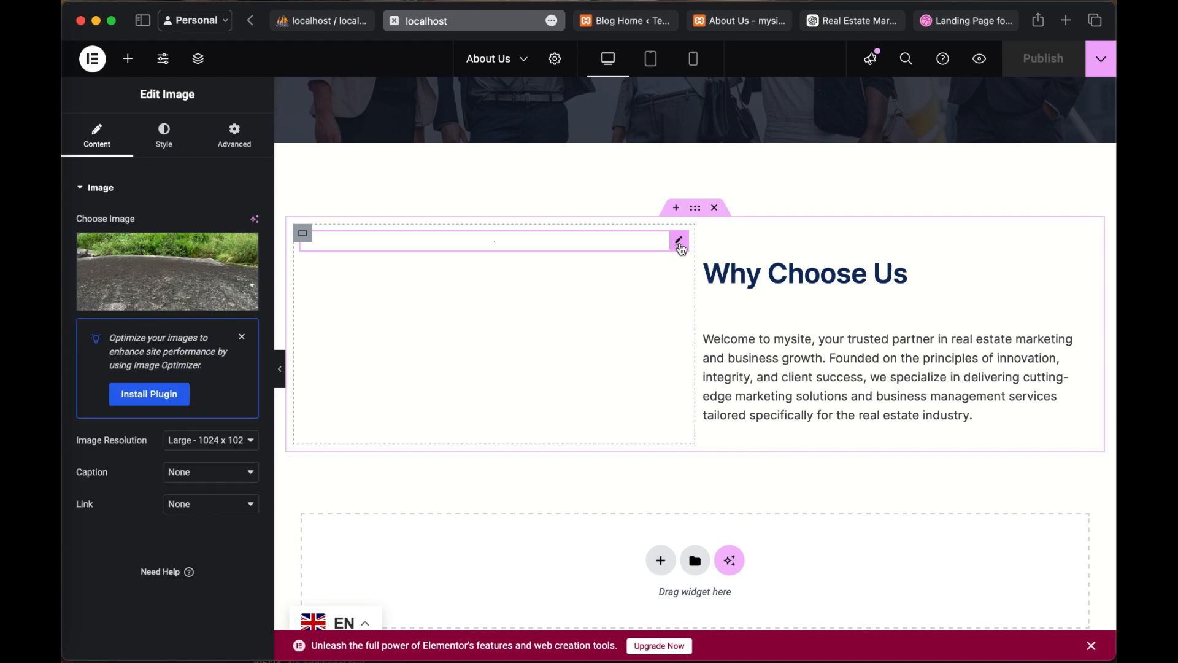
{"action": "left_click", "coordinate": [241, 337]}
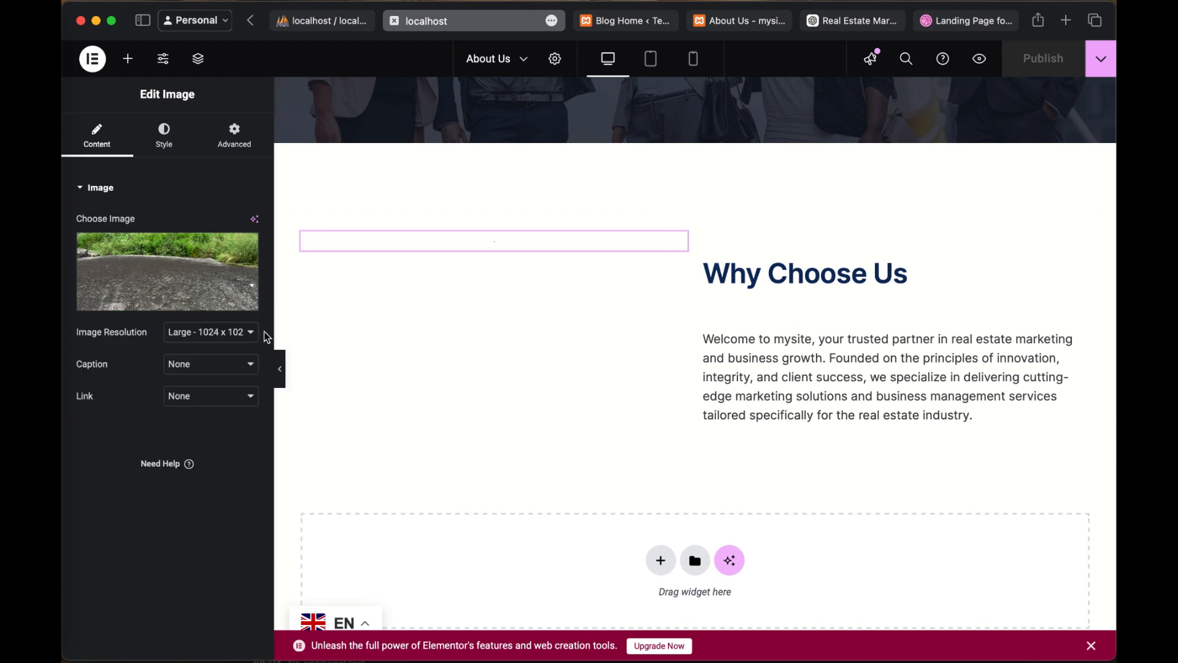
{"action": "left_click", "coordinate": [254, 335]}
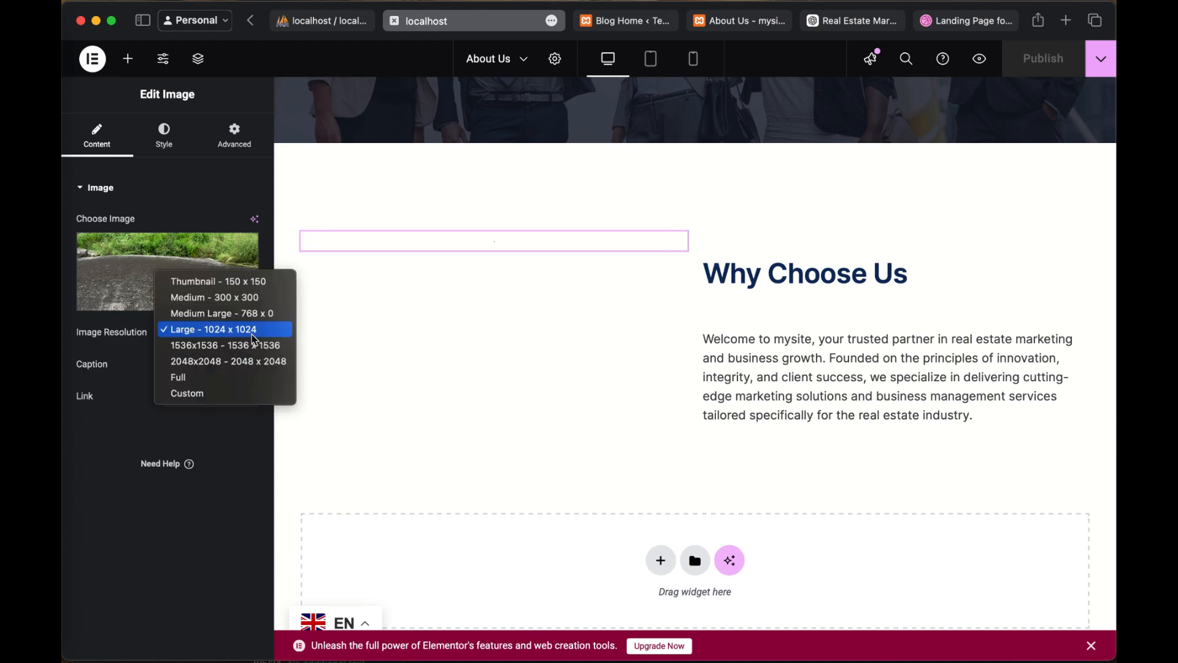
{"action": "left_click", "coordinate": [258, 298]}
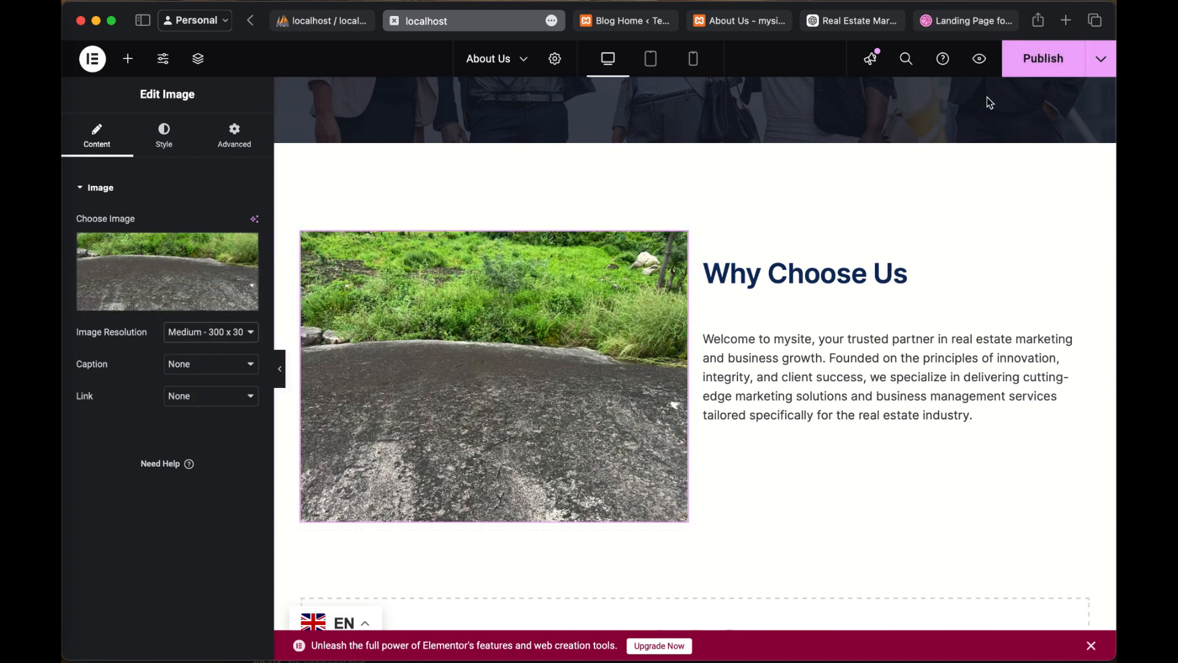
Step: Publish the About Us page with the updated image resolution
{"action": "left_click", "coordinate": [1048, 64]}
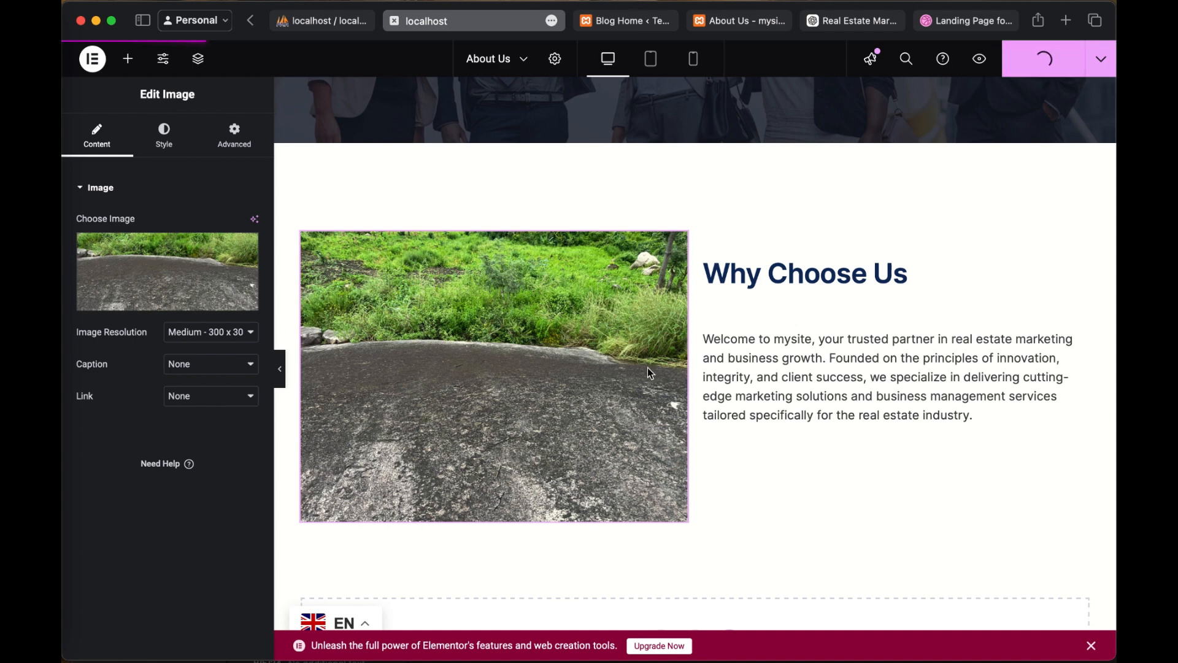
{"action": "scroll", "coordinate": [524, 350], "scroll_direction": "down", "scroll_amount": 4}
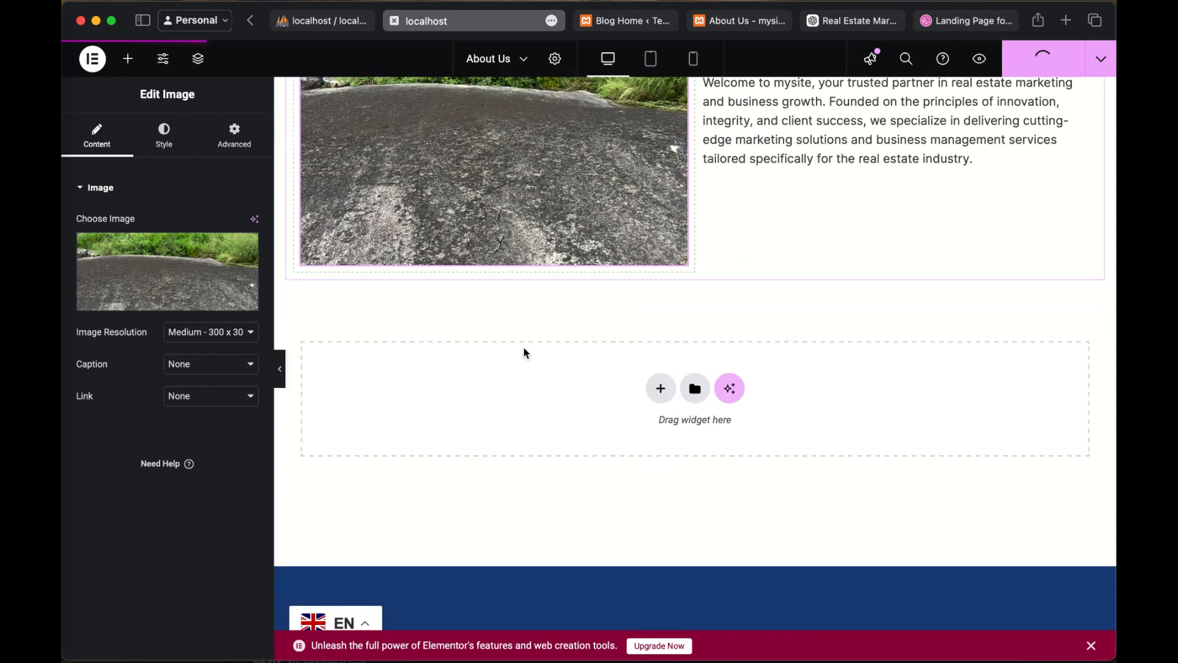
{"action": "scroll", "coordinate": [524, 351], "scroll_direction": "up", "scroll_amount": 3}
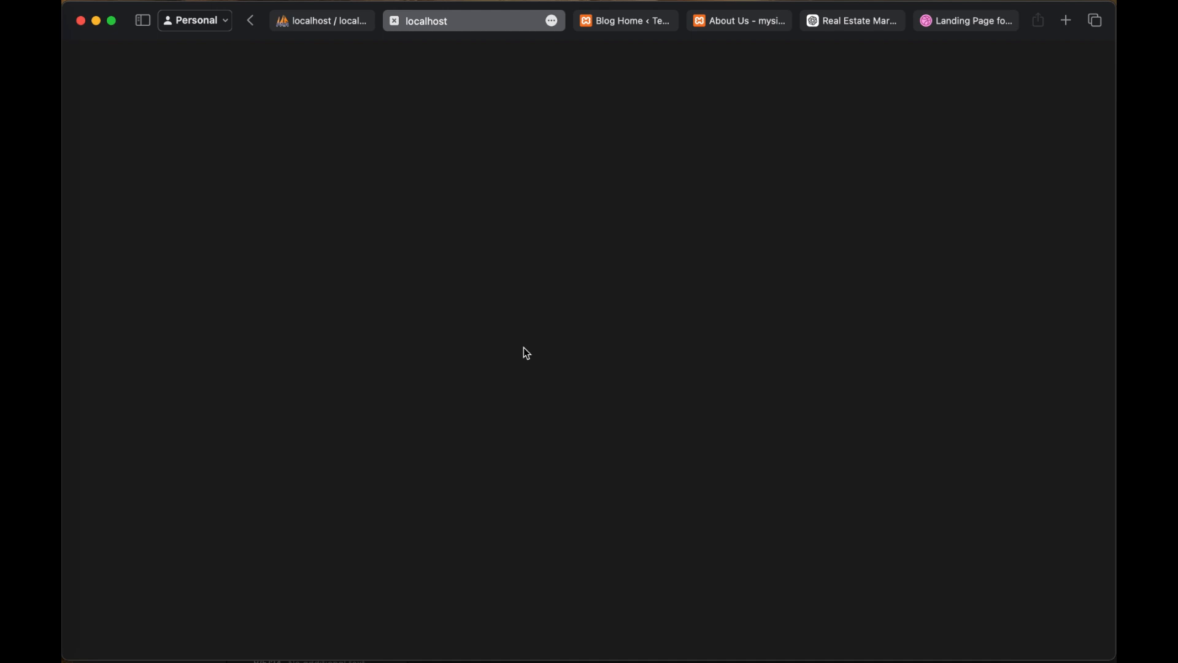
Step: Force reload the unresponsive Elementor page and check the area beside "Why Choose Us" on the published About Us page
{"action": "left_click", "coordinate": [500, 20]}
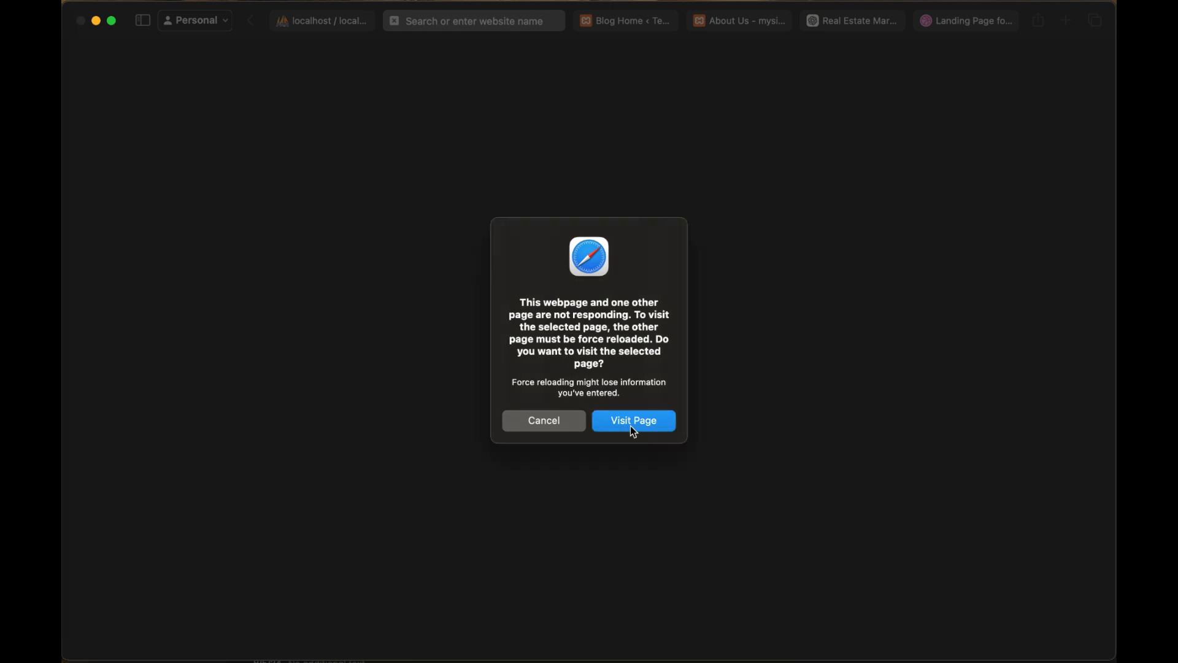
{"action": "left_click", "coordinate": [634, 429]}
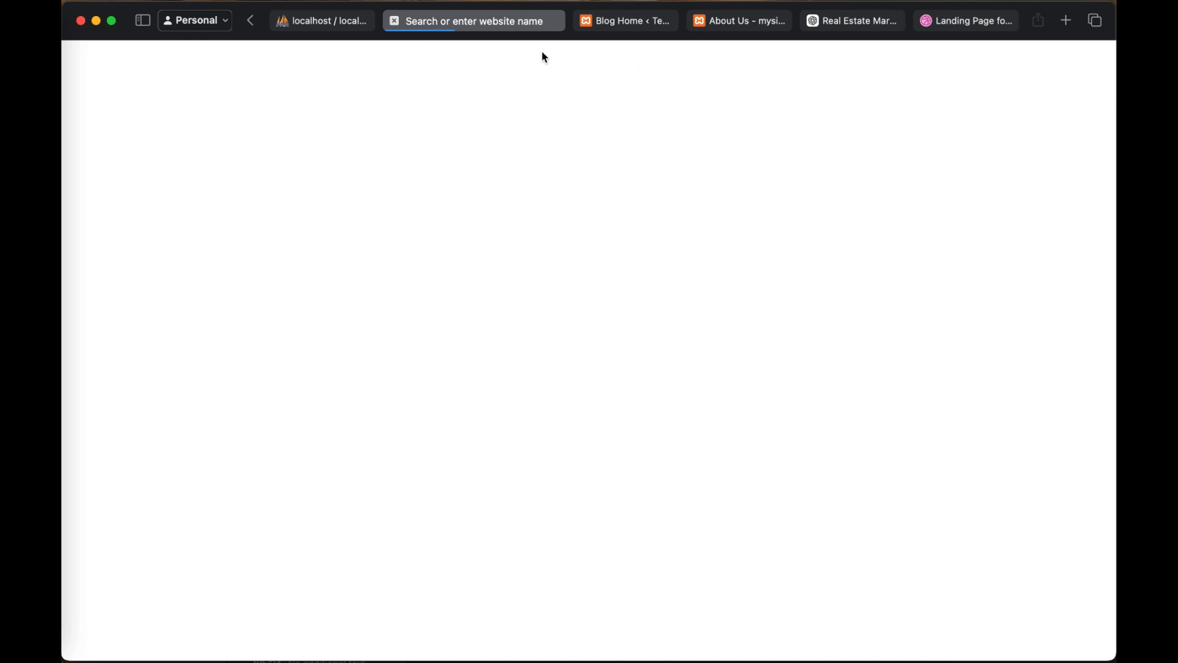
{"action": "left_click", "coordinate": [733, 28]}
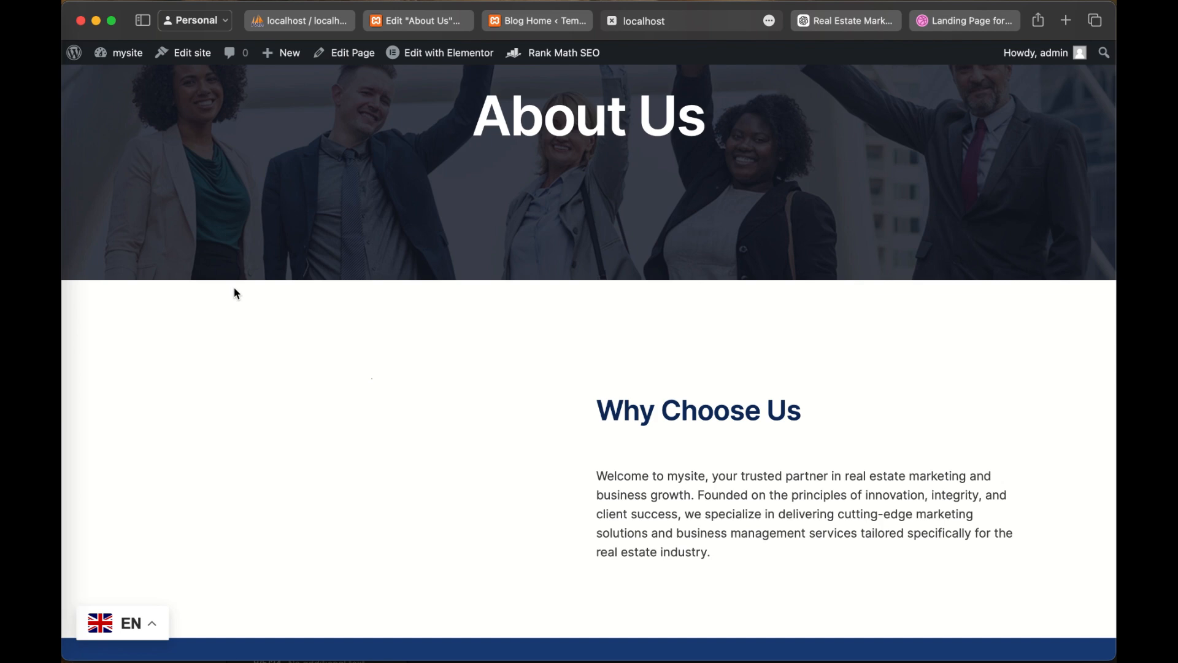
{"action": "left_click", "coordinate": [412, 29]}
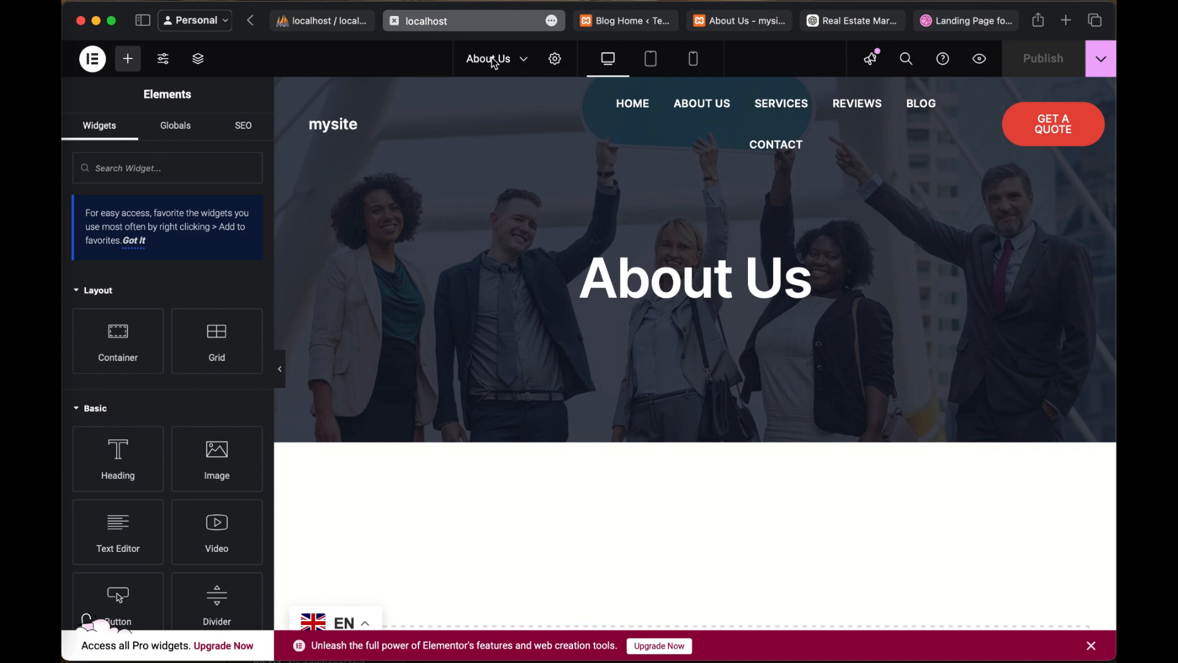
Step: Reapply the image's resolution by switching to Medium Large - 768 x 0 and back to Medium - 300 x 300, and publish the page
{"action": "scroll", "coordinate": [718, 402], "scroll_direction": "down", "scroll_amount": 5}
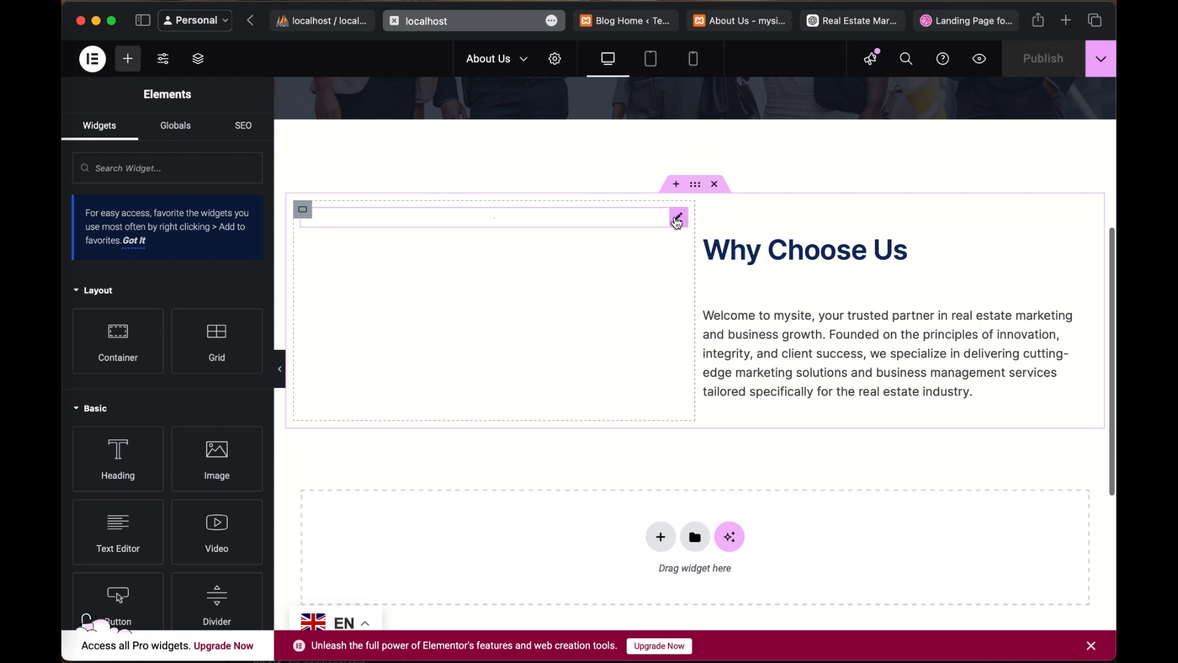
{"action": "left_click", "coordinate": [677, 221]}
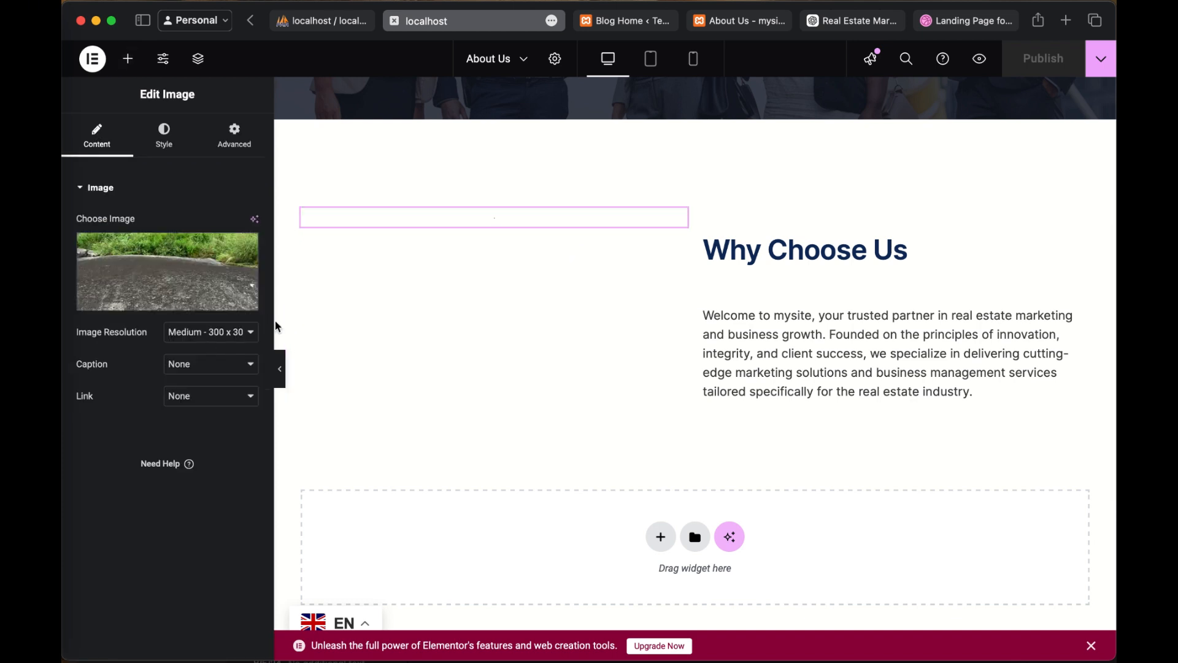
{"action": "left_click", "coordinate": [209, 332]}
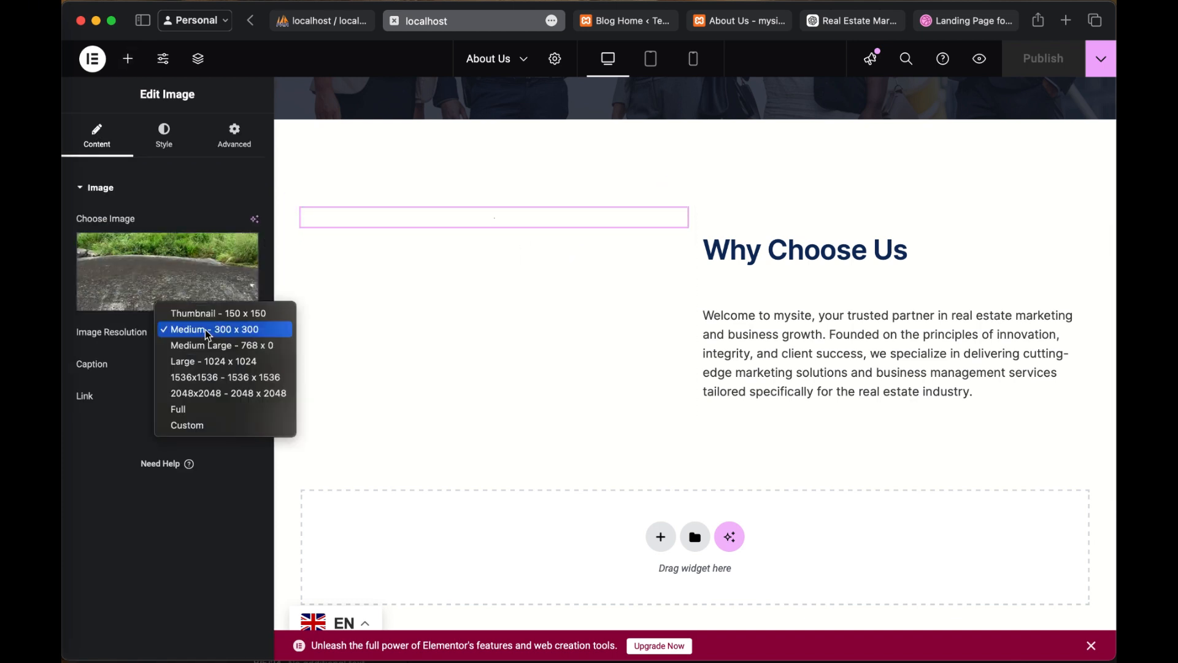
{"action": "left_click", "coordinate": [209, 335]}
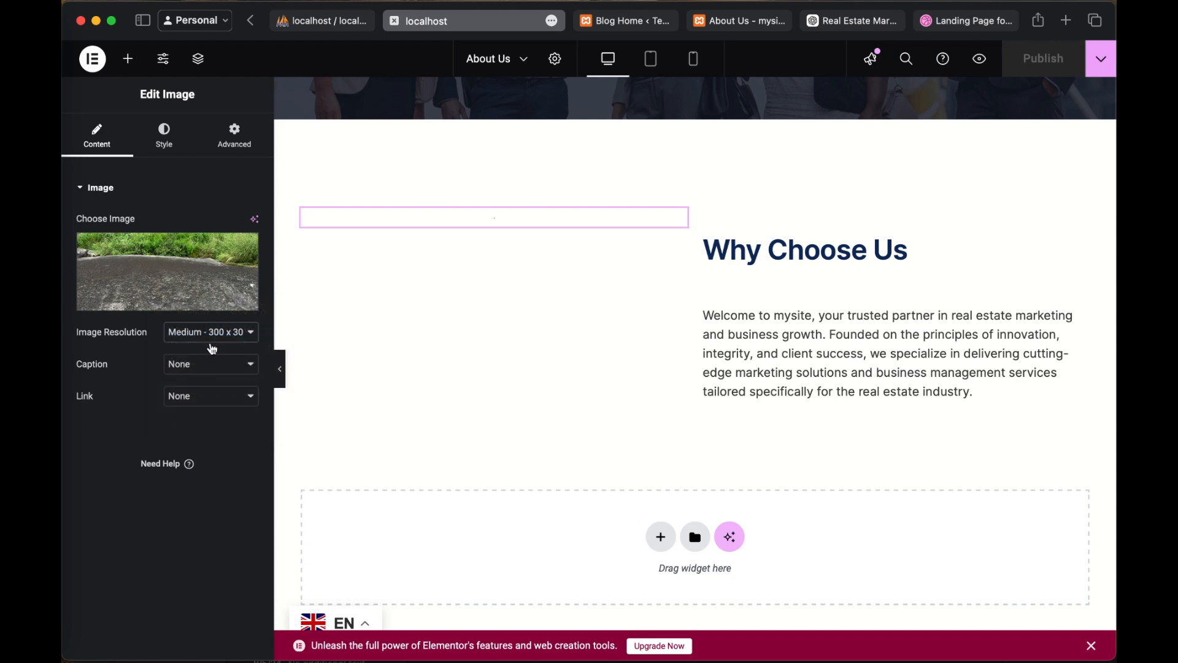
{"action": "left_click", "coordinate": [222, 330]}
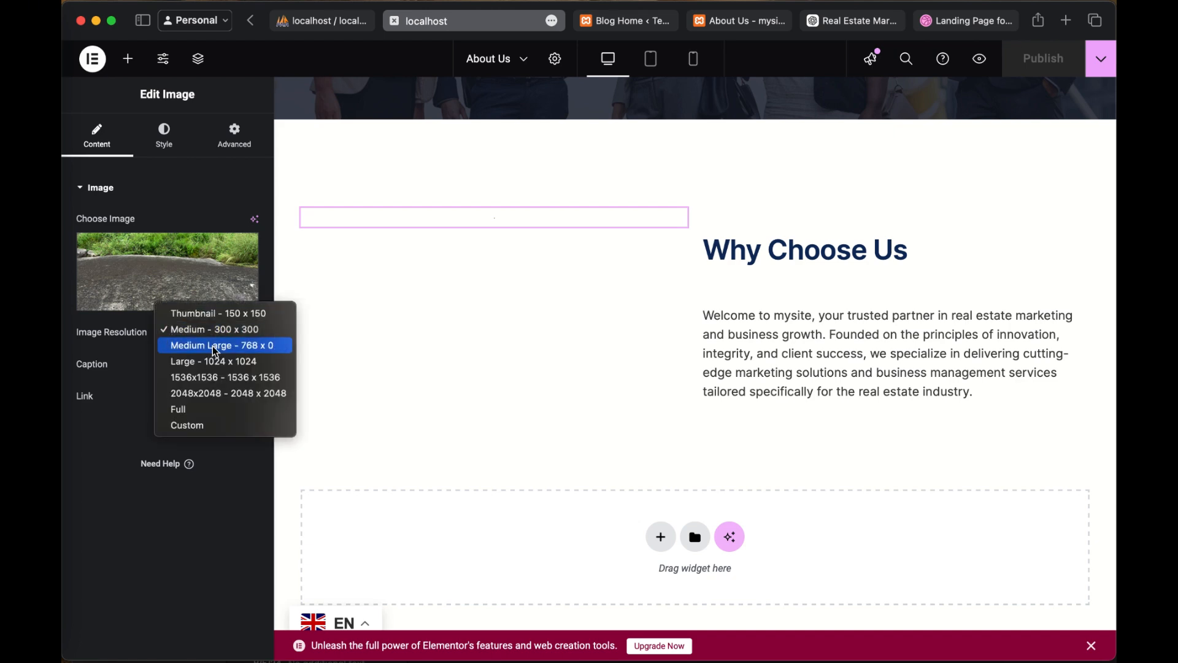
{"action": "left_click", "coordinate": [223, 334]}
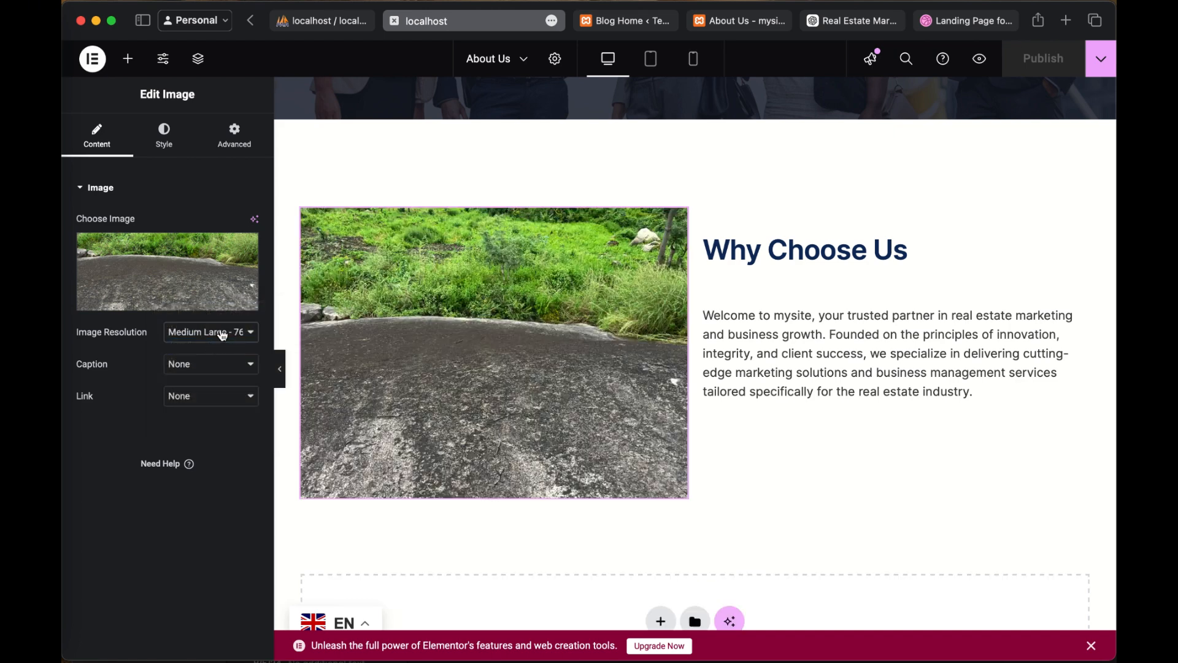
{"action": "left_click", "coordinate": [220, 330]}
{"action": "left_click", "coordinate": [229, 314]}
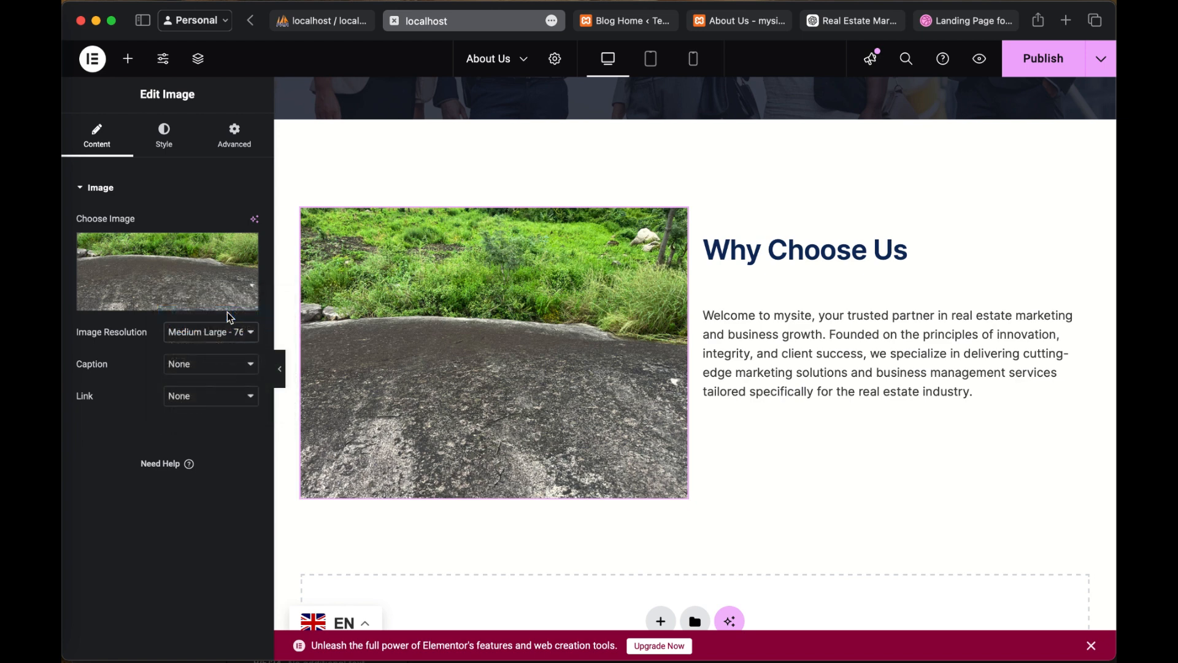
{"action": "left_click", "coordinate": [1037, 64]}
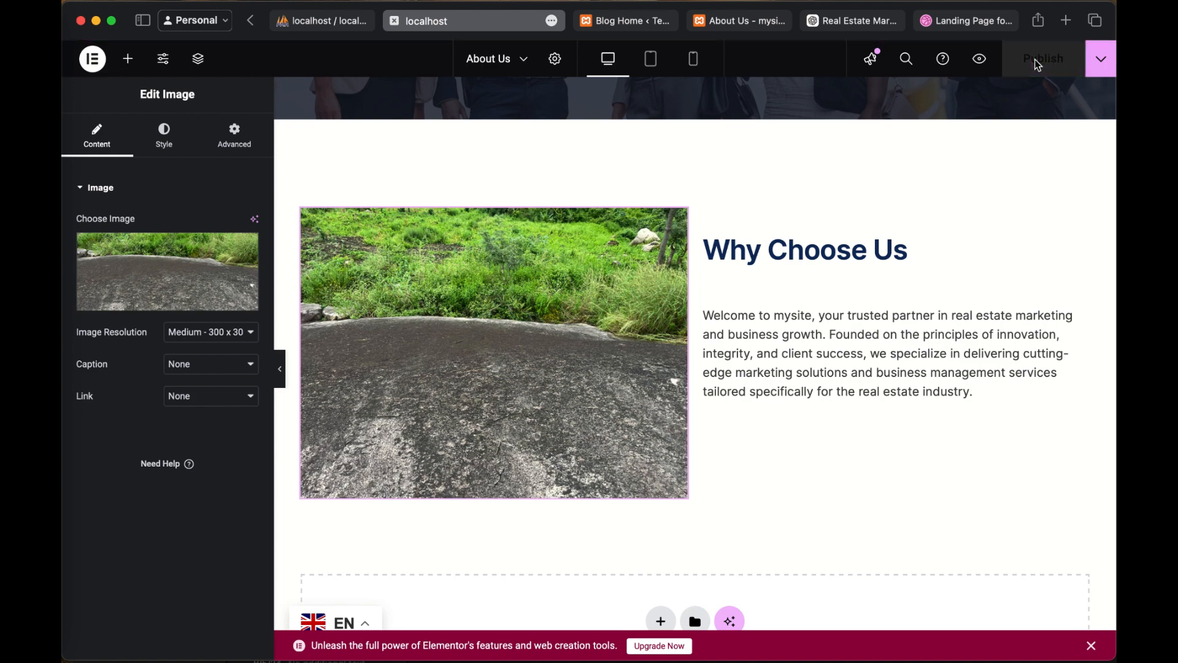
Step: Examine the About Us page in the editor, from the hero section to the empty area below "Why Choose Us"
{"action": "scroll", "coordinate": [784, 394], "scroll_direction": "down", "scroll_amount": 3}
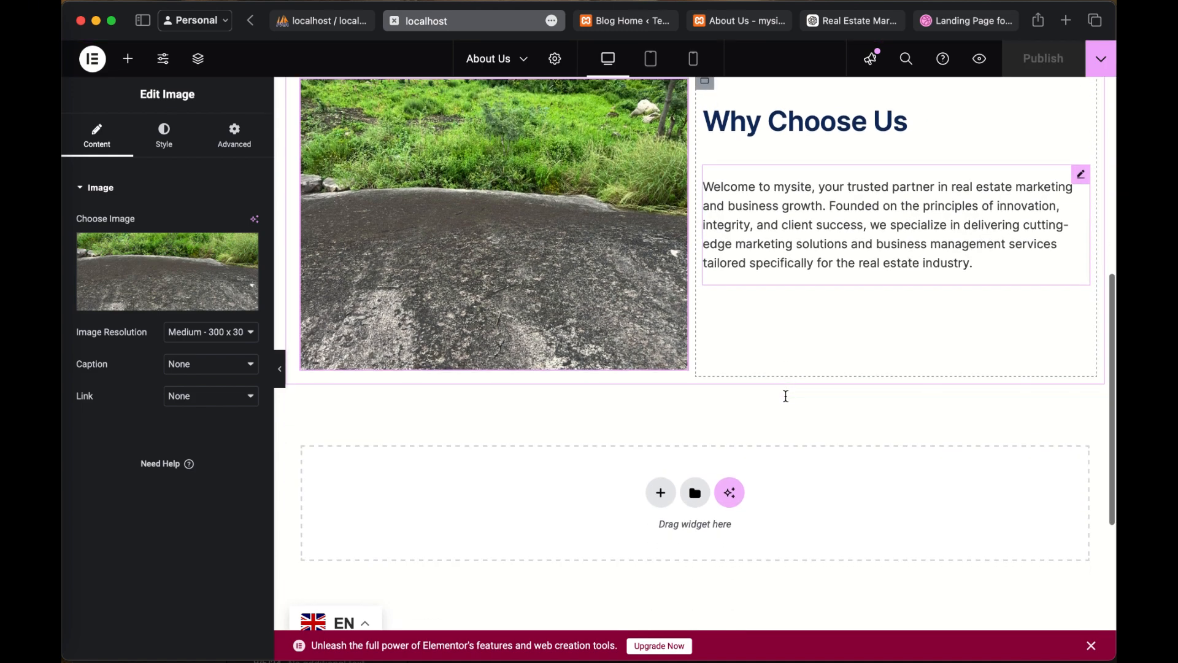
{"action": "scroll", "coordinate": [785, 396], "scroll_direction": "up", "scroll_amount": 3}
{"action": "scroll", "coordinate": [786, 396], "scroll_direction": "up", "scroll_amount": 4}
{"action": "scroll", "coordinate": [789, 429], "scroll_direction": "down", "scroll_amount": 2}
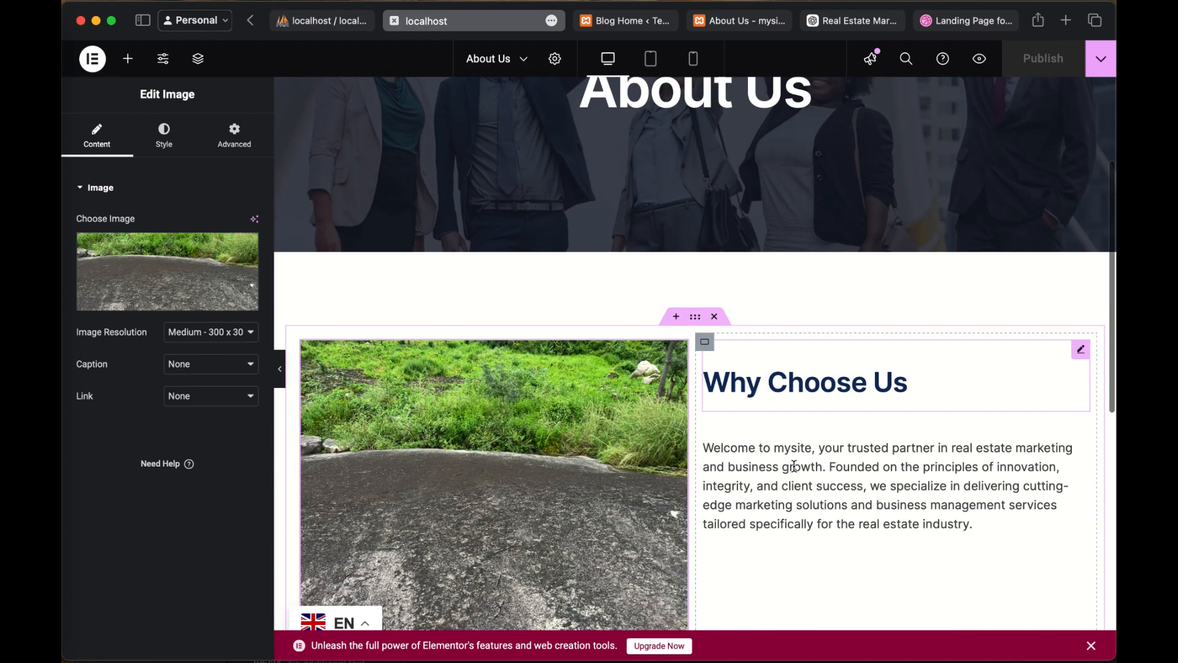
{"action": "scroll", "coordinate": [793, 465], "scroll_direction": "down", "scroll_amount": 3}
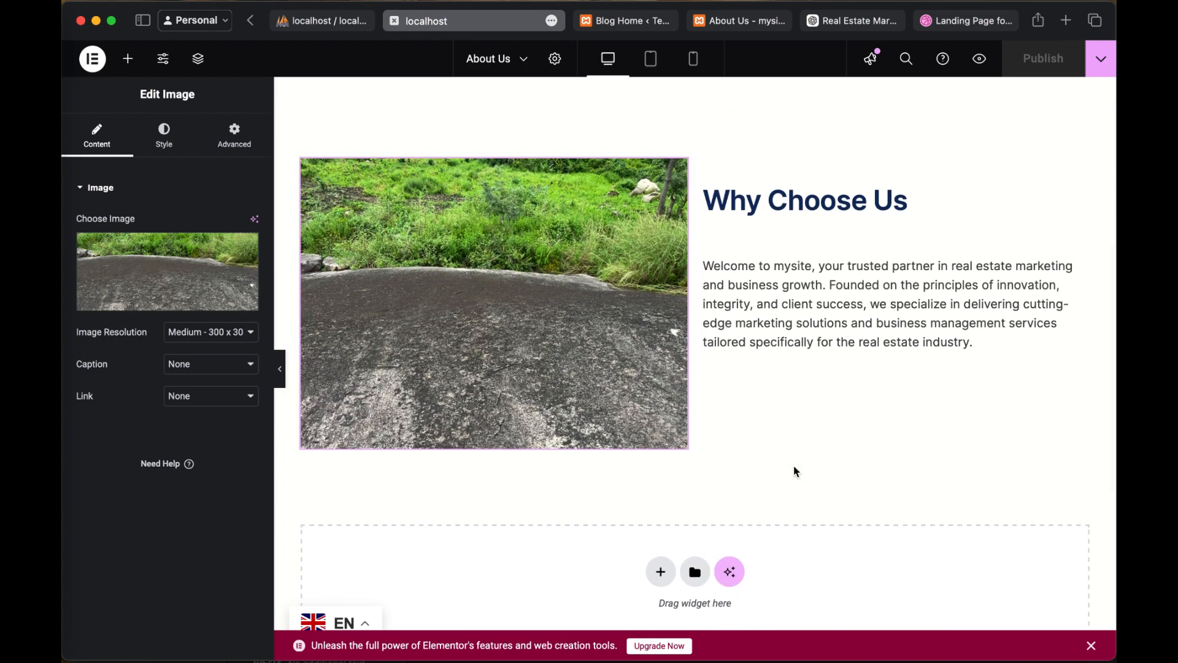
{"action": "scroll", "coordinate": [794, 468], "scroll_direction": "down", "scroll_amount": 1}
{"action": "scroll", "coordinate": [793, 465], "scroll_direction": "up", "scroll_amount": 4}
{"action": "scroll", "coordinate": [793, 465], "scroll_direction": "down", "scroll_amount": 2}
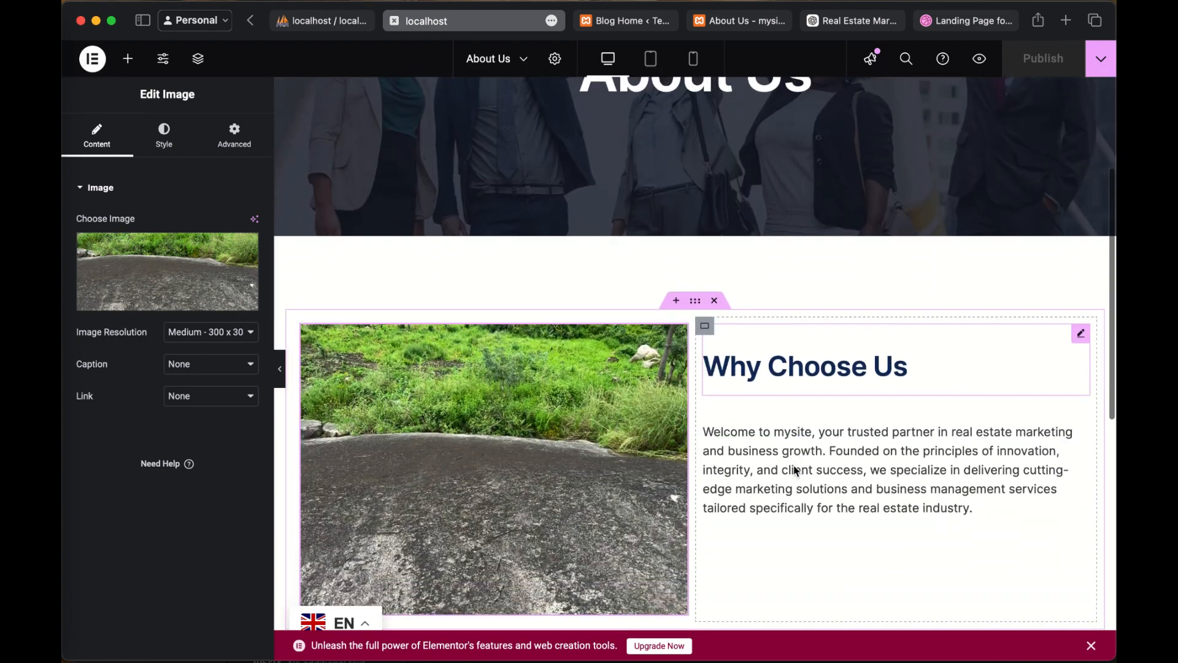
{"action": "scroll", "coordinate": [793, 467], "scroll_direction": "down", "scroll_amount": 3}
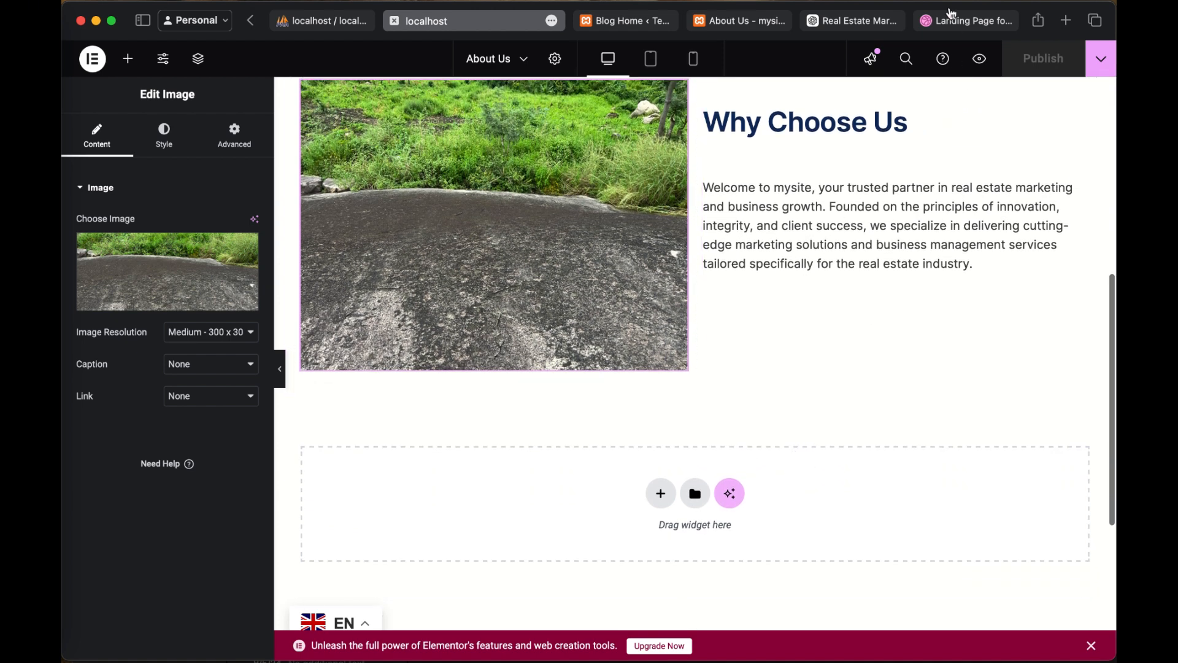
Step: Check the published About Us page beside "Why Choose Us", glance at the Blog Home template and return to Elementor
{"action": "left_click", "coordinate": [740, 21]}
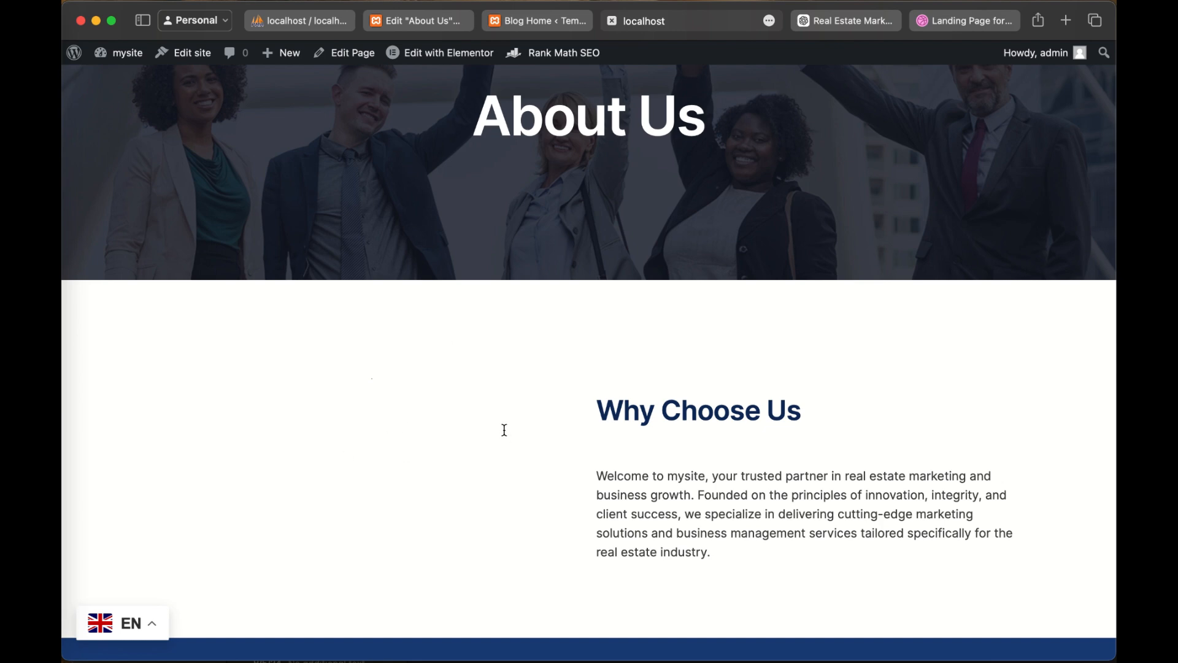
{"action": "left_click", "coordinate": [651, 24]}
{"action": "left_click", "coordinate": [522, 25]}
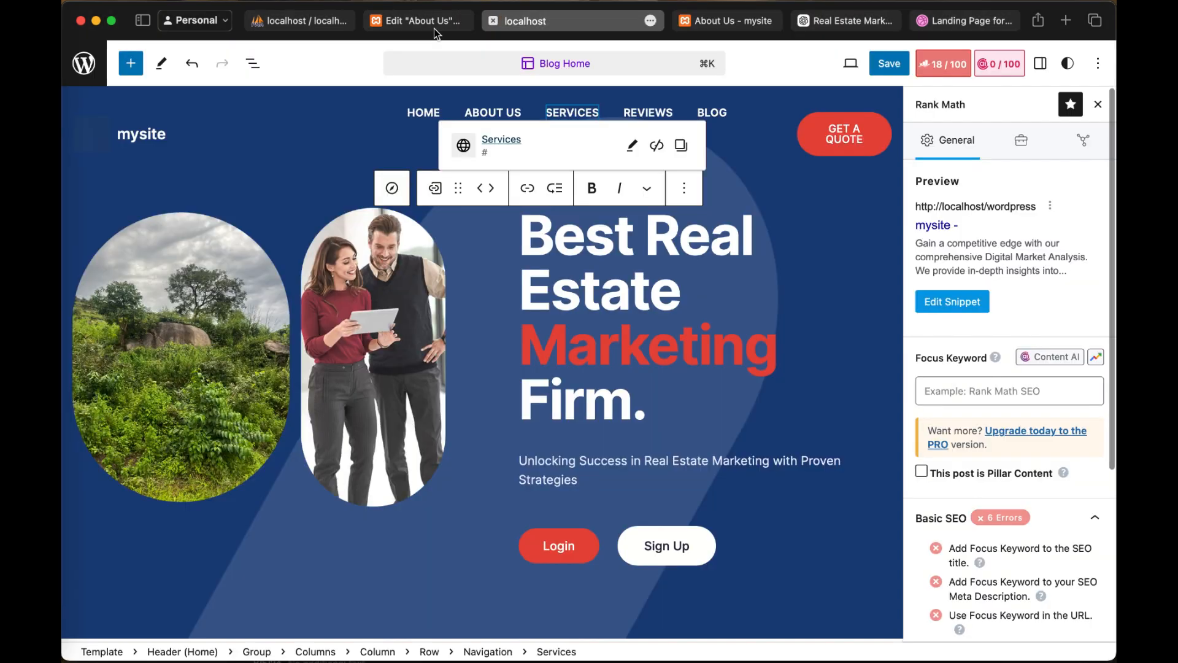
{"action": "left_click", "coordinate": [428, 24]}
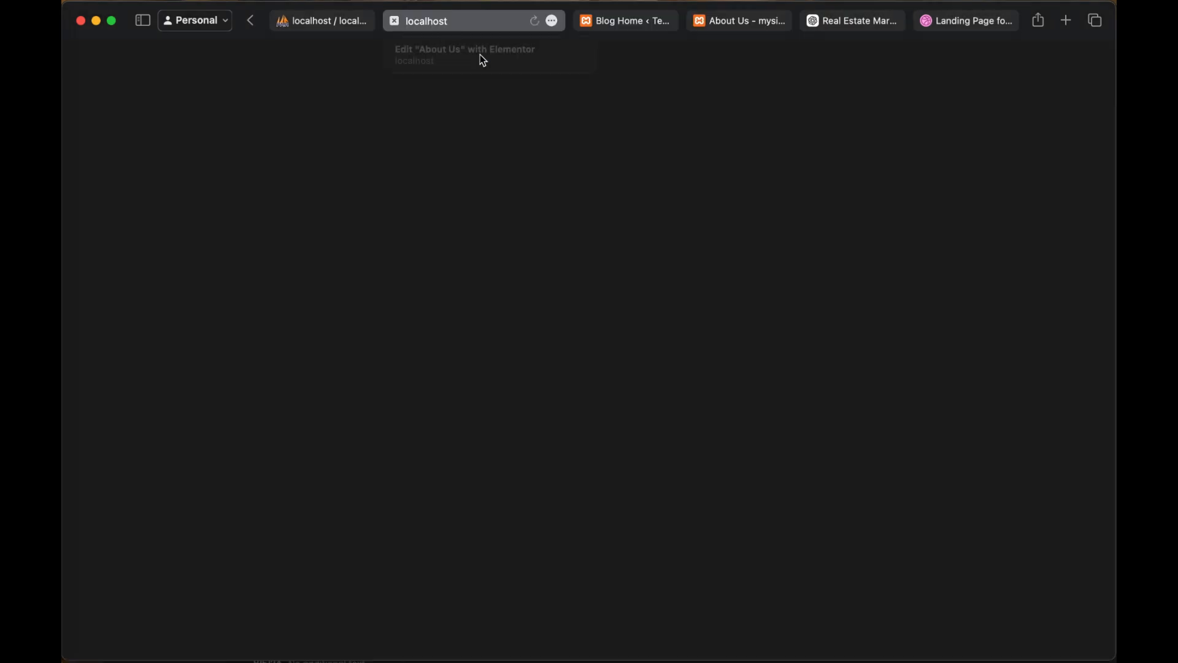
{"action": "scroll", "coordinate": [565, 269], "scroll_direction": "up", "scroll_amount": 2}
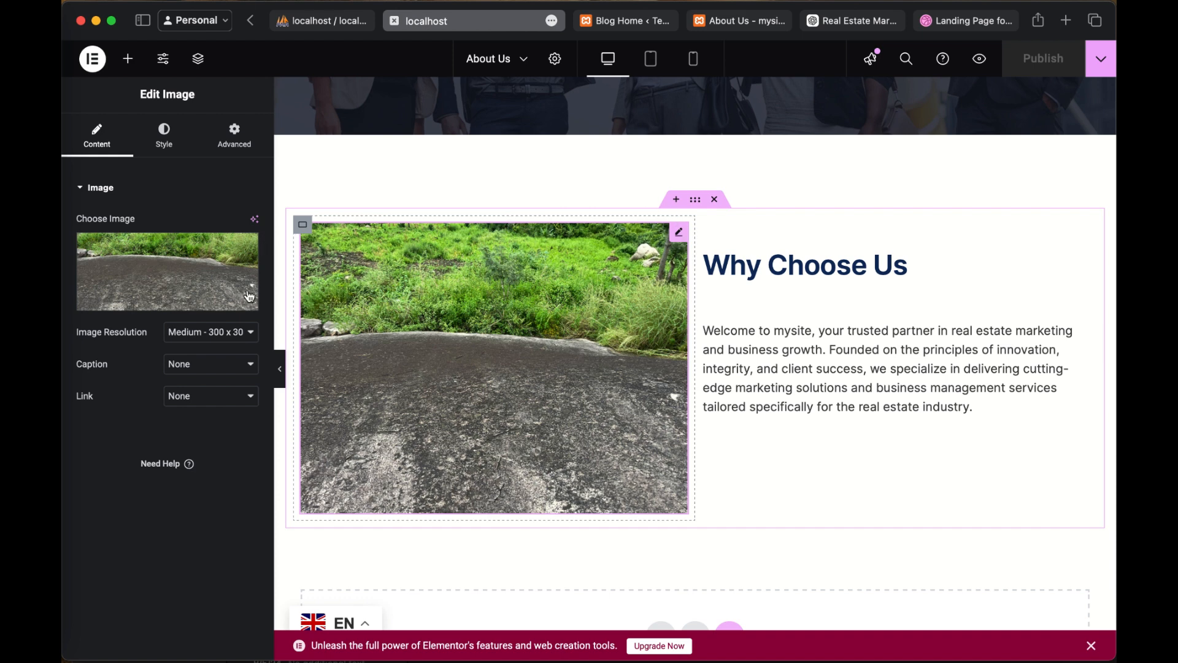
{"action": "scroll", "coordinate": [487, 221], "scroll_direction": "up", "scroll_amount": 5}
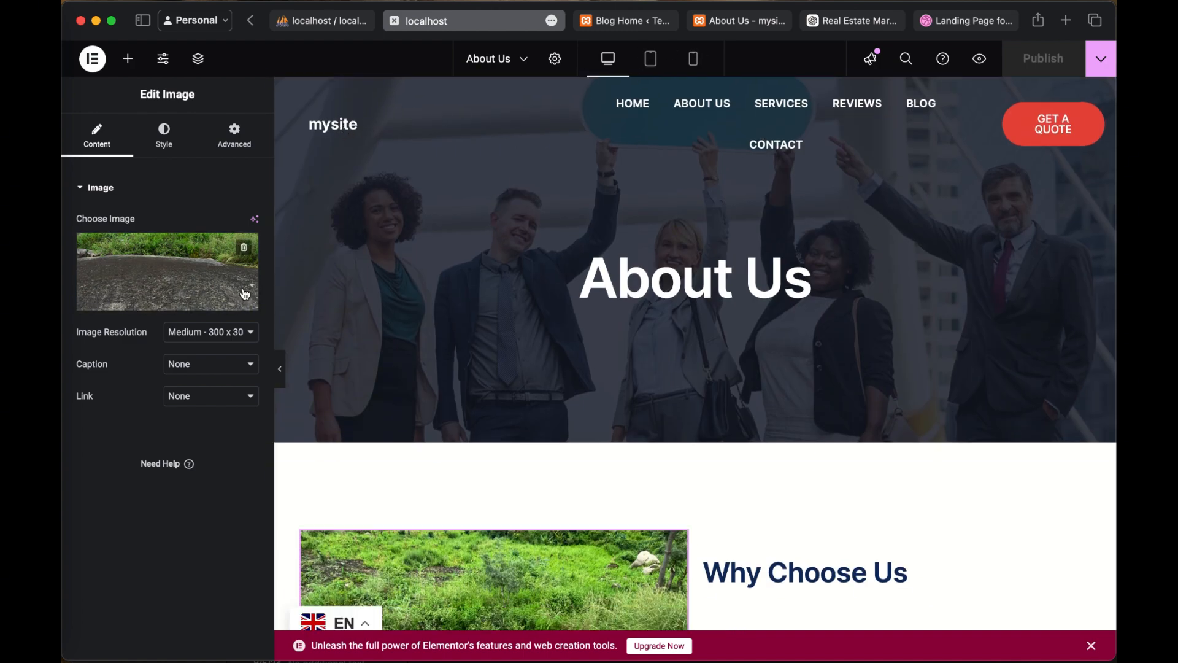
{"action": "scroll", "coordinate": [732, 225], "scroll_direction": "down", "scroll_amount": 8}
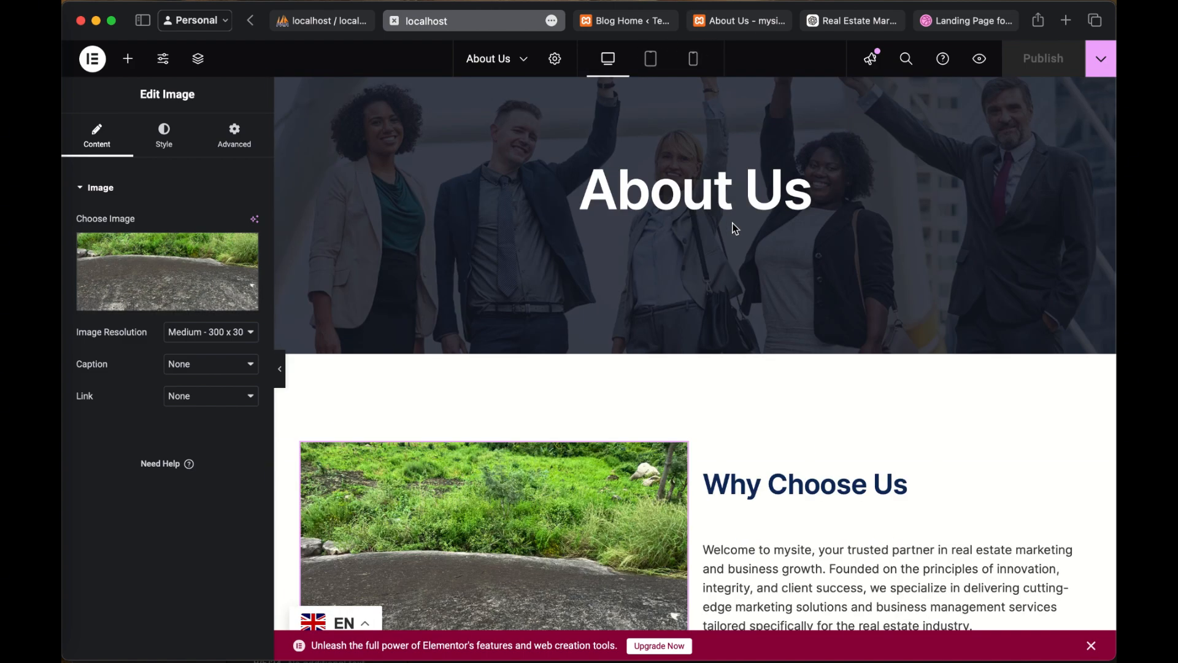
{"action": "scroll", "coordinate": [735, 227], "scroll_direction": "up", "scroll_amount": 2}
{"action": "scroll", "coordinate": [733, 228], "scroll_direction": "up", "scroll_amount": 1}
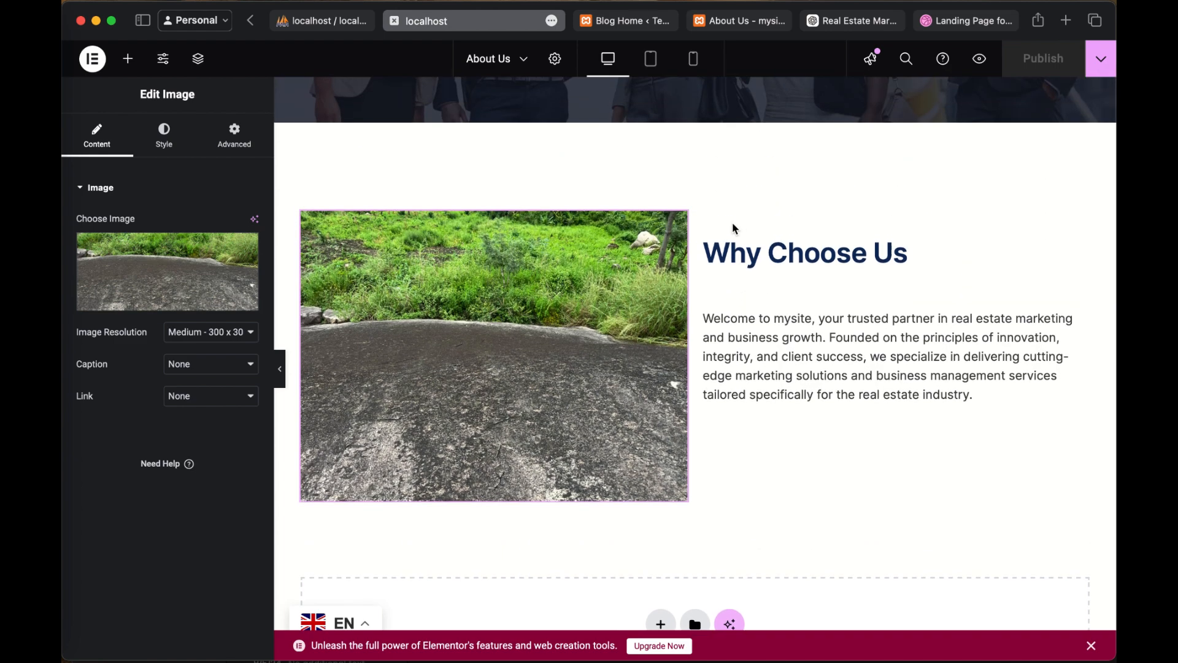
{"action": "scroll", "coordinate": [536, 249], "scroll_direction": "up", "scroll_amount": 5}
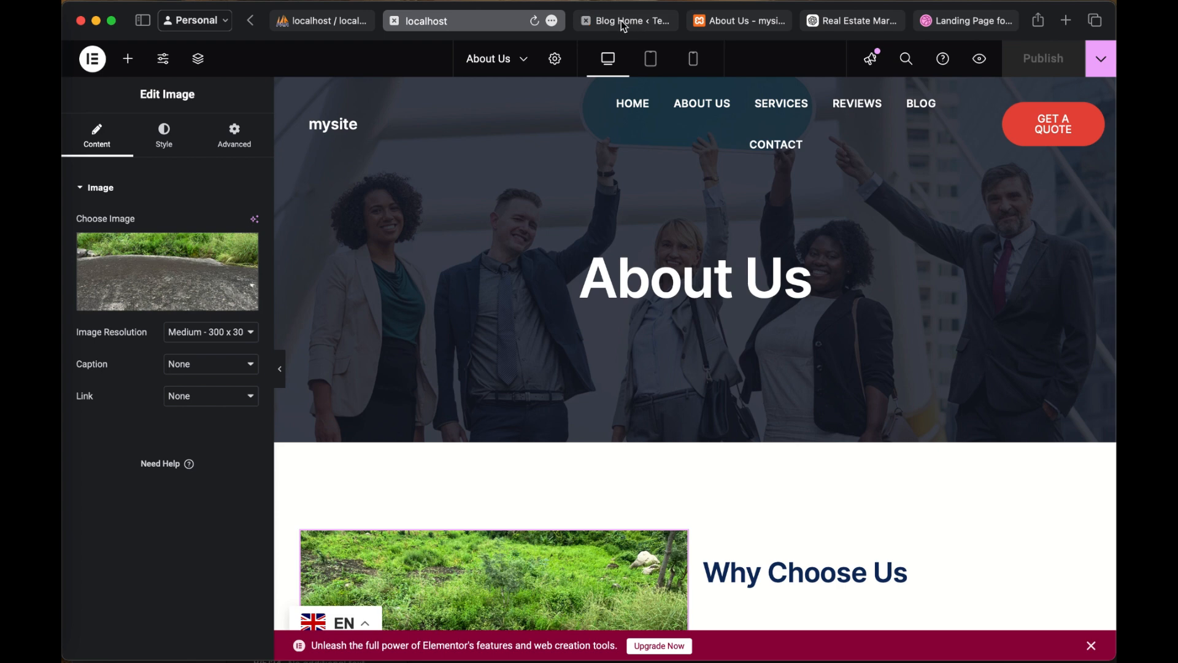
Step: Leave the Blog Home template editor for the WordPress dashboard, abandoning the unsaved template changes
{"action": "left_click", "coordinate": [621, 21]}
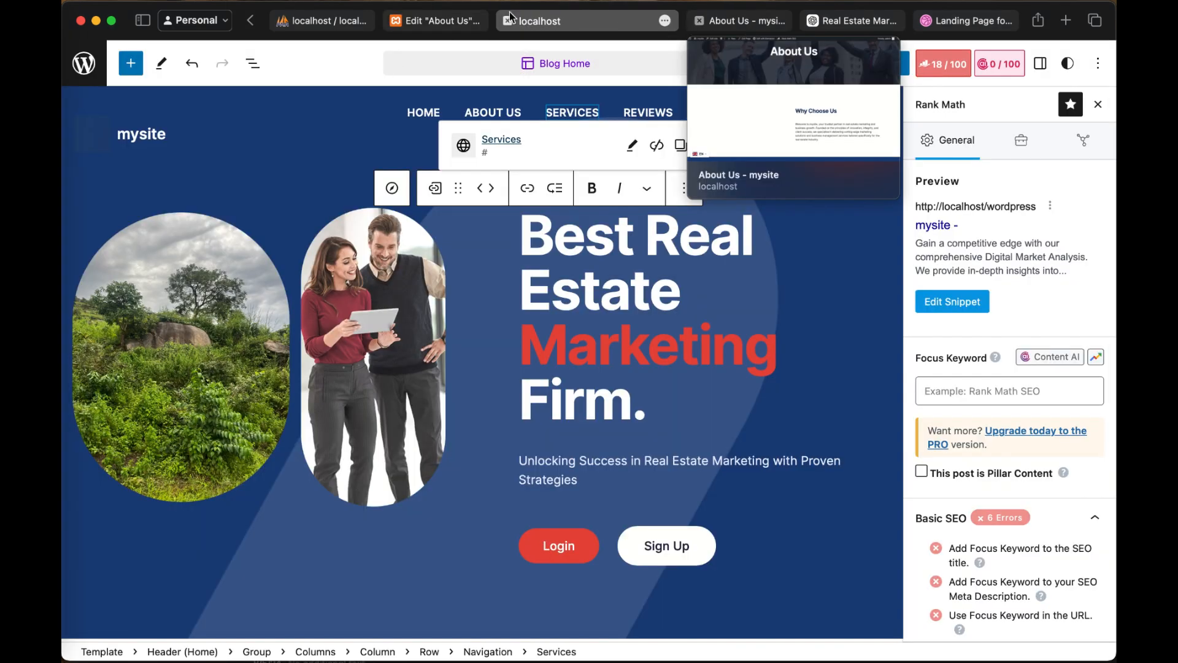
{"action": "left_click", "coordinate": [82, 67]}
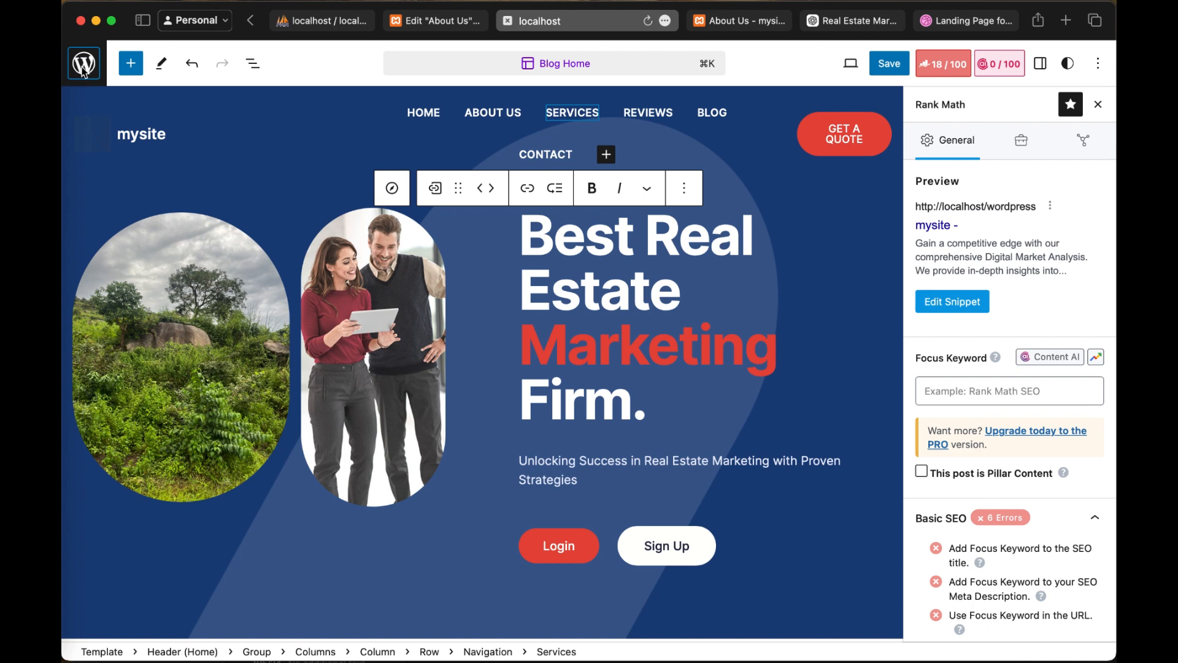
{"action": "left_click", "coordinate": [83, 71]}
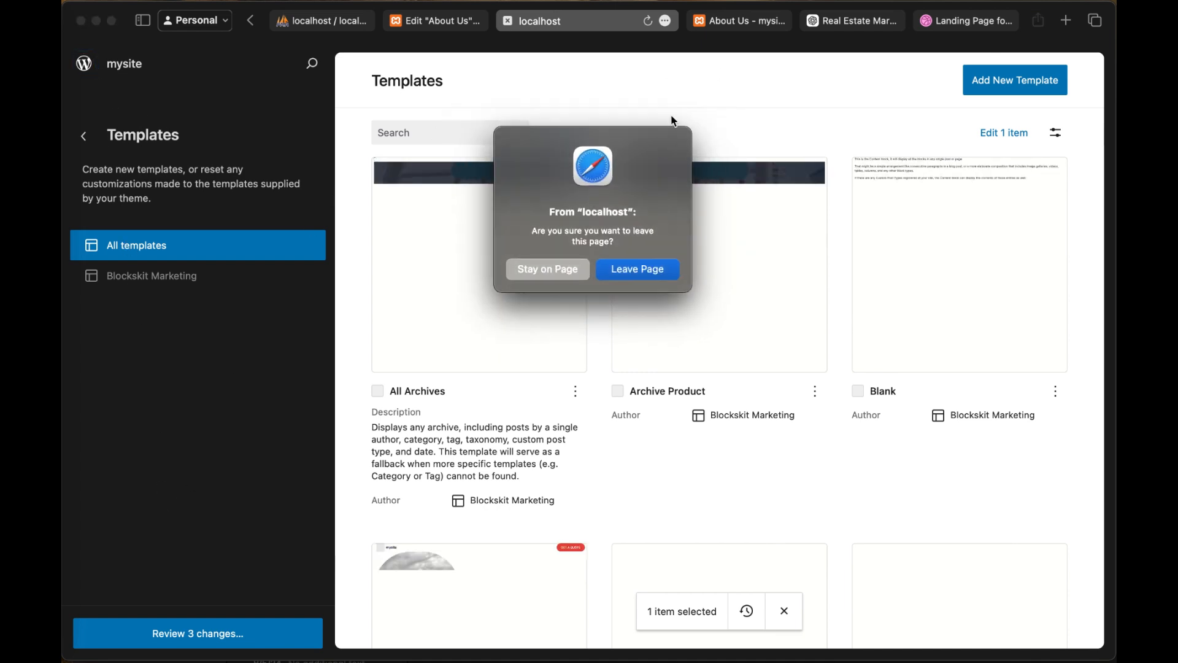
{"action": "left_click", "coordinate": [614, 270]}
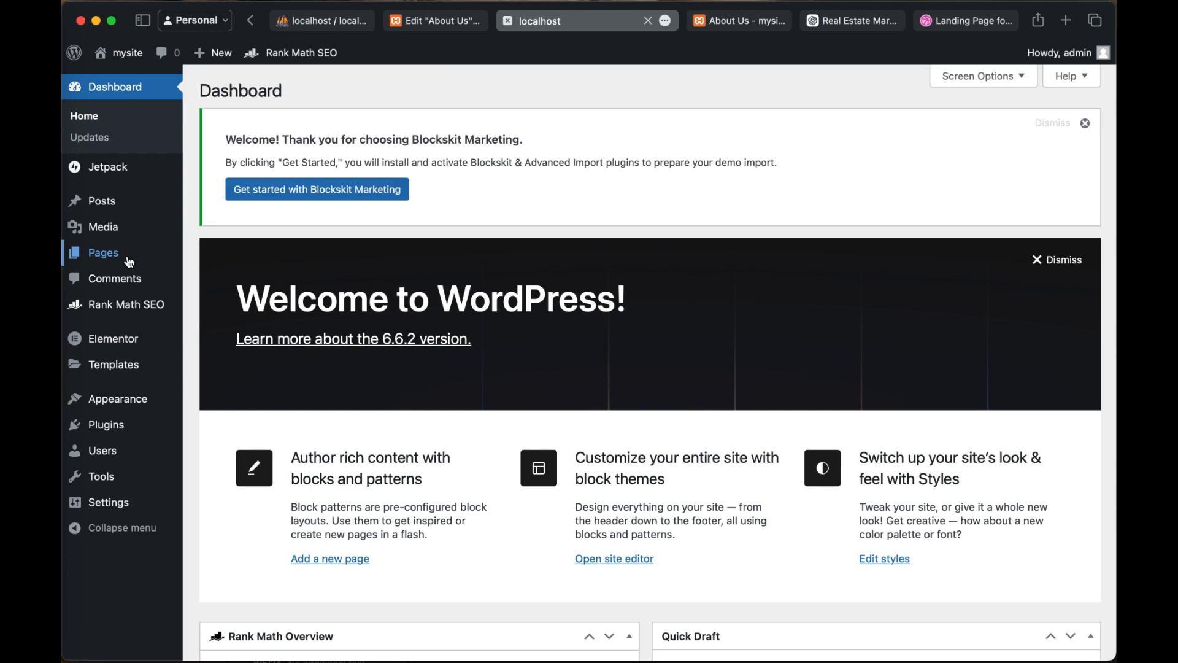
Step: Open the list of all posts from the WordPress dashboard
{"action": "mouse_move", "coordinate": [150, 354]}
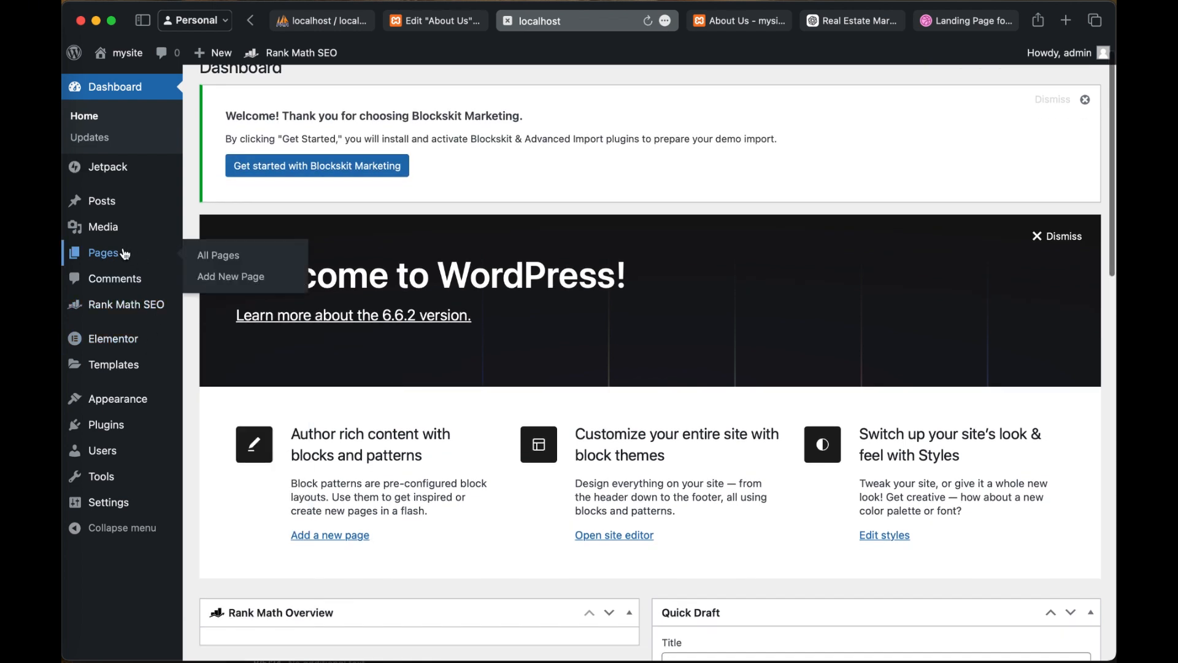
{"action": "mouse_move", "coordinate": [119, 202]}
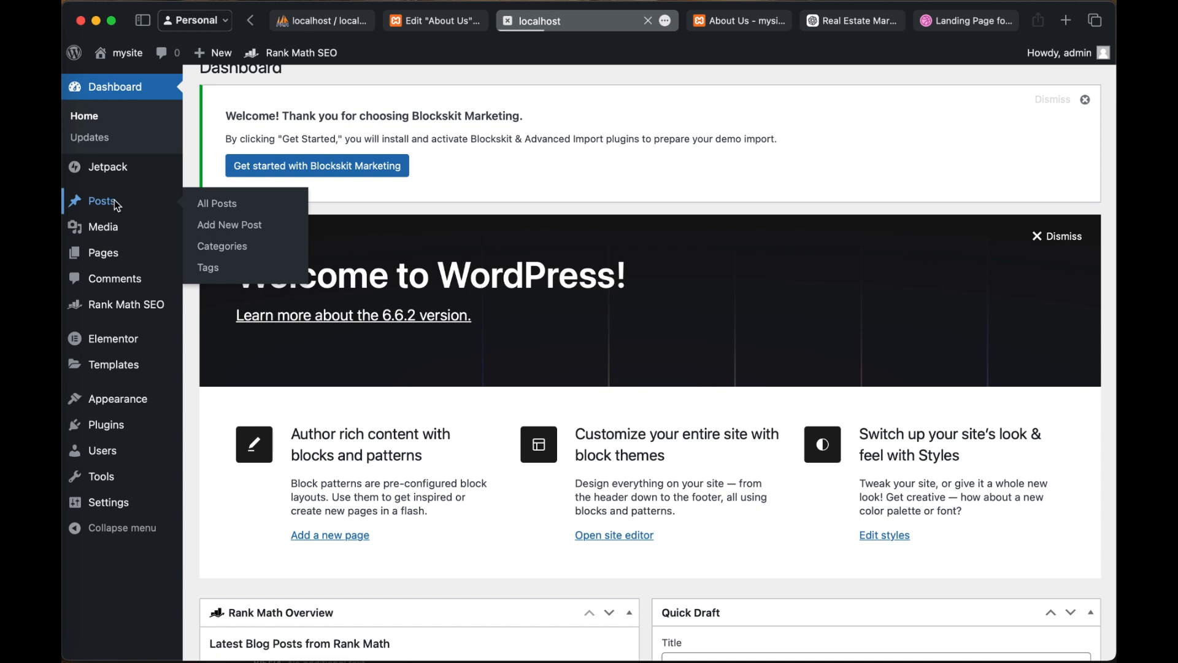
{"action": "left_click", "coordinate": [116, 205]}
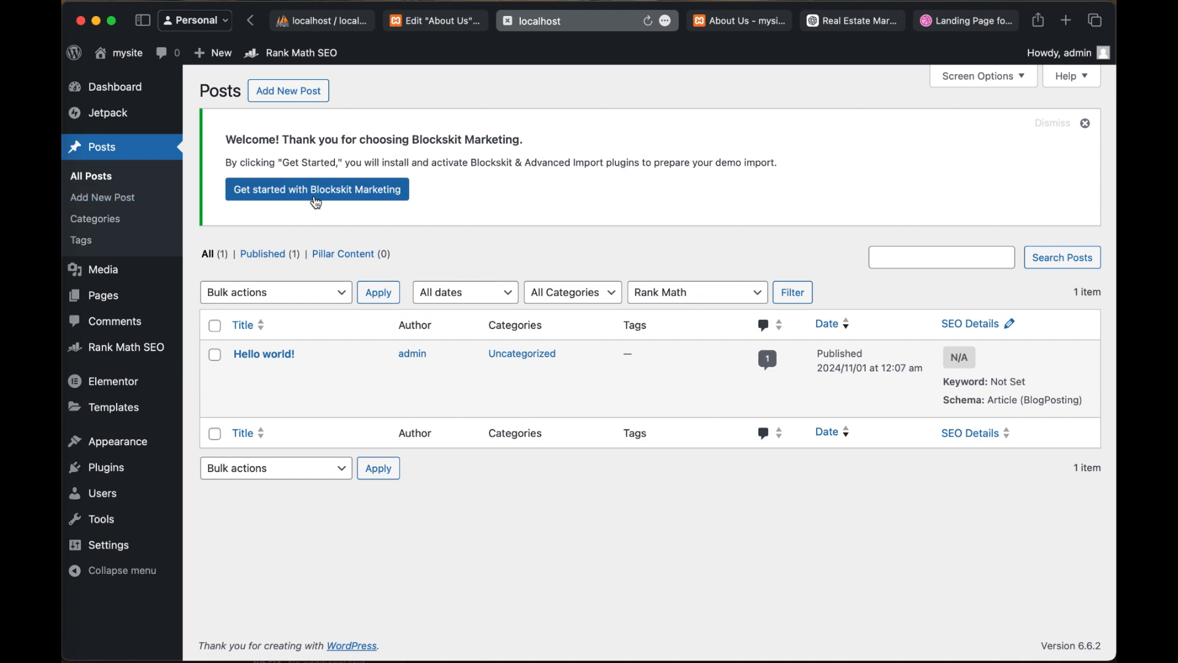
Step: Start a new WordPress post, switch to ChatGPT and request "generate a blog post on real estate"
{"action": "left_click", "coordinate": [293, 94]}
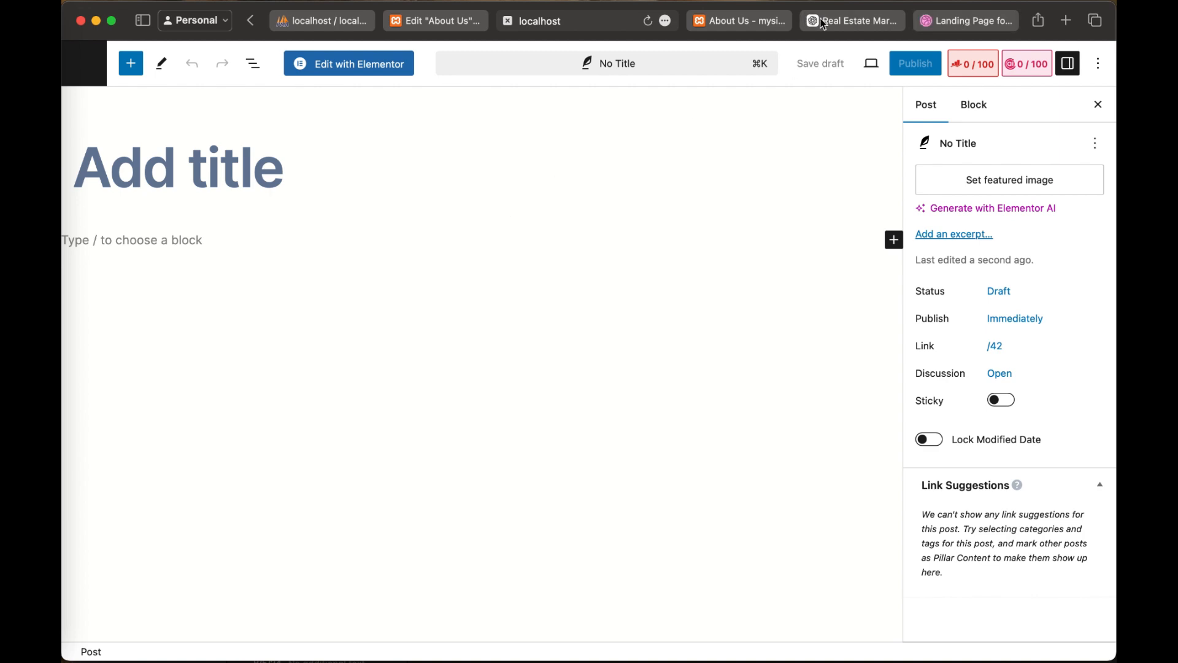
{"action": "left_click", "coordinate": [842, 27]}
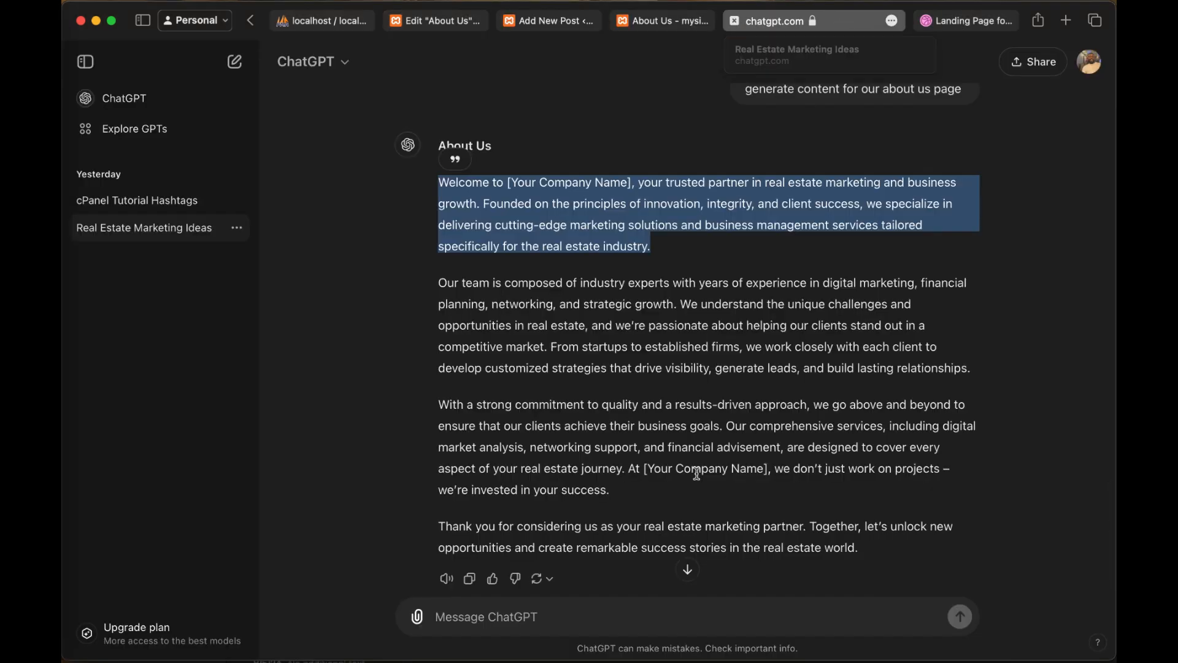
{"action": "scroll", "coordinate": [690, 552], "scroll_direction": "down", "scroll_amount": 2}
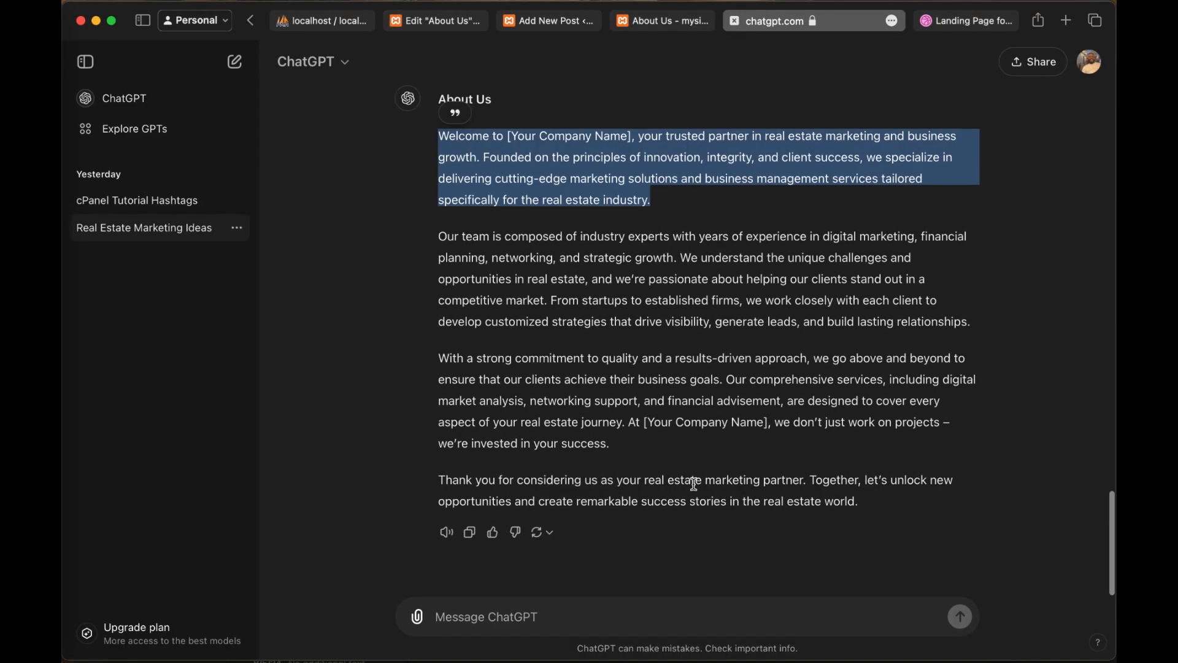
{"action": "left_click", "coordinate": [570, 622]}
{"action": "type", "text": "ge"}
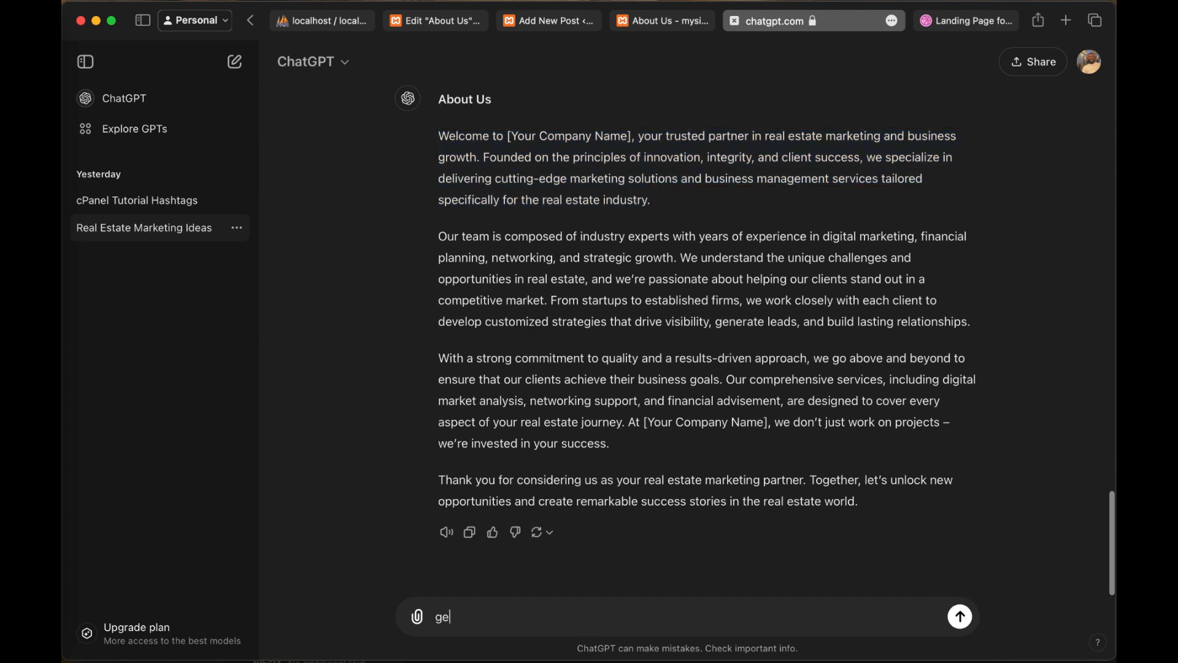
{"action": "type", "text": "ner"}
{"action": "type", "text": "ate a blog post on real estate"}
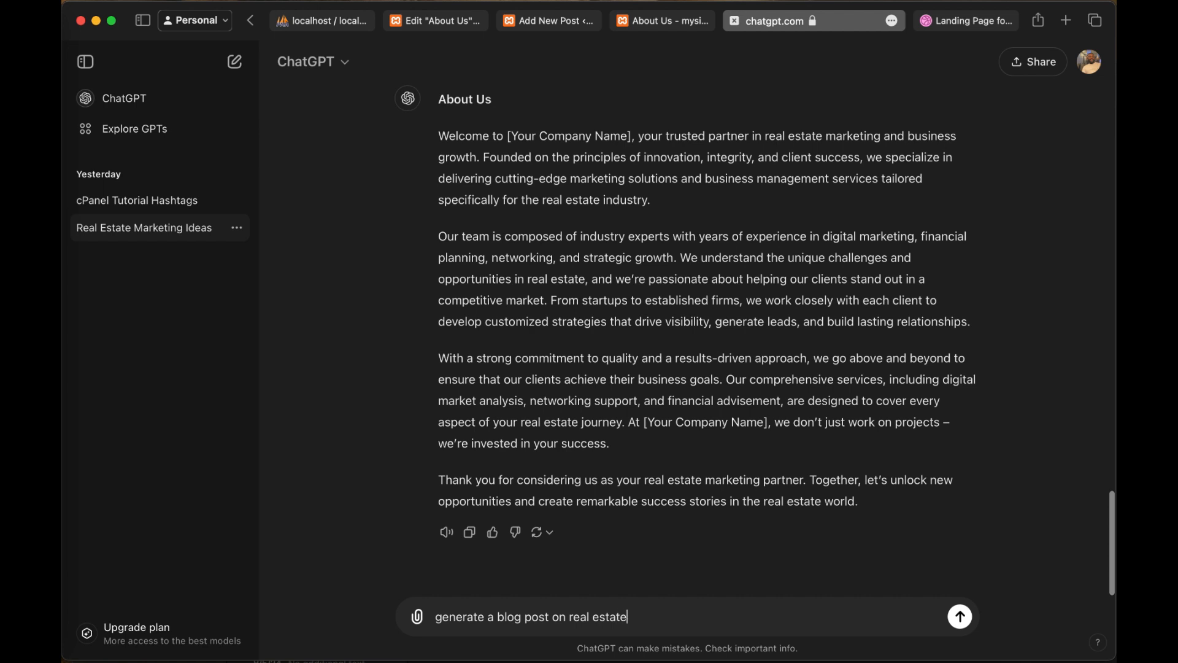
{"action": "key", "text": "Return"}
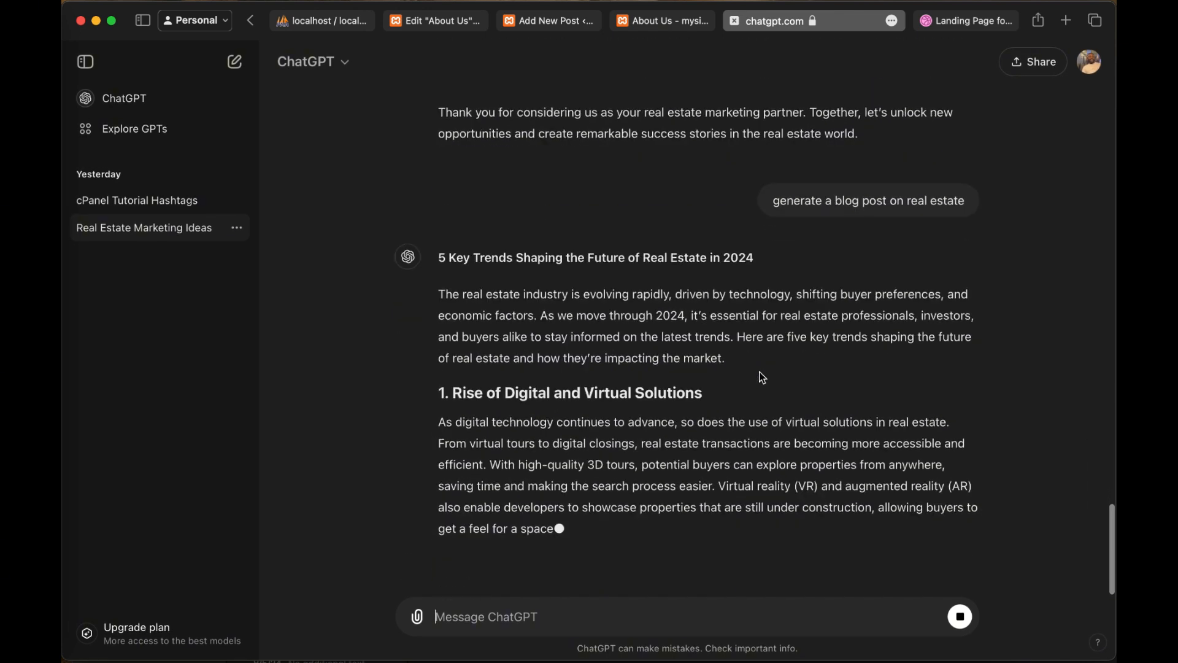
Step: Review the generated real estate article from its introduction through the numbered trends, and stop the response
{"action": "scroll", "coordinate": [686, 338], "scroll_direction": "up", "scroll_amount": 1}
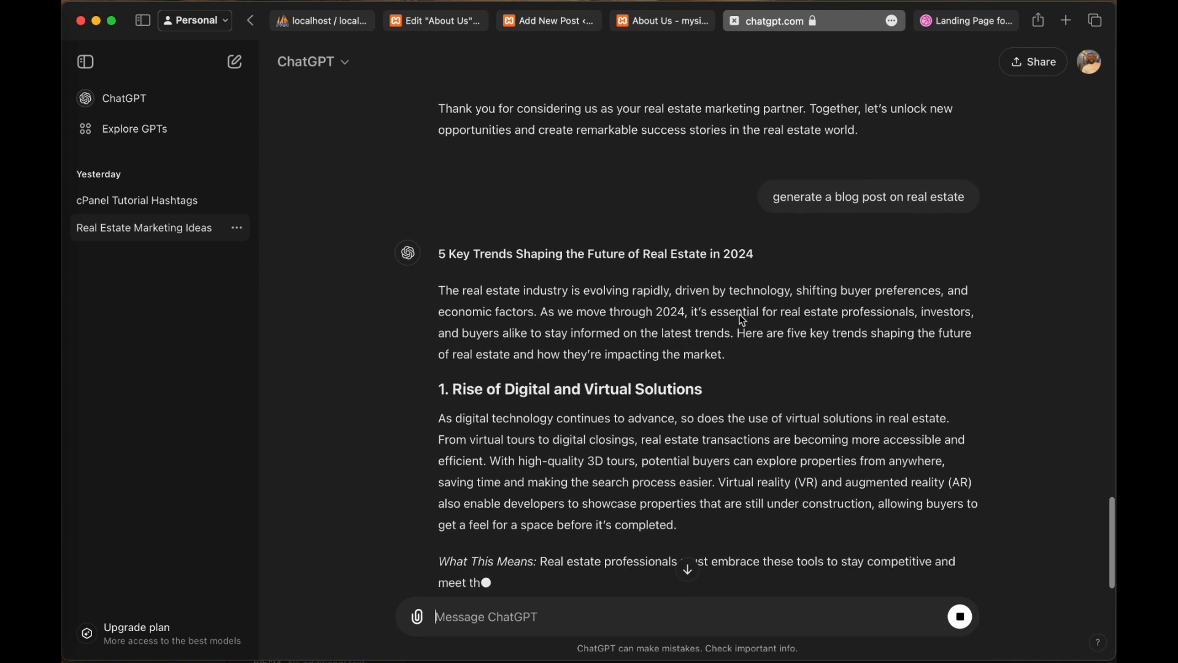
{"action": "scroll", "coordinate": [741, 316], "scroll_direction": "up", "scroll_amount": 2}
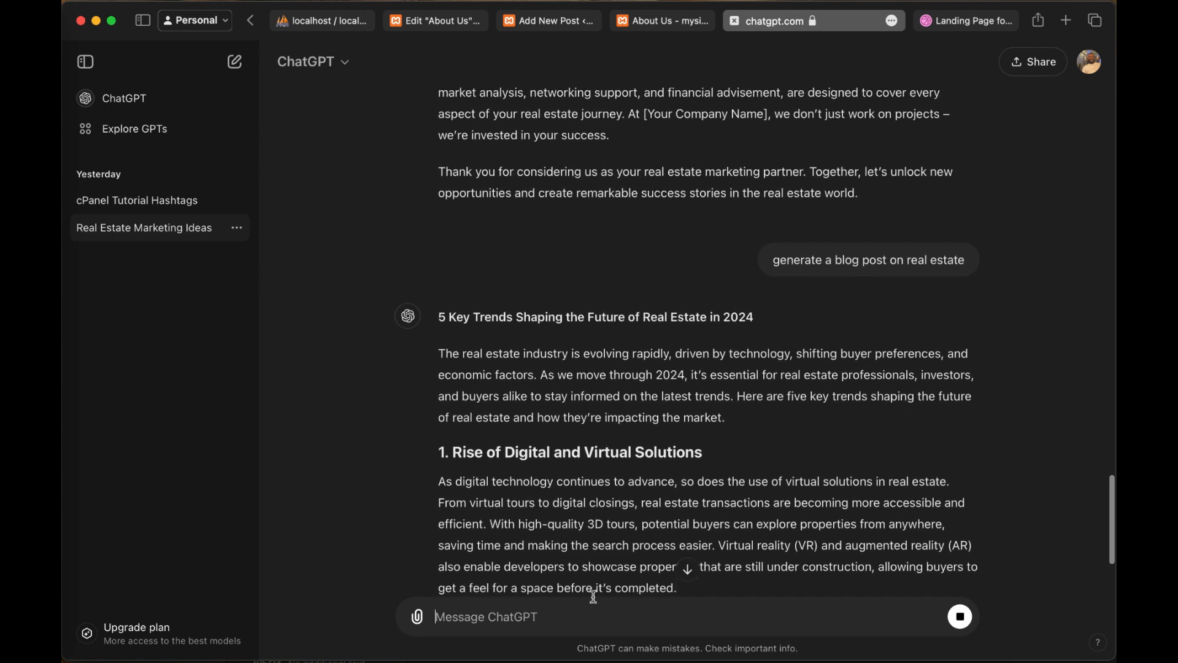
{"action": "scroll", "coordinate": [593, 594], "scroll_direction": "down", "scroll_amount": 5}
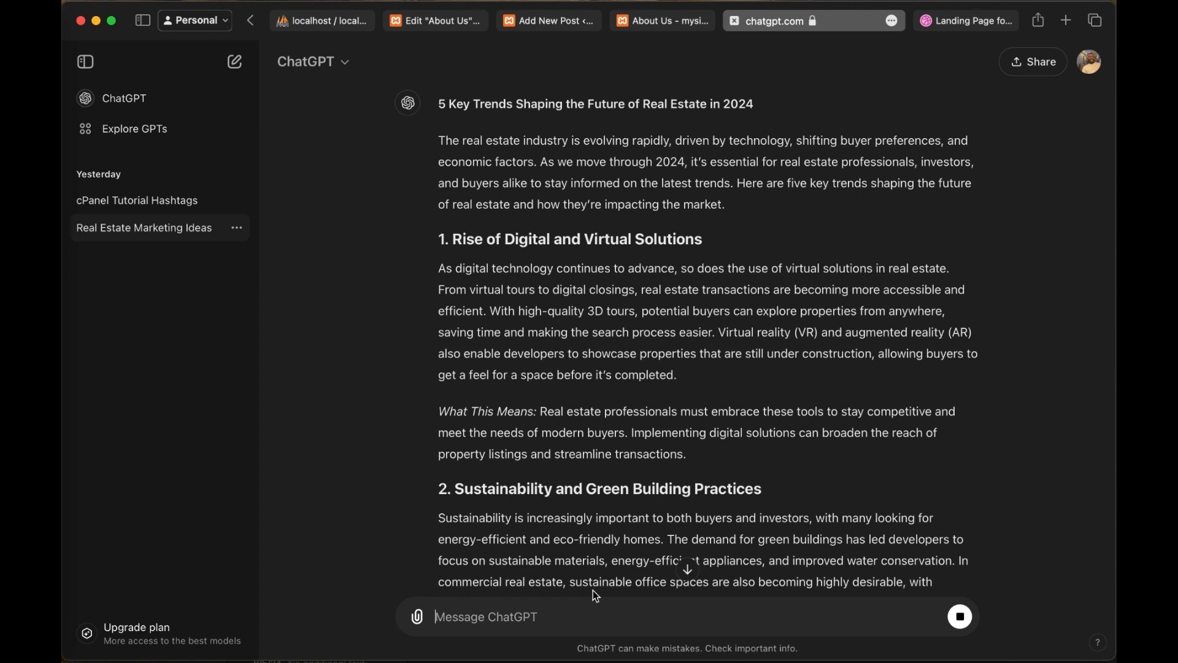
{"action": "scroll", "coordinate": [757, 423], "scroll_direction": "down", "scroll_amount": 10}
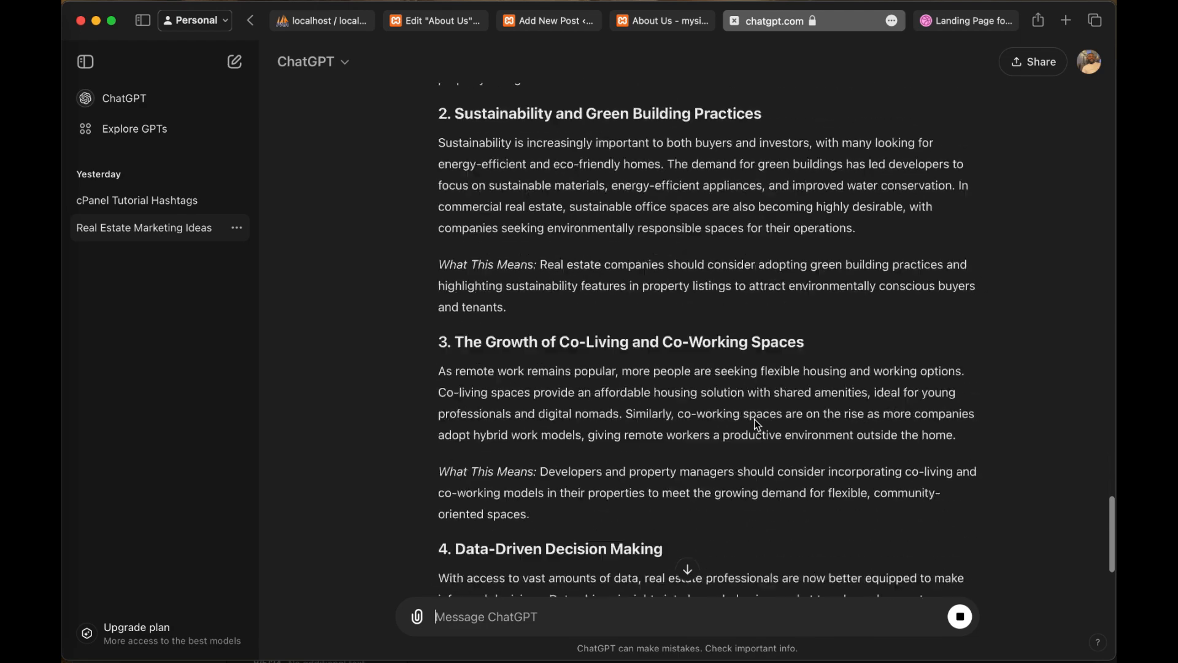
{"action": "scroll", "coordinate": [757, 423], "scroll_direction": "up", "scroll_amount": 15}
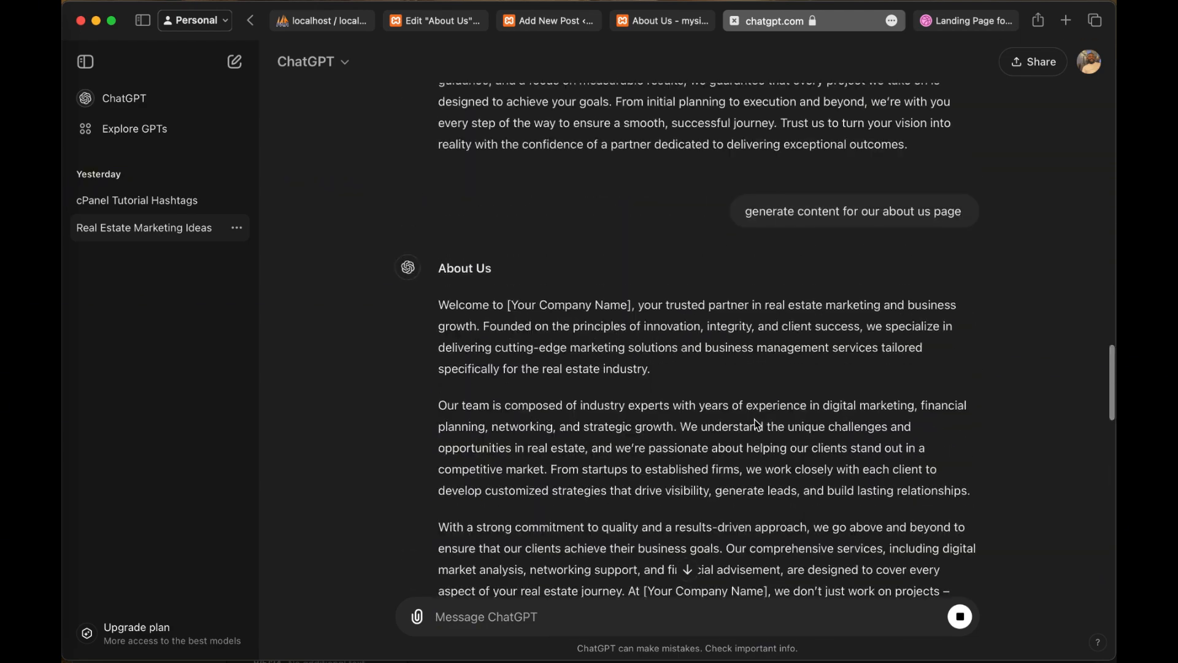
{"action": "scroll", "coordinate": [757, 424], "scroll_direction": "down", "scroll_amount": 15}
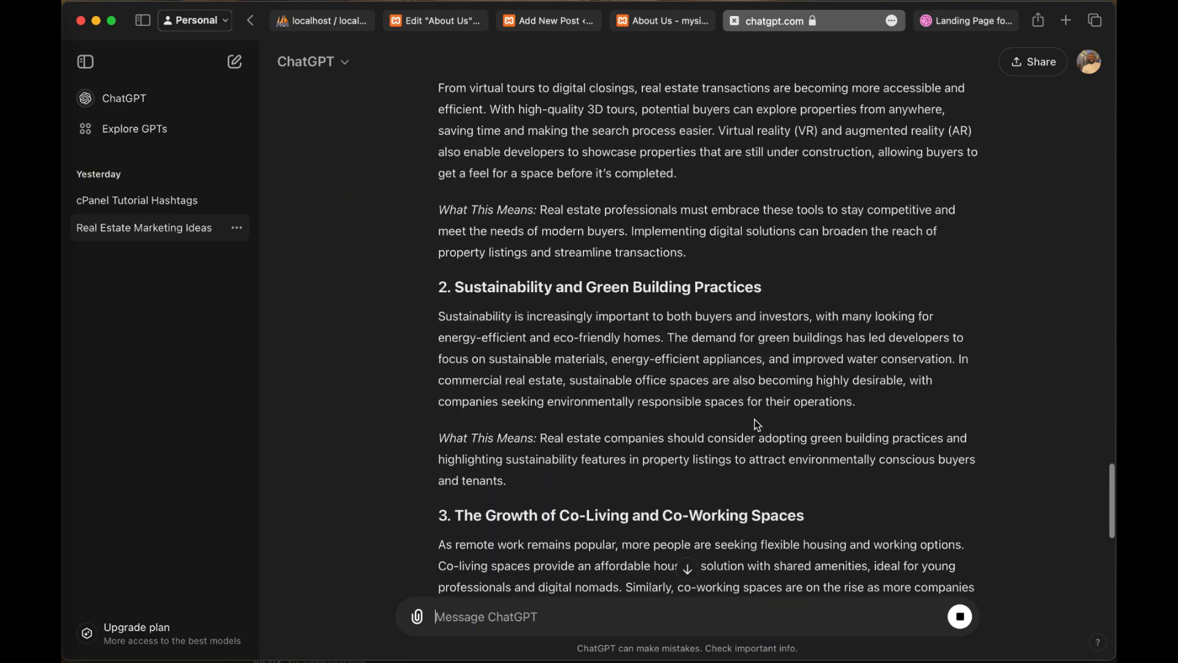
{"action": "scroll", "coordinate": [757, 423], "scroll_direction": "down", "scroll_amount": 7}
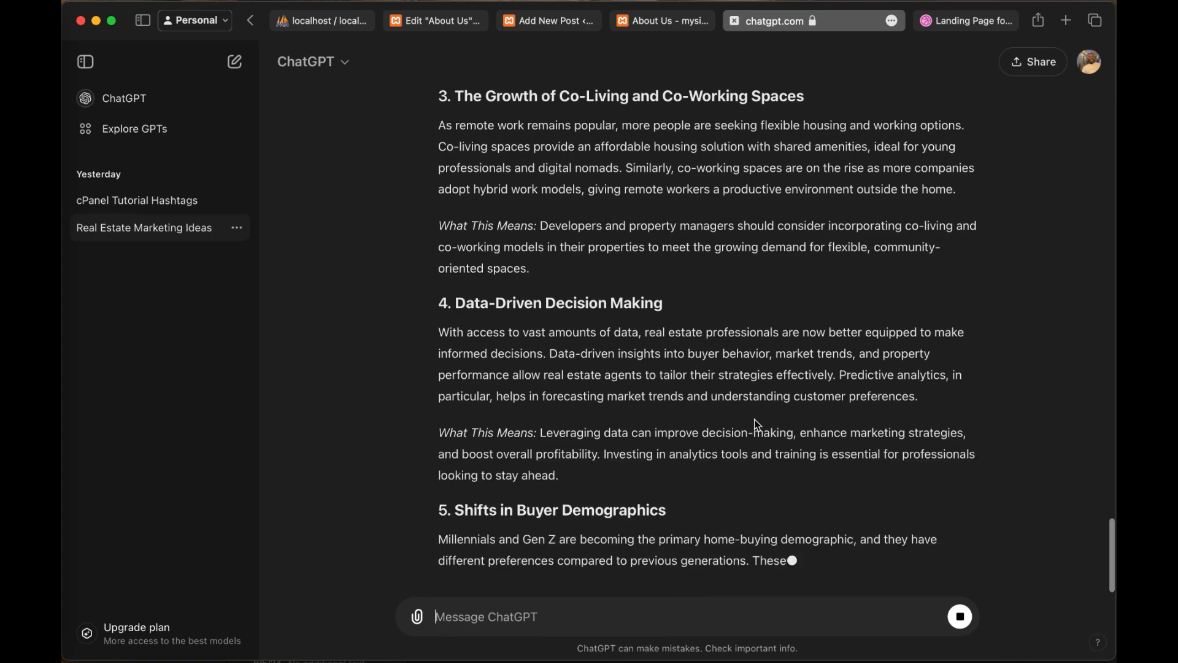
{"action": "left_click", "coordinate": [961, 619]}
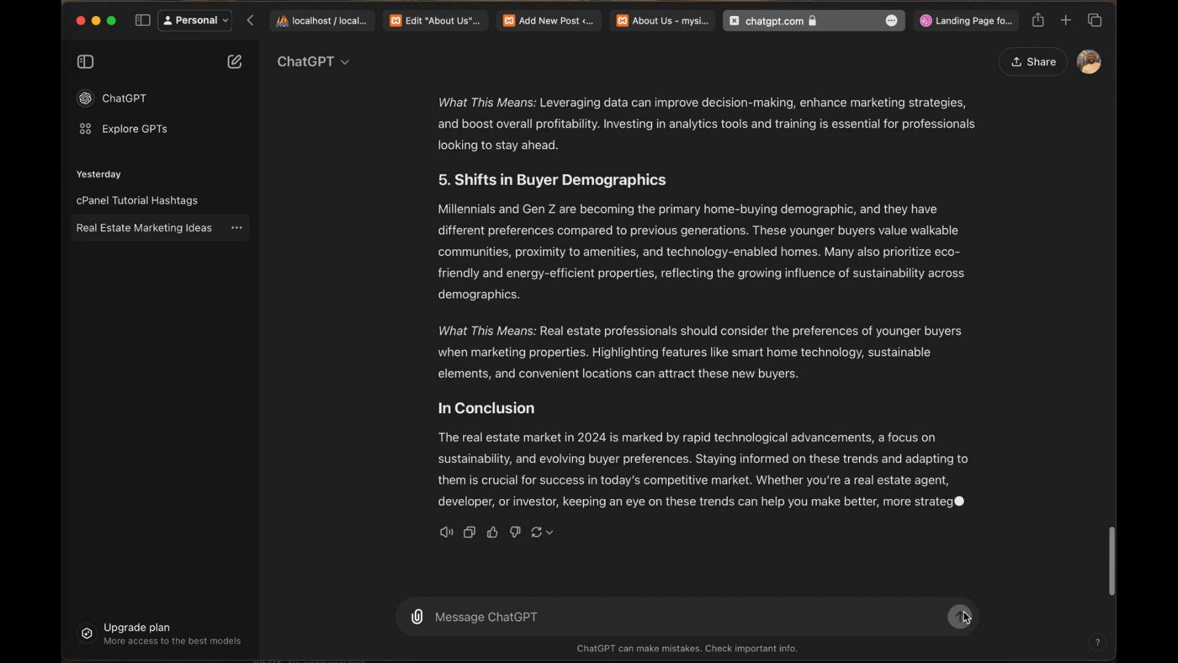
Step: Copy the headline "5 Key Trends Shaping the Future of Real Estate in 2024" from ChatGPT into the new WordPress post's title
{"action": "scroll", "coordinate": [956, 468], "scroll_direction": "up", "scroll_amount": 10}
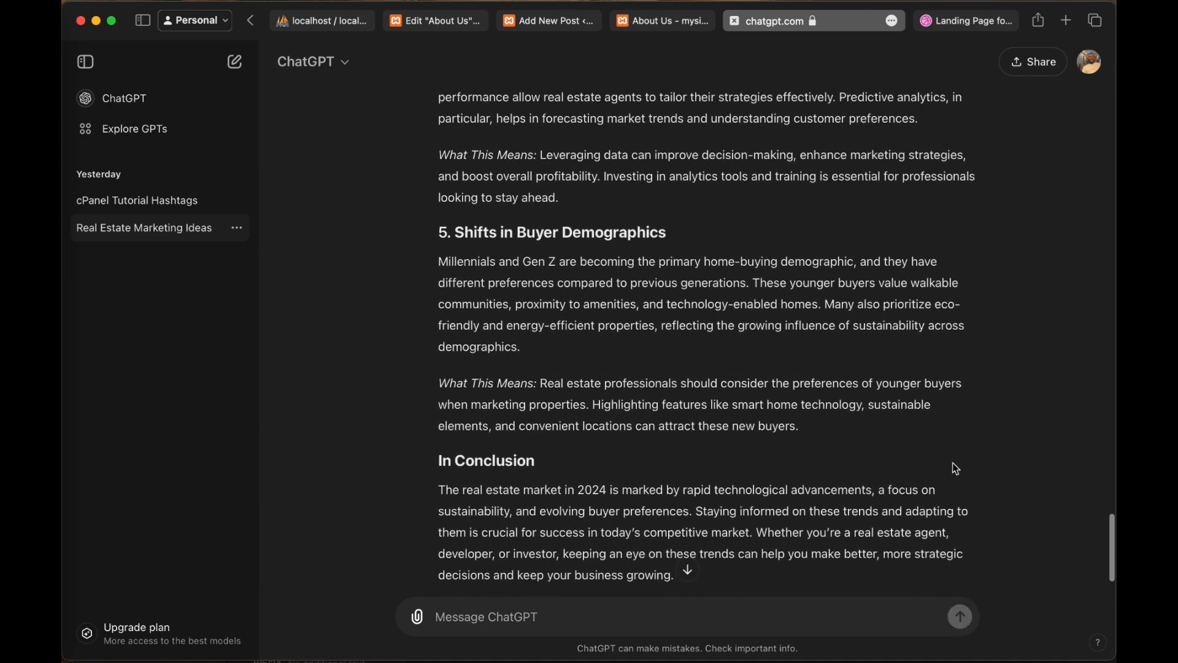
{"action": "scroll", "coordinate": [956, 468], "scroll_direction": "up", "scroll_amount": 7}
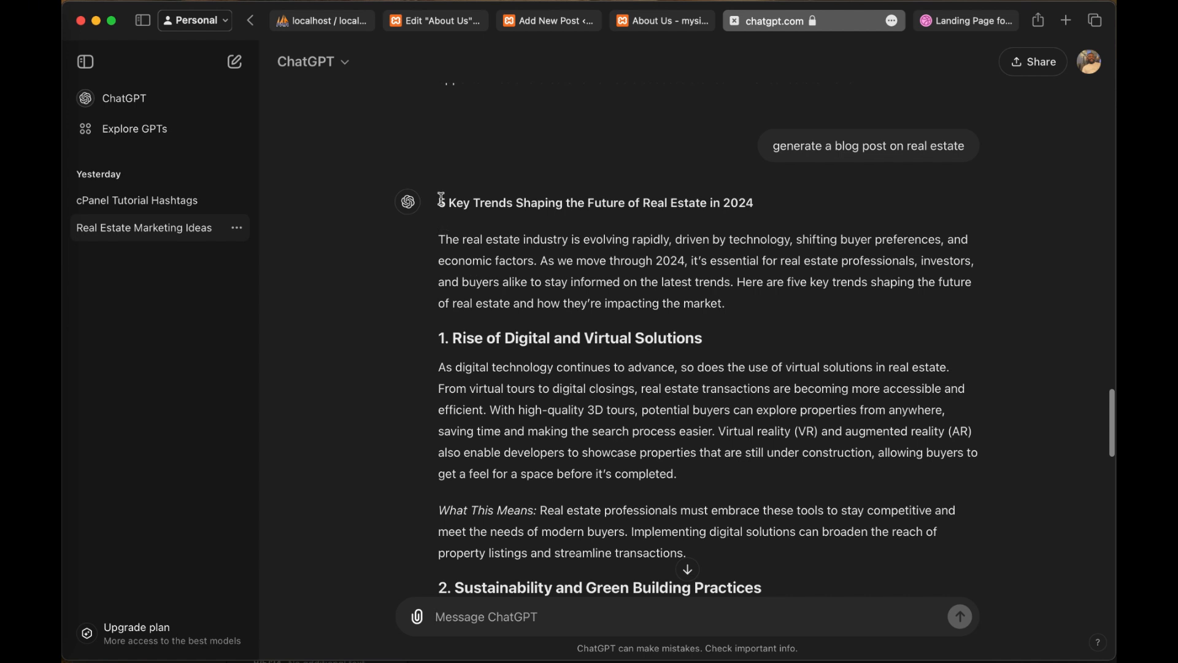
{"action": "mouse_move", "coordinate": [441, 199]}
{"action": "left_mouse_down"}
{"action": "mouse_move", "coordinate": [752, 200]}
{"action": "mouse_move", "coordinate": [434, 205]}
{"action": "left_mouse_up"}
{"action": "key", "text": "super+c"}
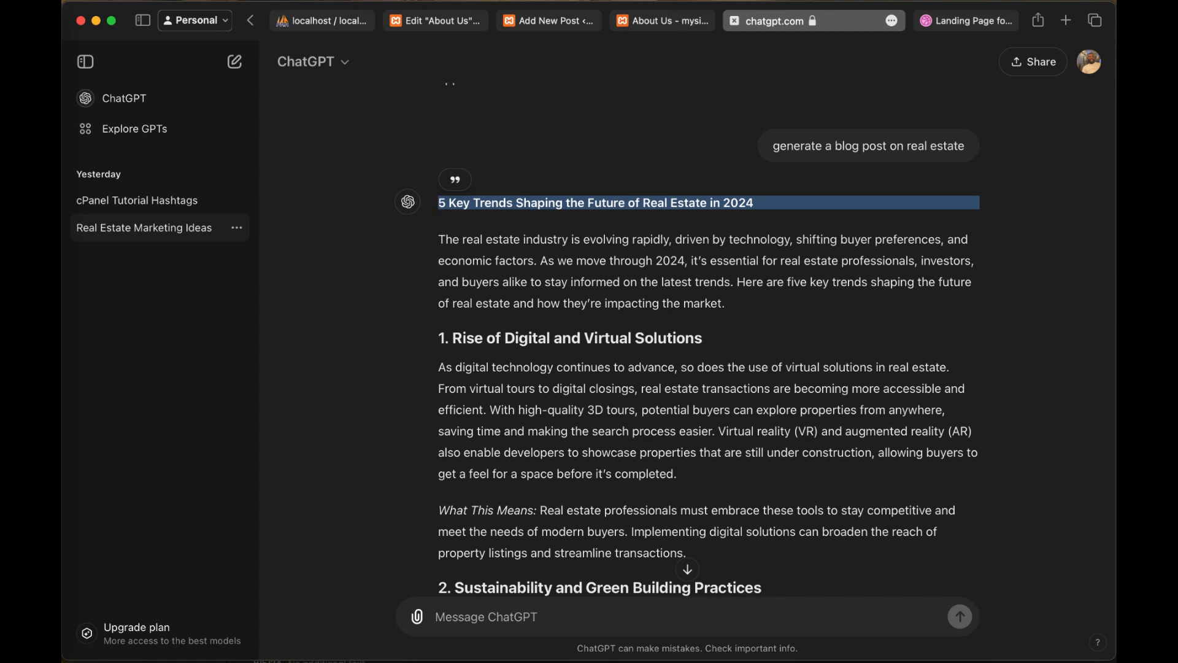
{"action": "left_click", "coordinate": [564, 23]}
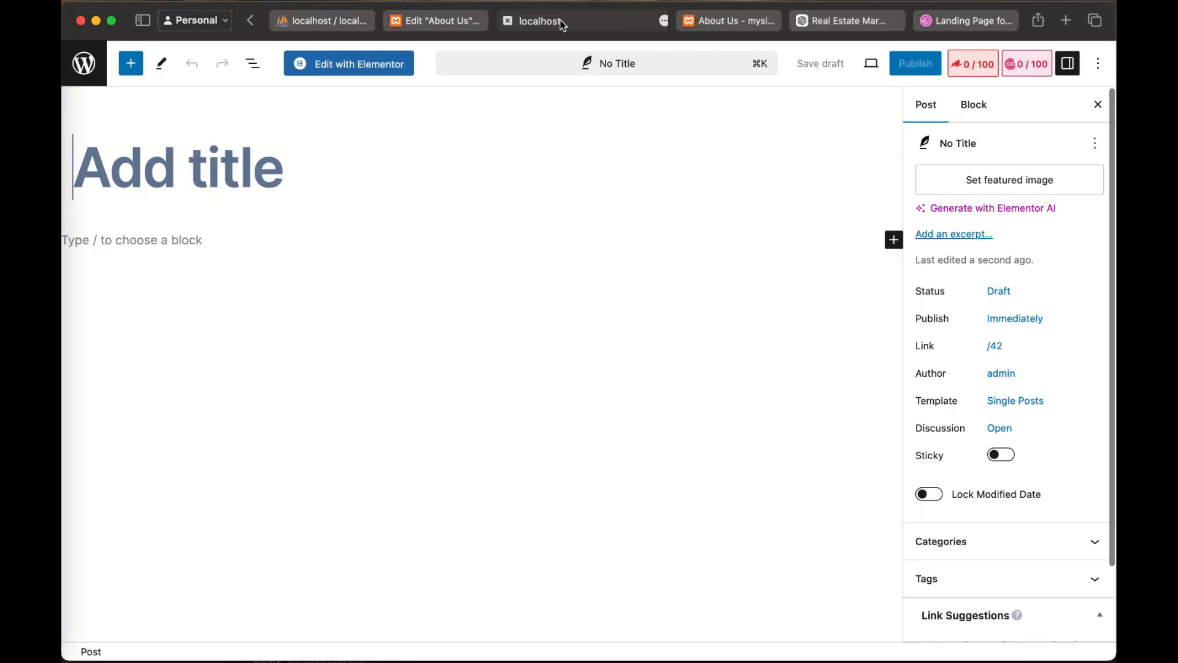
{"action": "left_click", "coordinate": [239, 180]}
{"action": "key", "text": "super+v"}
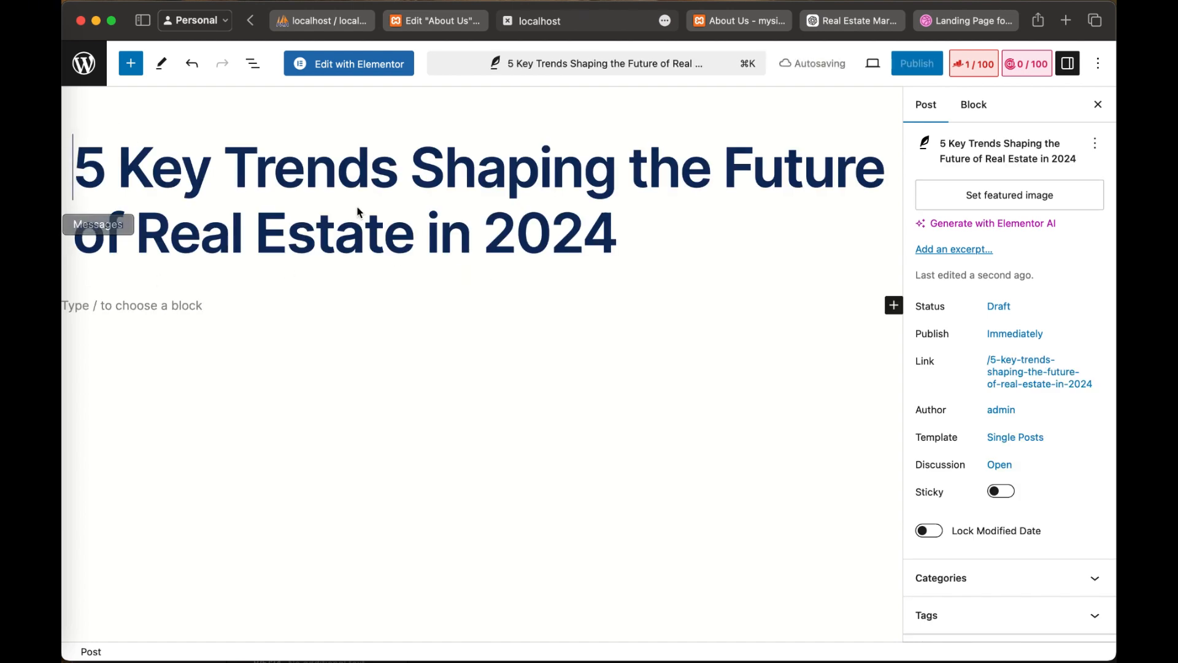
Step: Copy the article from its introduction through the first paragraph of "5. Shifts in Buyer Demographics" in ChatGPT into the WordPress post's body
{"action": "left_click", "coordinate": [153, 307]}
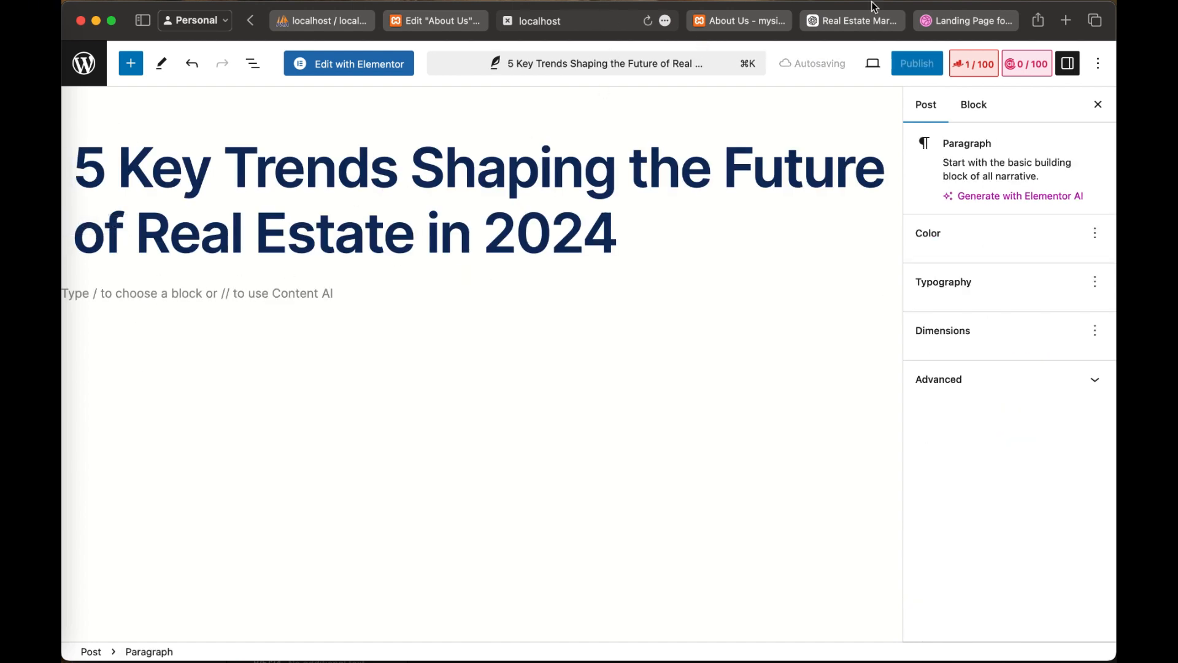
{"action": "left_click", "coordinate": [859, 25]}
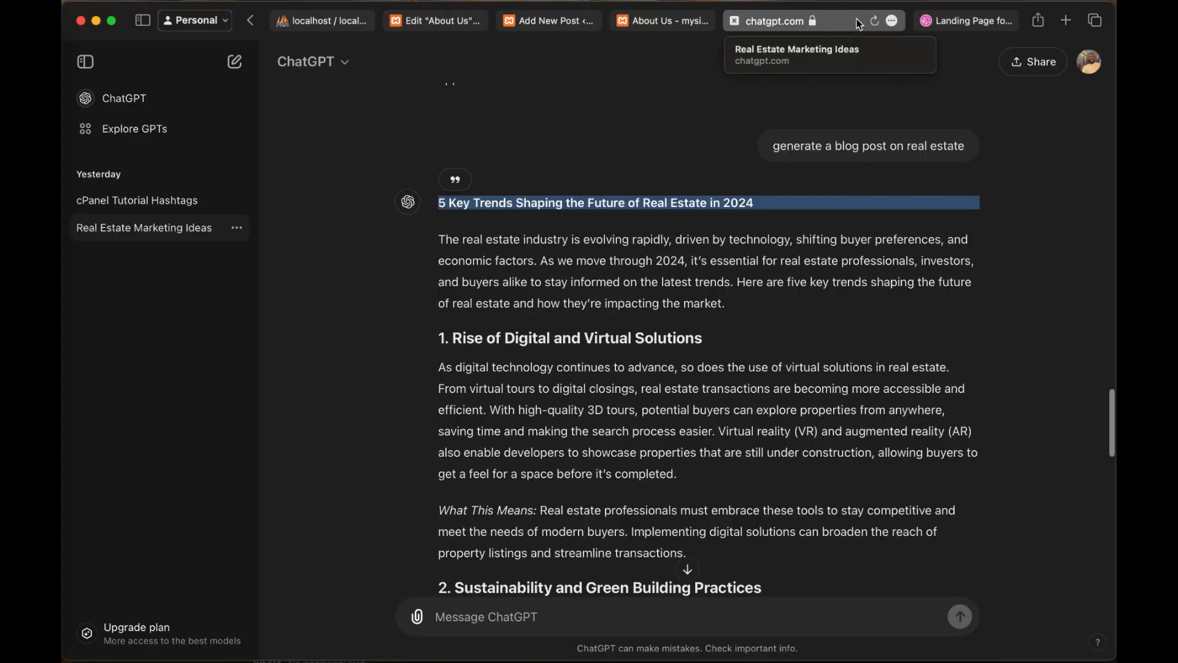
{"action": "scroll", "coordinate": [466, 184], "scroll_direction": "down", "scroll_amount": 1}
{"action": "left_click_drag", "start_coordinate": [443, 172], "coordinate": [522, 522]}
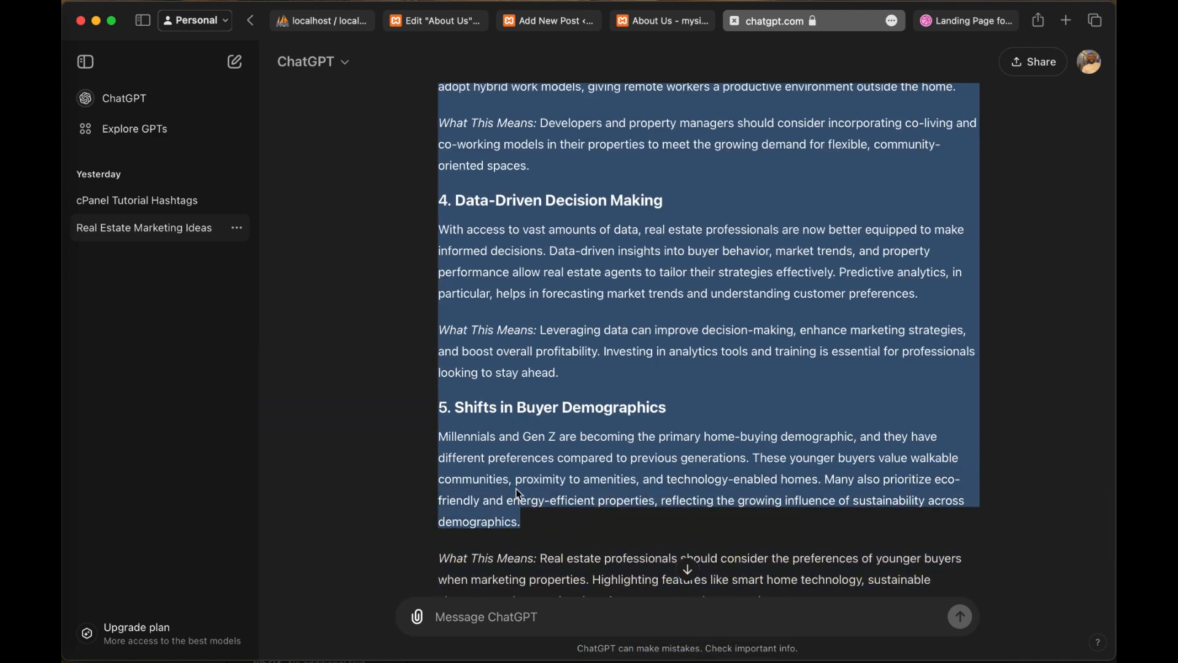
{"action": "left_click", "coordinate": [544, 20]}
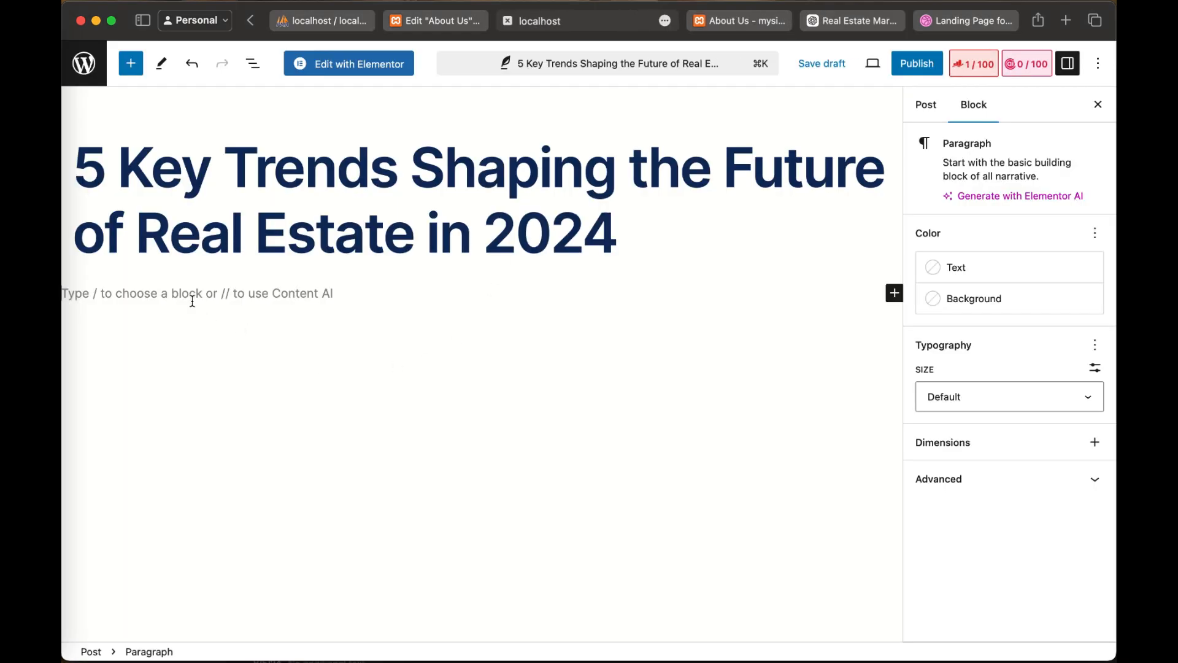
{"action": "key", "text": "super+v"}
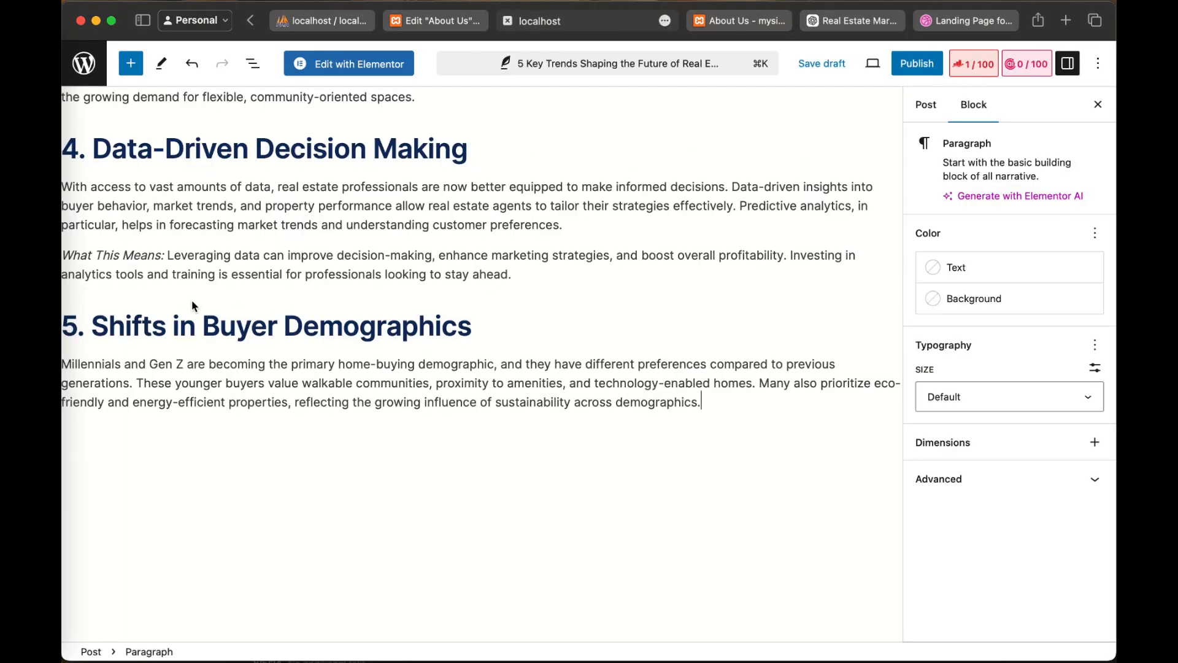
{"action": "scroll", "coordinate": [265, 367], "scroll_direction": "up", "scroll_amount": 15}
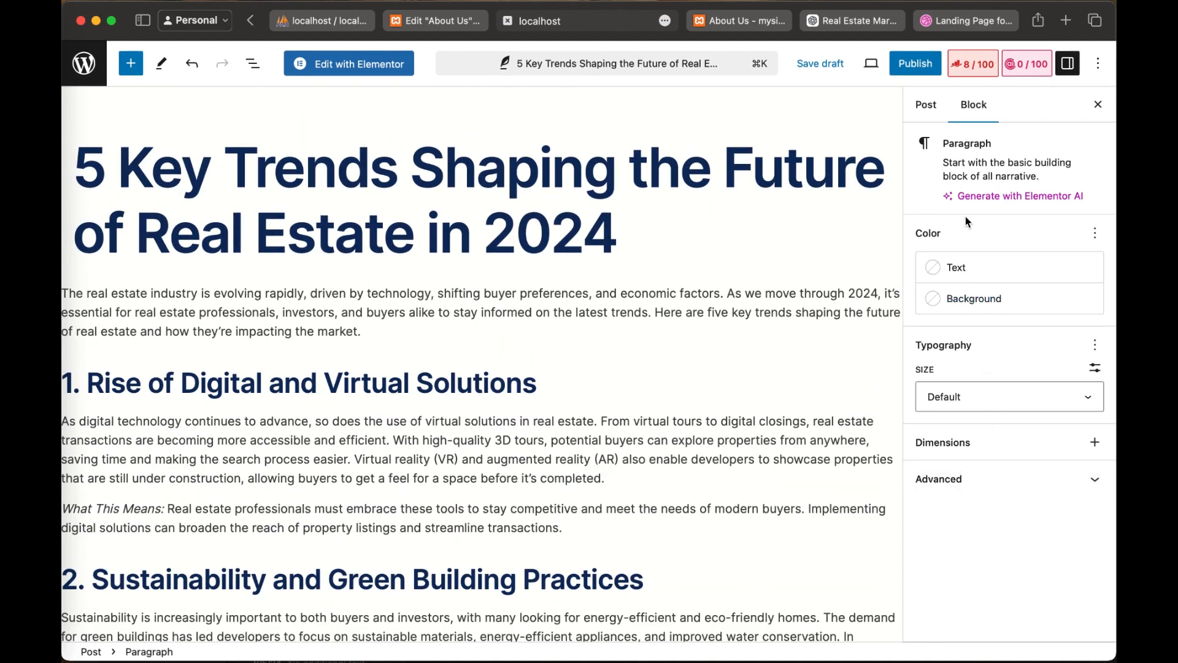
Step: Set IMG_1839 from the media library as the post's featured image
{"action": "left_click", "coordinate": [935, 111]}
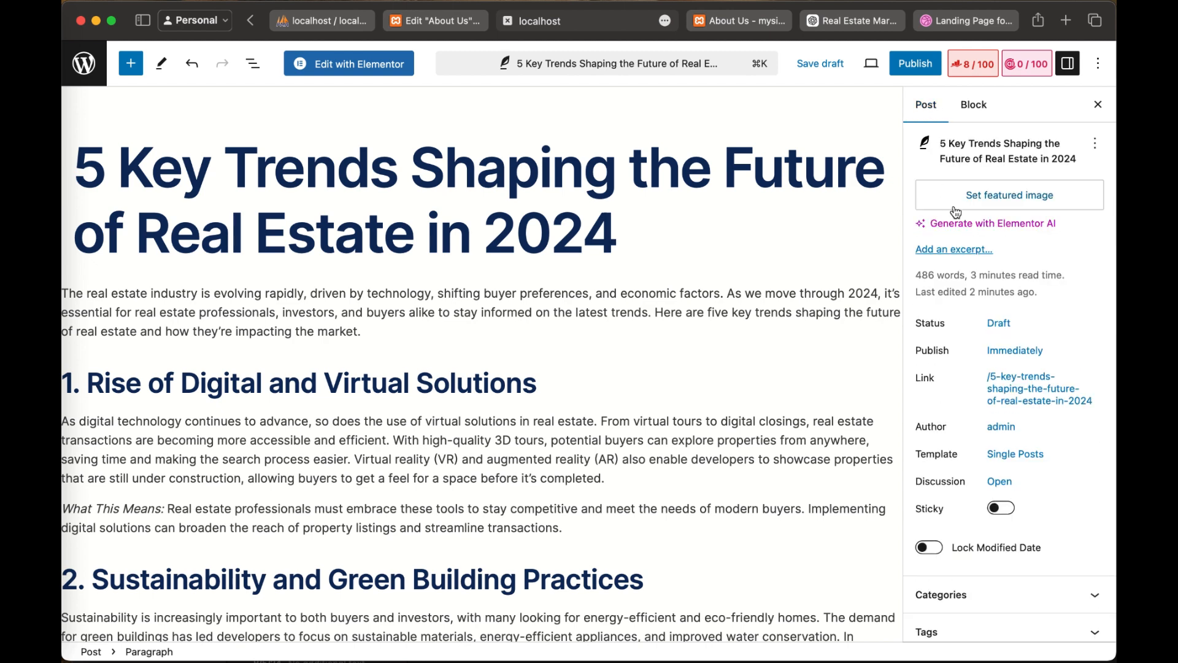
{"action": "left_click", "coordinate": [1012, 198]}
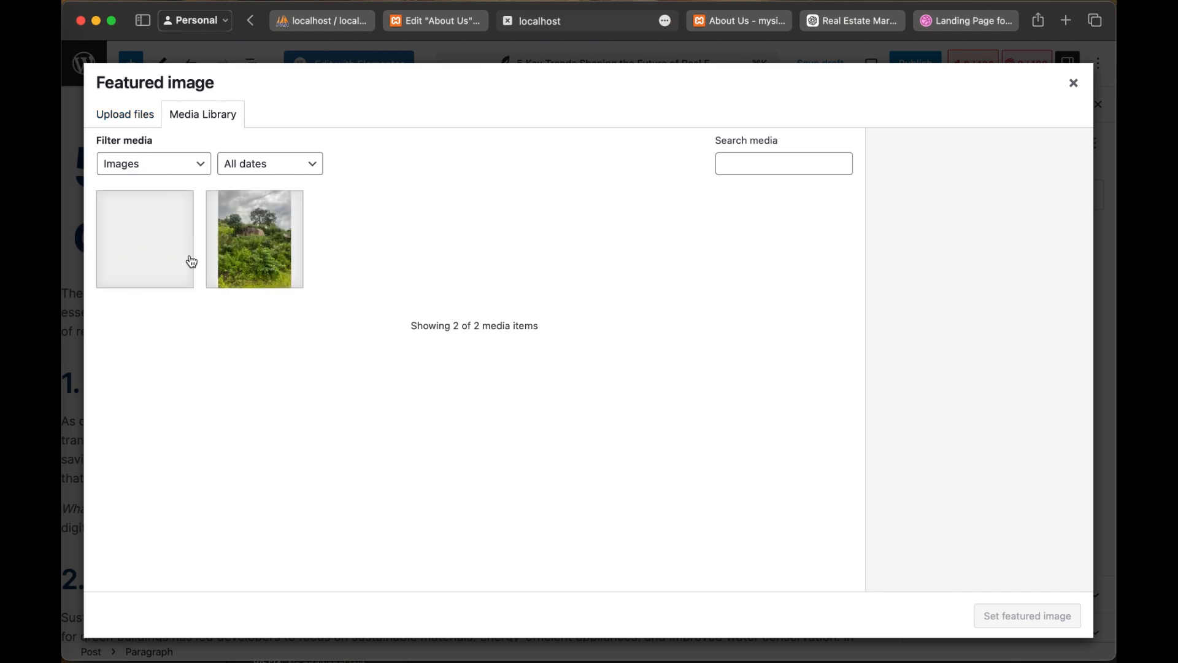
{"action": "left_click", "coordinate": [251, 252]}
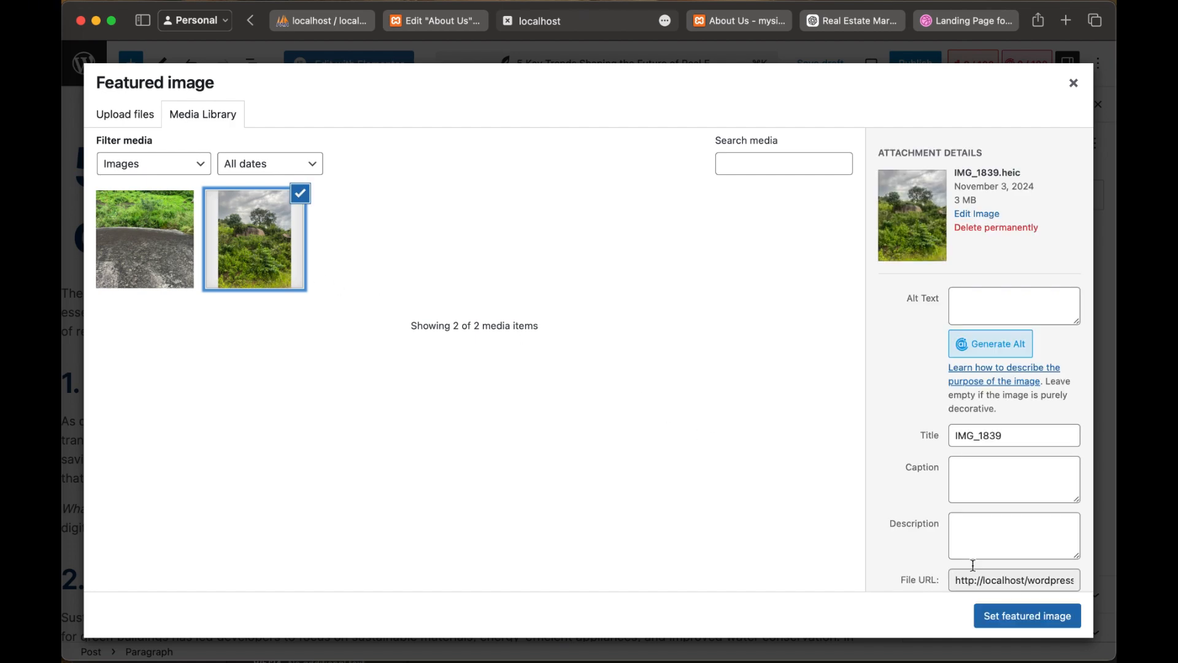
{"action": "left_click", "coordinate": [1038, 623]}
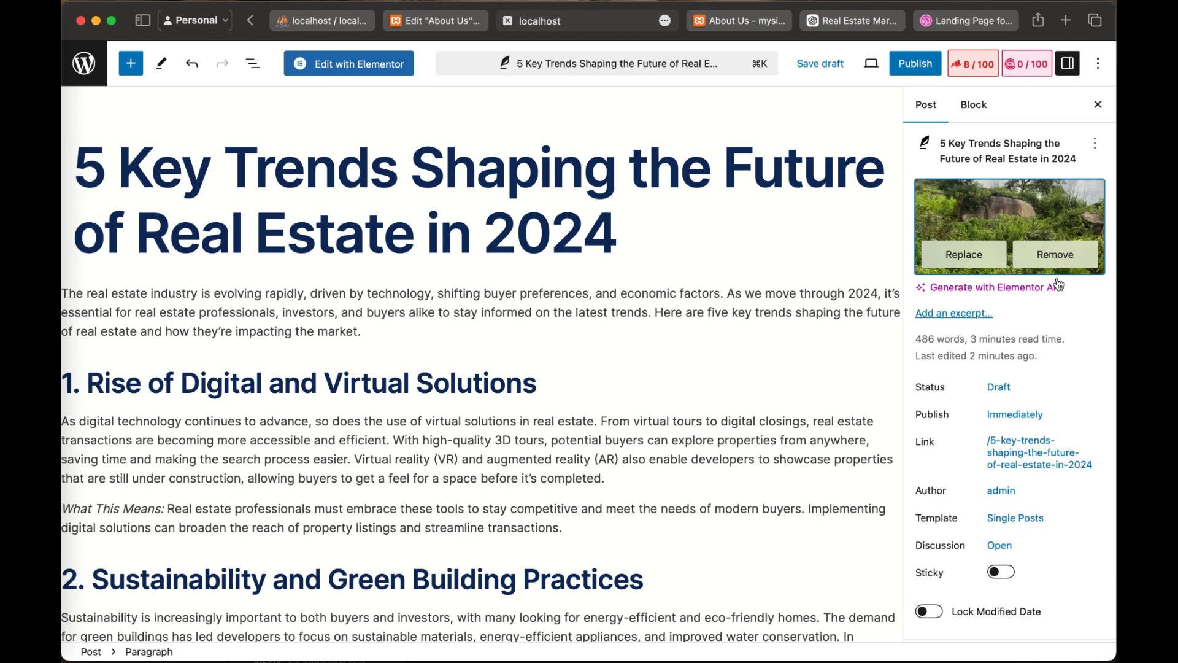
Step: Create a new category named "real estate" for the post, with no parent category
{"action": "scroll", "coordinate": [1022, 331], "scroll_direction": "down", "scroll_amount": 2}
{"action": "scroll", "coordinate": [1028, 345], "scroll_direction": "down", "scroll_amount": 2}
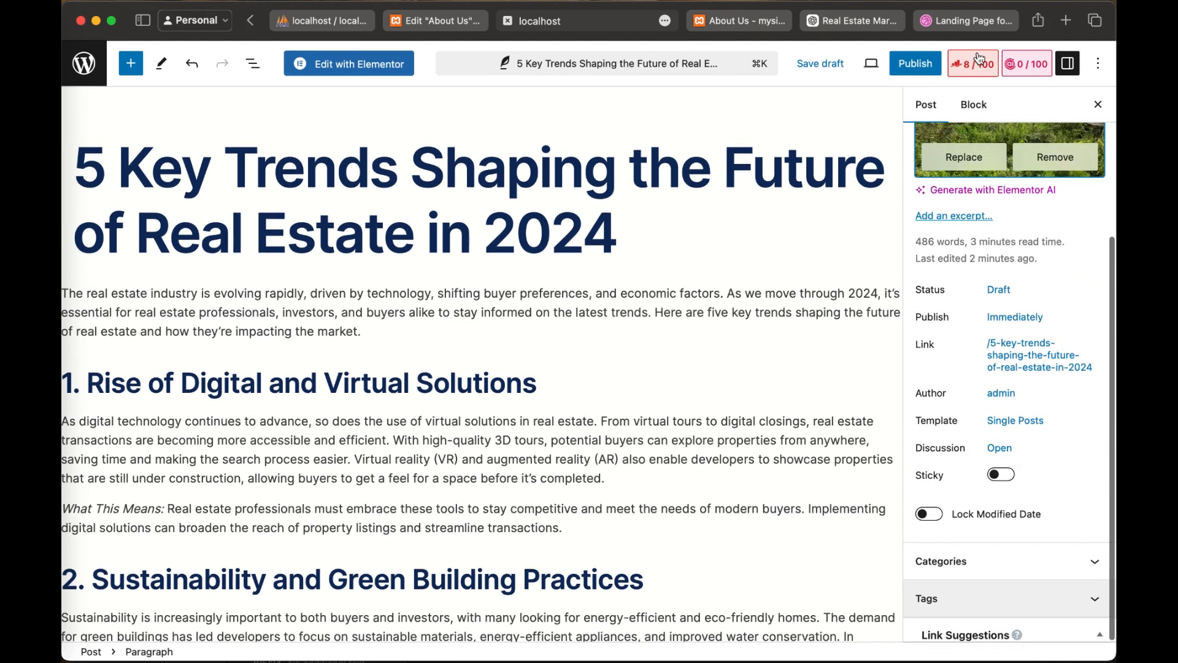
{"action": "scroll", "coordinate": [1020, 237], "scroll_direction": "down", "scroll_amount": 3}
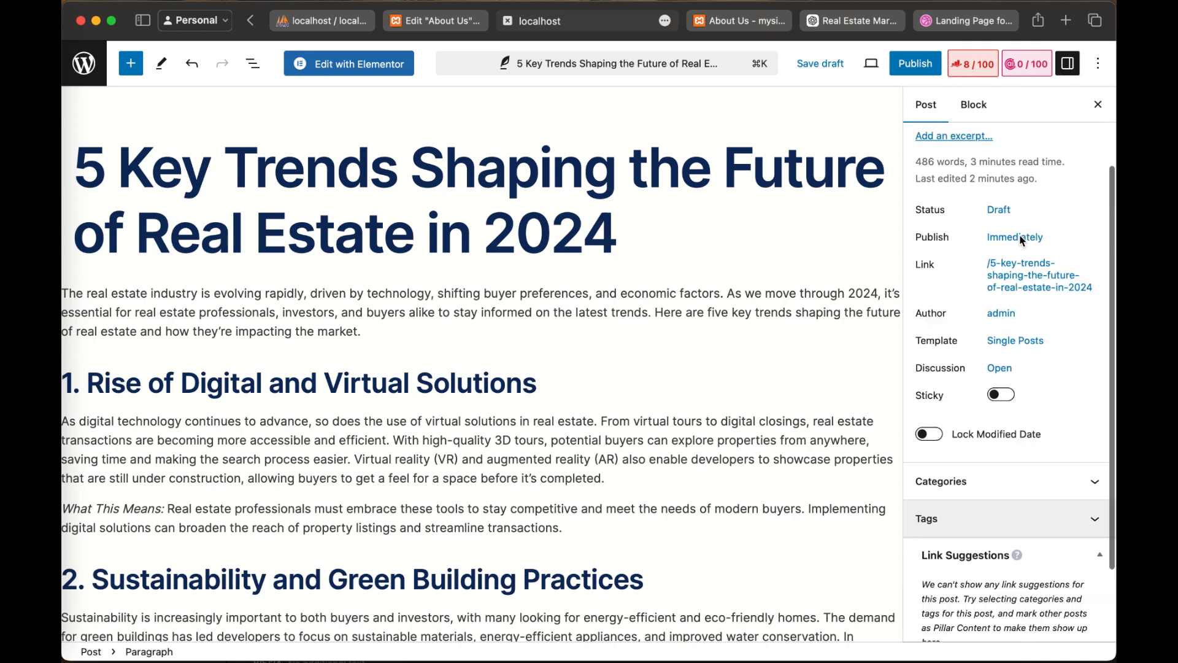
{"action": "scroll", "coordinate": [999, 497], "scroll_direction": "up", "scroll_amount": 1}
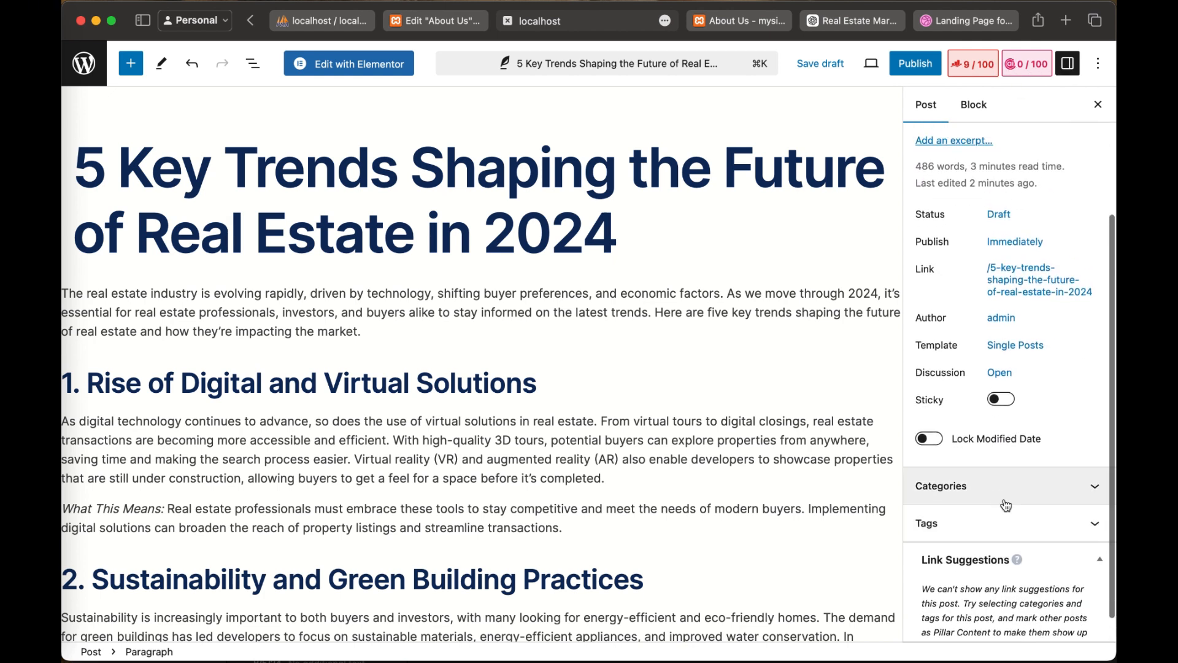
{"action": "left_click", "coordinate": [1097, 491]}
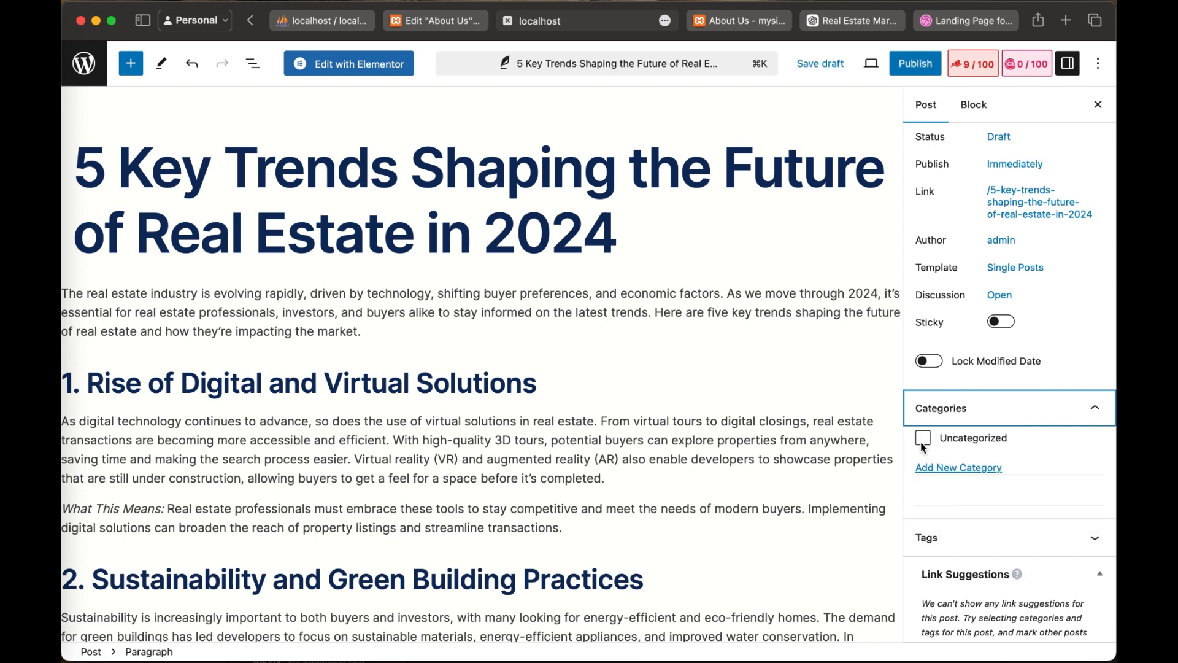
{"action": "left_click", "coordinate": [948, 469]}
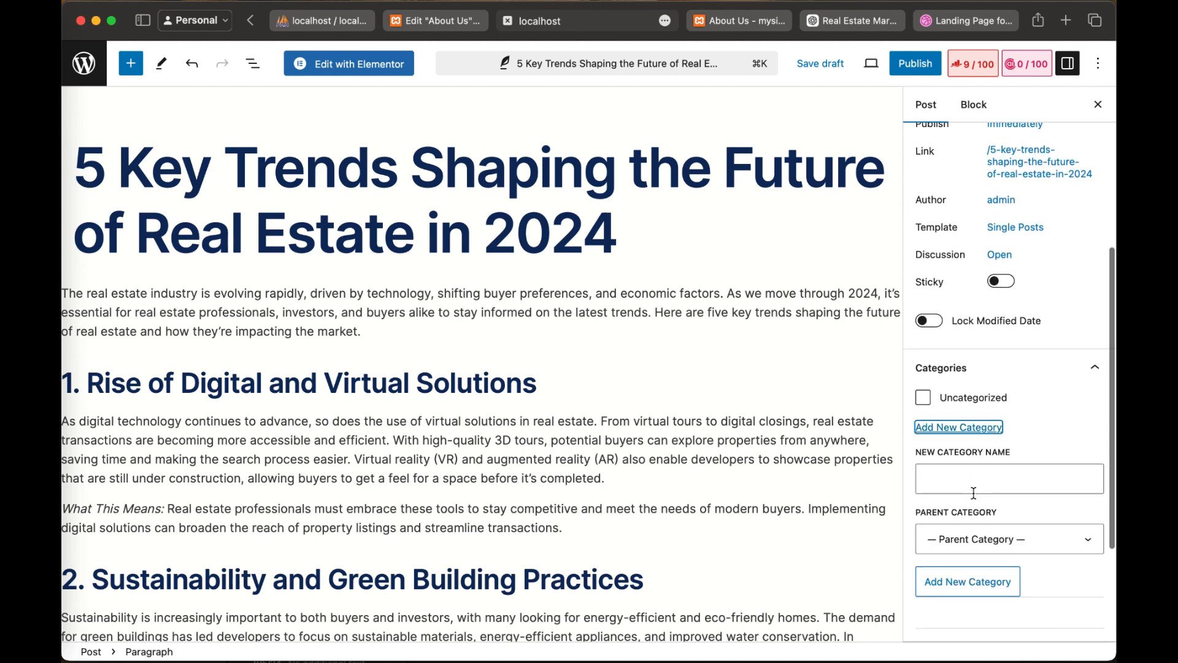
{"action": "left_click", "coordinate": [954, 482]}
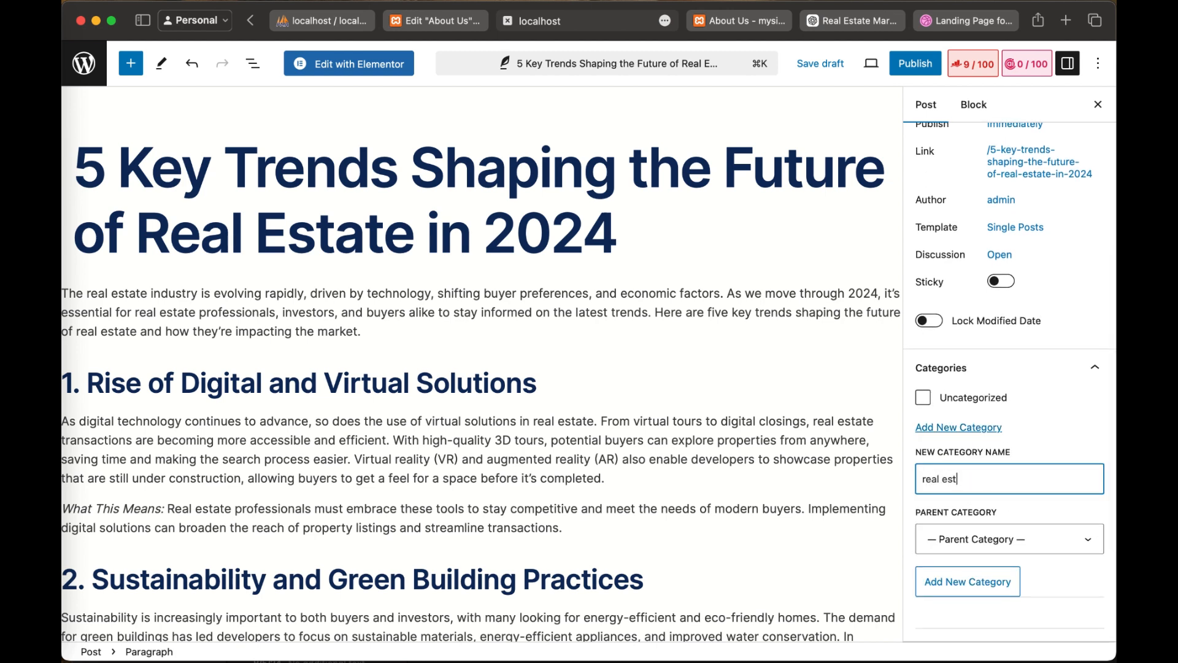
{"action": "left_click", "coordinate": [984, 584]}
Step: Add the tags "estate", "real" and "building" to the post
{"action": "scroll", "coordinate": [1005, 537], "scroll_direction": "down", "scroll_amount": 3}
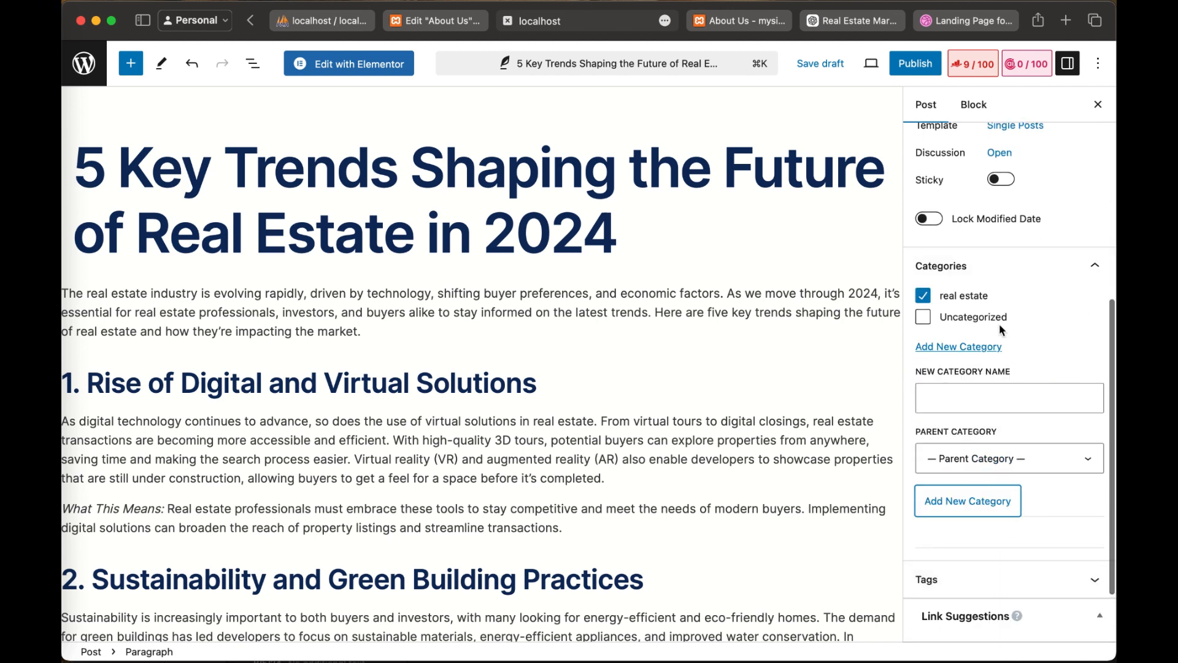
{"action": "scroll", "coordinate": [981, 414], "scroll_direction": "down", "scroll_amount": 3}
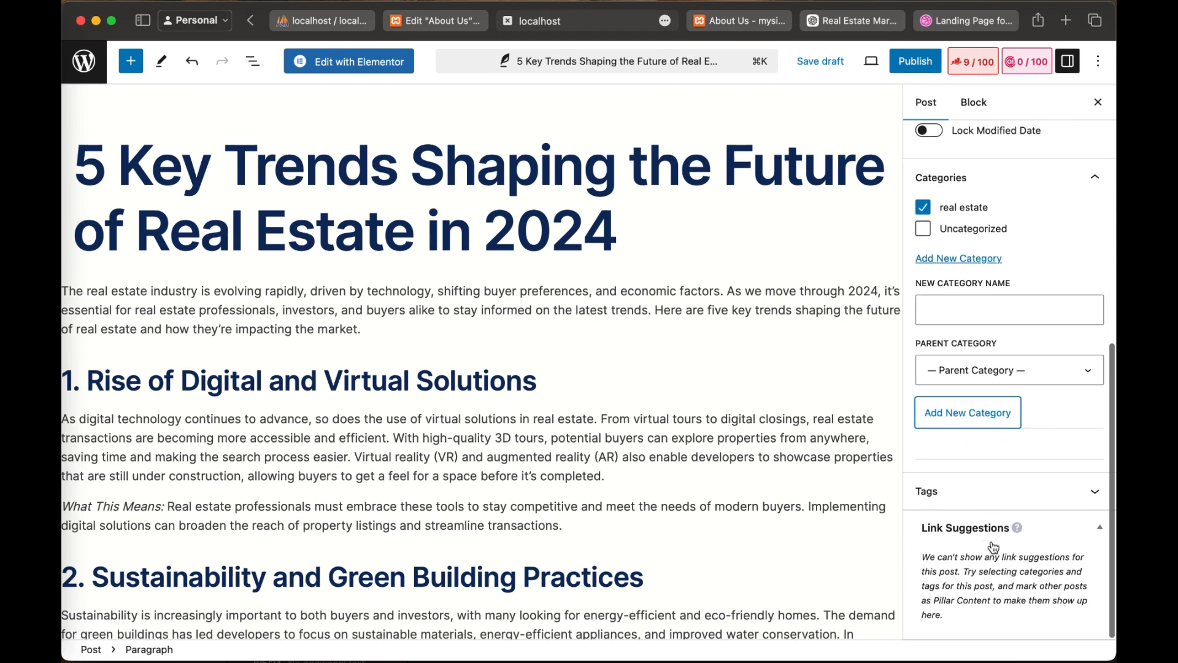
{"action": "left_click", "coordinate": [1098, 499]}
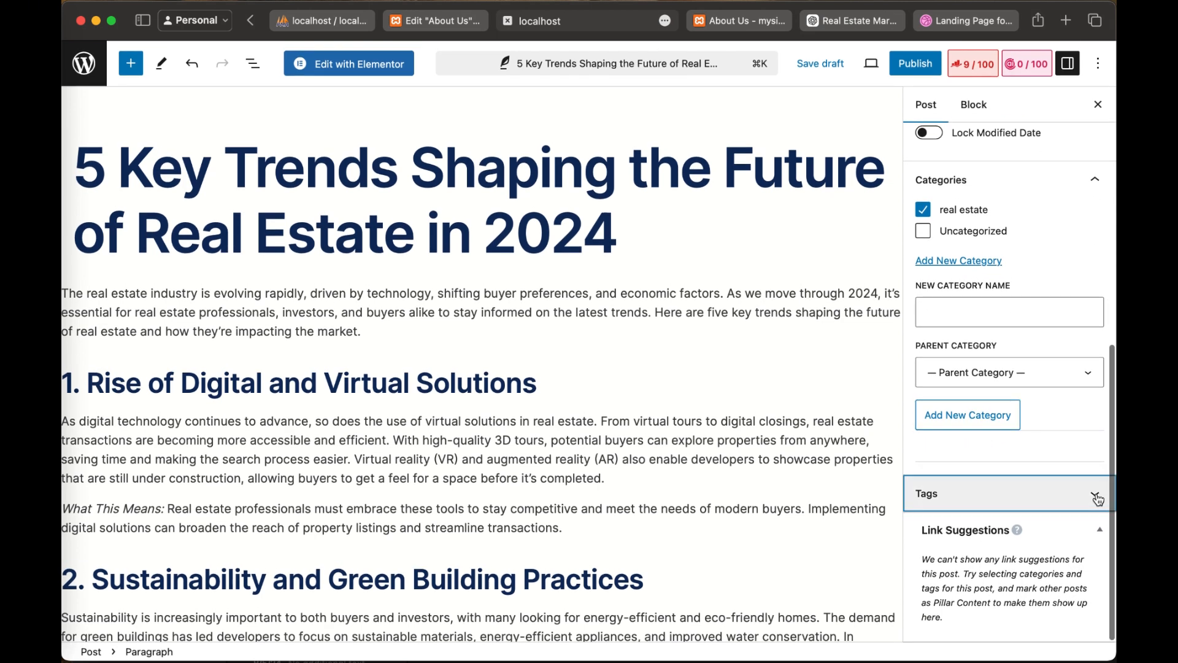
{"action": "left_click", "coordinate": [961, 551]}
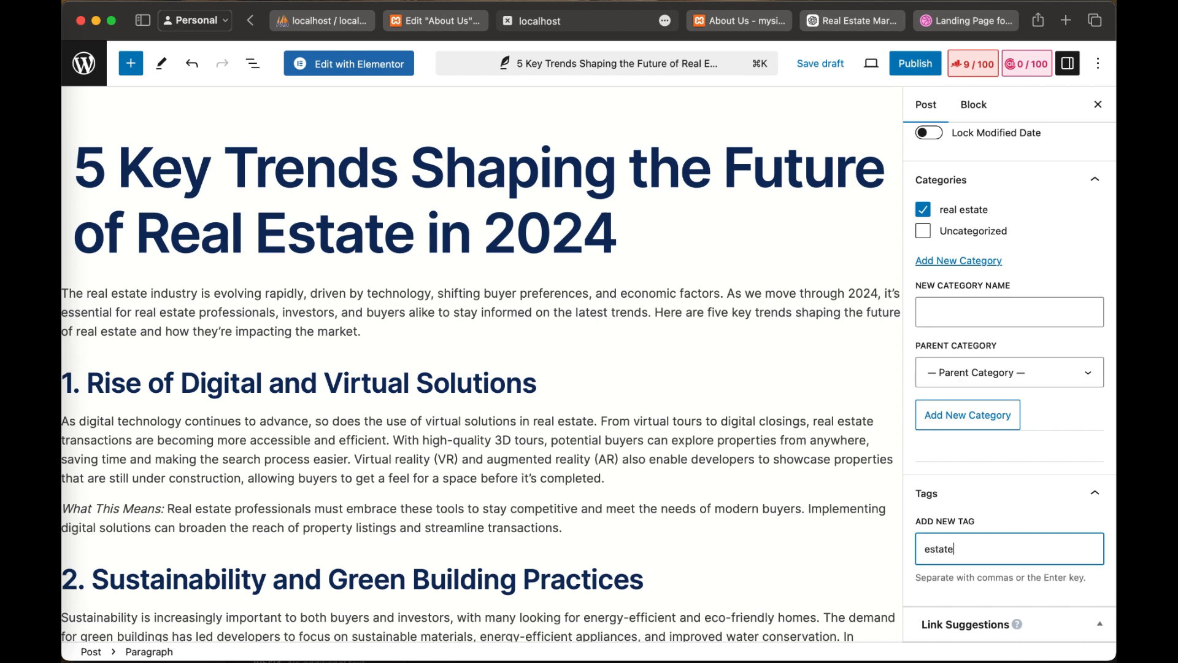
{"action": "key", "text": "Return"}
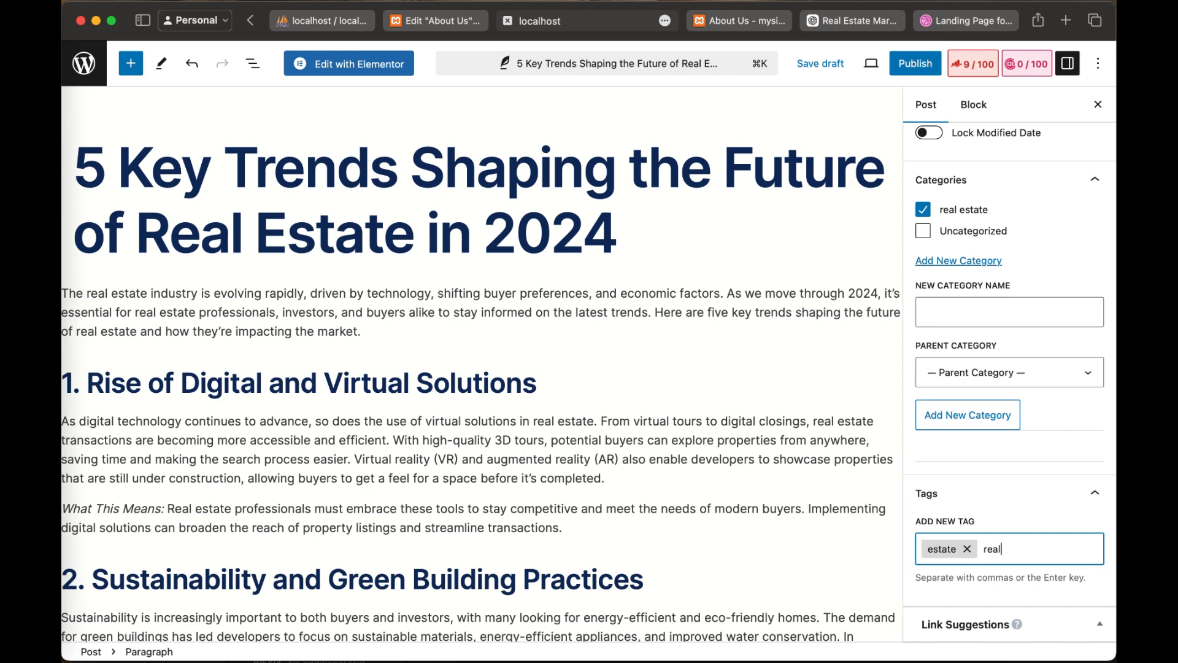
{"action": "key", "text": "Return"}
{"action": "key", "text": "BackSpace"}
{"action": "type", "text": "real"}
{"action": "key", "text": "Return"}
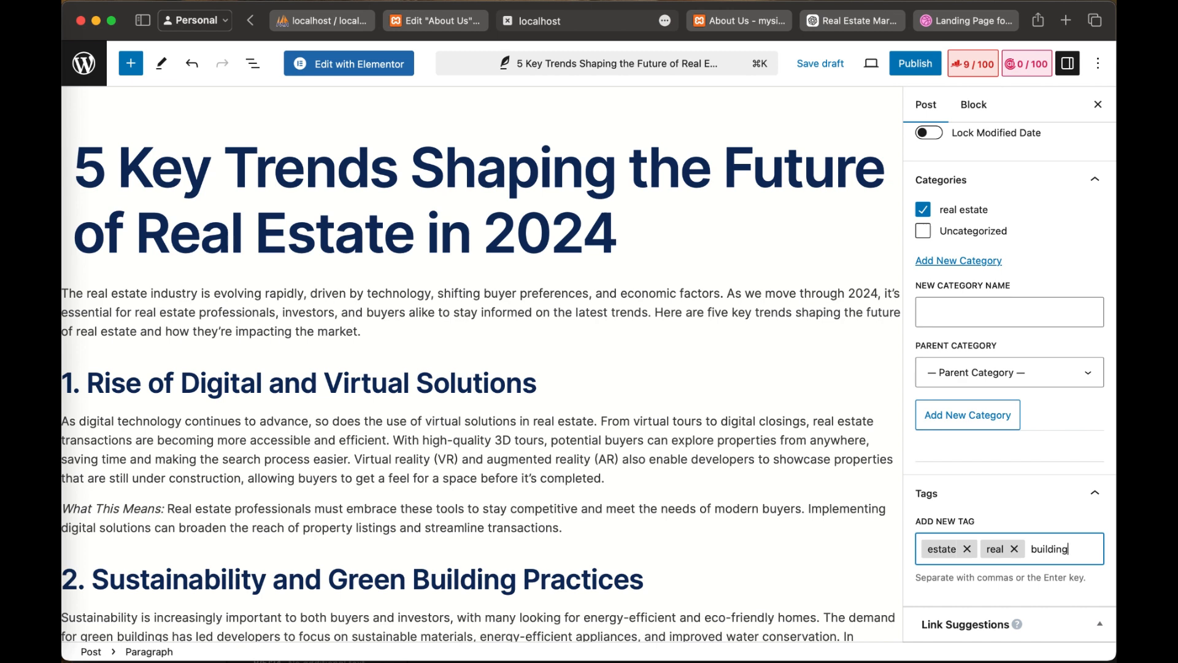
{"action": "key", "text": "Return"}
Step: Publish the "5 Key Trends Shaping the Future of Real Estate in 2024" post immediately with public visibility
{"action": "scroll", "coordinate": [1037, 546], "scroll_direction": "down", "scroll_amount": 5}
{"action": "scroll", "coordinate": [1037, 546], "scroll_direction": "up", "scroll_amount": 4}
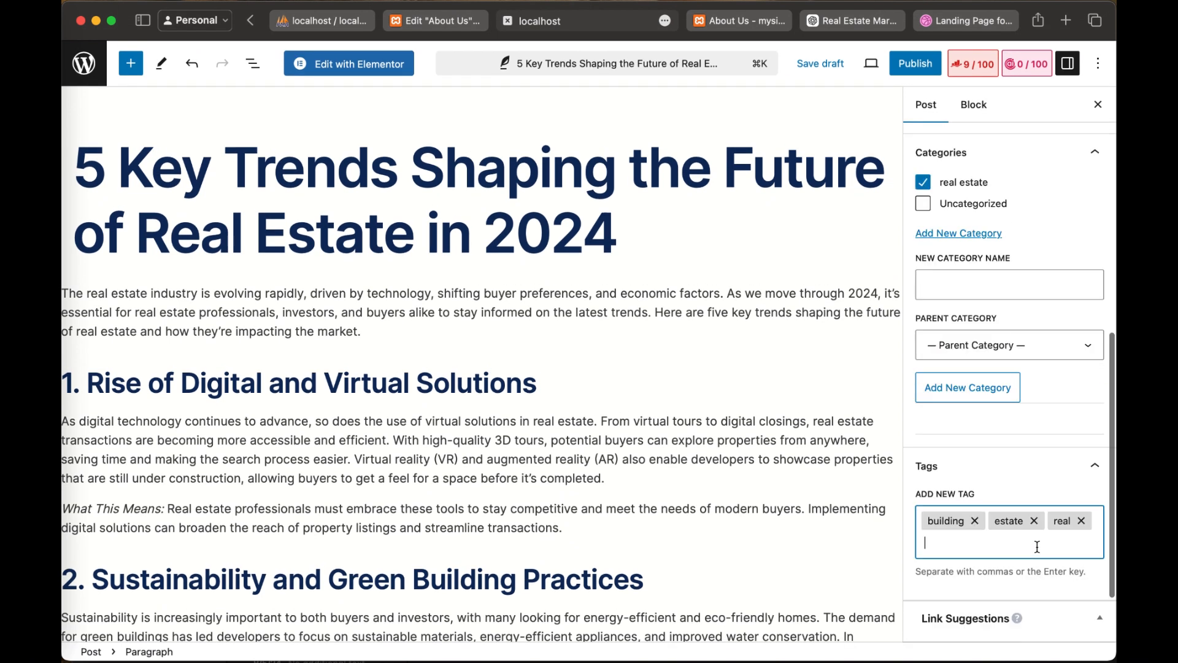
{"action": "scroll", "coordinate": [1037, 546], "scroll_direction": "up", "scroll_amount": 7}
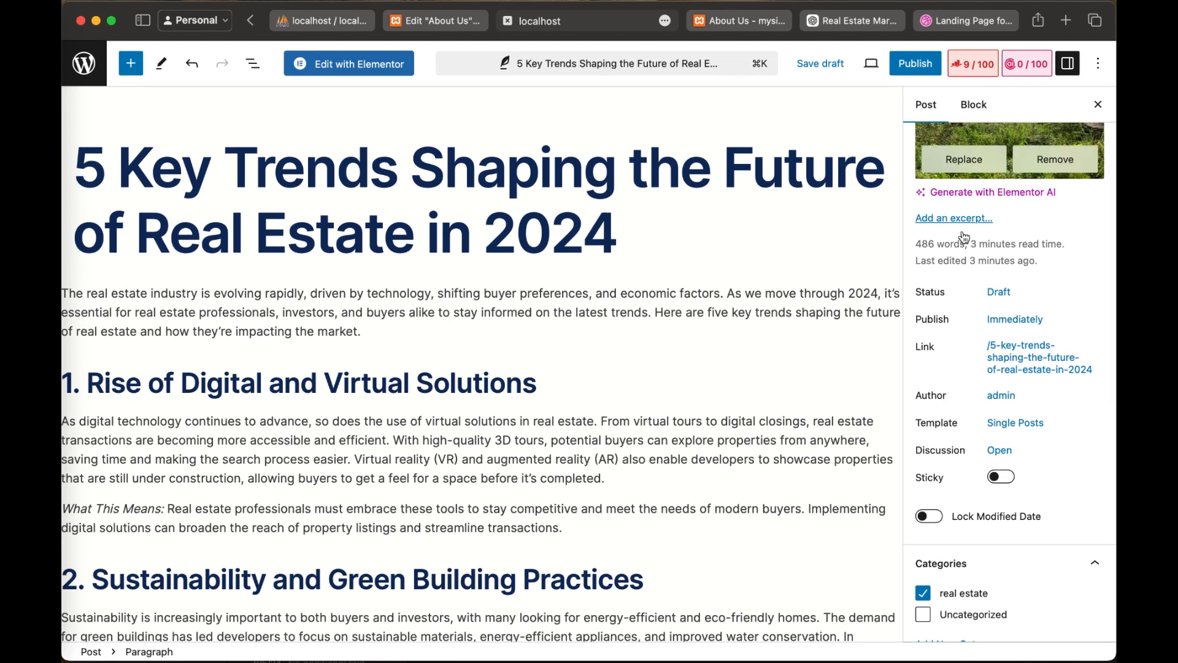
{"action": "scroll", "coordinate": [964, 238], "scroll_direction": "up", "scroll_amount": 3}
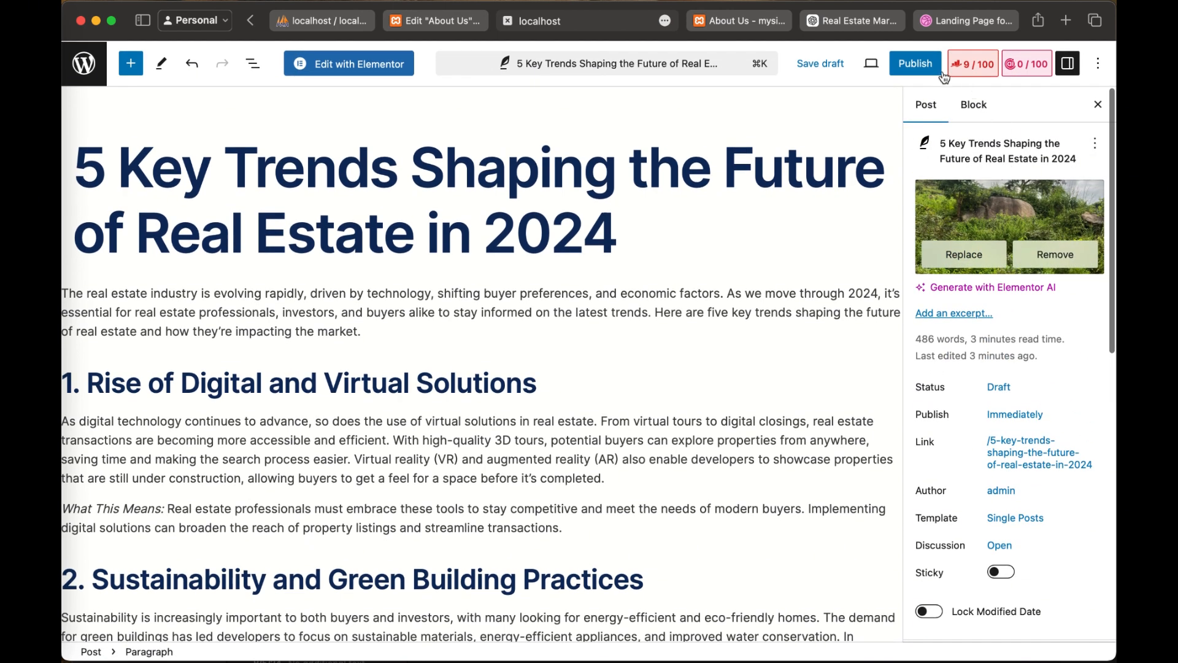
{"action": "left_click", "coordinate": [923, 67]}
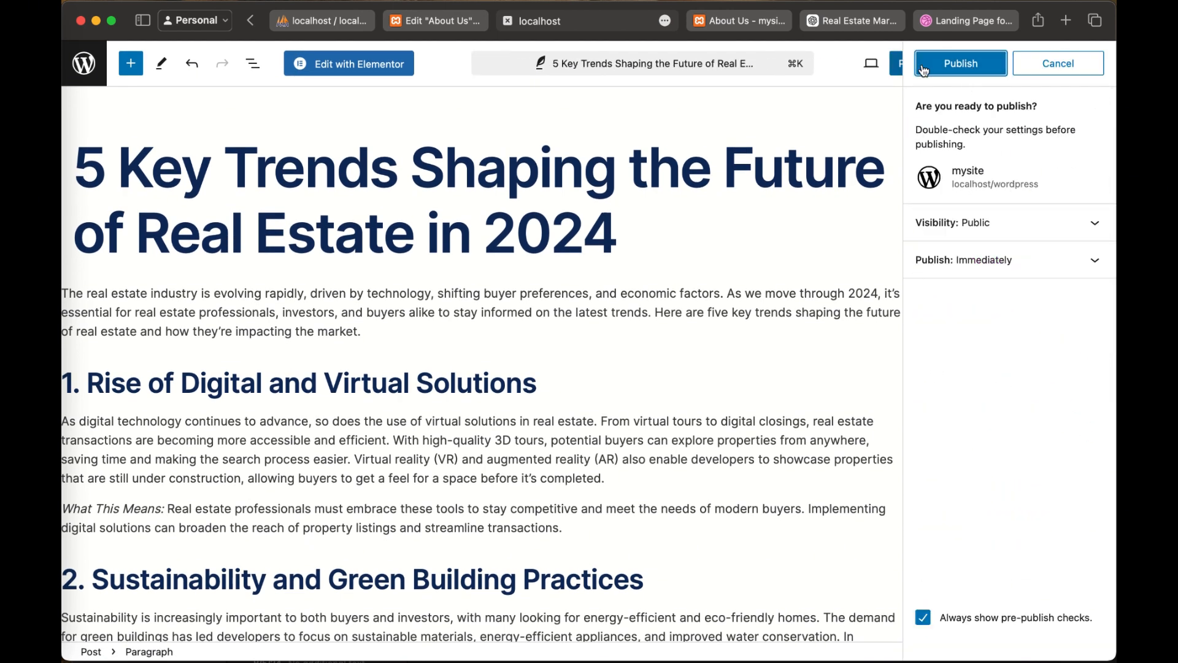
{"action": "left_click", "coordinate": [959, 67]}
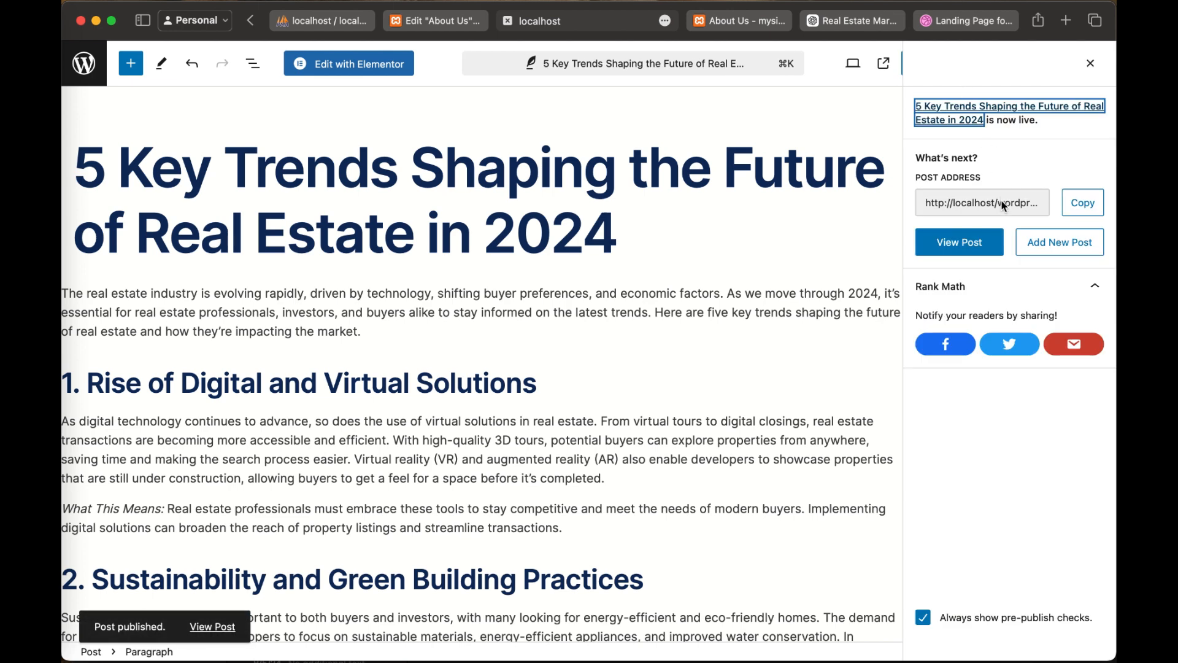
Step: View the published post and examine its title header, featured image, article text, tags and comment form
{"action": "left_click", "coordinate": [987, 241]}
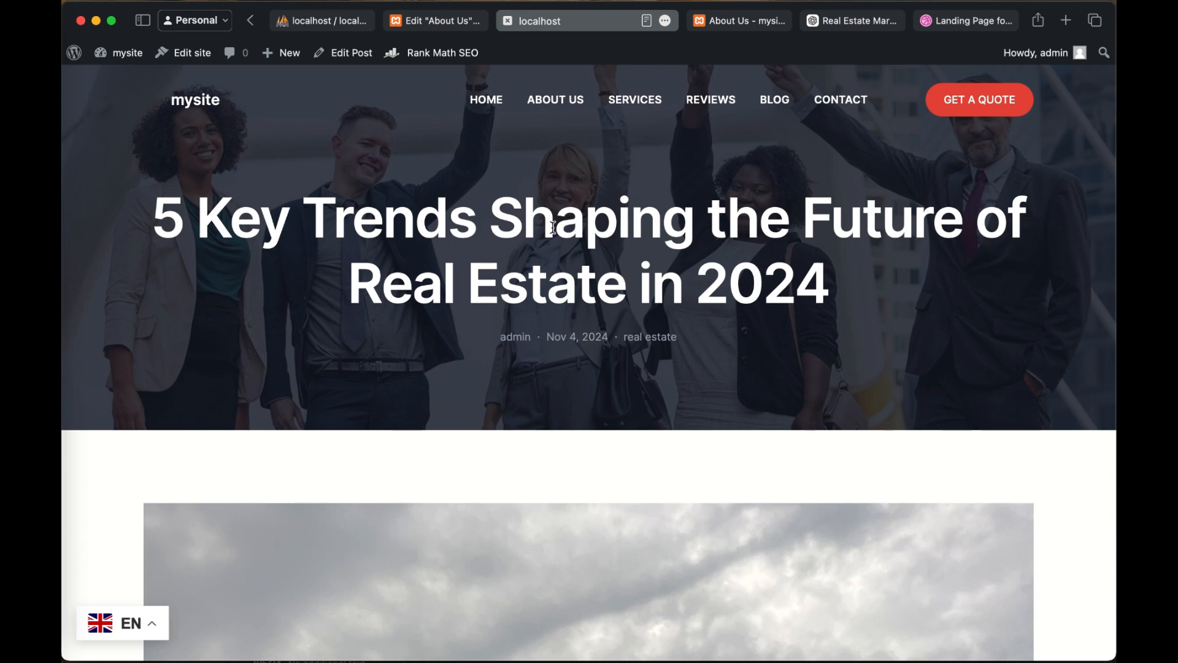
{"action": "scroll", "coordinate": [475, 270], "scroll_direction": "down", "scroll_amount": 10}
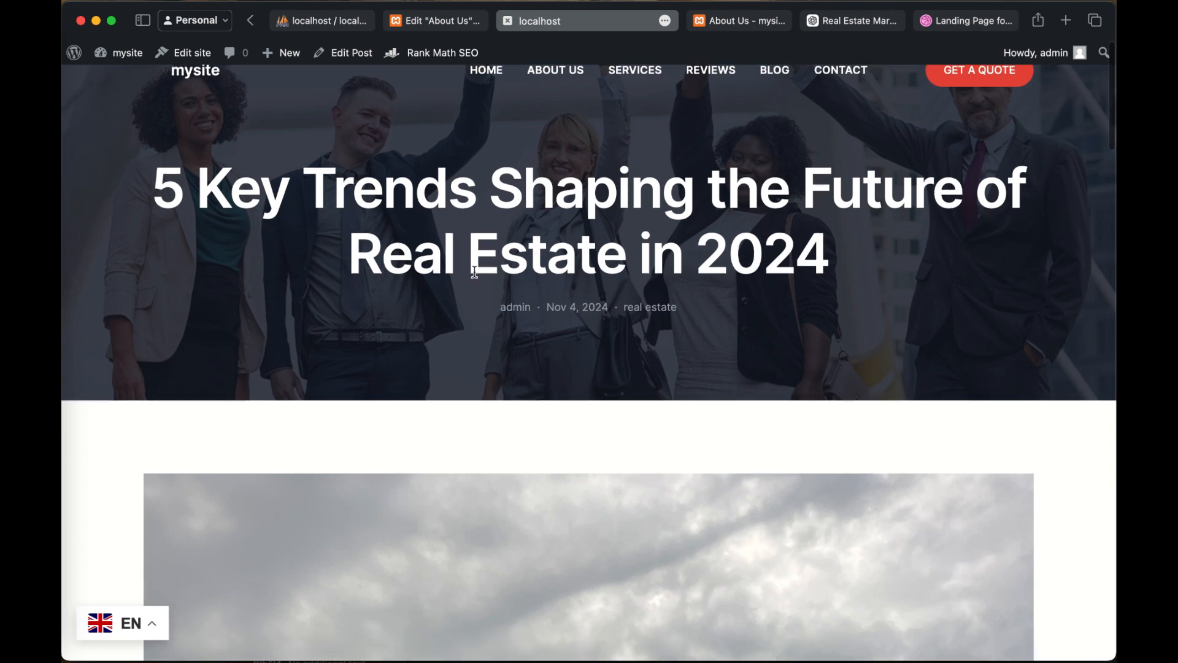
{"action": "scroll", "coordinate": [867, 312], "scroll_direction": "down", "scroll_amount": 5}
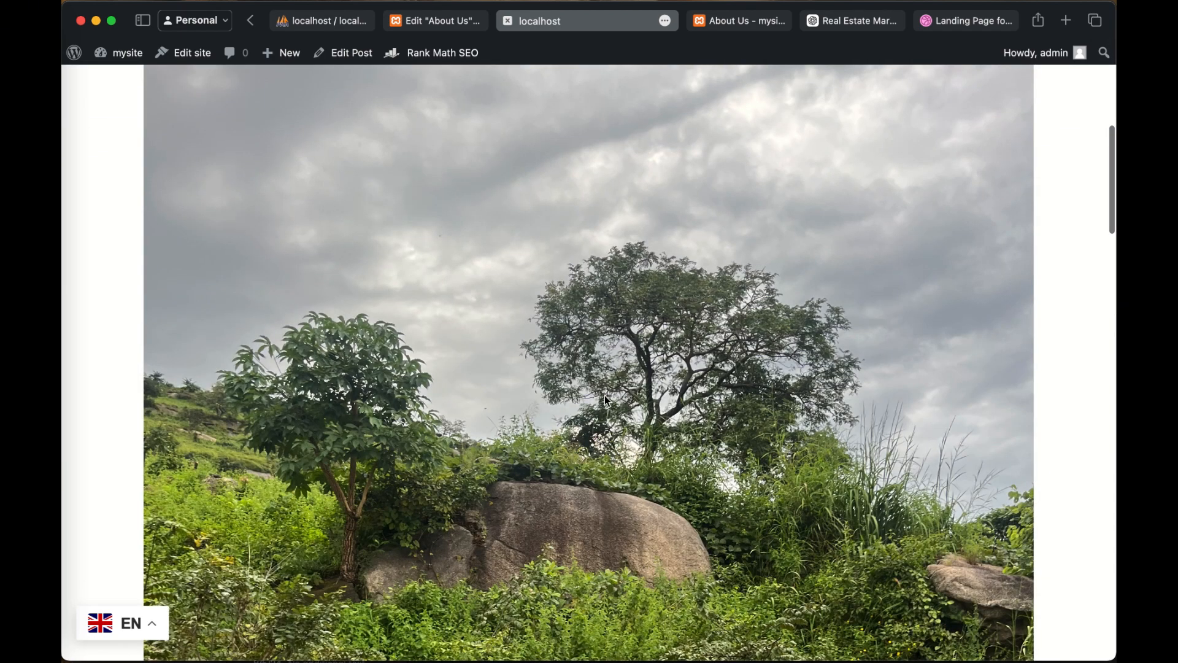
{"action": "scroll", "coordinate": [605, 398], "scroll_direction": "down", "scroll_amount": 12}
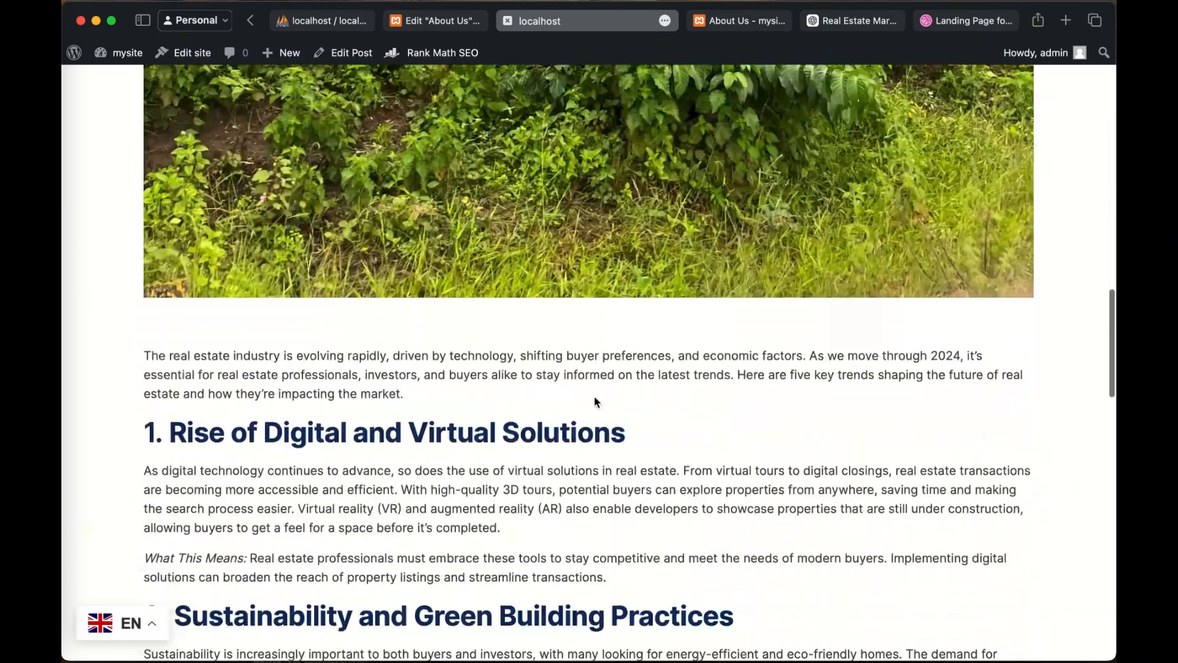
{"action": "scroll", "coordinate": [595, 402], "scroll_direction": "down", "scroll_amount": 5}
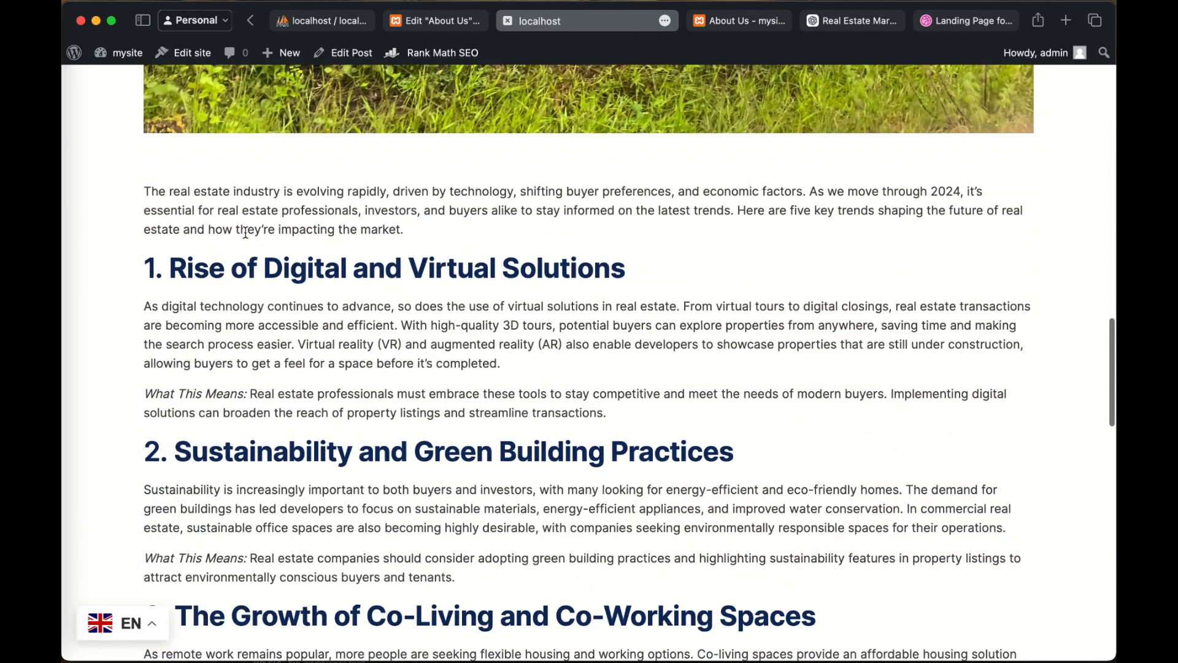
{"action": "scroll", "coordinate": [239, 228], "scroll_direction": "up", "scroll_amount": 15}
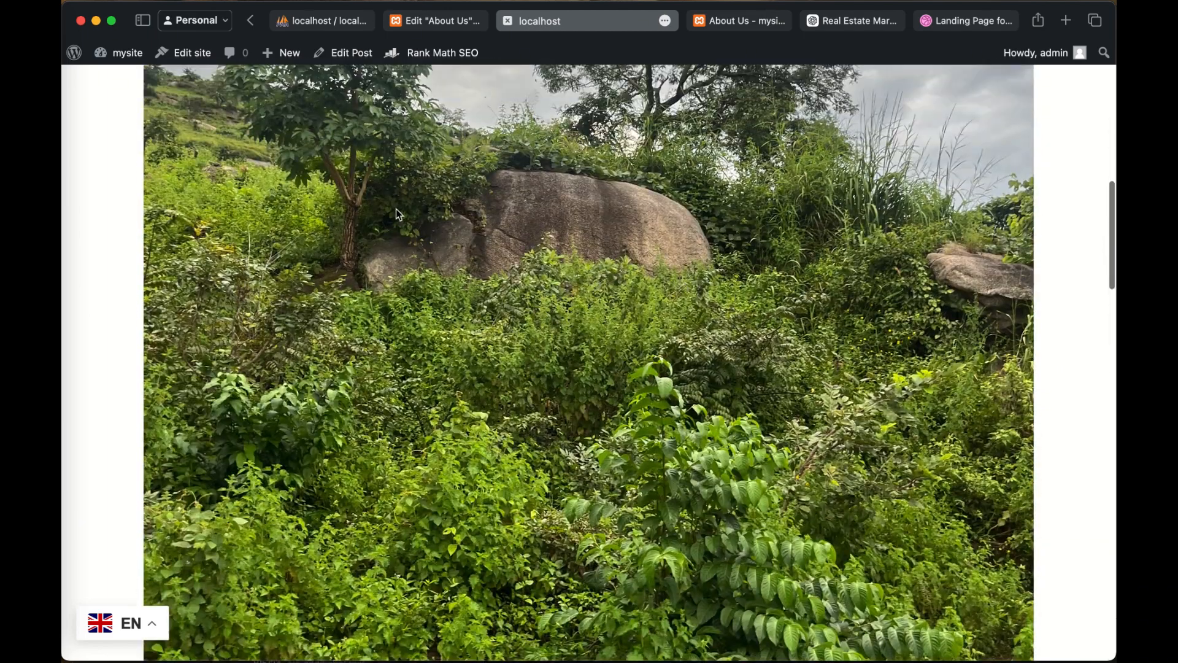
{"action": "scroll", "coordinate": [627, 283], "scroll_direction": "down", "scroll_amount": 15}
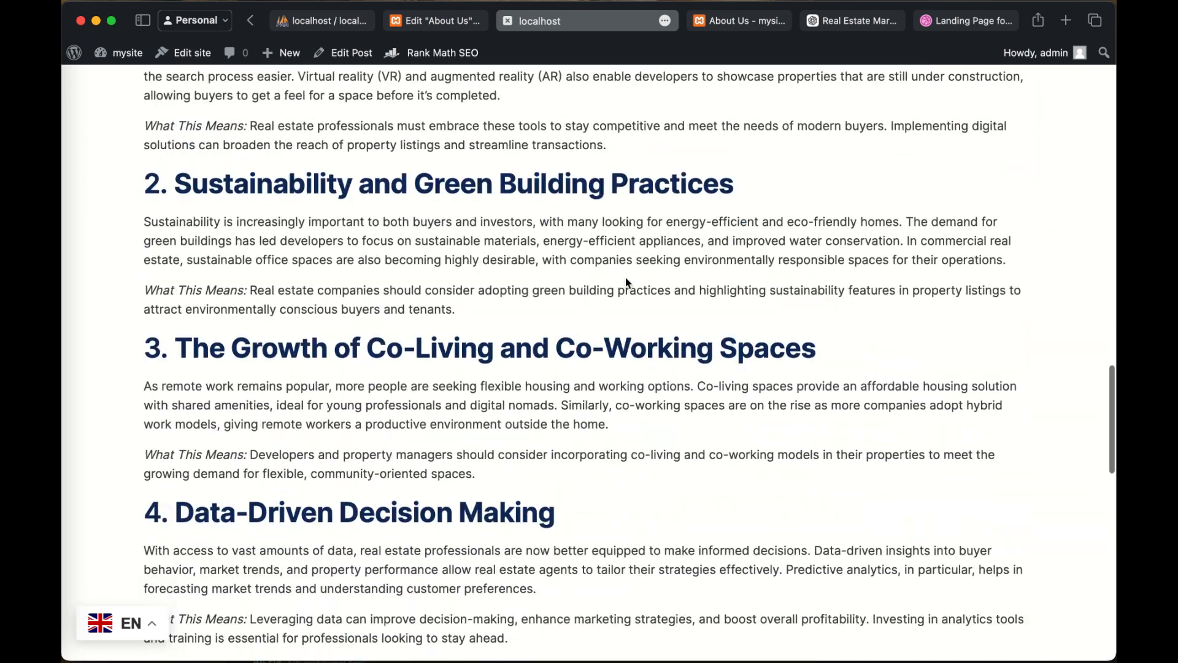
{"action": "scroll", "coordinate": [627, 282], "scroll_direction": "down", "scroll_amount": 10}
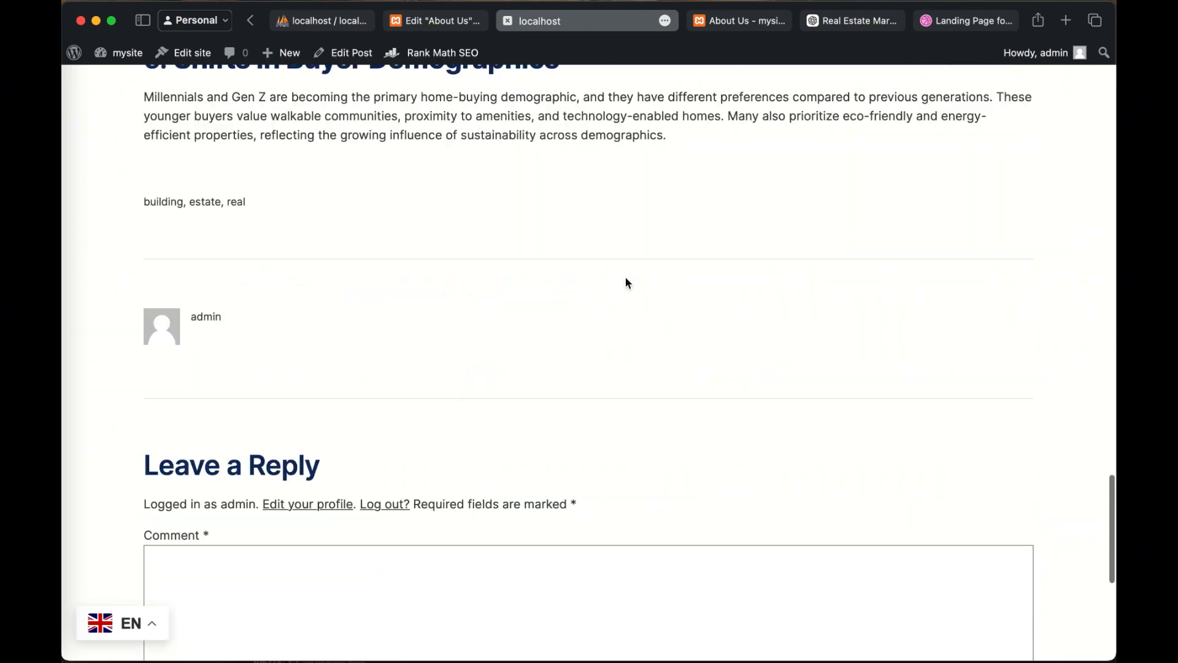
{"action": "scroll", "coordinate": [278, 507], "scroll_direction": "down", "scroll_amount": 2}
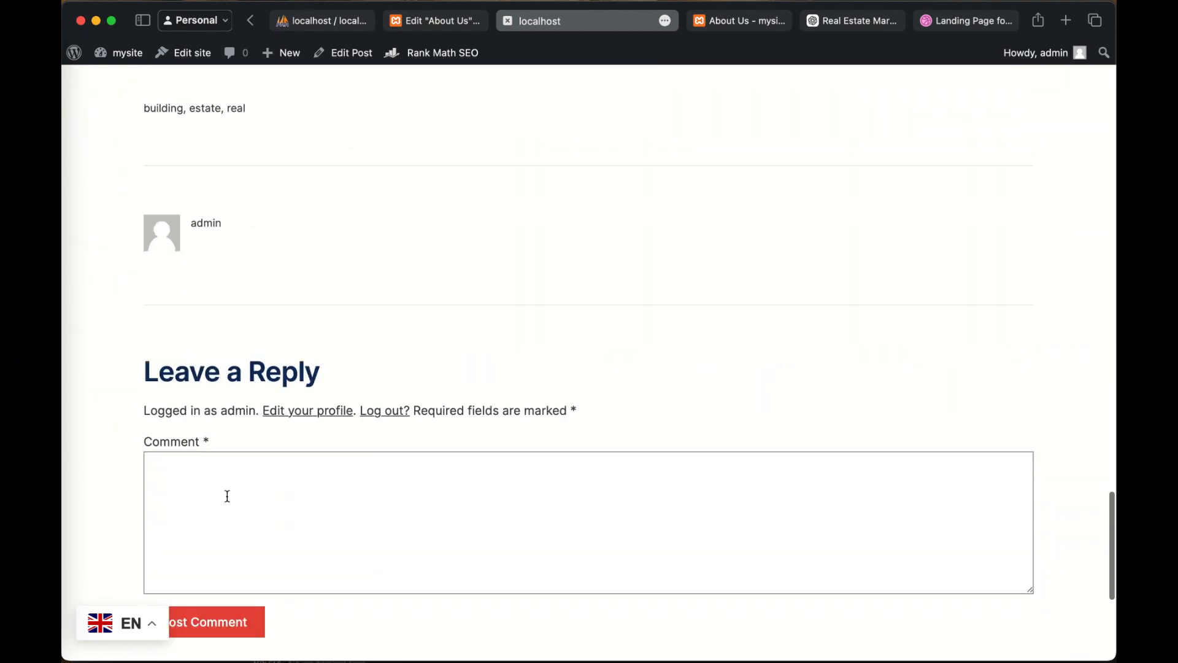
{"action": "left_click", "coordinate": [208, 484]}
{"action": "scroll", "coordinate": [279, 341], "scroll_direction": "up", "scroll_amount": 2}
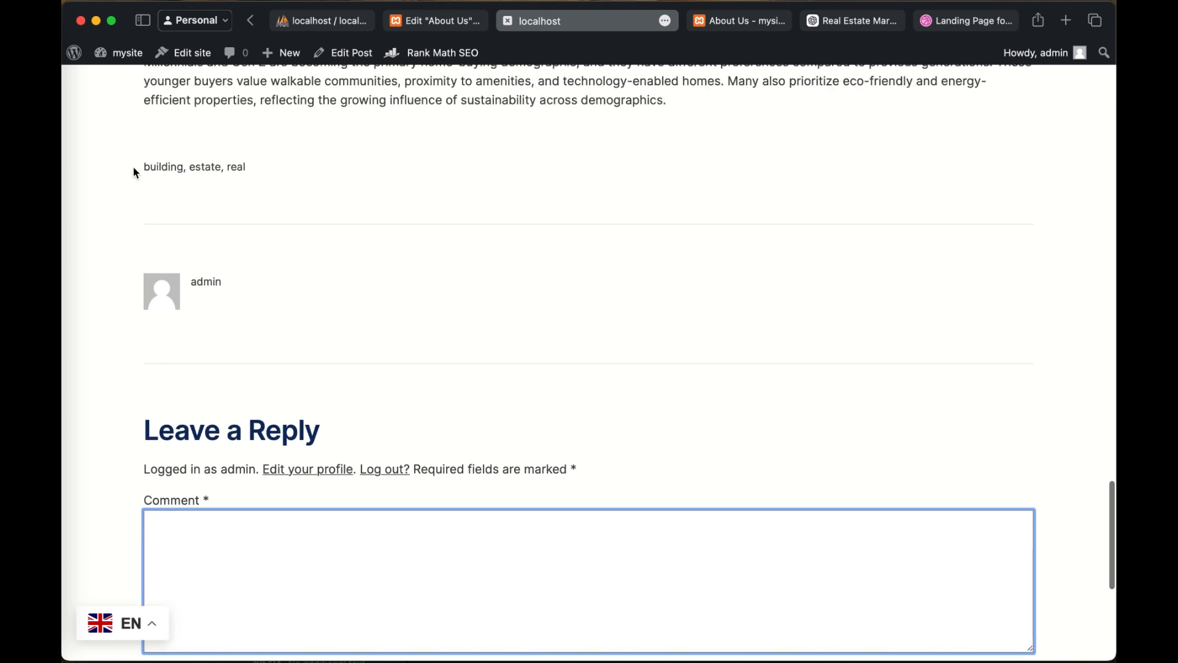
{"action": "left_click_drag", "start_coordinate": [134, 167], "coordinate": [281, 167]}
{"action": "scroll", "coordinate": [281, 166], "scroll_direction": "down", "scroll_amount": 7}
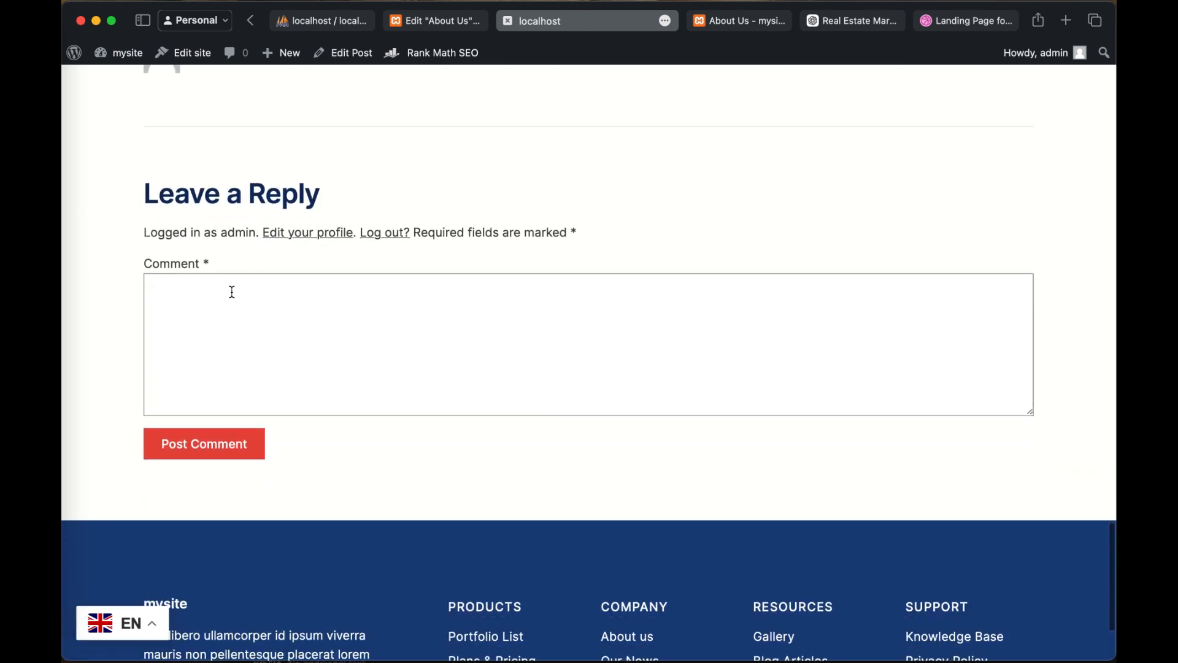
{"action": "left_click", "coordinate": [232, 292]}
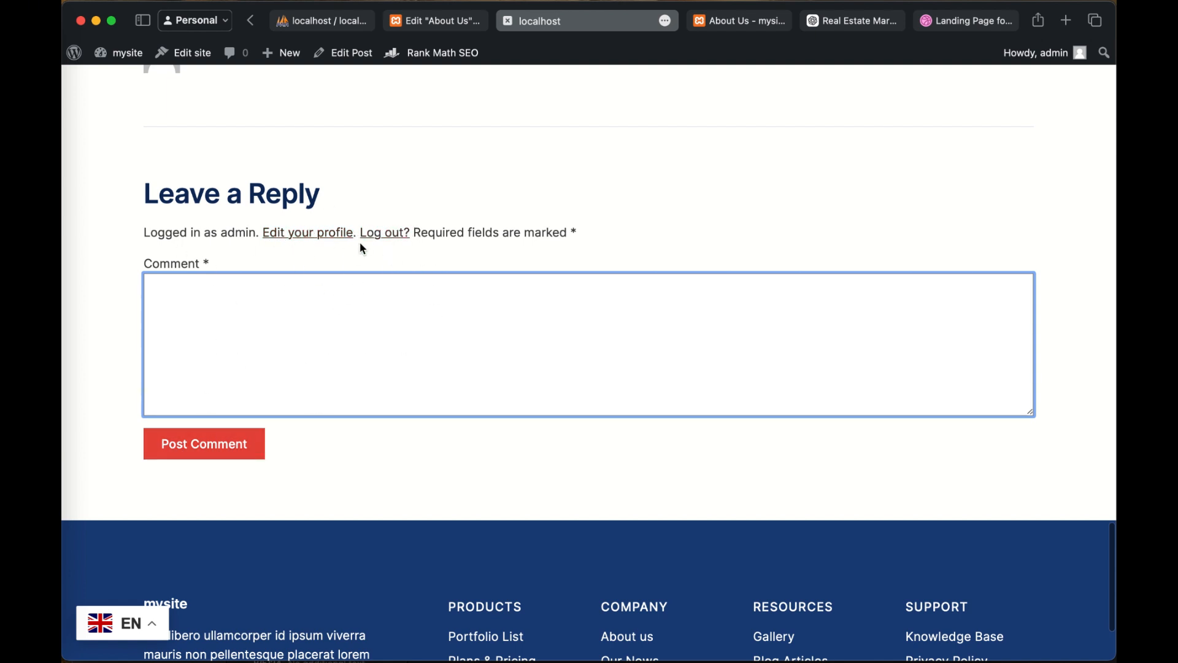
Step: Look over the live post again from the comment form up to the title header, featured image and introduction
{"action": "scroll", "coordinate": [378, 239], "scroll_direction": "up", "scroll_amount": 15}
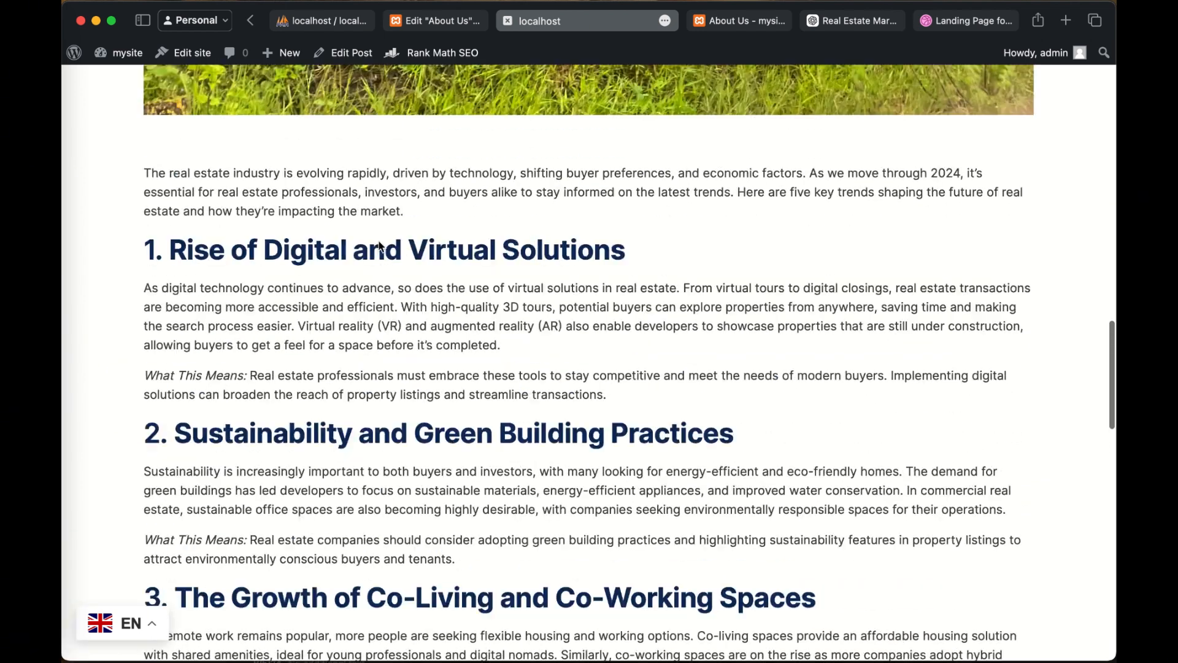
{"action": "scroll", "coordinate": [378, 246], "scroll_direction": "up", "scroll_amount": 15}
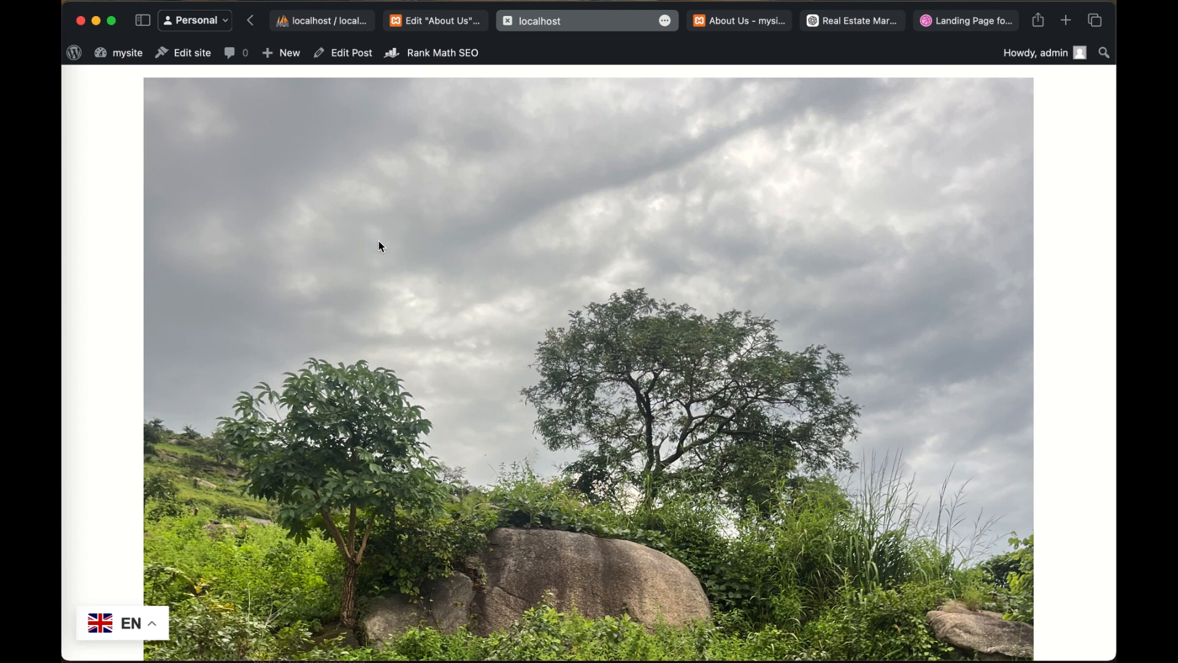
{"action": "scroll", "coordinate": [583, 506], "scroll_direction": "up", "scroll_amount": 7}
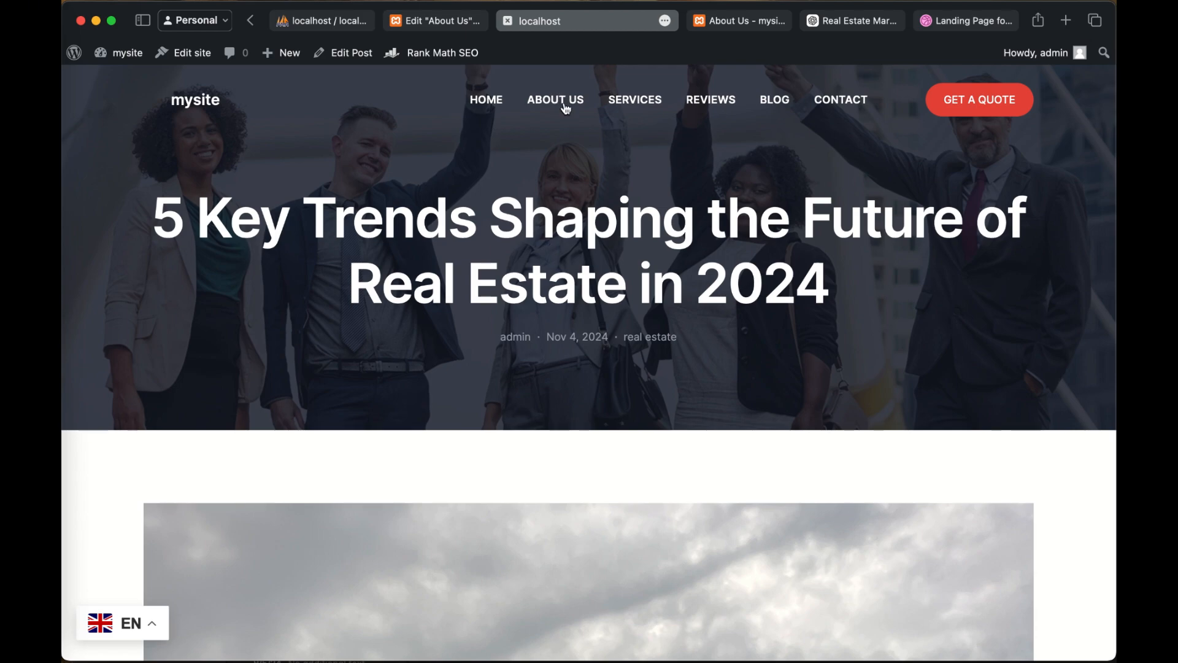
{"action": "scroll", "coordinate": [561, 108], "scroll_direction": "down", "scroll_amount": 10}
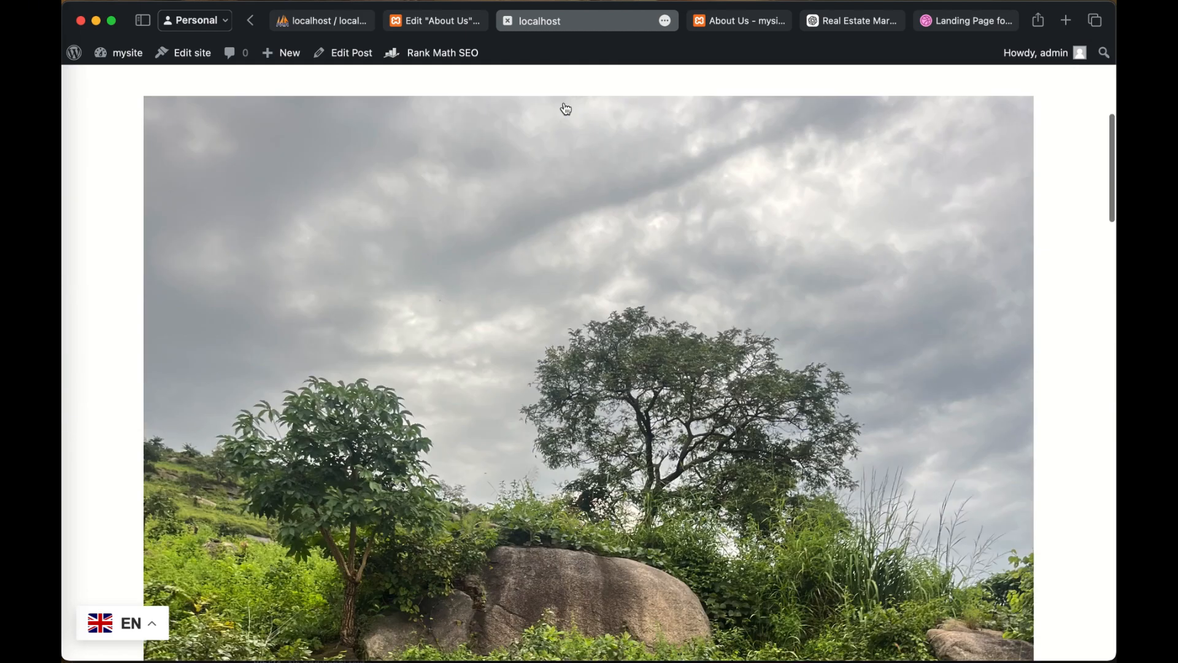
{"action": "scroll", "coordinate": [570, 108], "scroll_direction": "up", "scroll_amount": 10}
{"action": "scroll", "coordinate": [685, 149], "scroll_direction": "down", "scroll_amount": 6}
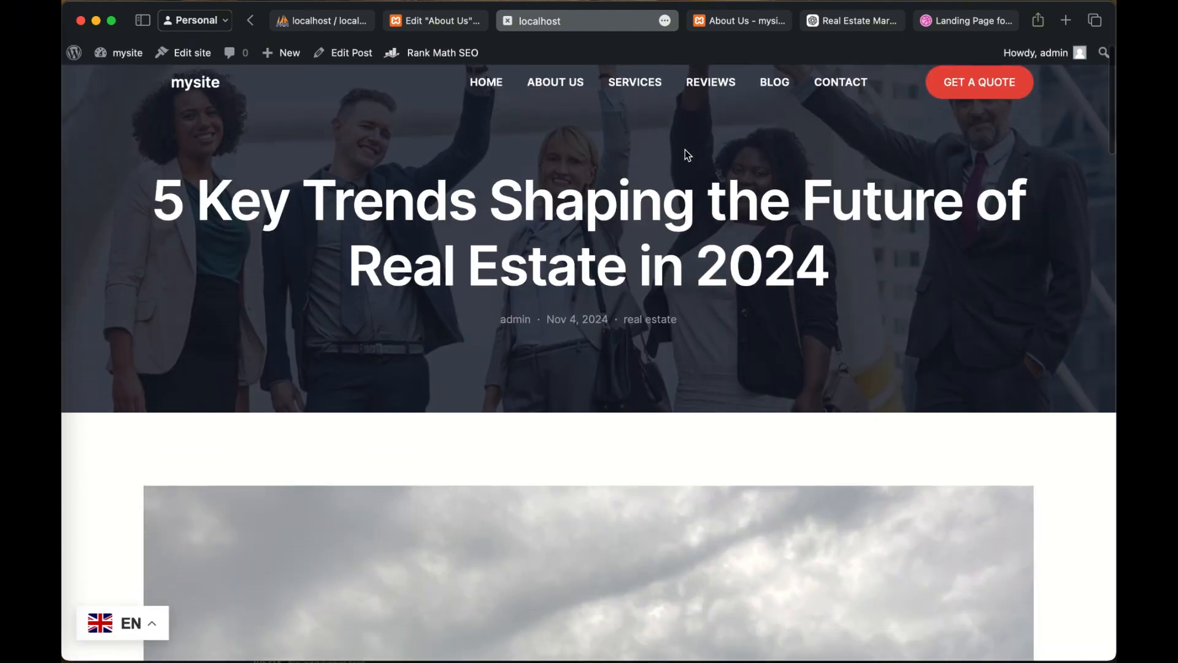
{"action": "scroll", "coordinate": [684, 149], "scroll_direction": "up", "scroll_amount": 6}
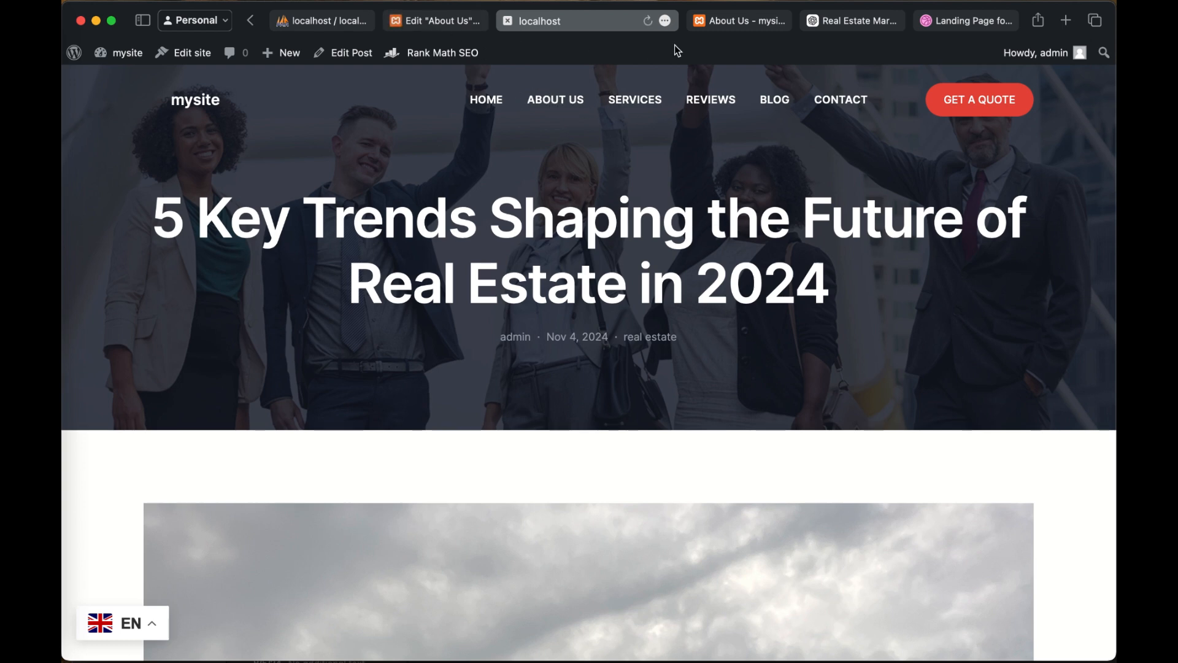
{"action": "mouse_move", "coordinate": [760, 26]}
{"action": "scroll", "coordinate": [576, 287], "scroll_direction": "down", "scroll_amount": 5}
{"action": "scroll", "coordinate": [576, 287], "scroll_direction": "up", "scroll_amount": 10}
{"action": "scroll", "coordinate": [576, 416], "scroll_direction": "down", "scroll_amount": 8}
{"action": "scroll", "coordinate": [576, 415], "scroll_direction": "down", "scroll_amount": 10}
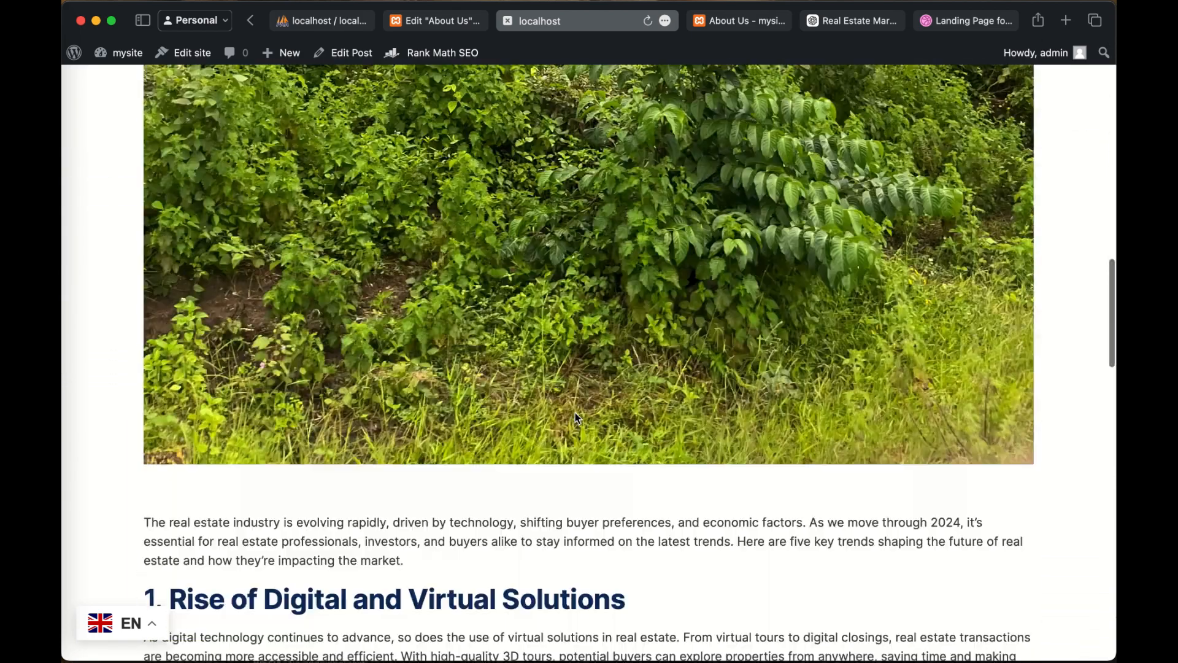